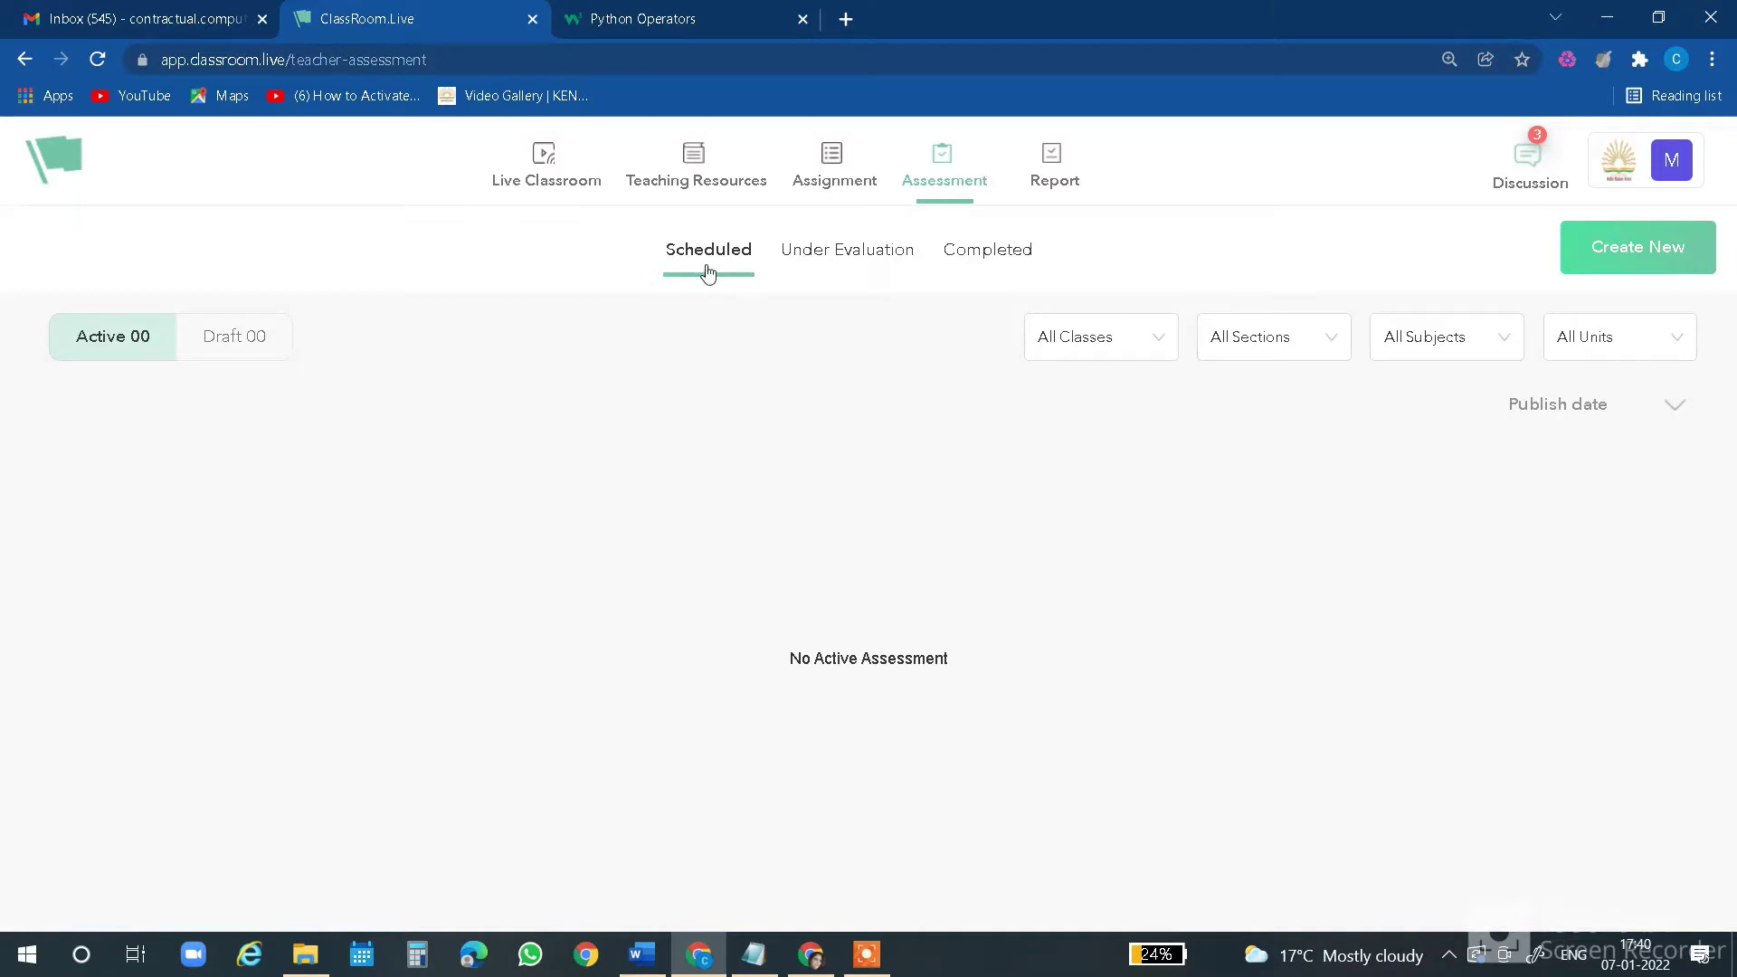
Start a new assessment and set its assessment type to Daily
key(ctrl+plus)
key(ctrl+plus)
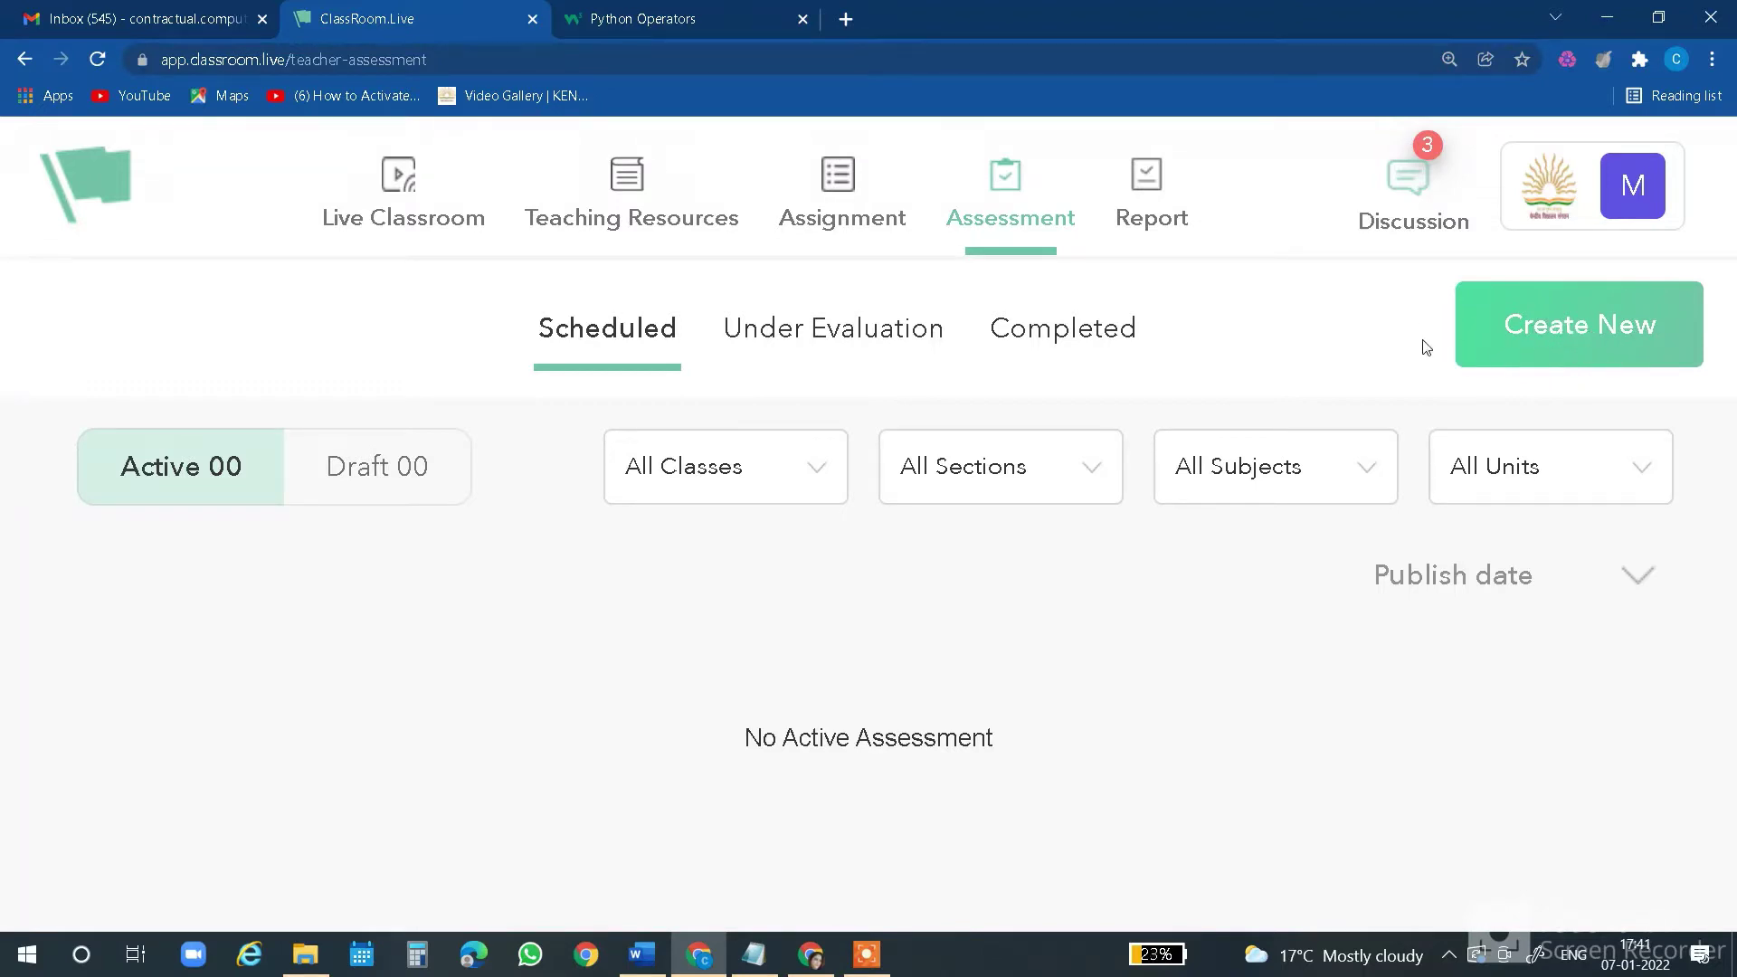
click(1555, 339)
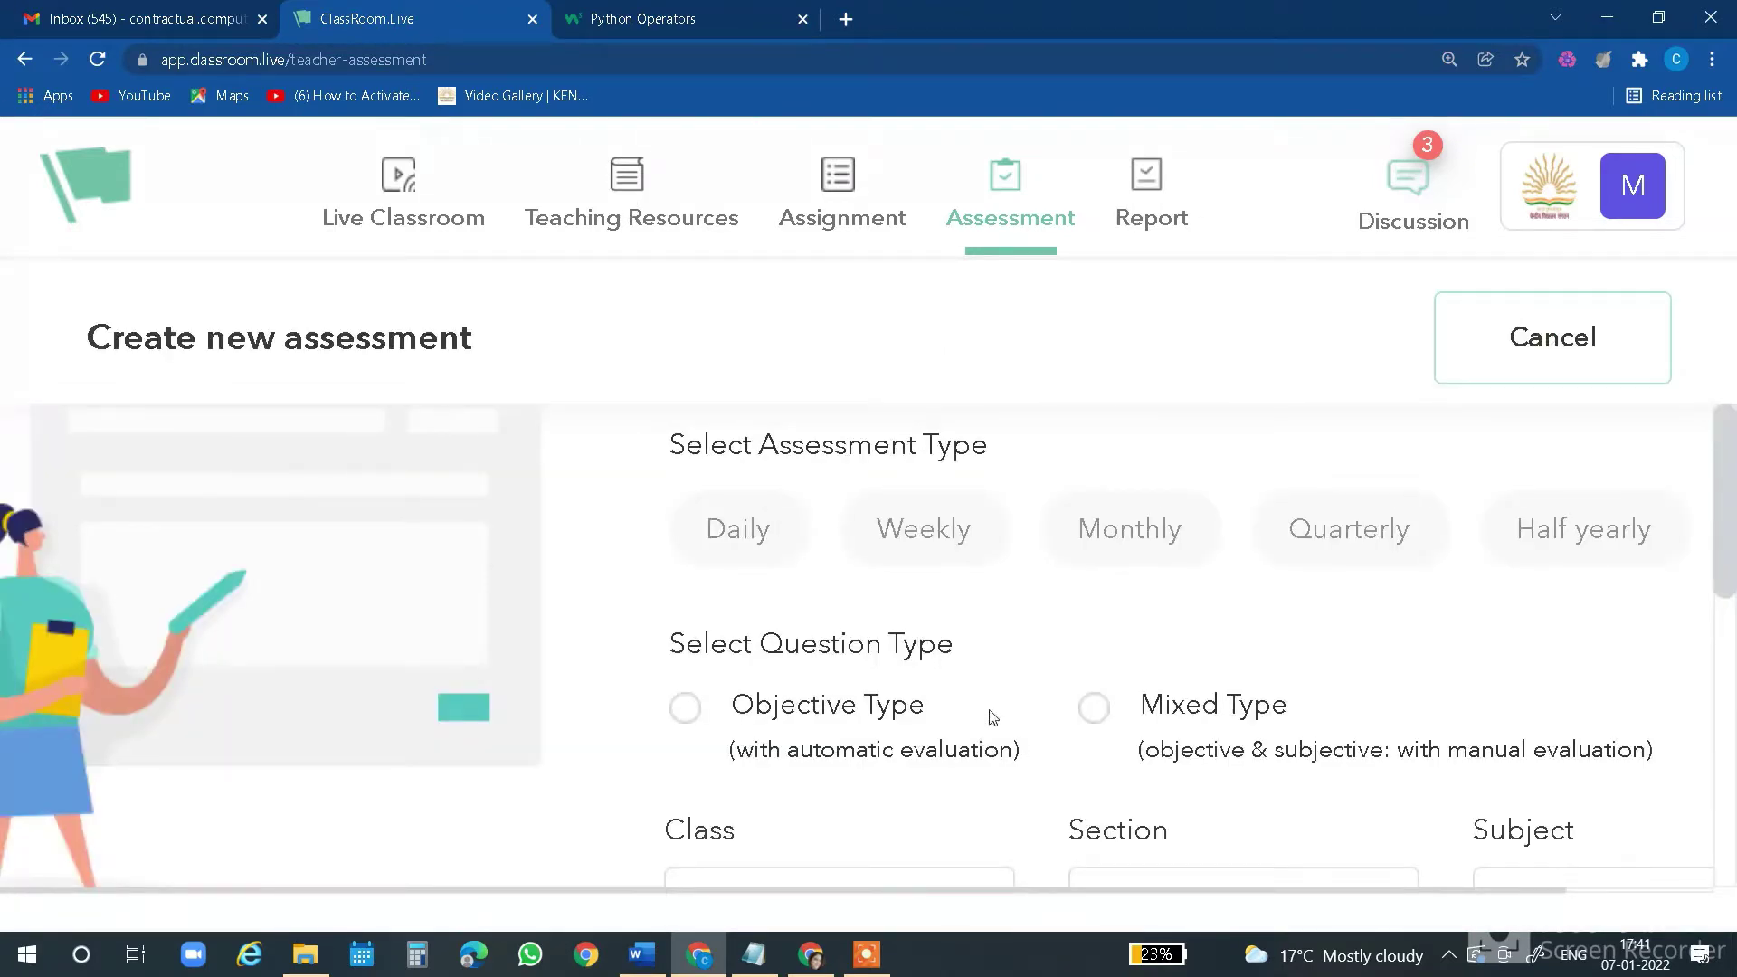
key(ctrl+plus)
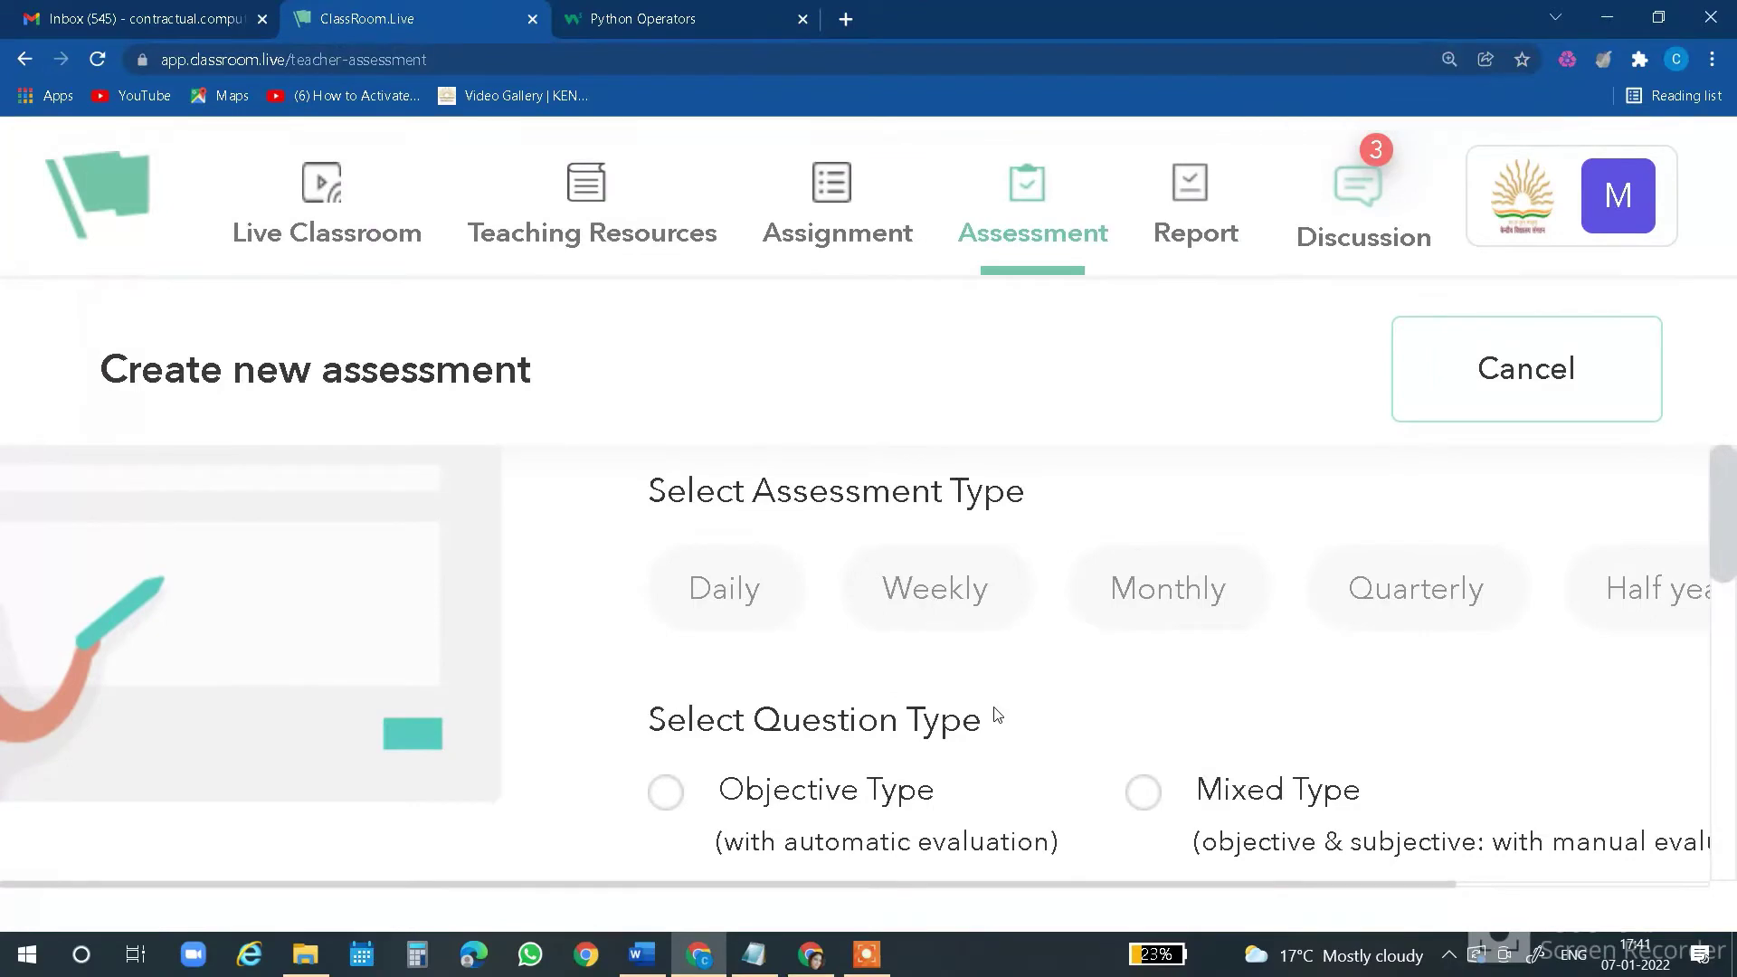
key(ctrl+minus)
key(ctrl+minus)
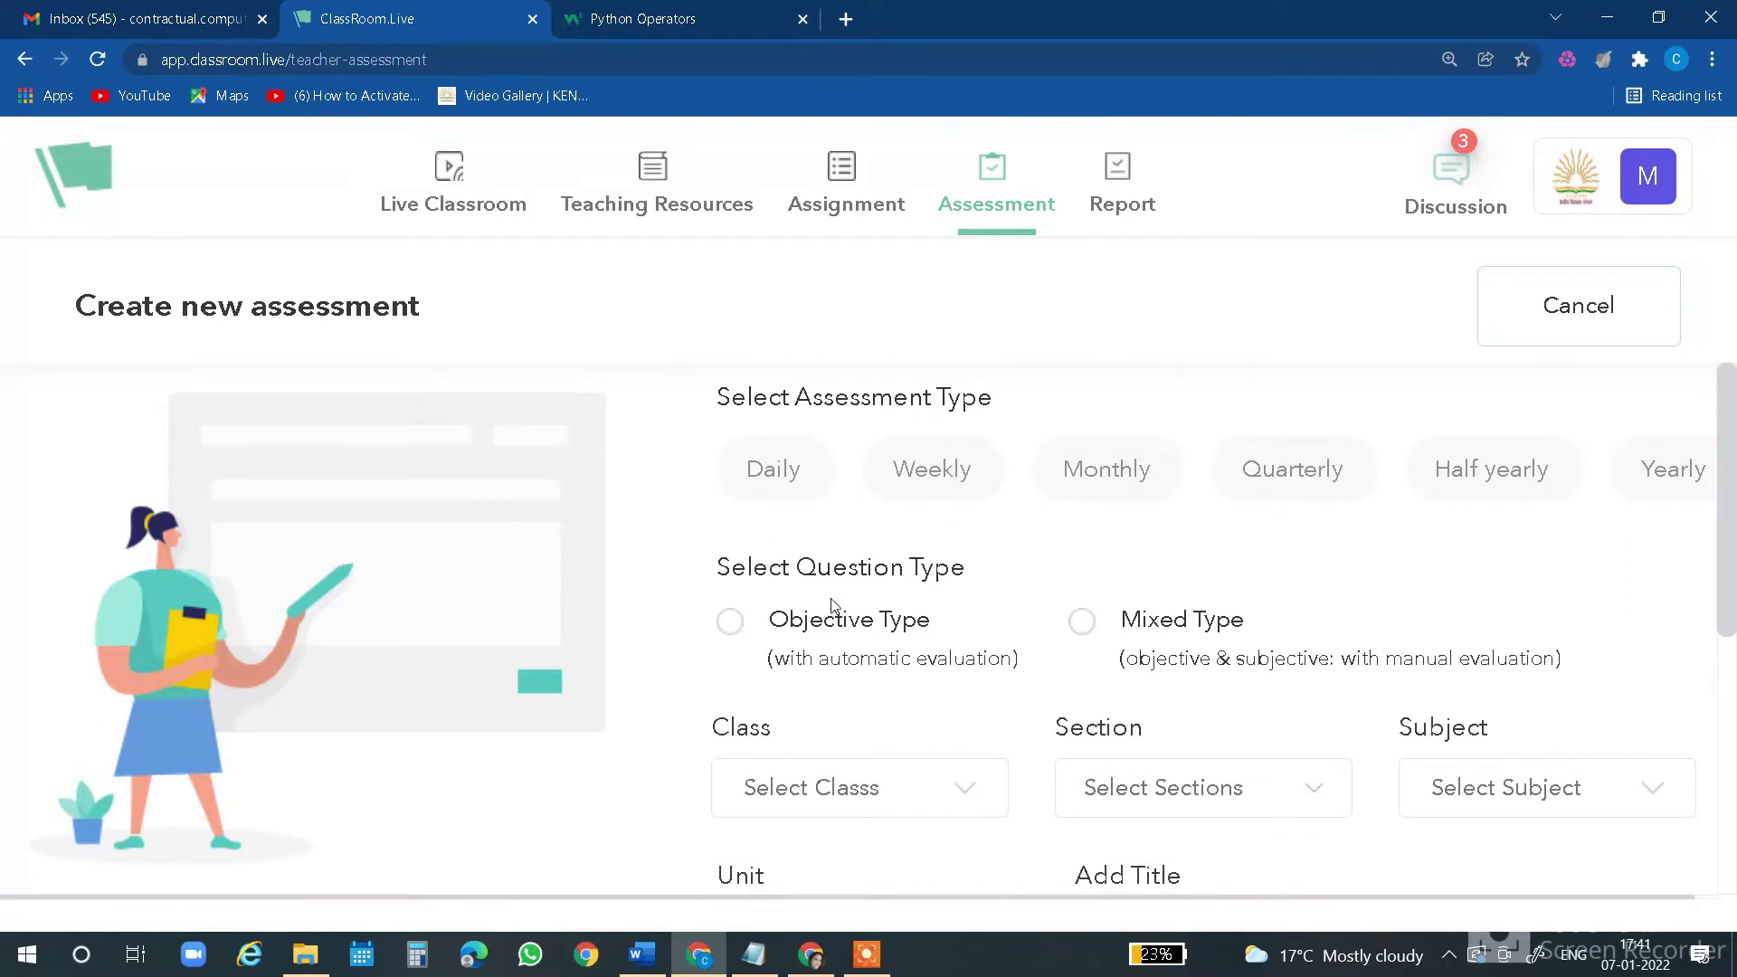
click(777, 475)
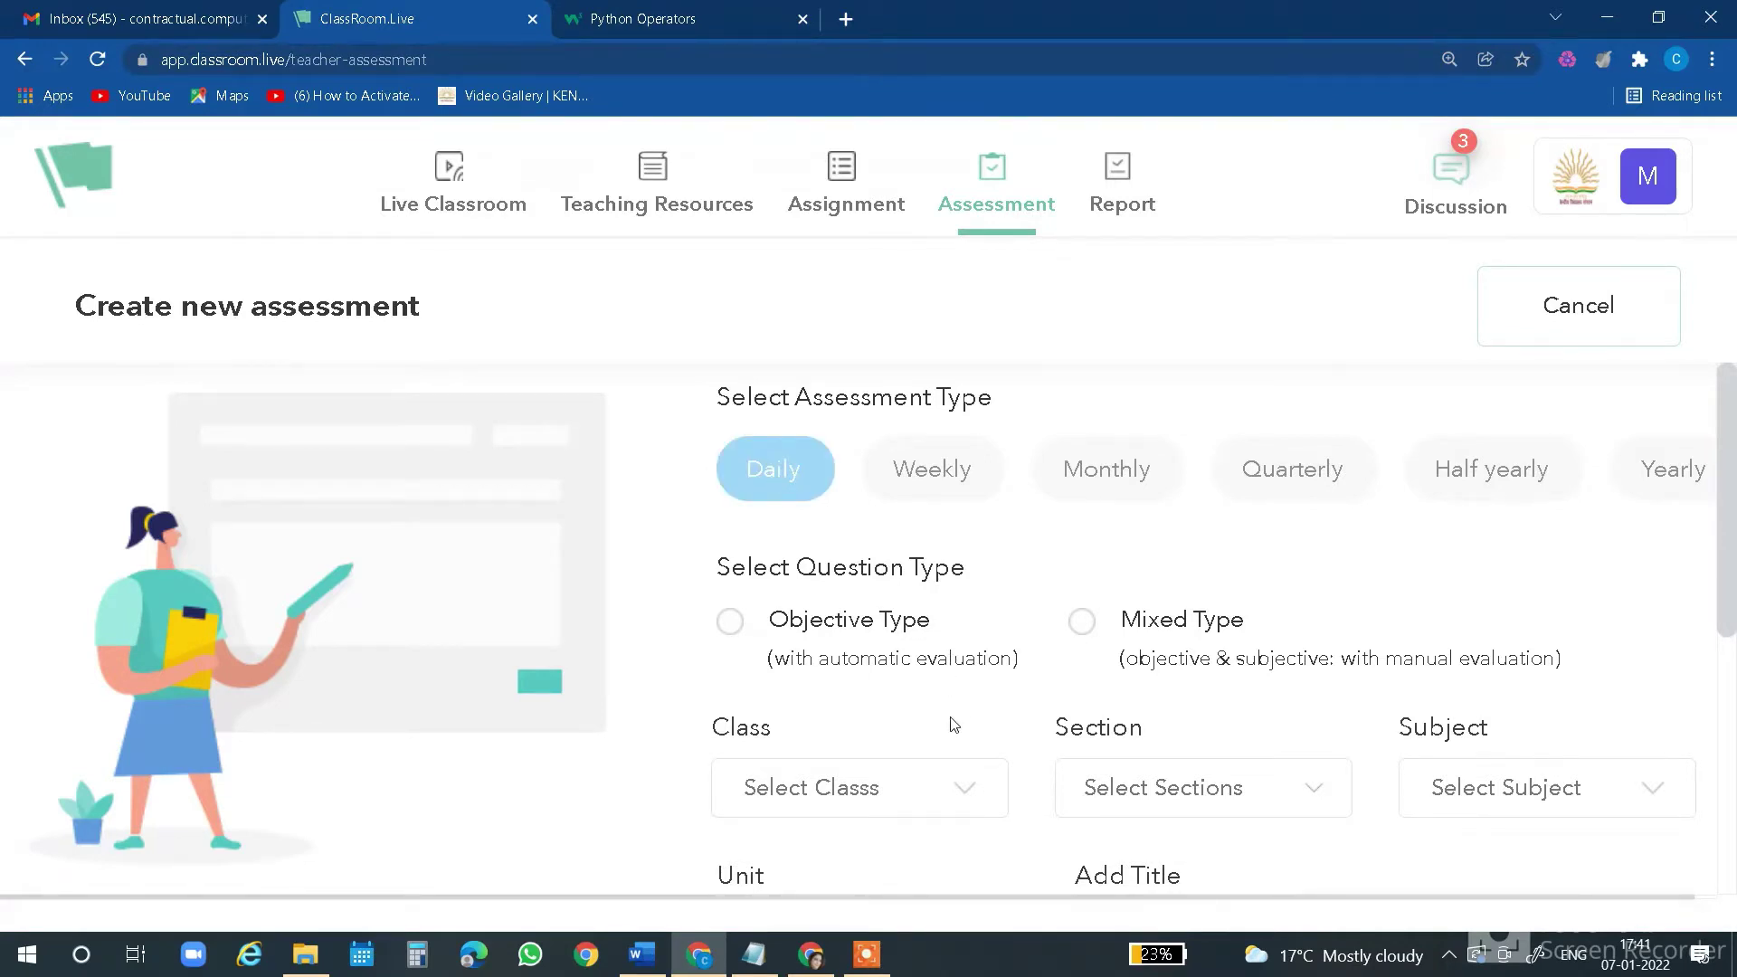
Set the assessment's question type to Objective Type with automatic evaluation
scroll(1629, 479, down, 1)
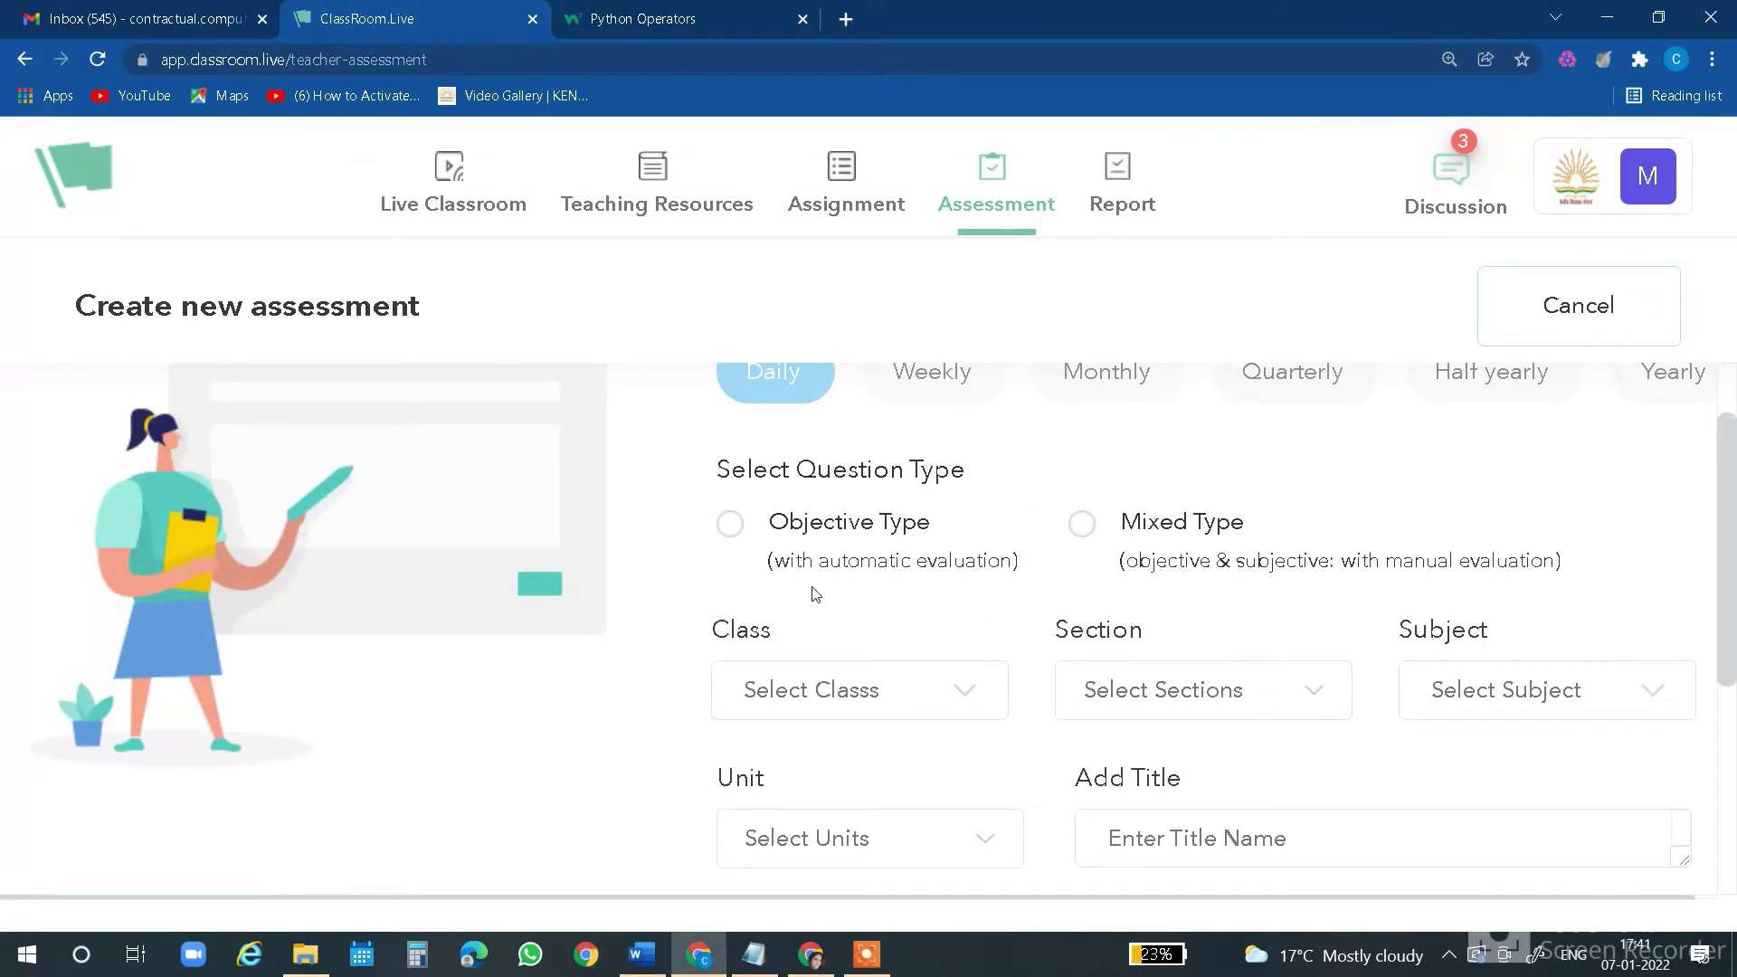
scroll(846, 579, up, 1)
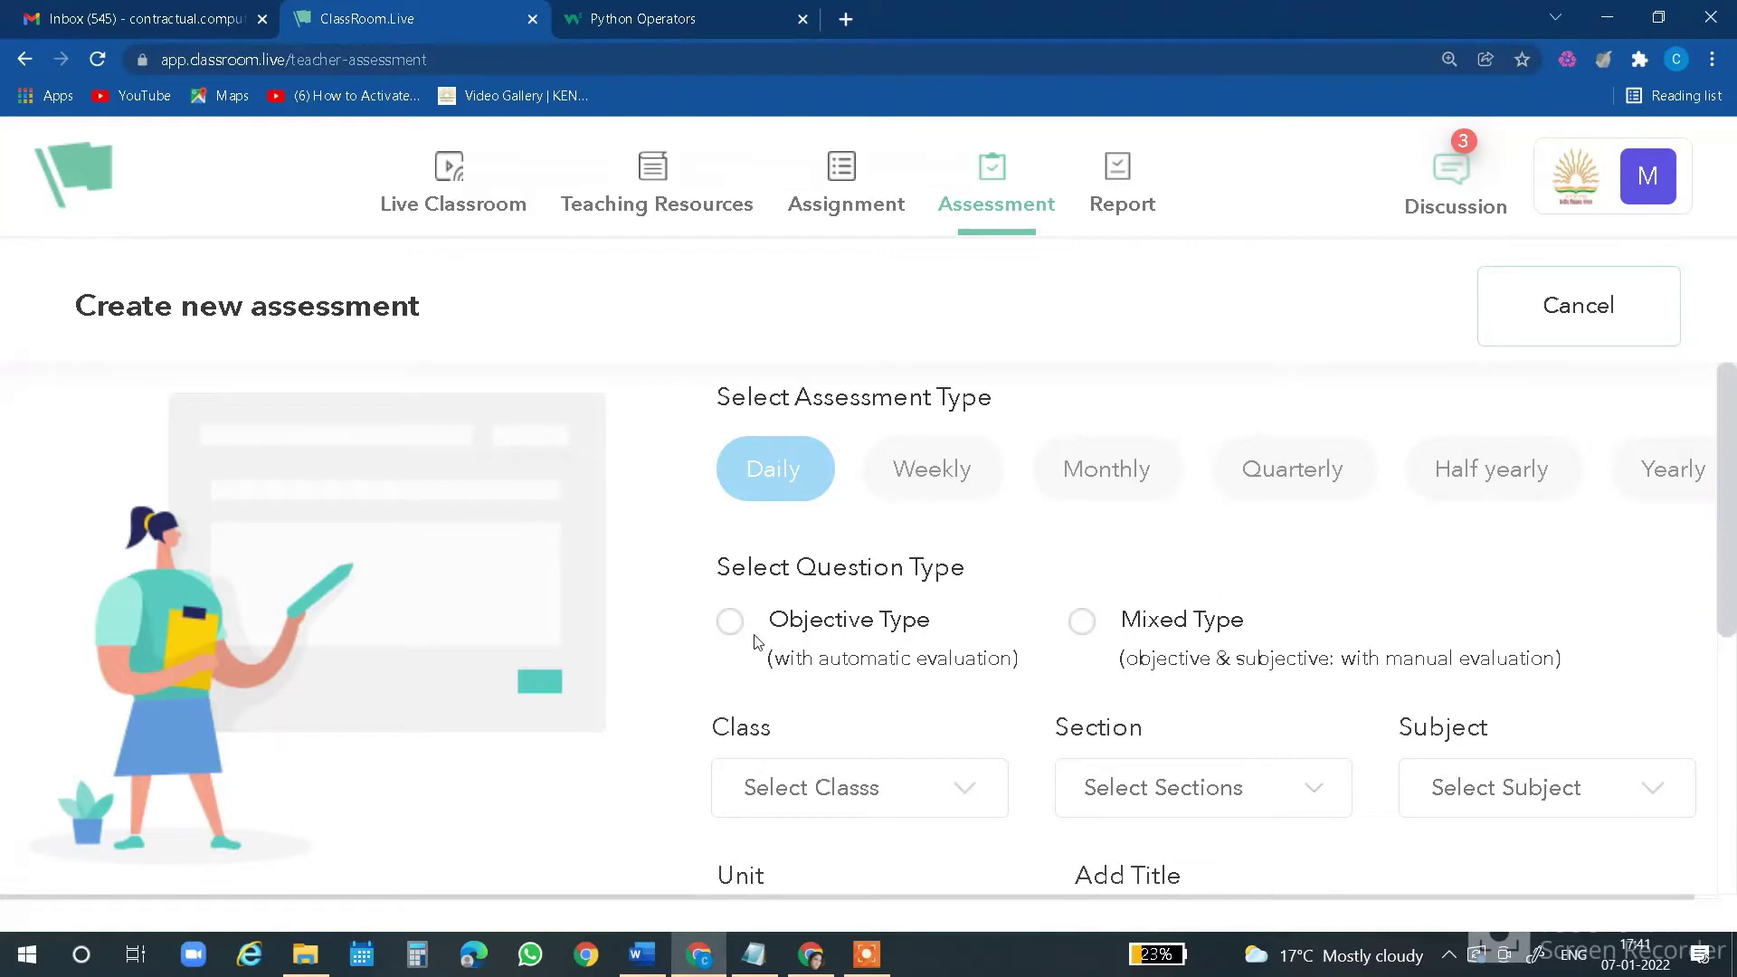
click(728, 623)
click(1126, 626)
scroll(940, 711, down, 1)
click(729, 512)
scroll(716, 568, up, 1)
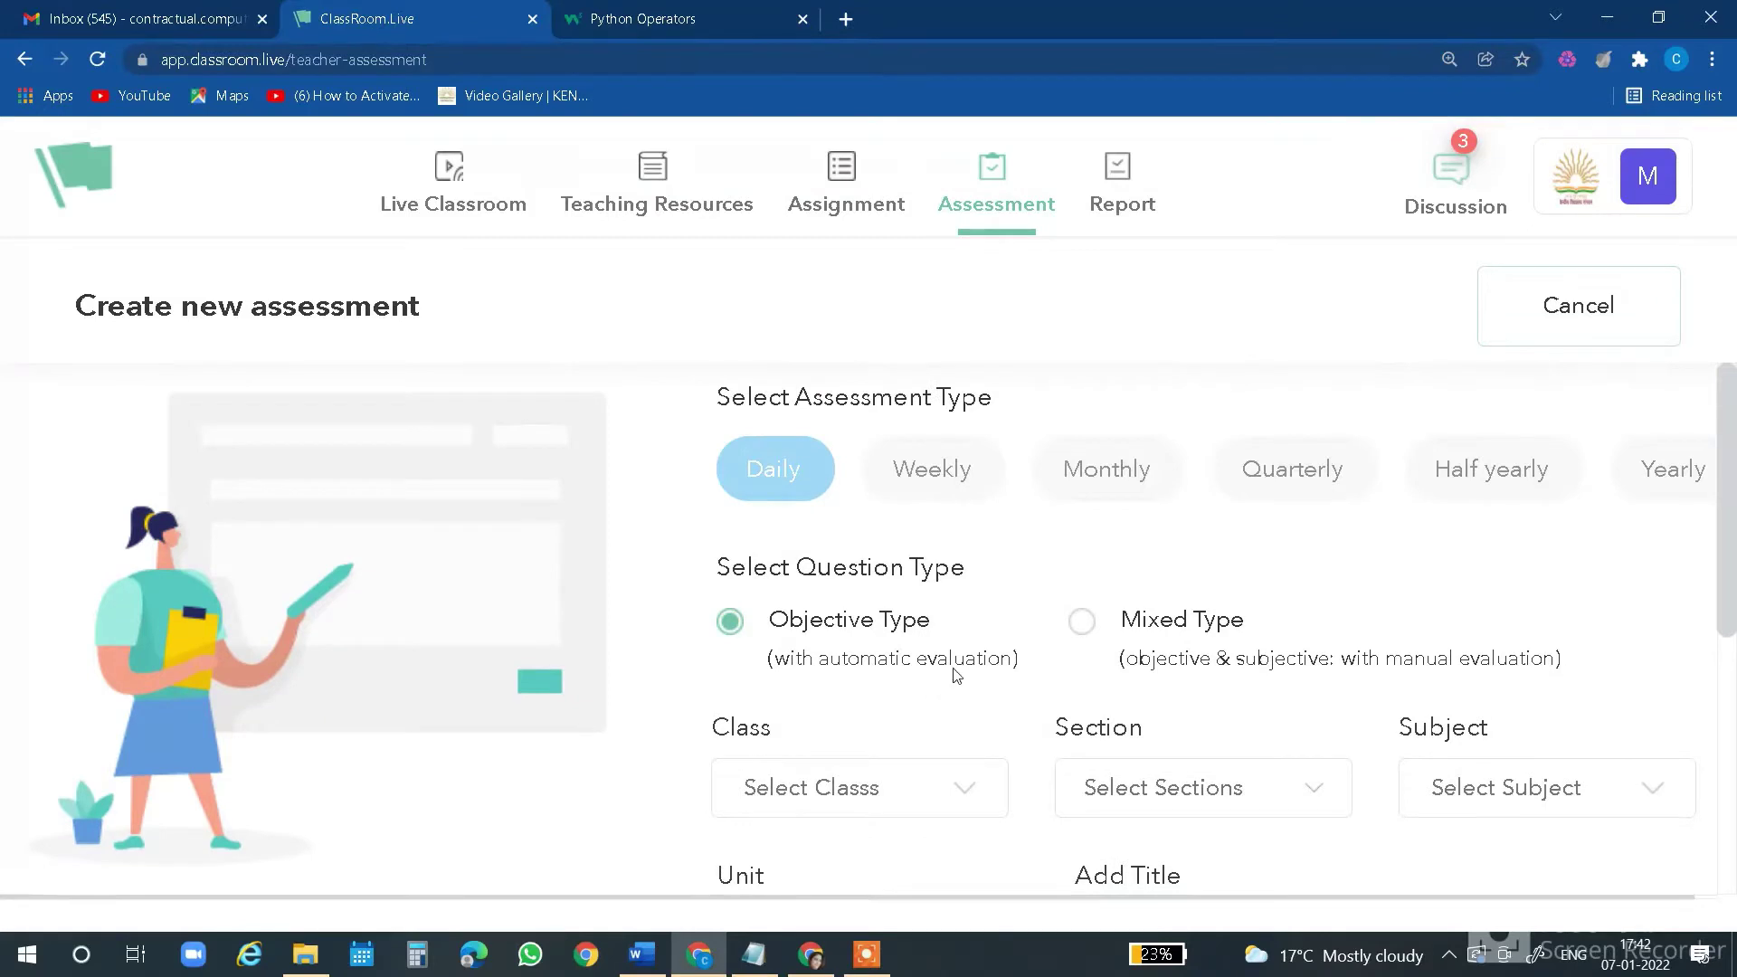
Set the assessment's class to 9
scroll(911, 675, down, 2)
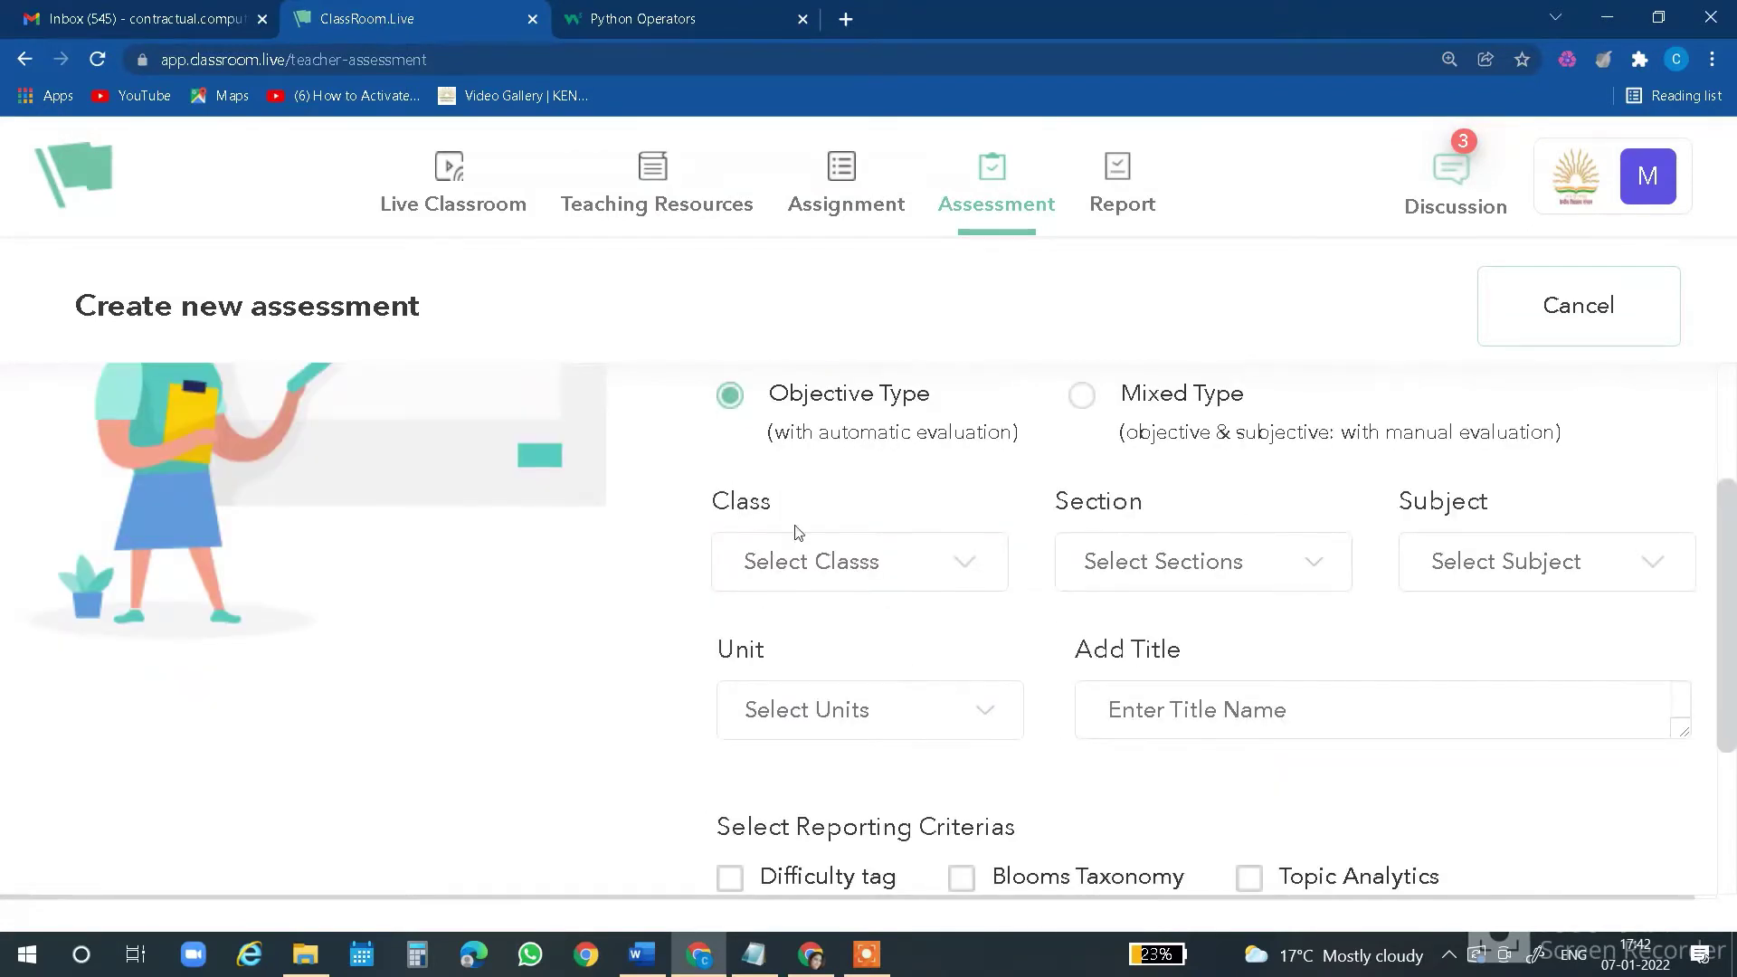
drag(723, 514, 787, 518)
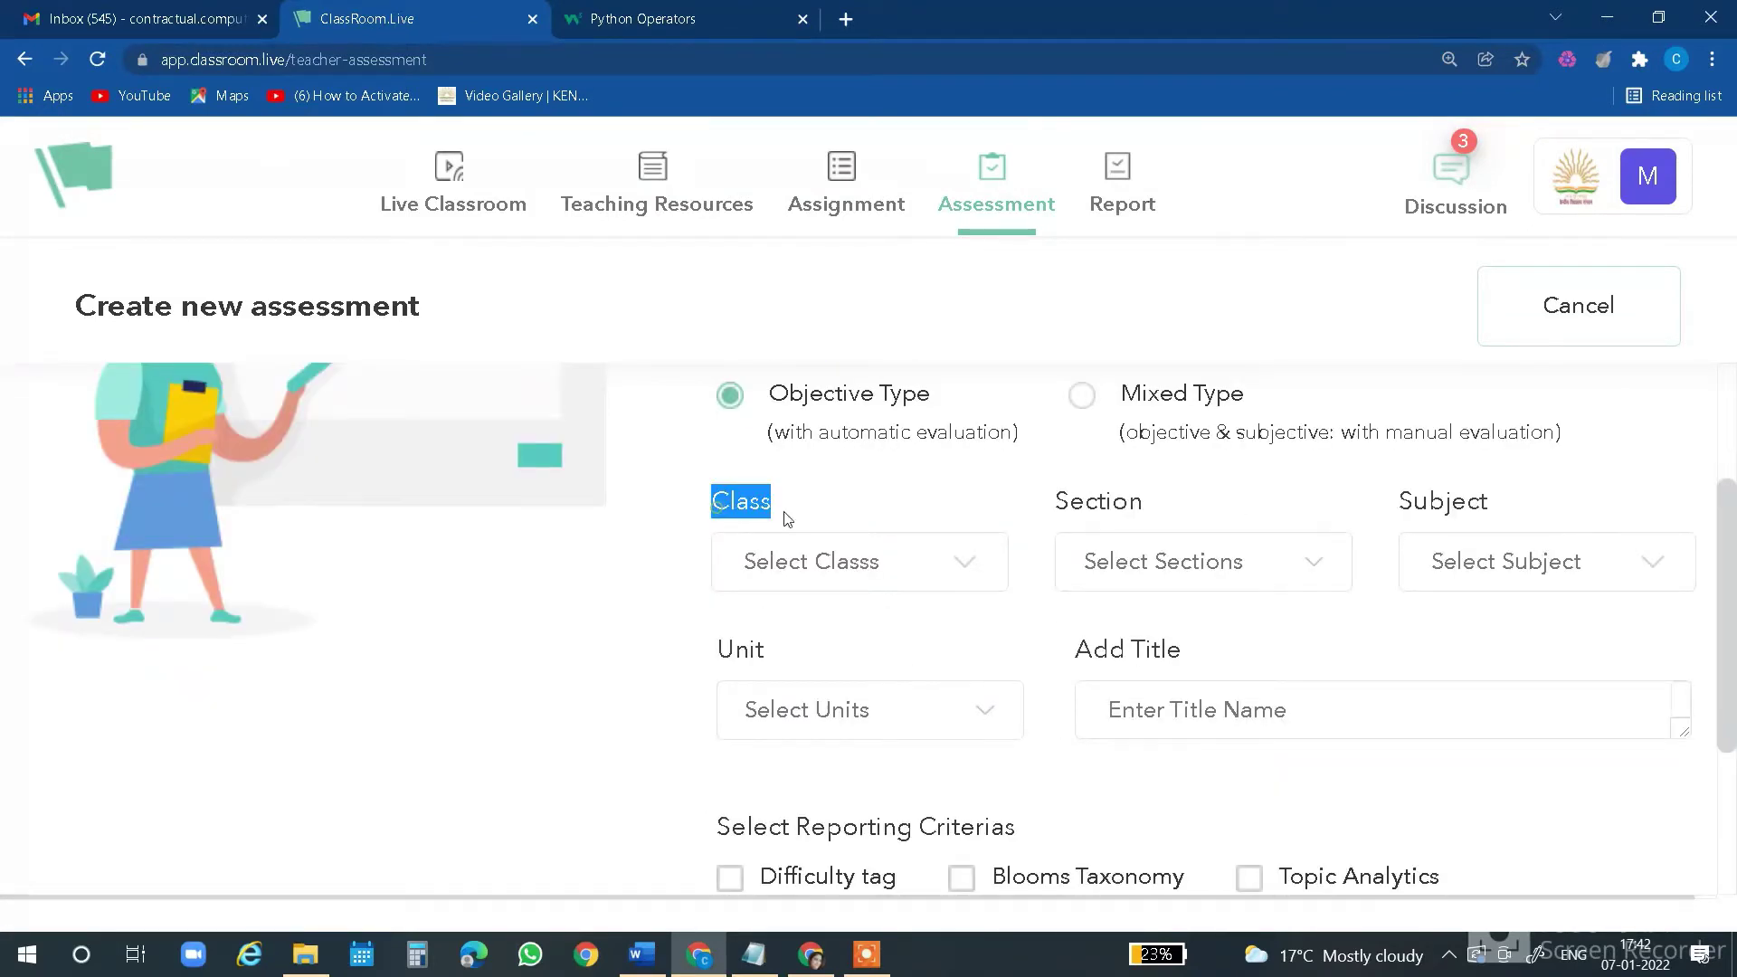
click(919, 643)
click(980, 567)
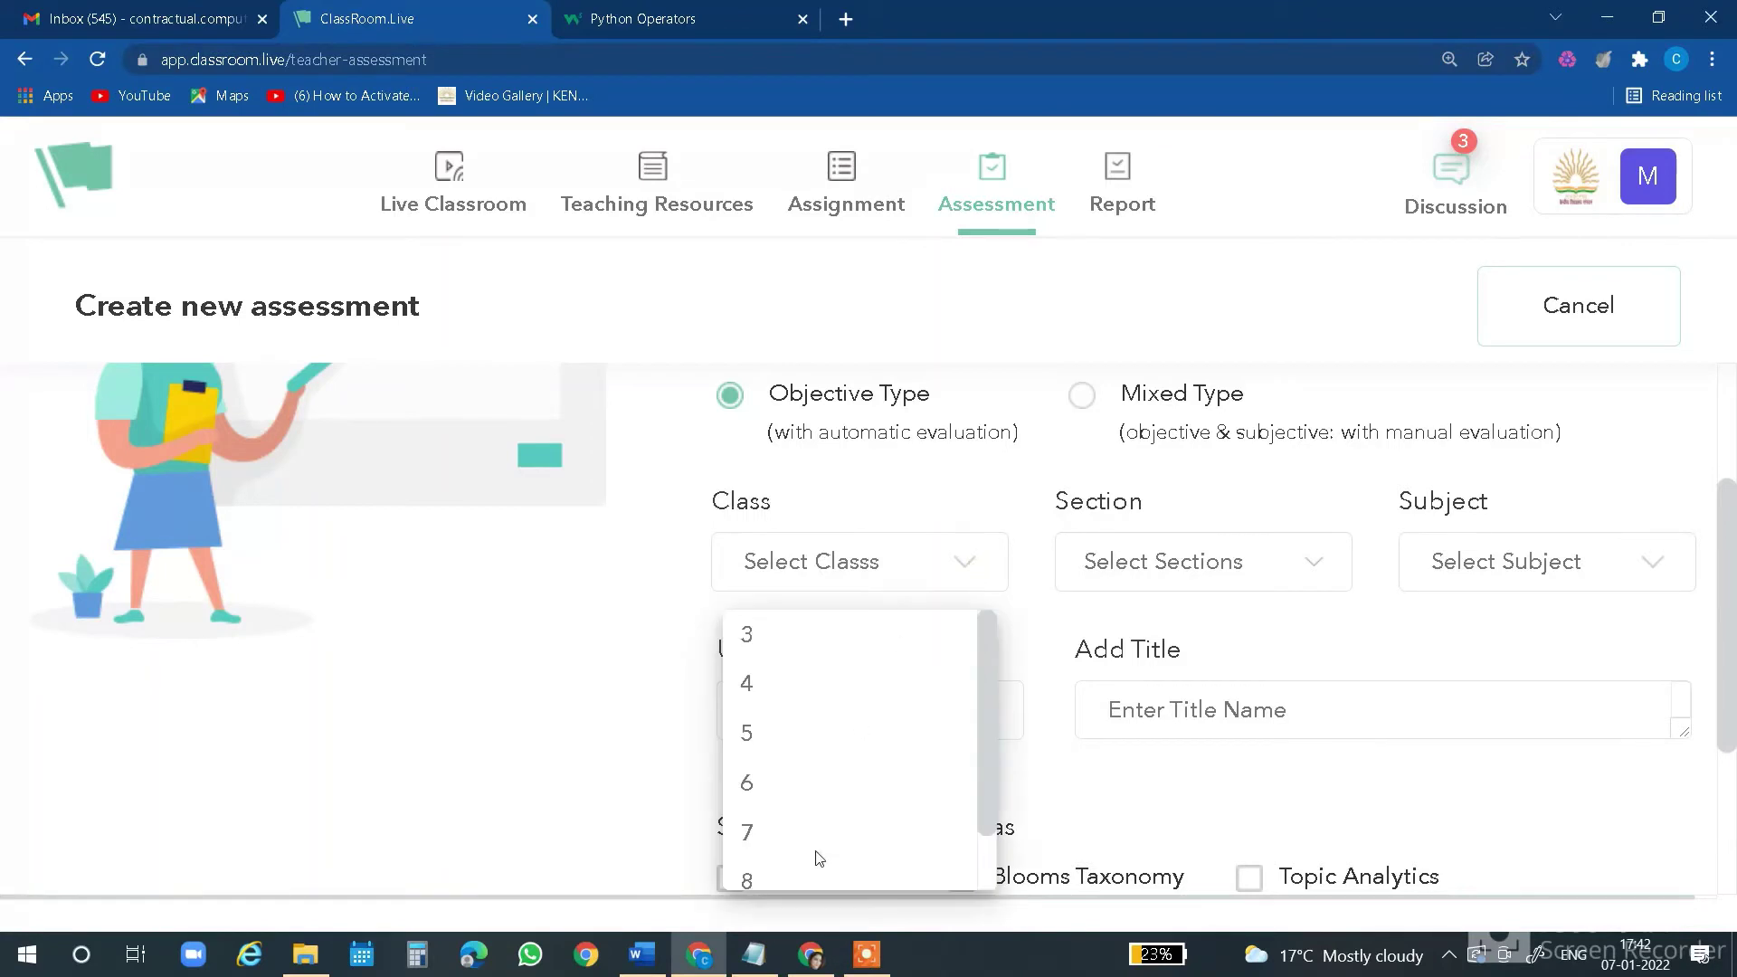
scroll(817, 864, down, 1)
click(790, 864)
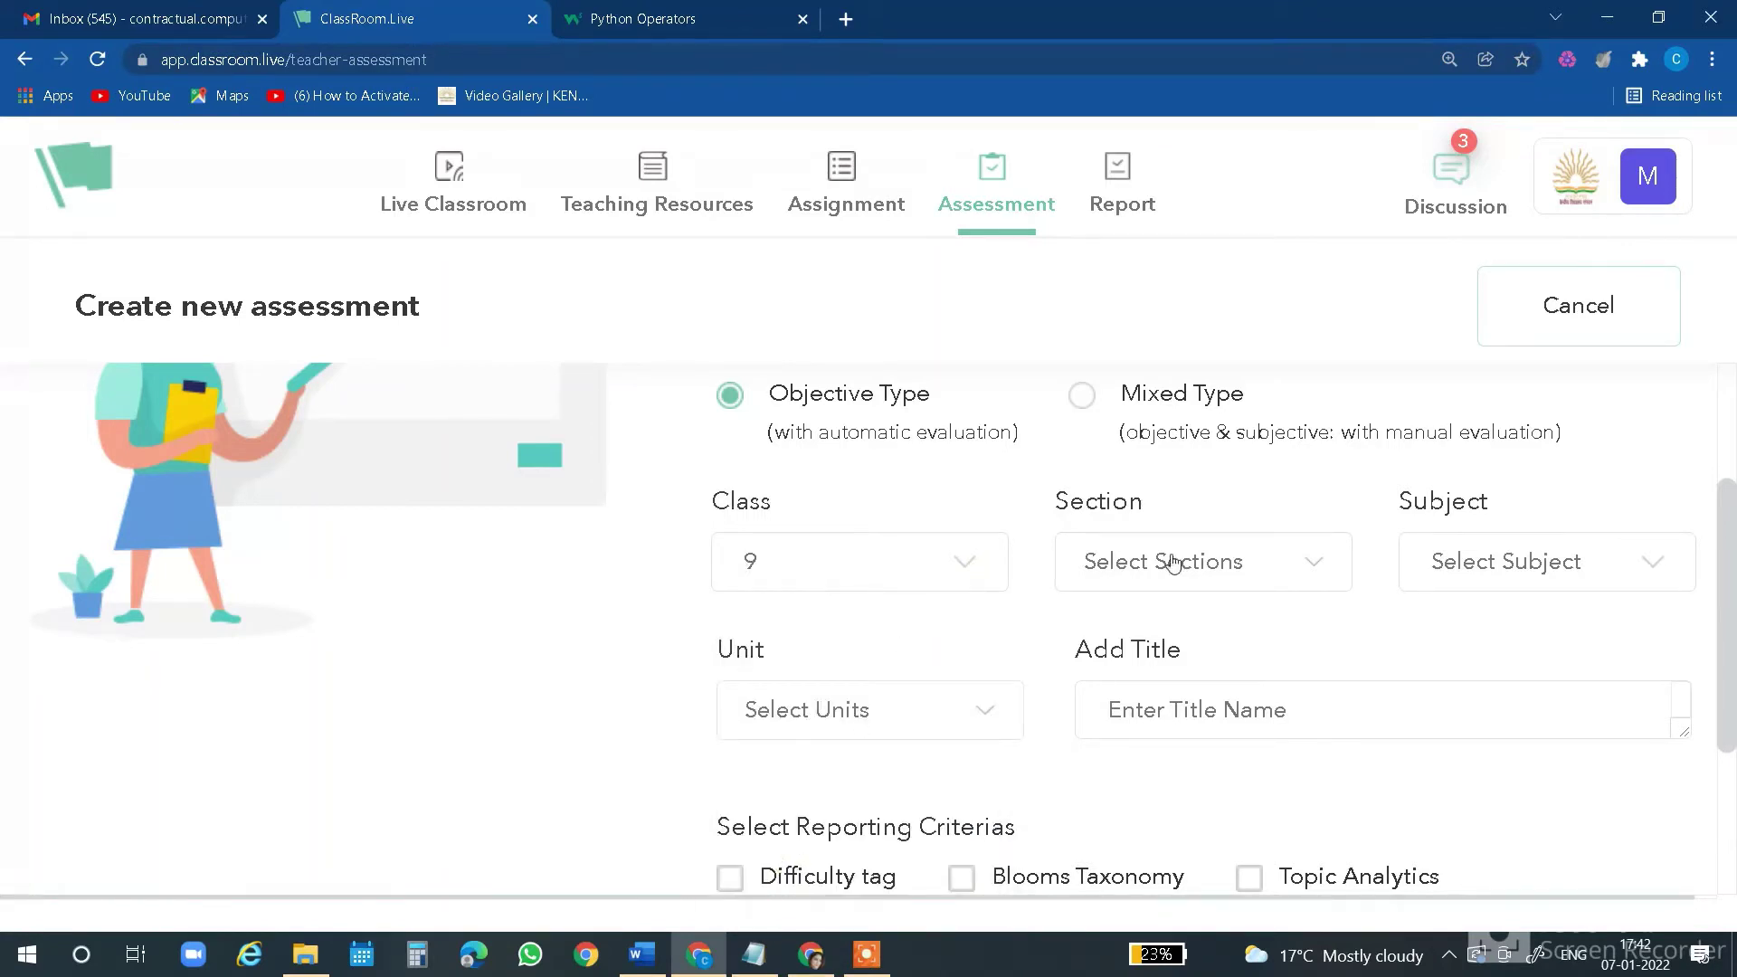
Assign the assessment to sections A and B and set its subject to AI
click(1317, 562)
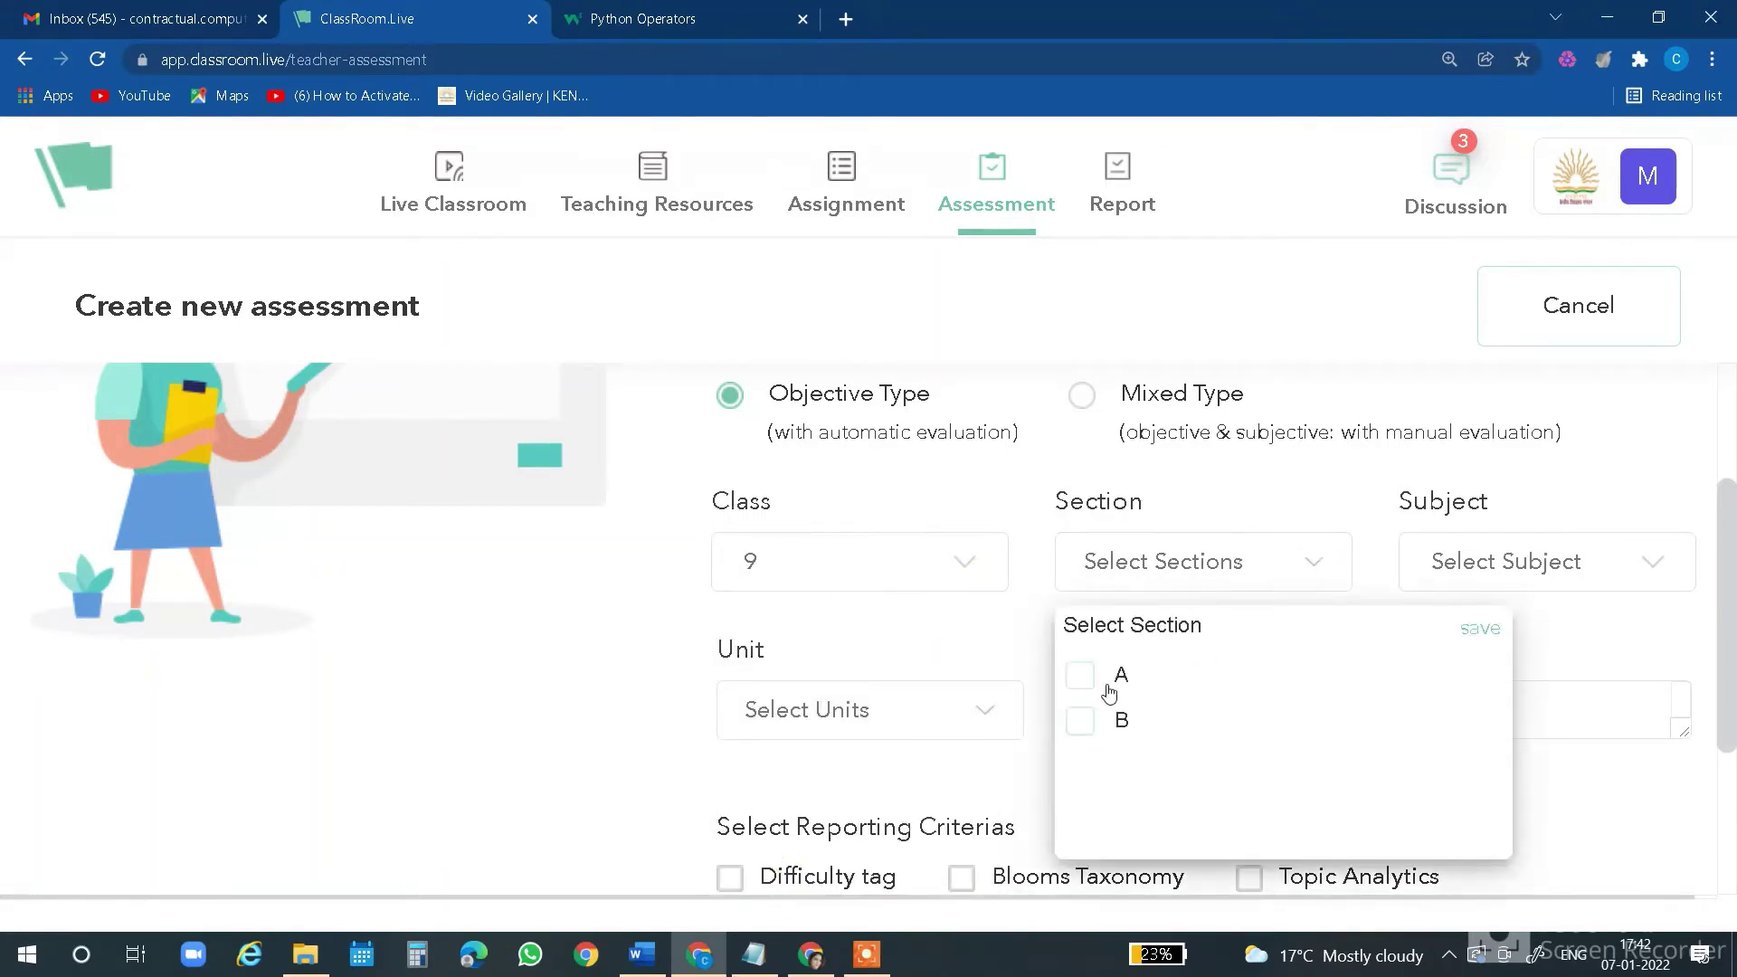
click(1080, 676)
click(1083, 724)
click(1475, 638)
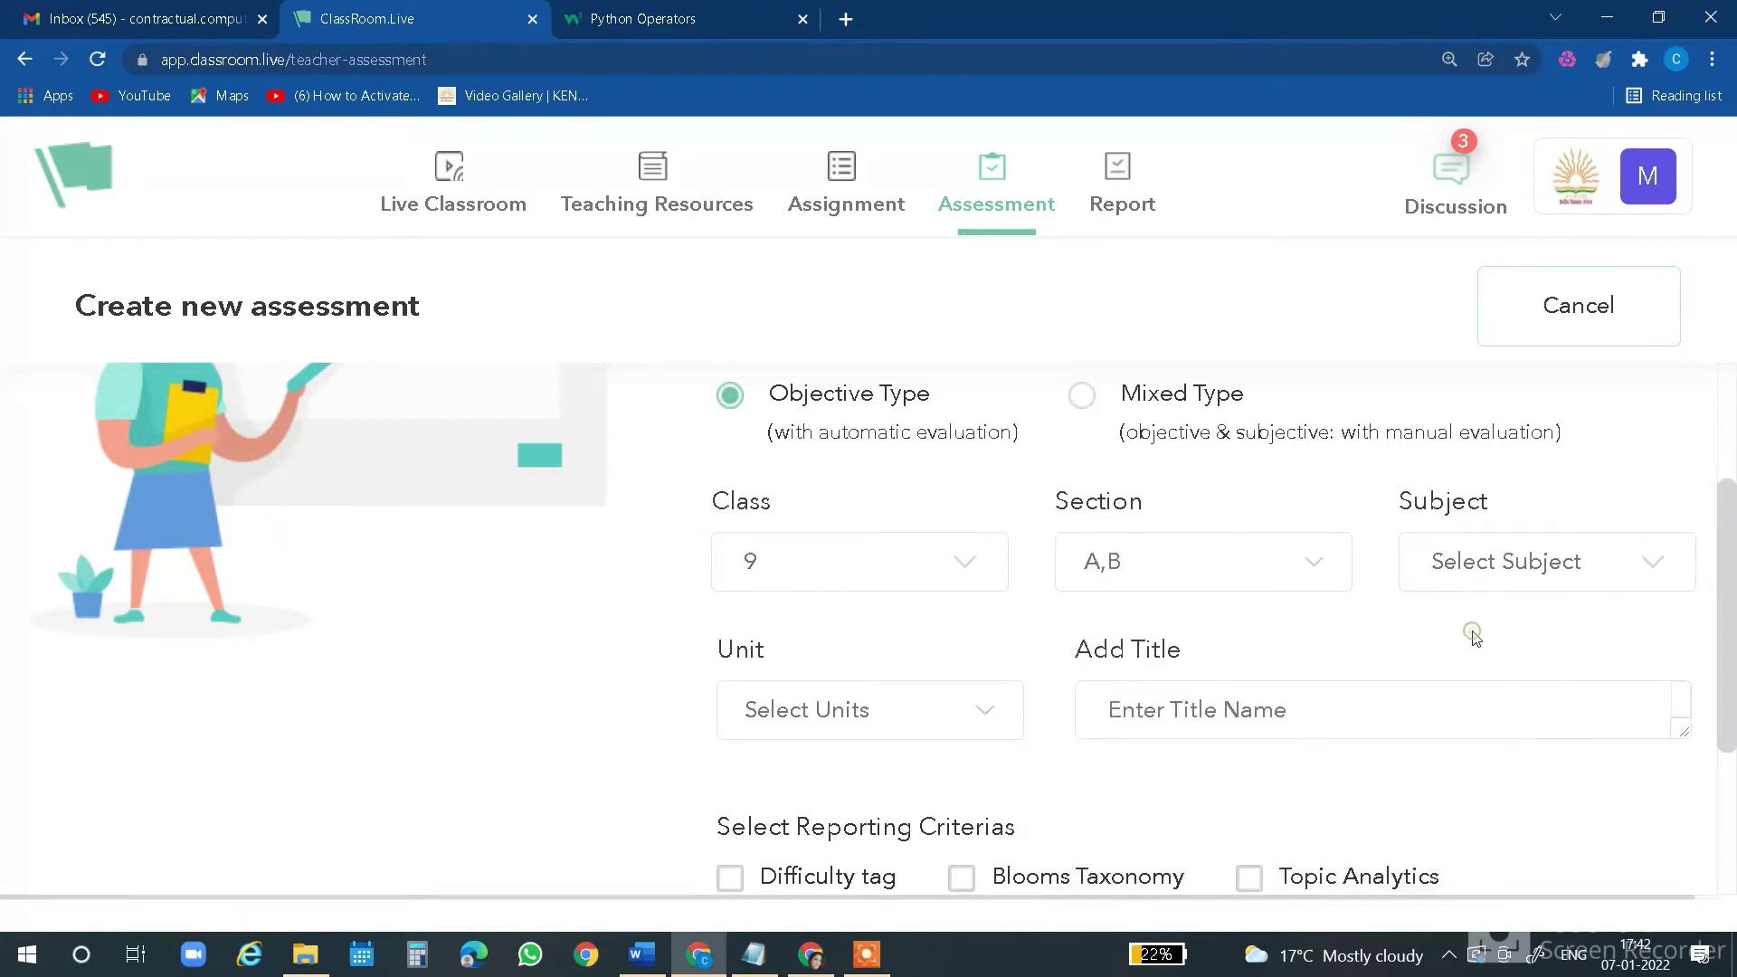
click(1646, 574)
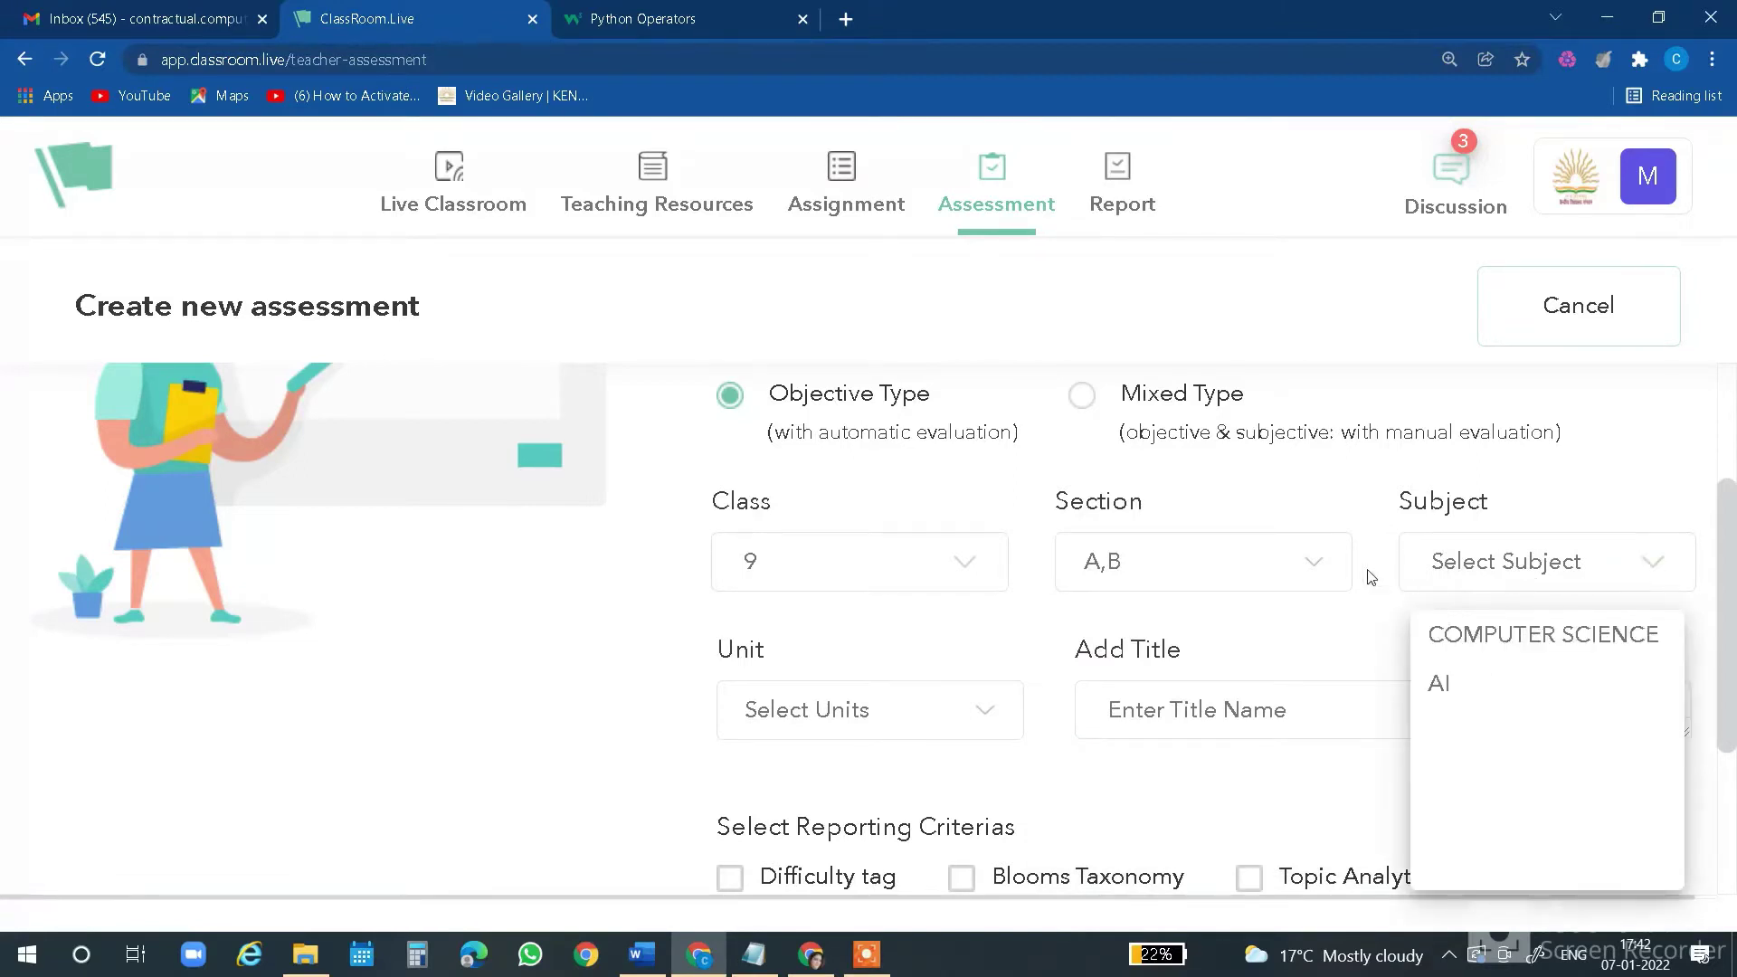
click(1436, 688)
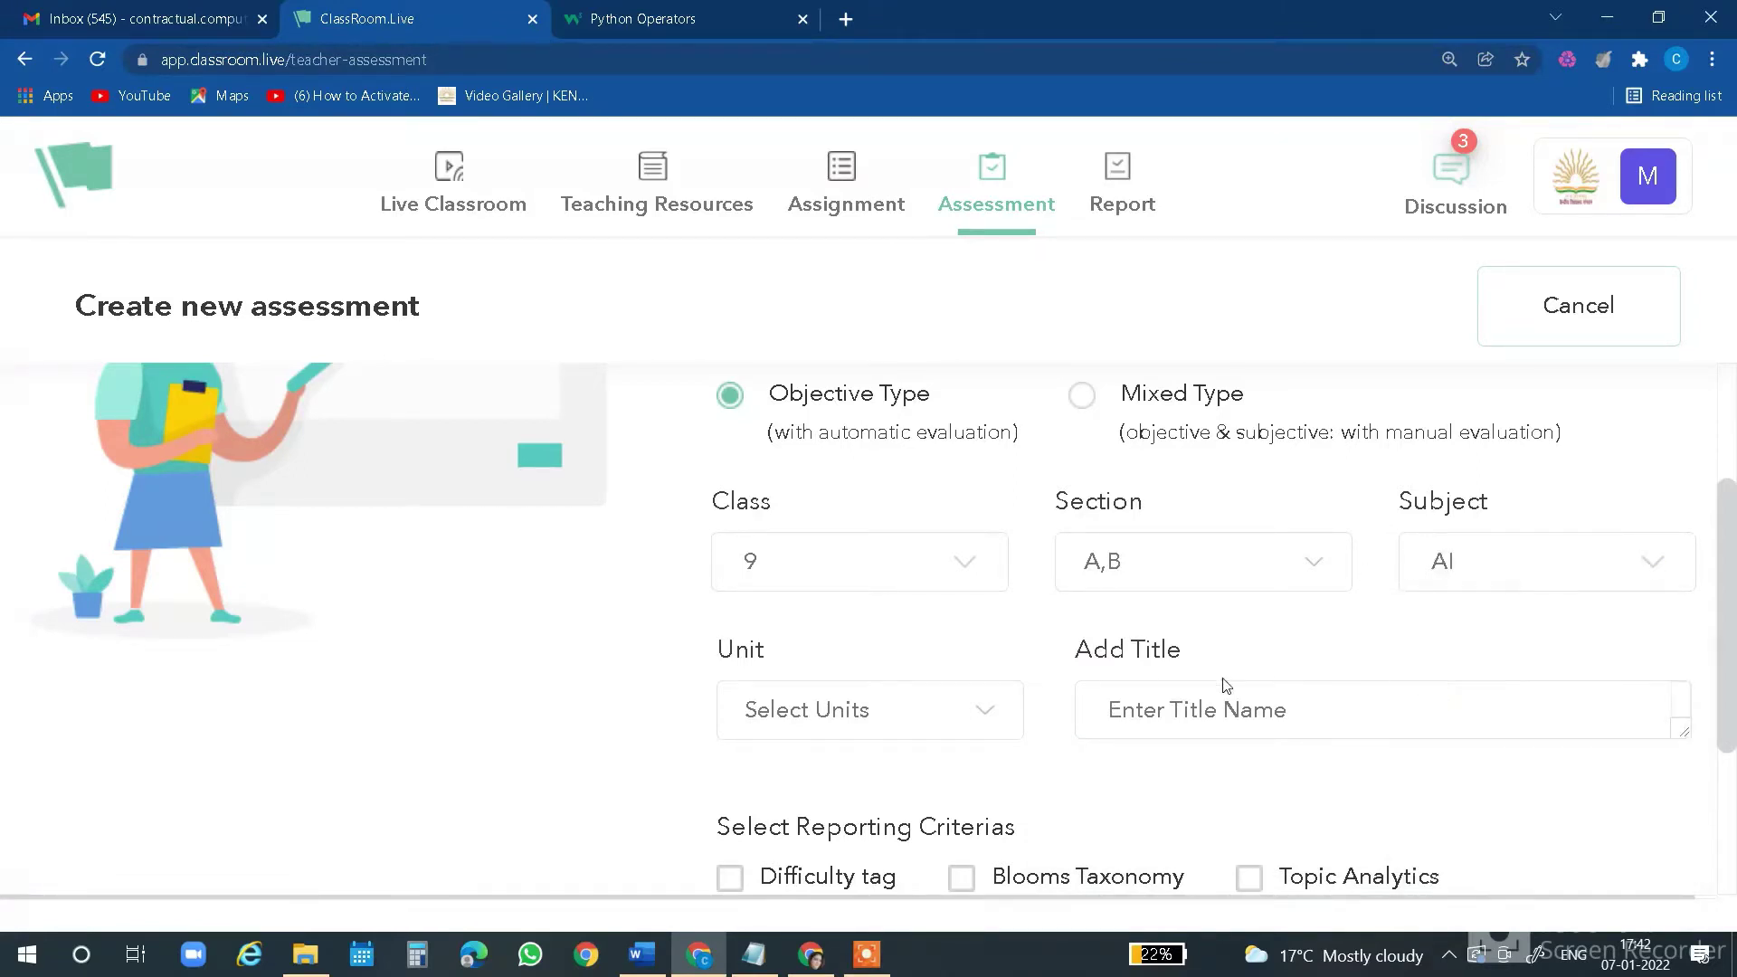
Choose the unit "Programming in python" and enter "introduction" as the assessment title
click(834, 711)
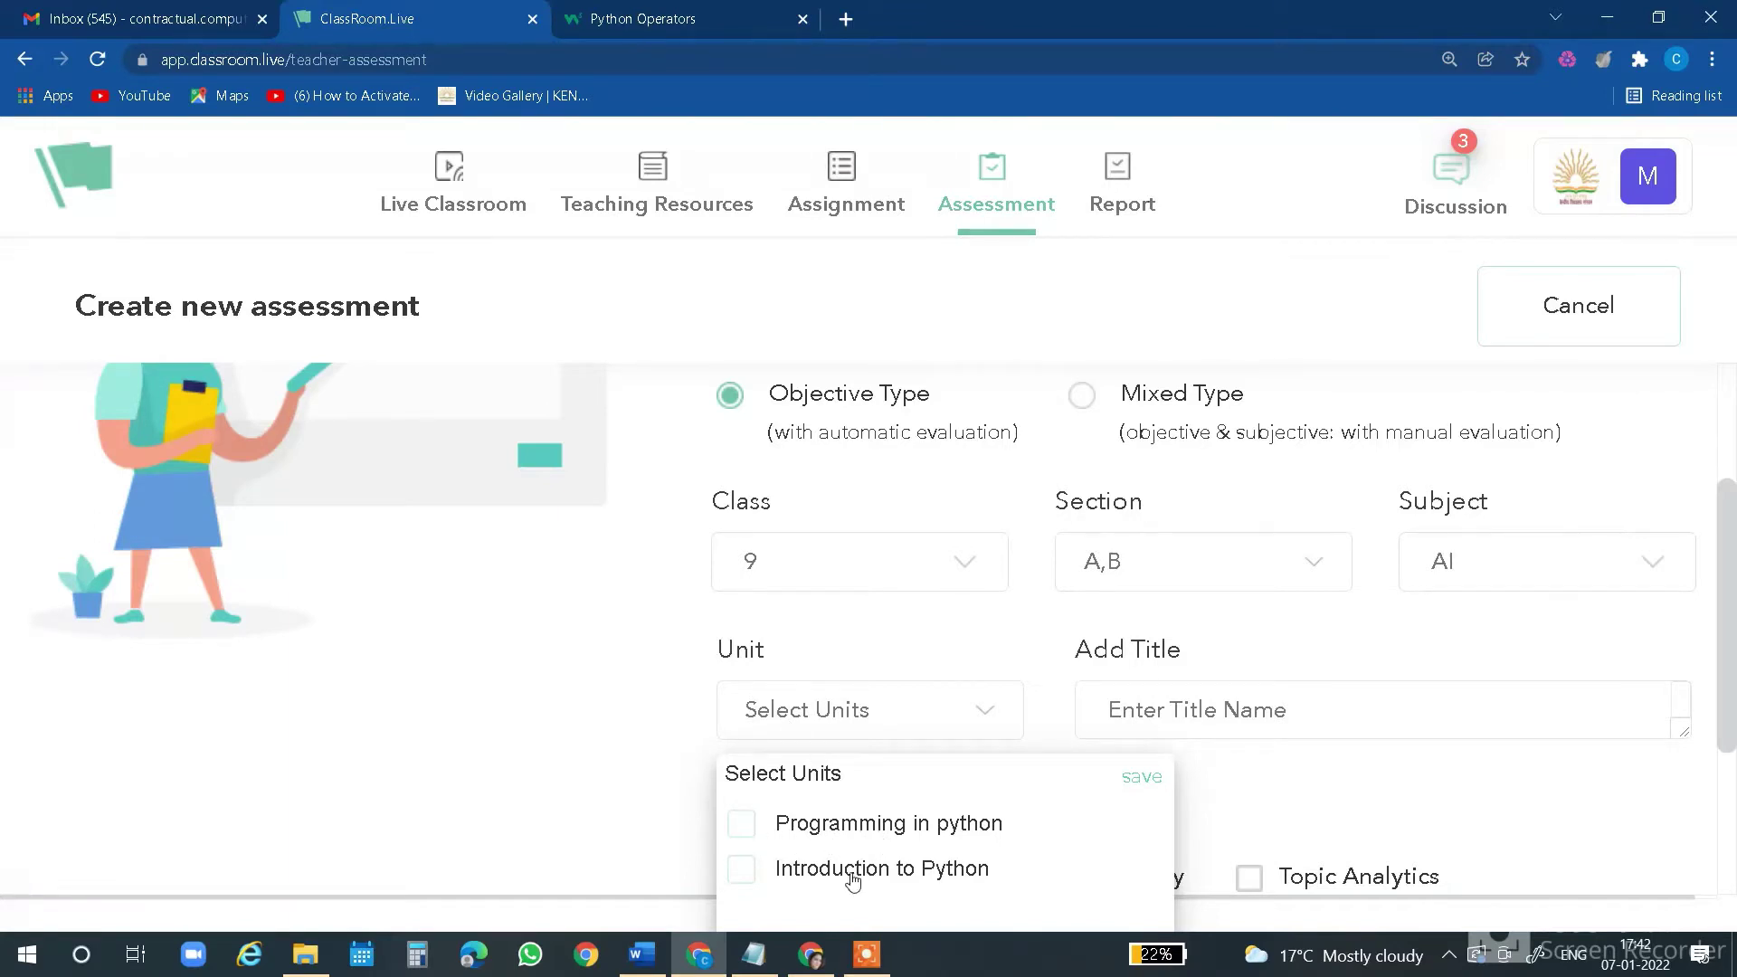
click(864, 827)
click(1143, 778)
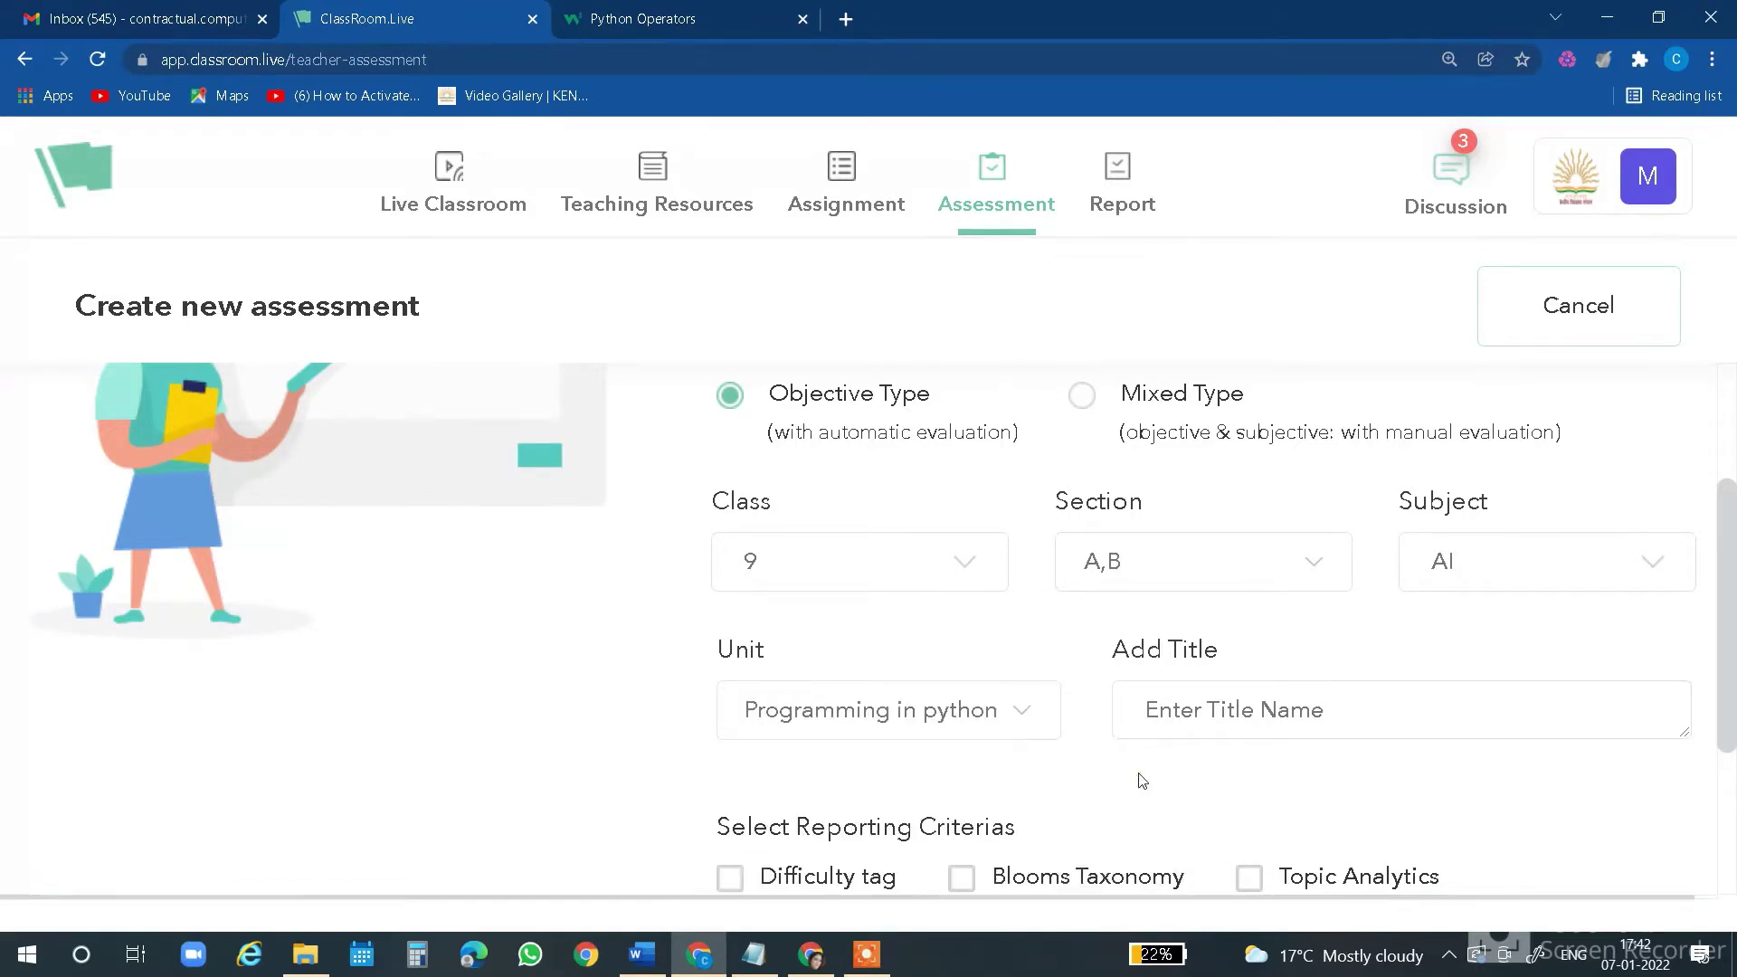
click(1182, 724)
text(introduction)
Enable the Difficulty tag and Topic Analytics reporting criteria and continue to the question editor
scroll(1046, 731, down, 2)
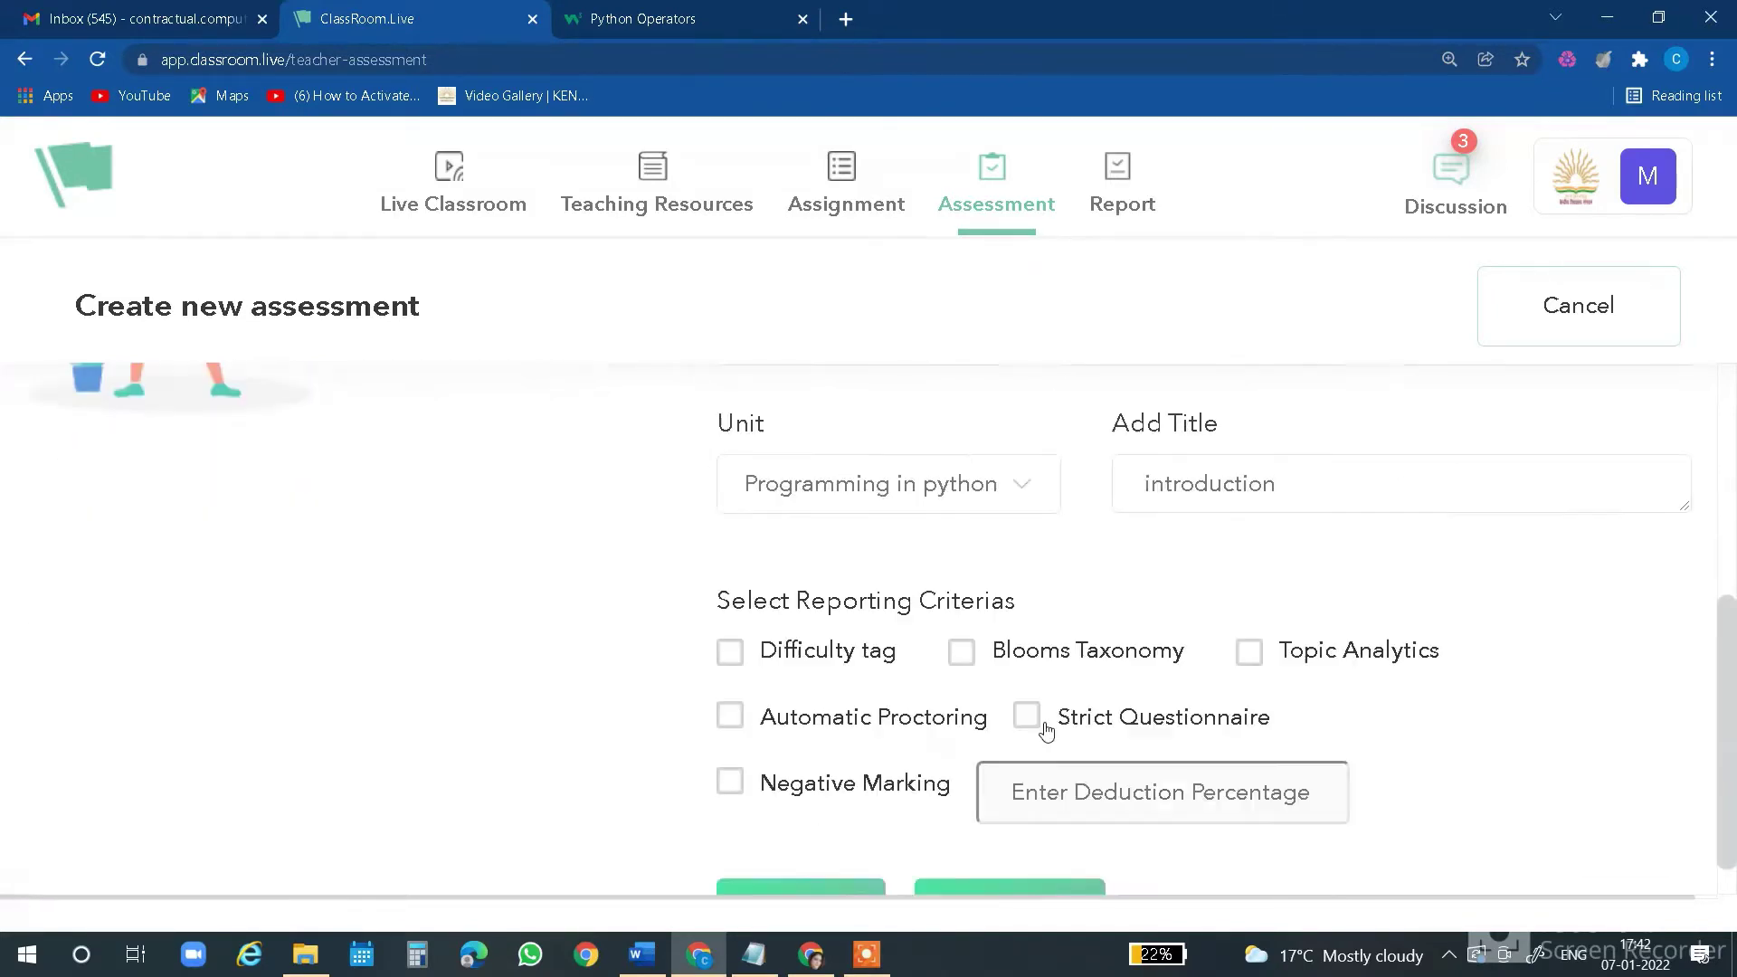
scroll(966, 702, down, 1)
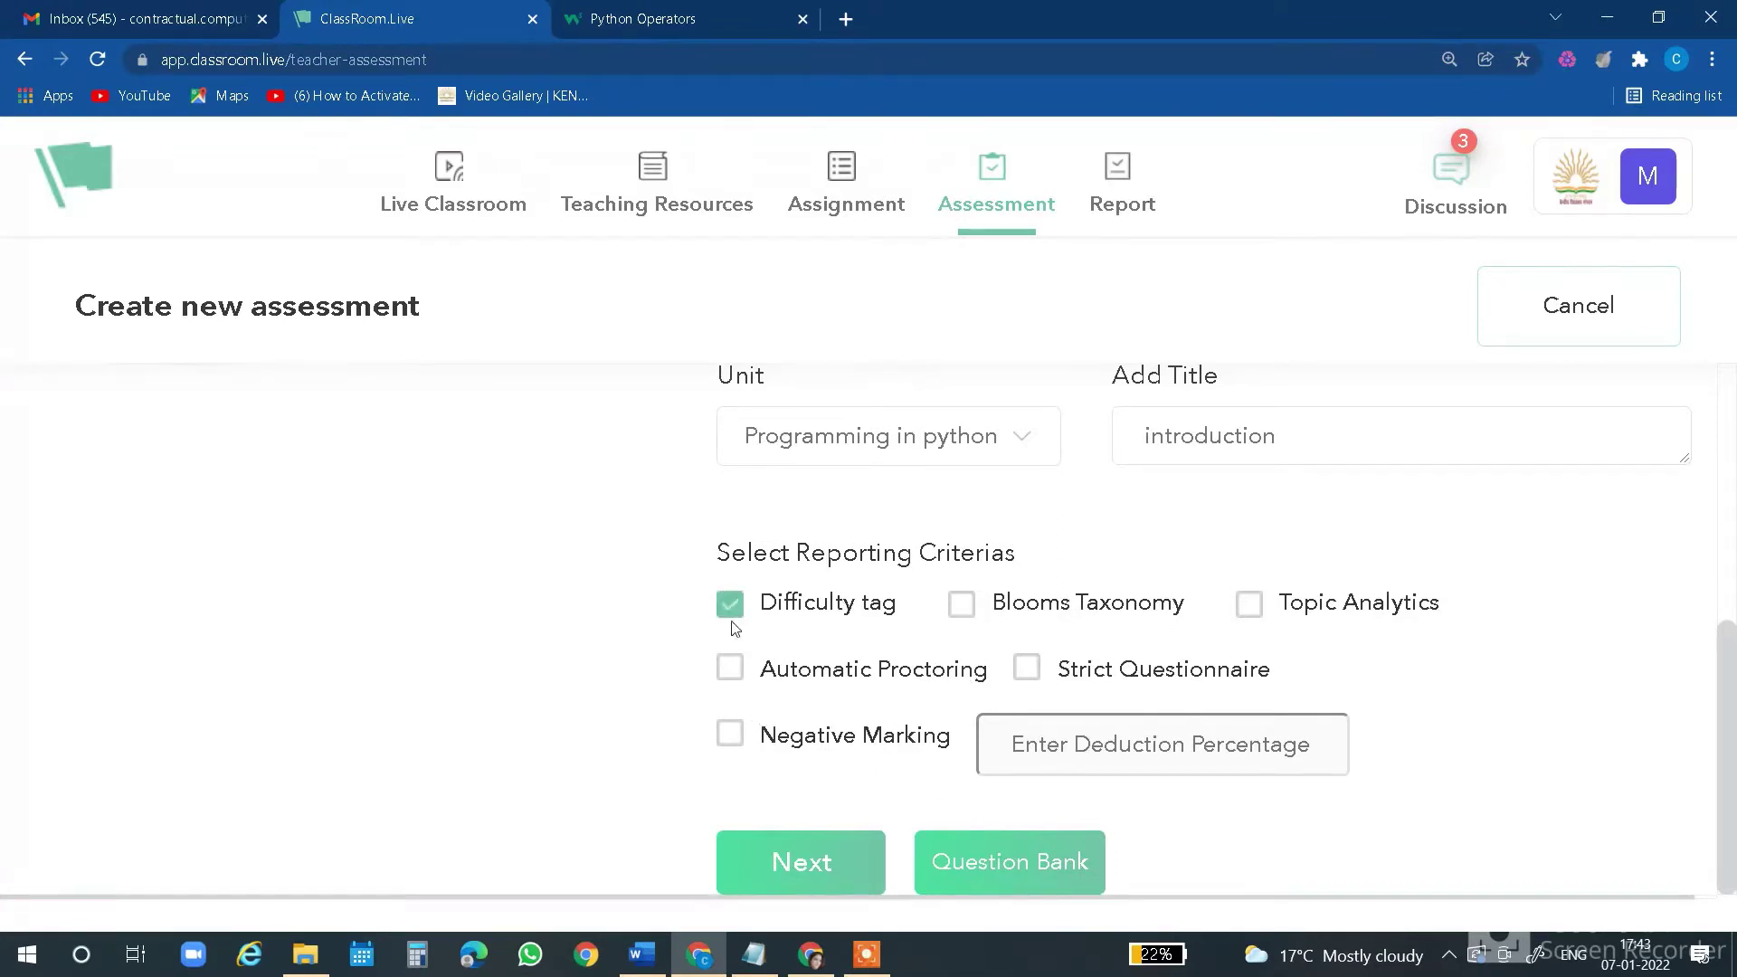
click(1251, 610)
click(801, 864)
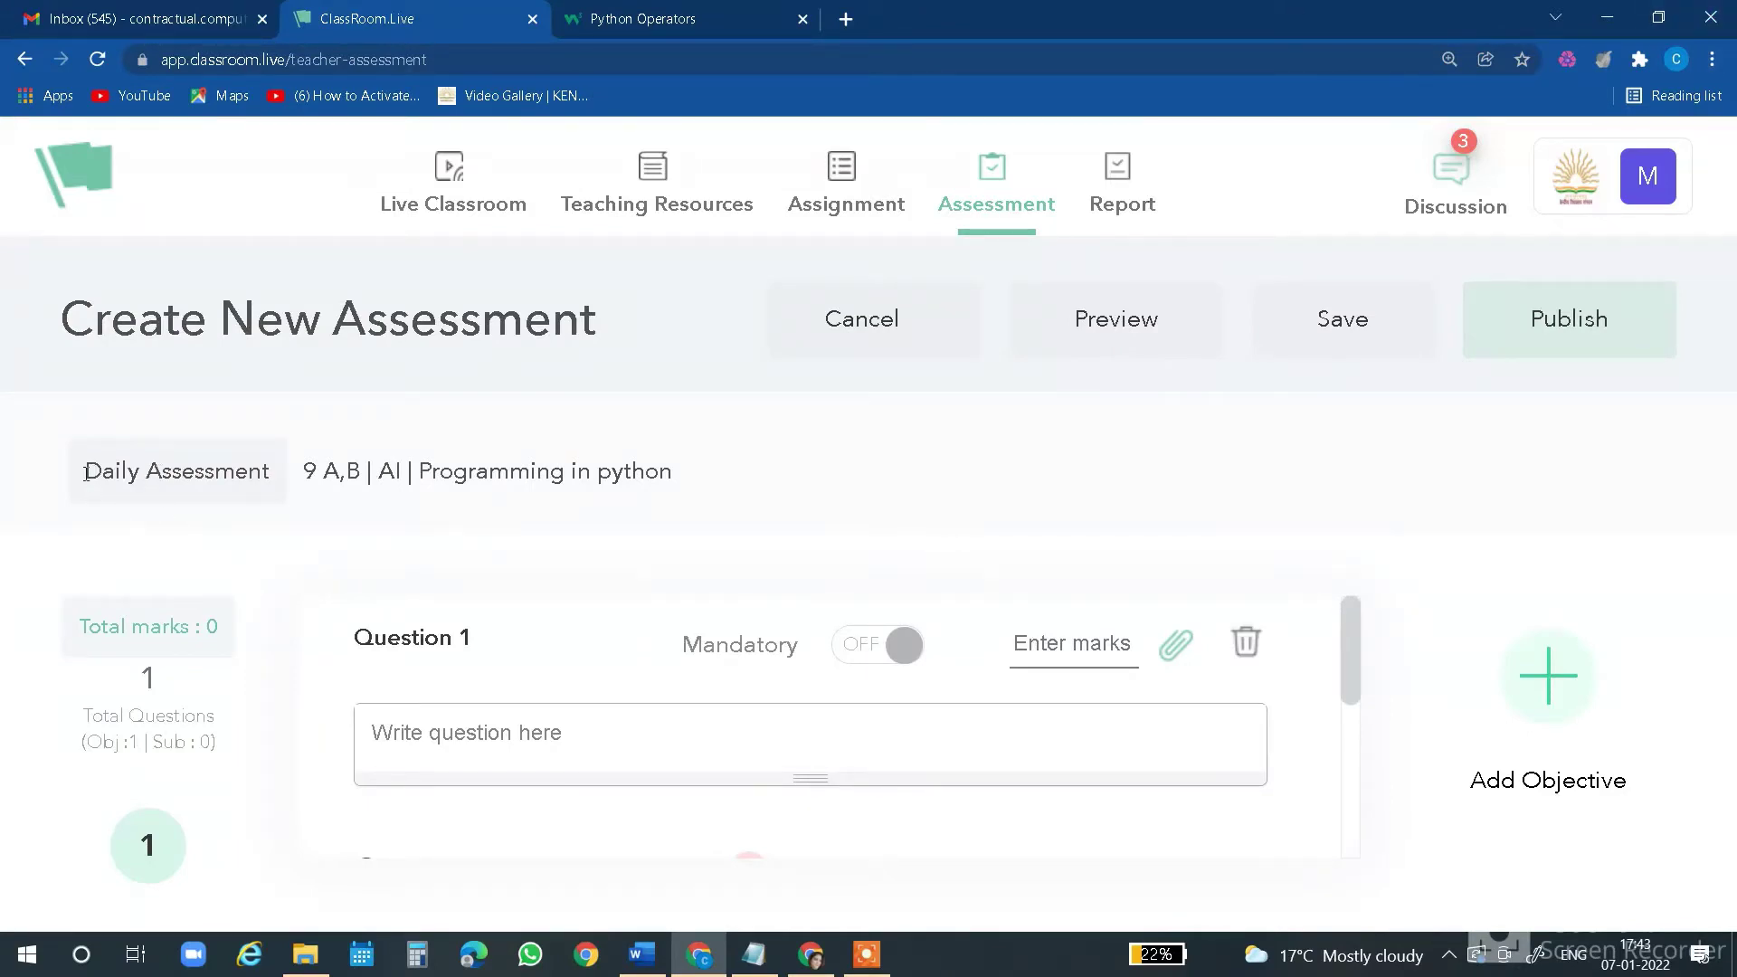
Check the assessment type, class, sections, subject and unit in the question editor's header
drag(88, 469, 275, 487)
triple_click(338, 474)
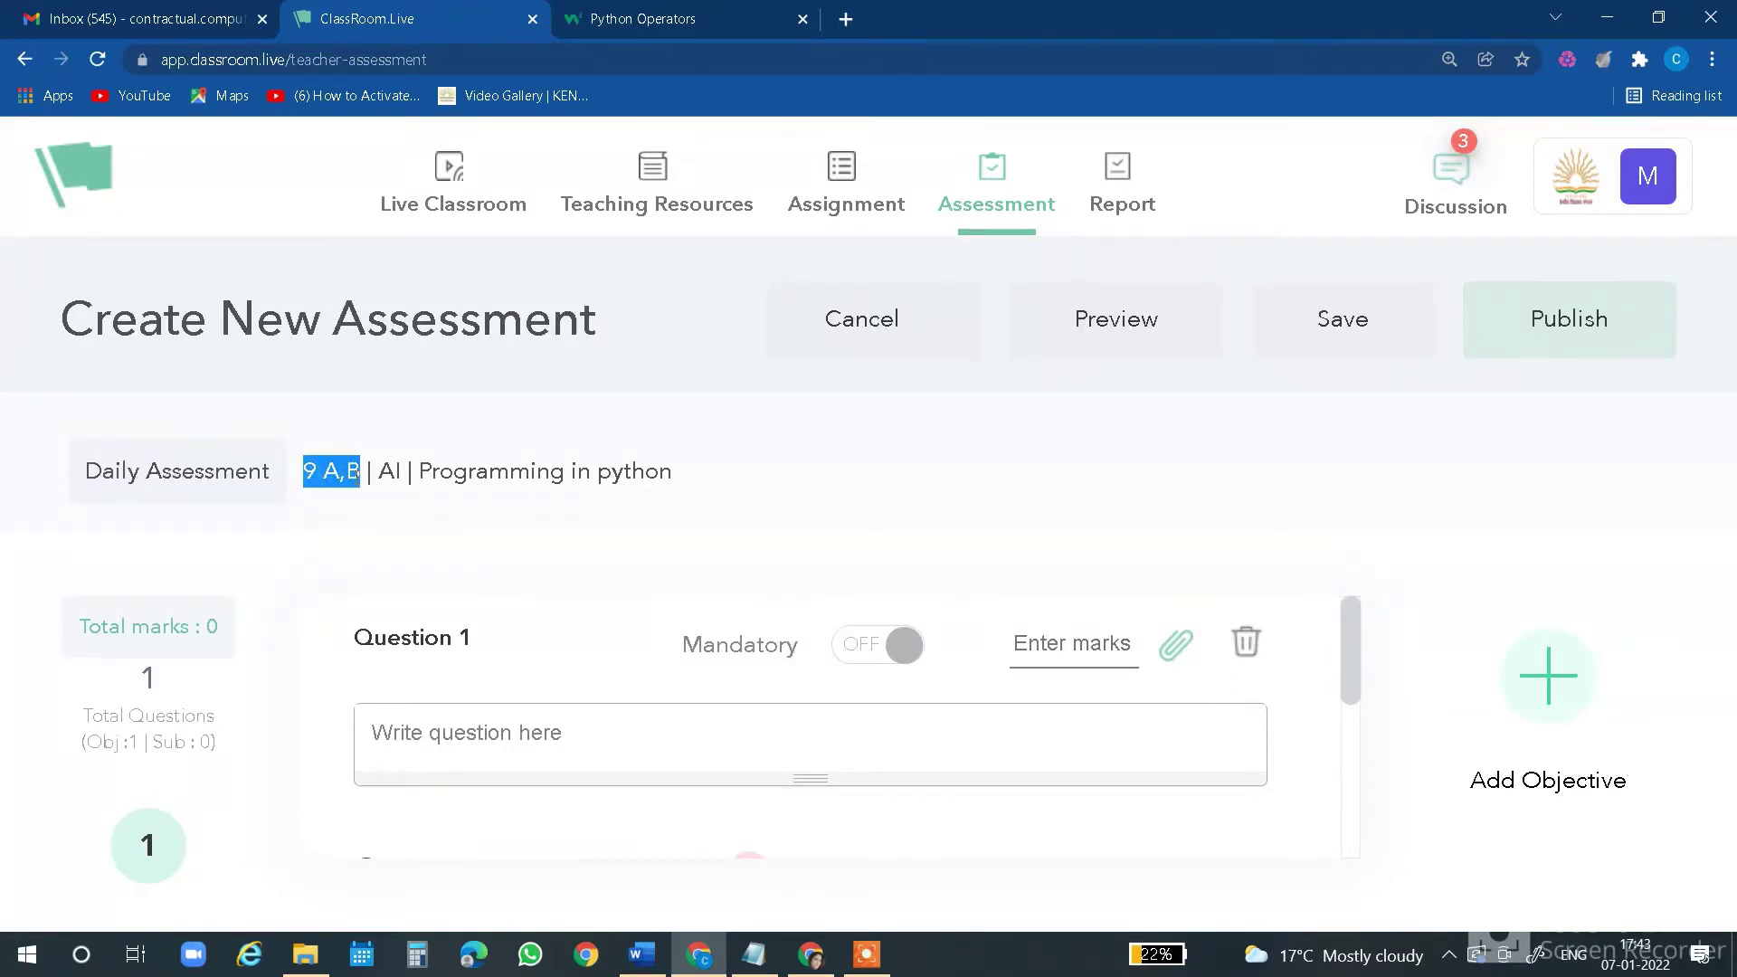
drag(360, 473, 378, 478)
drag(421, 471, 682, 504)
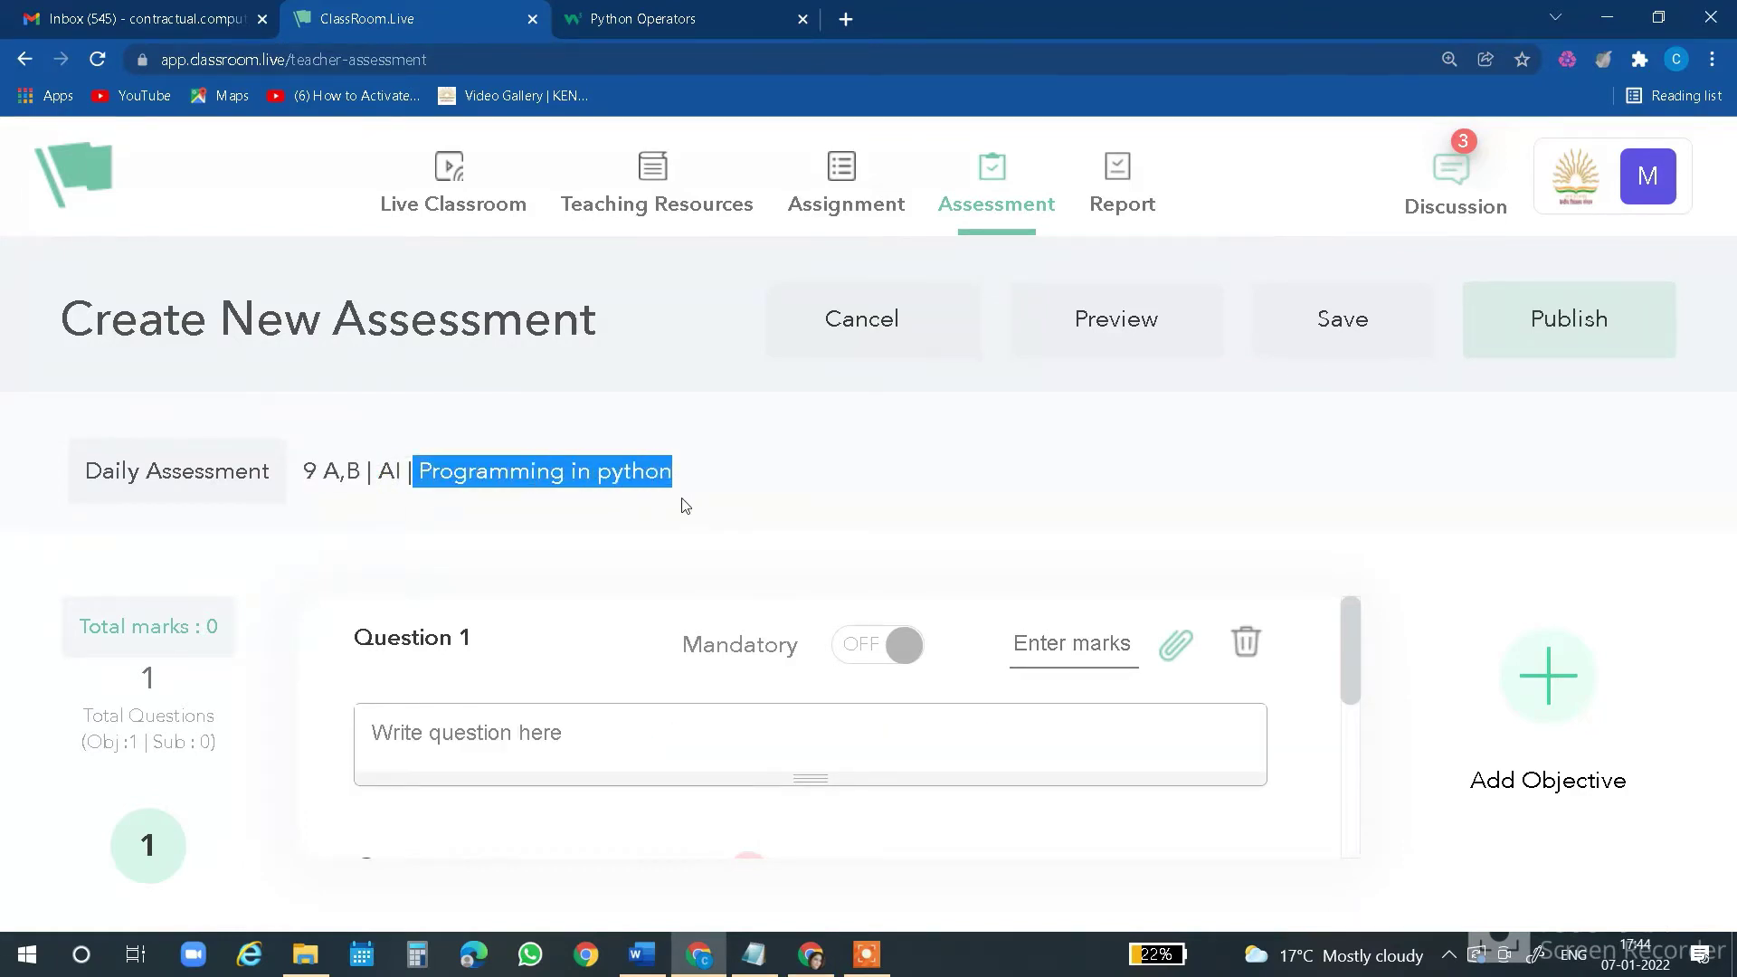
click(545, 532)
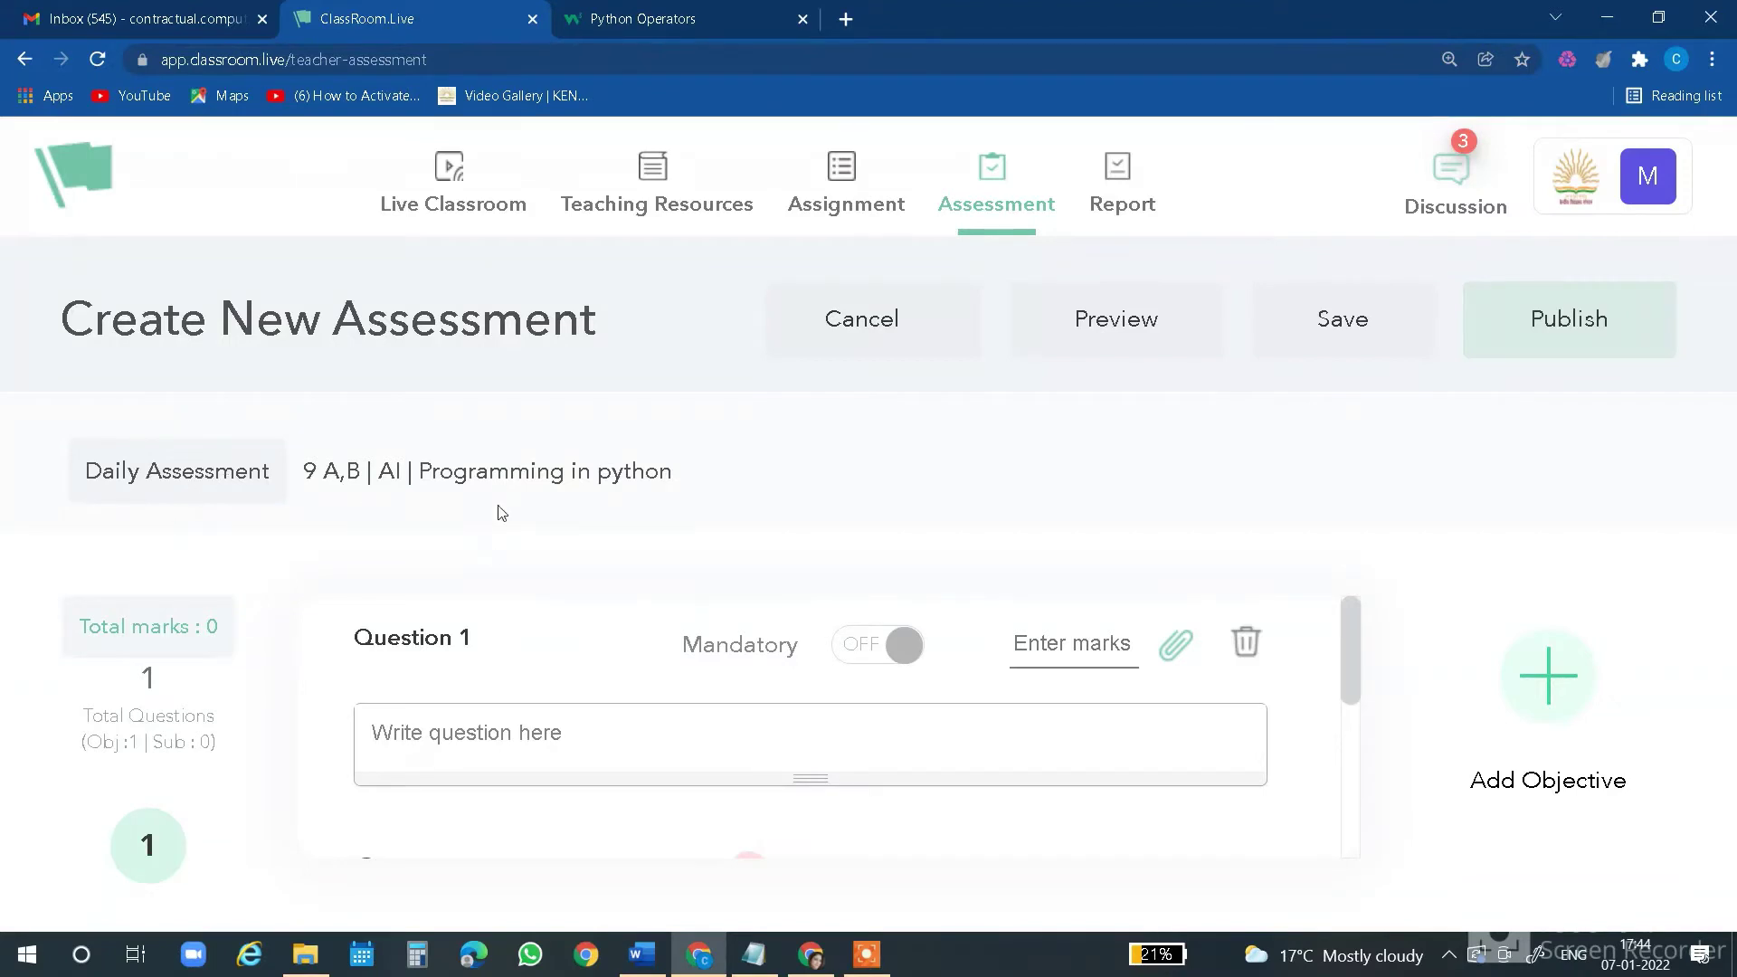
Leave the question editor and return to the list of scheduled assessments
click(24, 59)
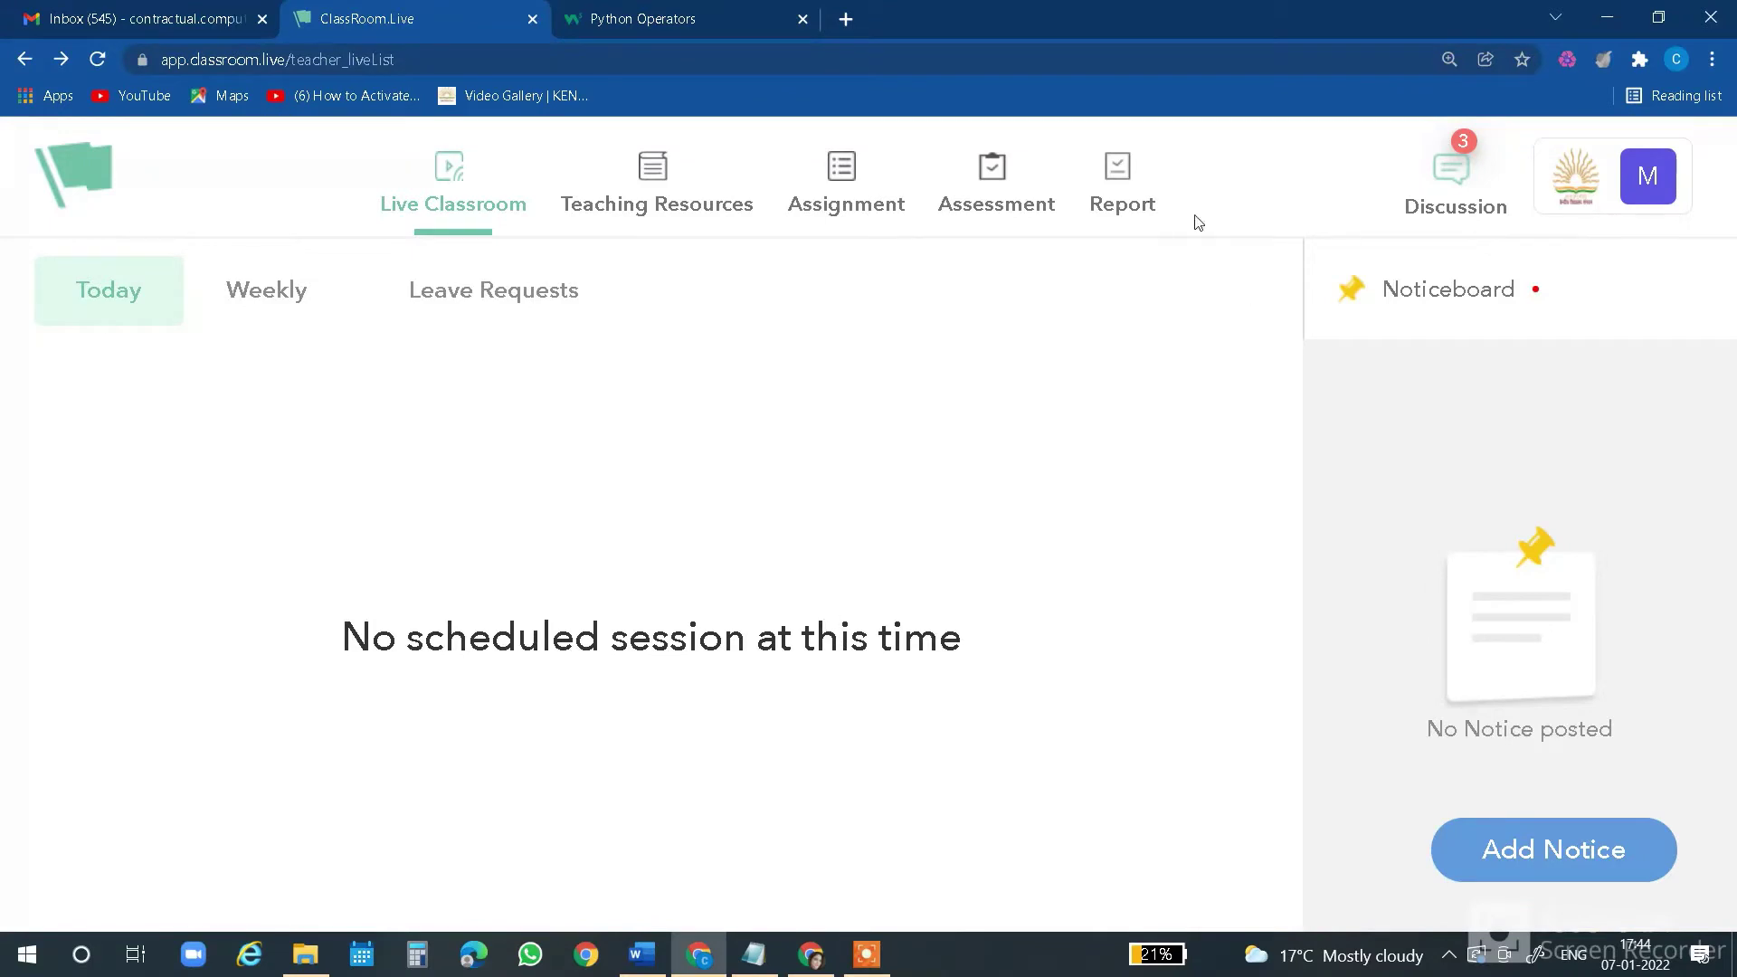
click(990, 210)
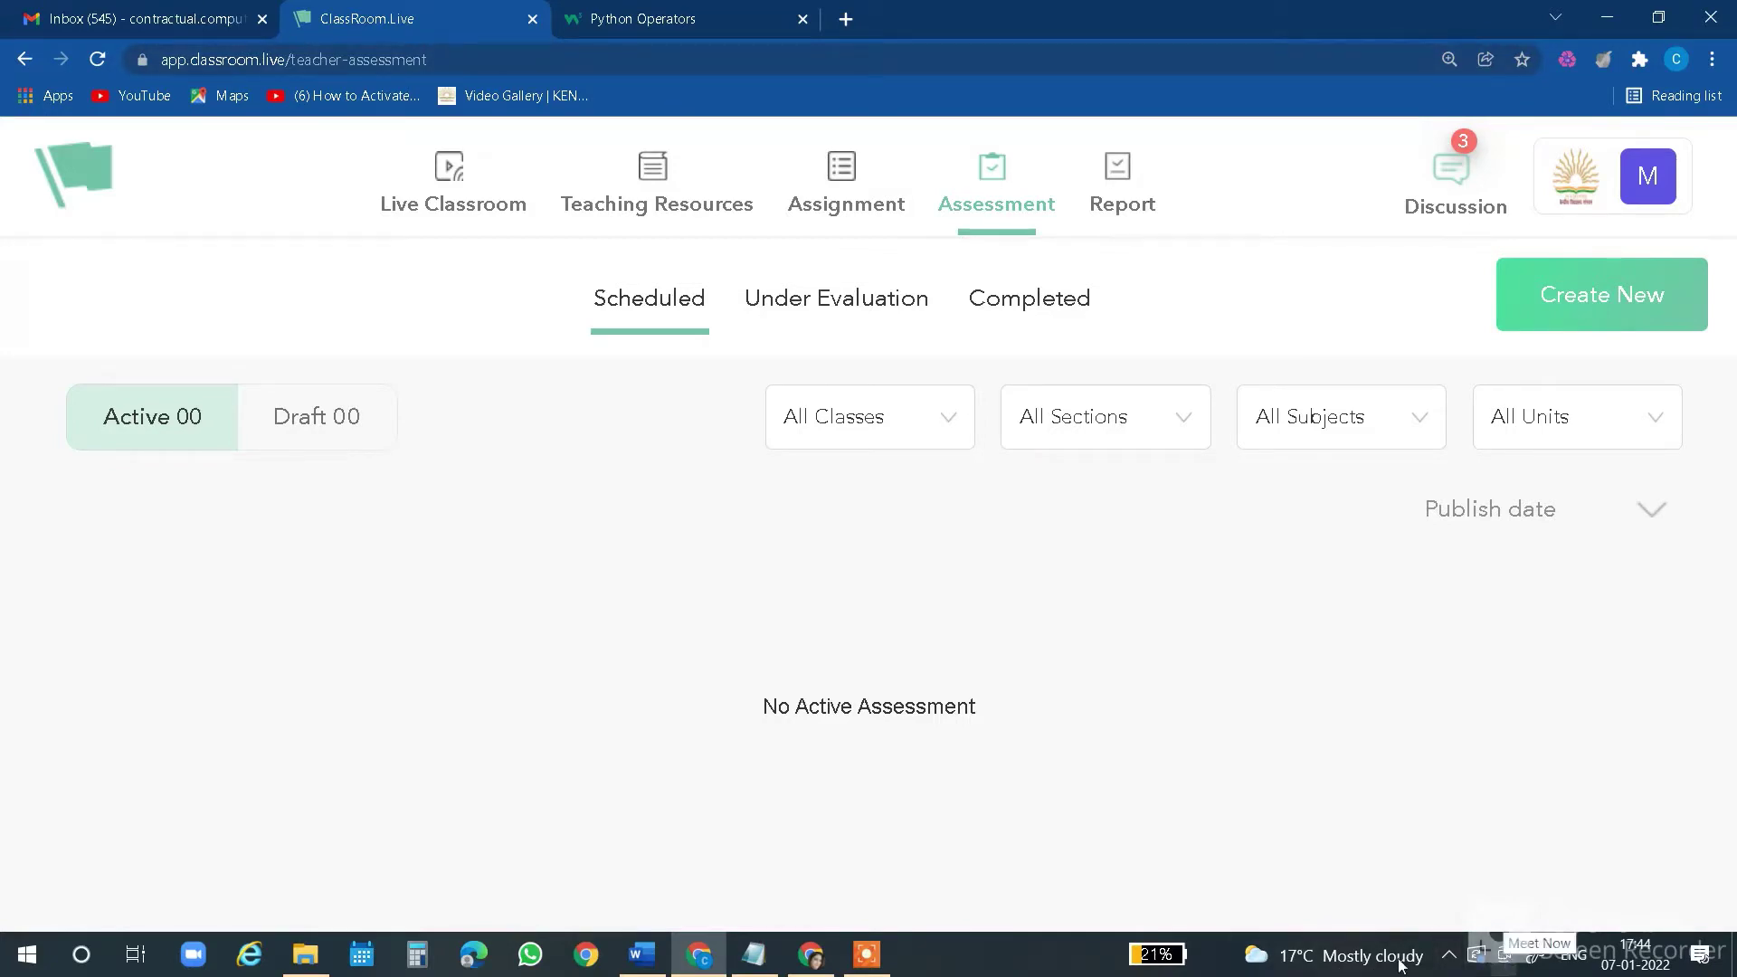
click(867, 954)
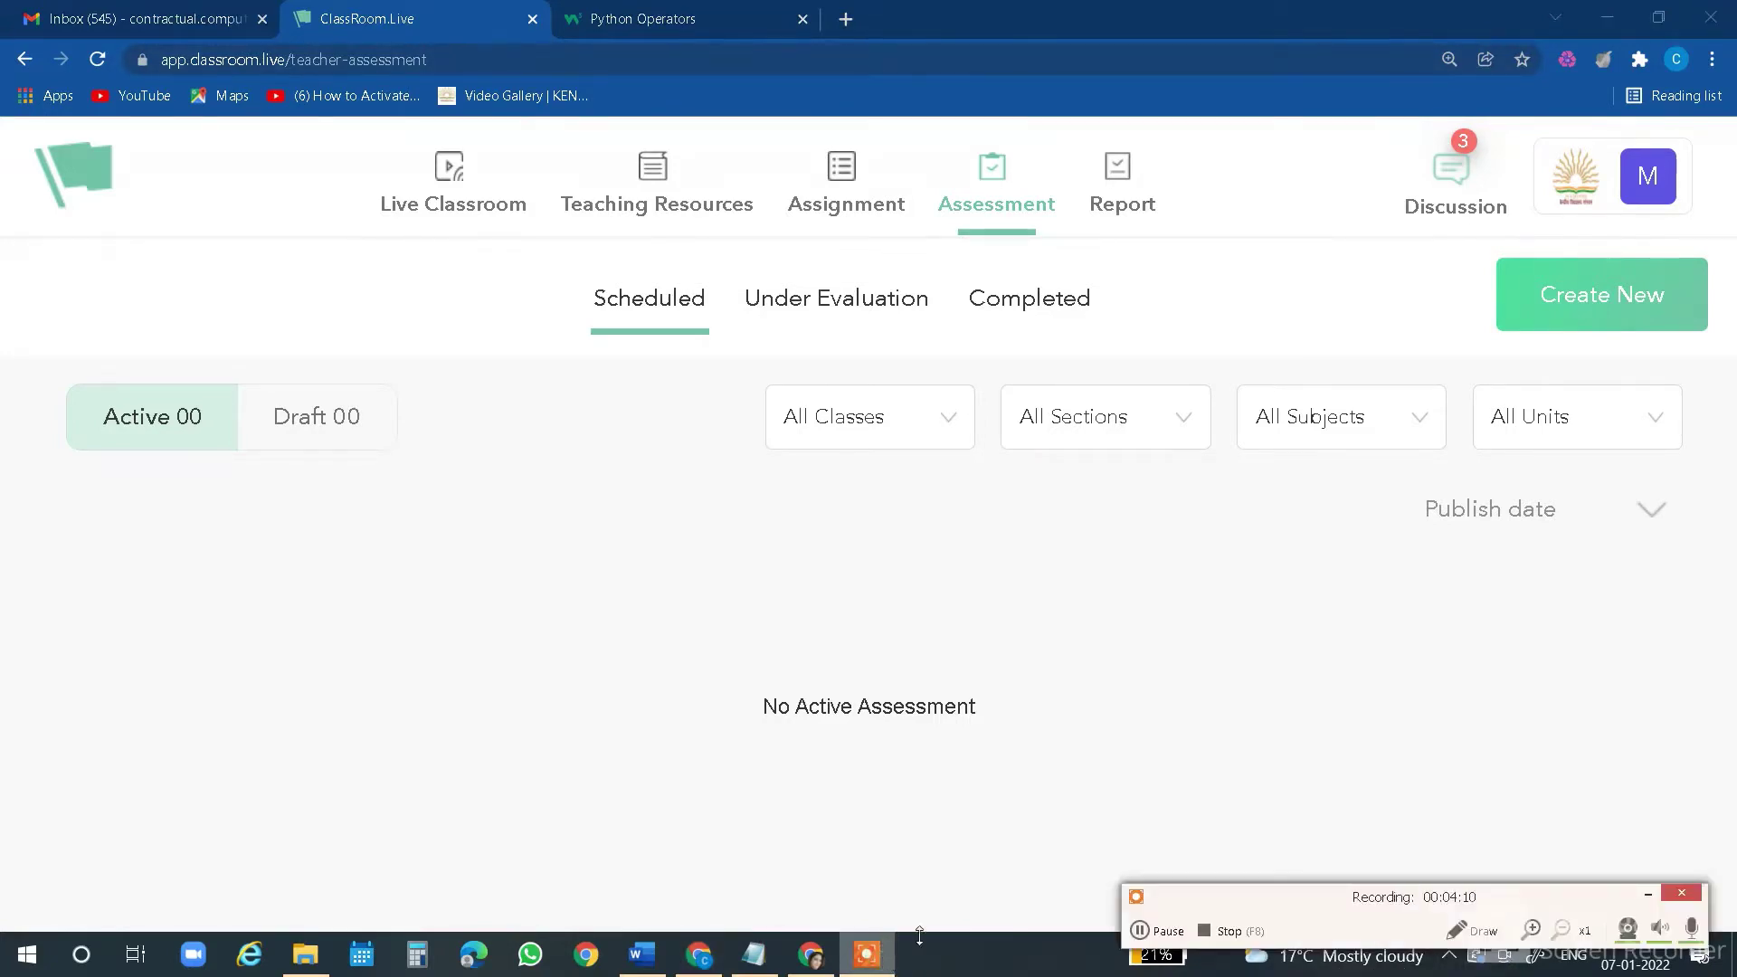
click(1258, 936)
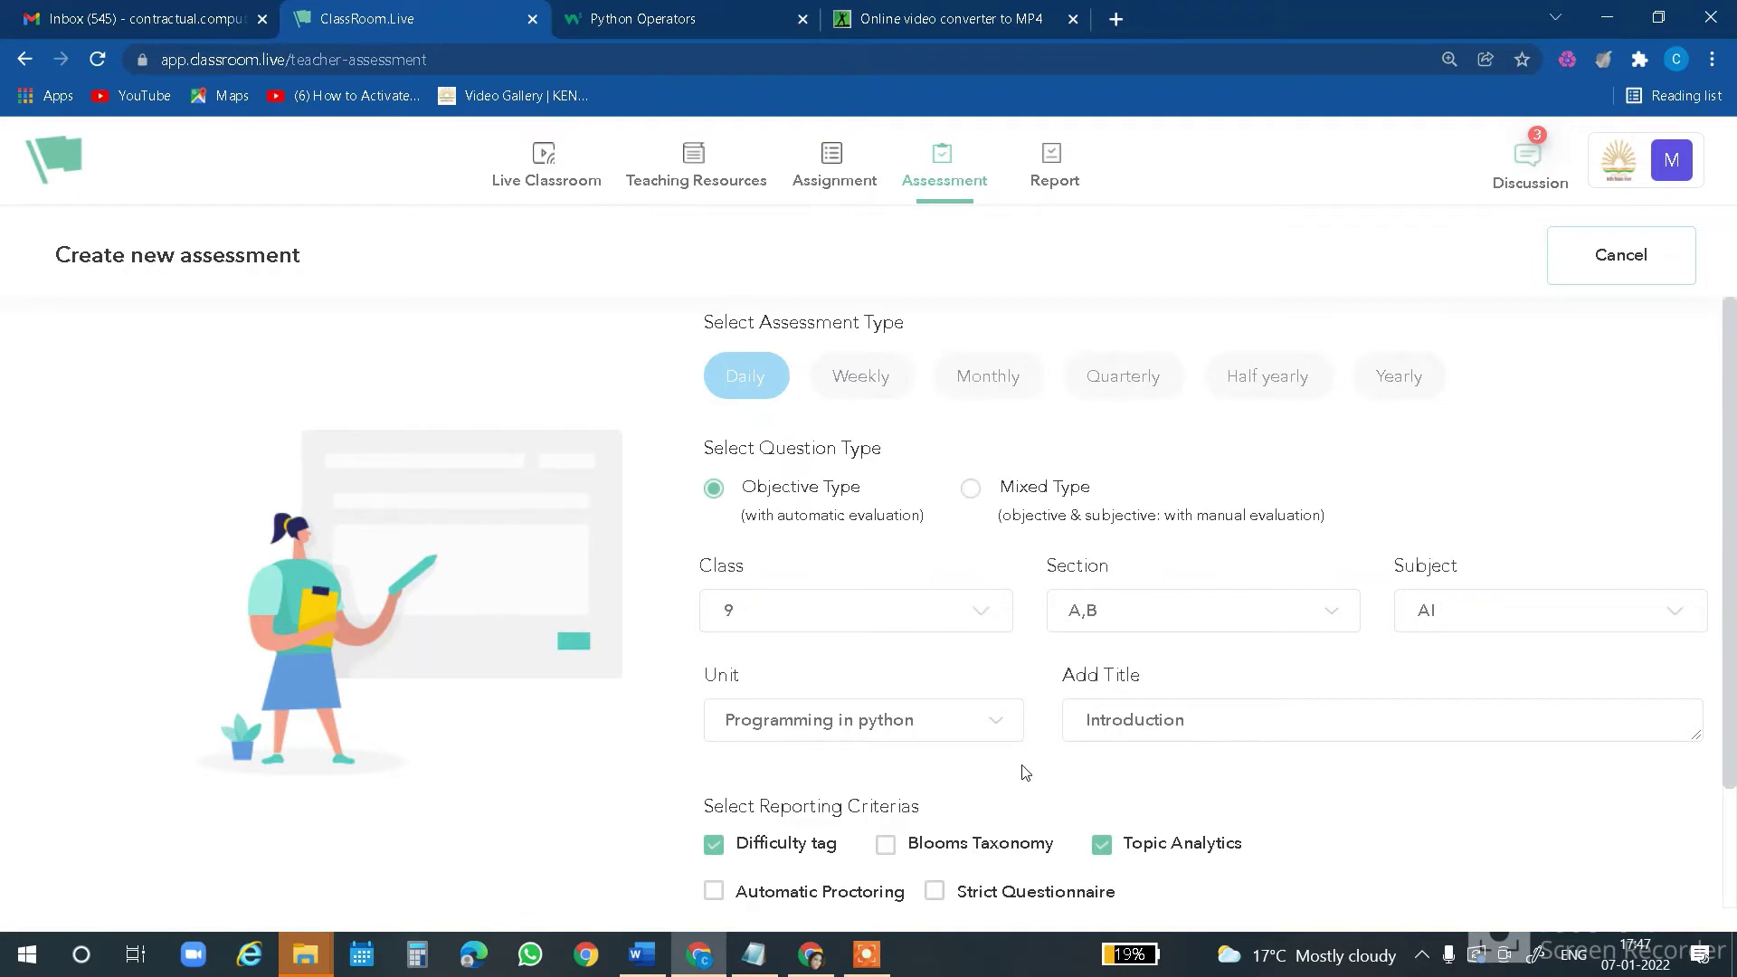
Change the assessment title to "Introduction - total marks 10" and continue to the question editor
scroll(1025, 771, down, 1)
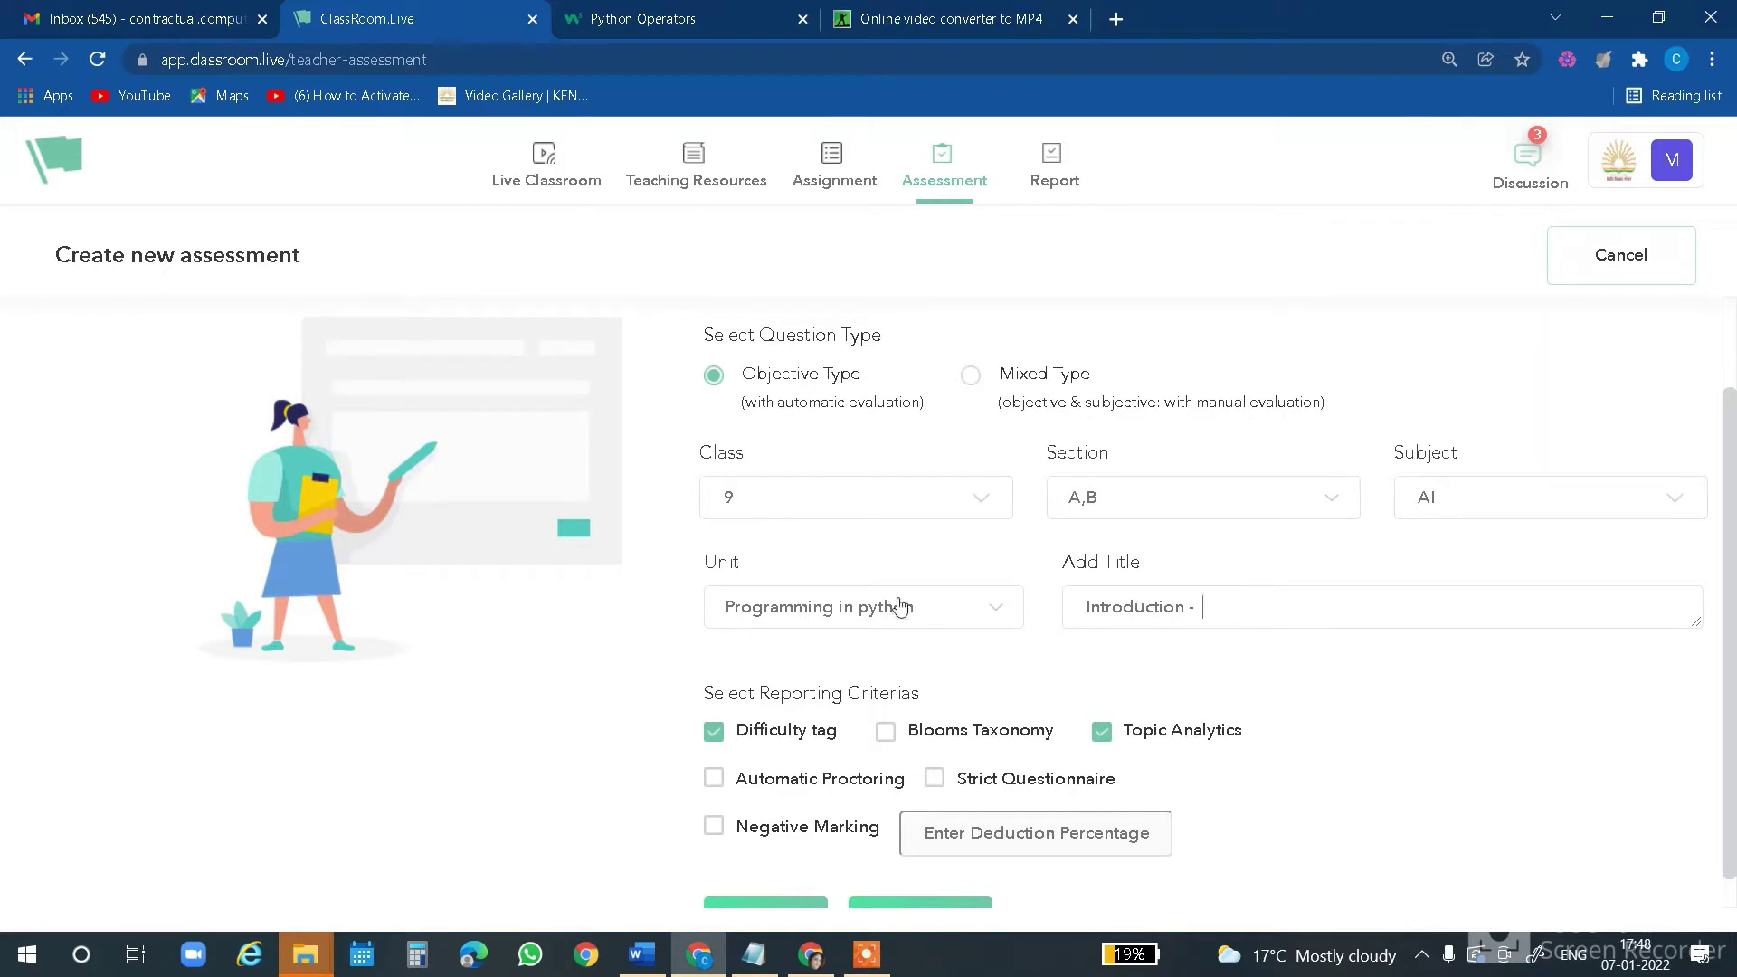
triple_click(1117, 608)
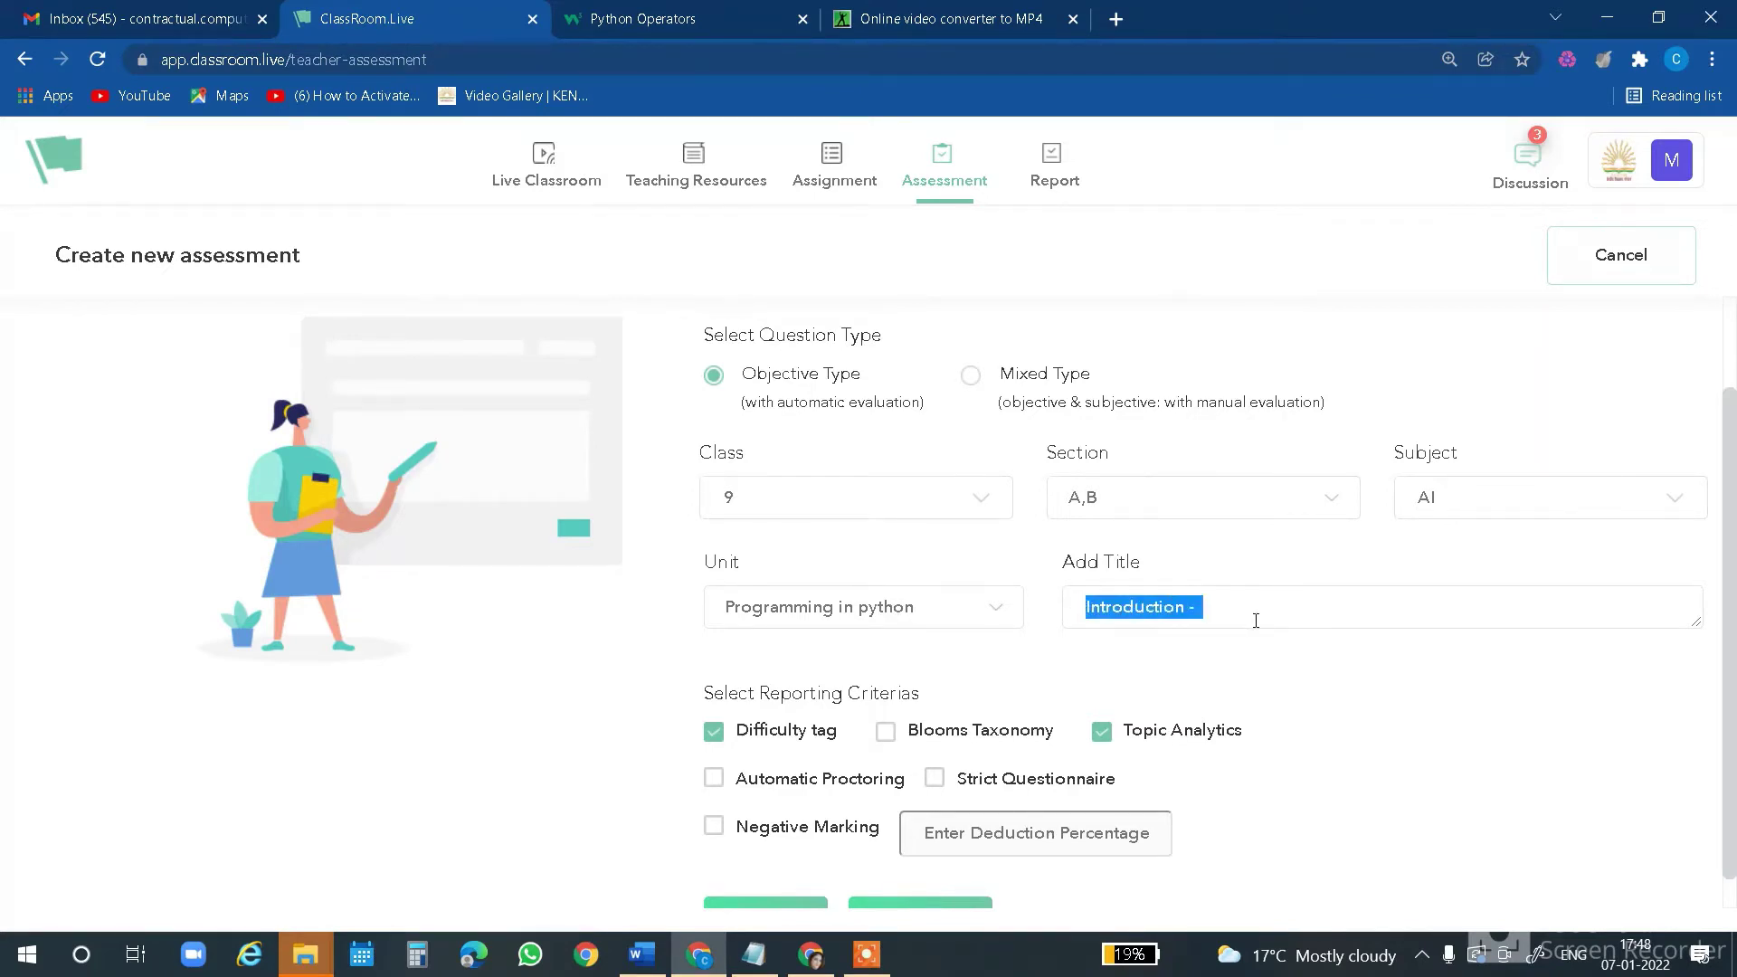
scroll(913, 669, up, 1)
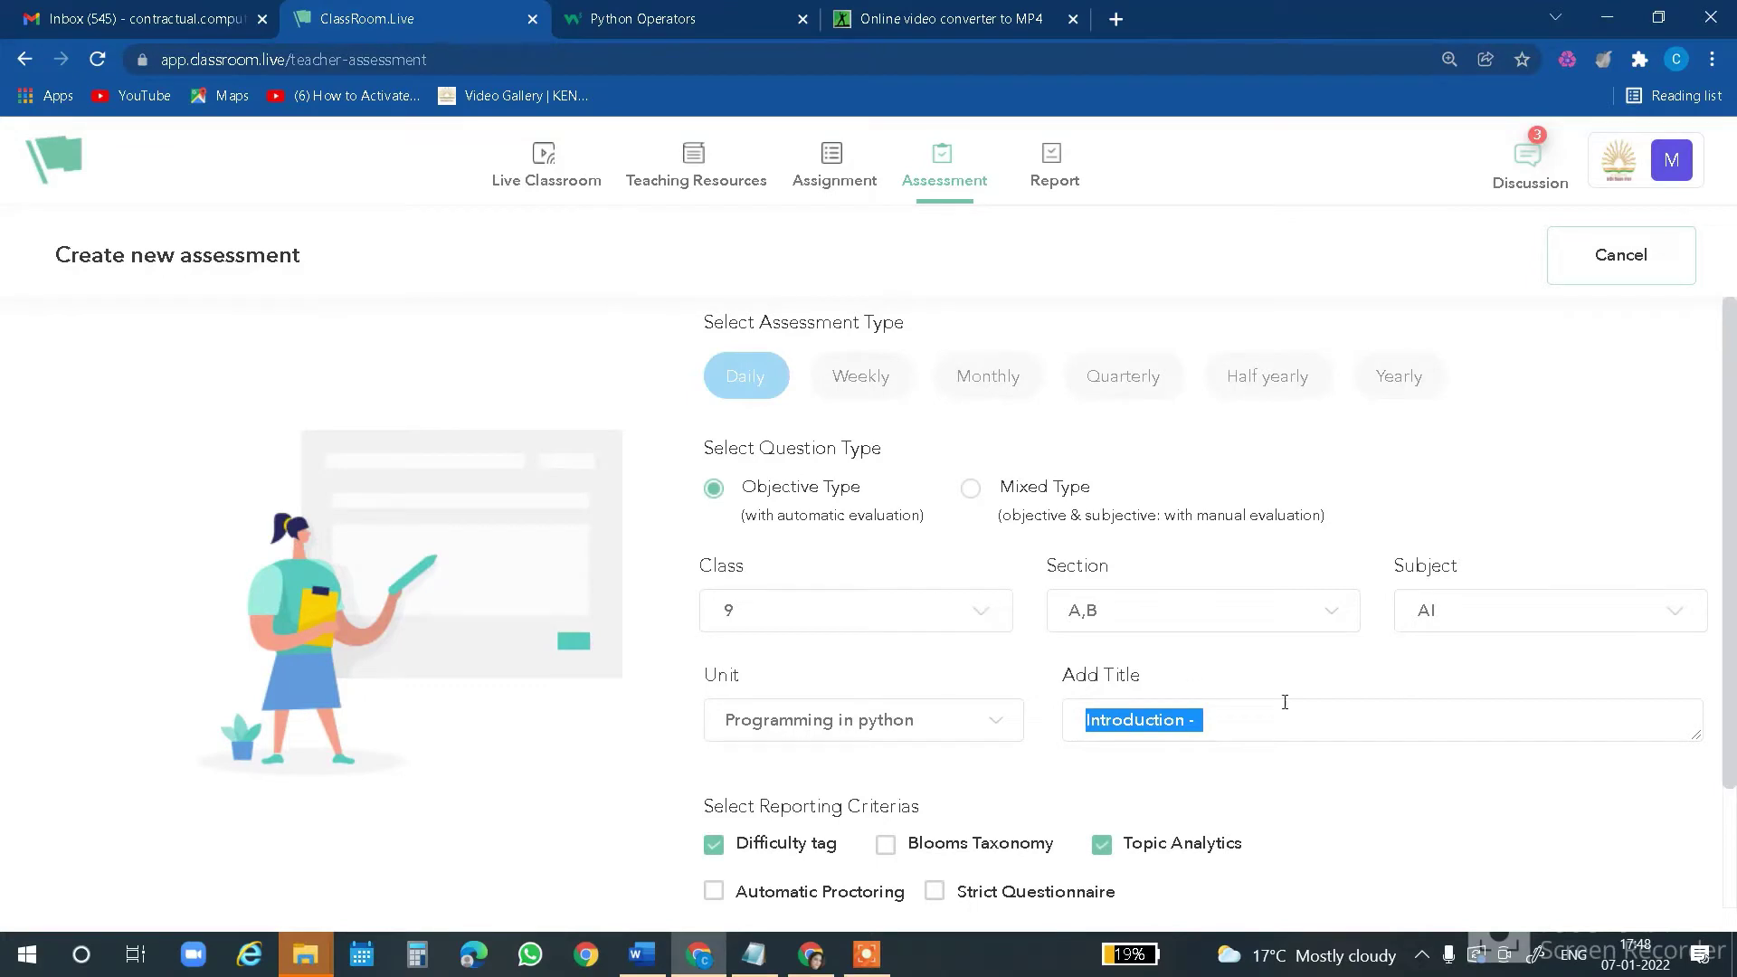
click(1261, 724)
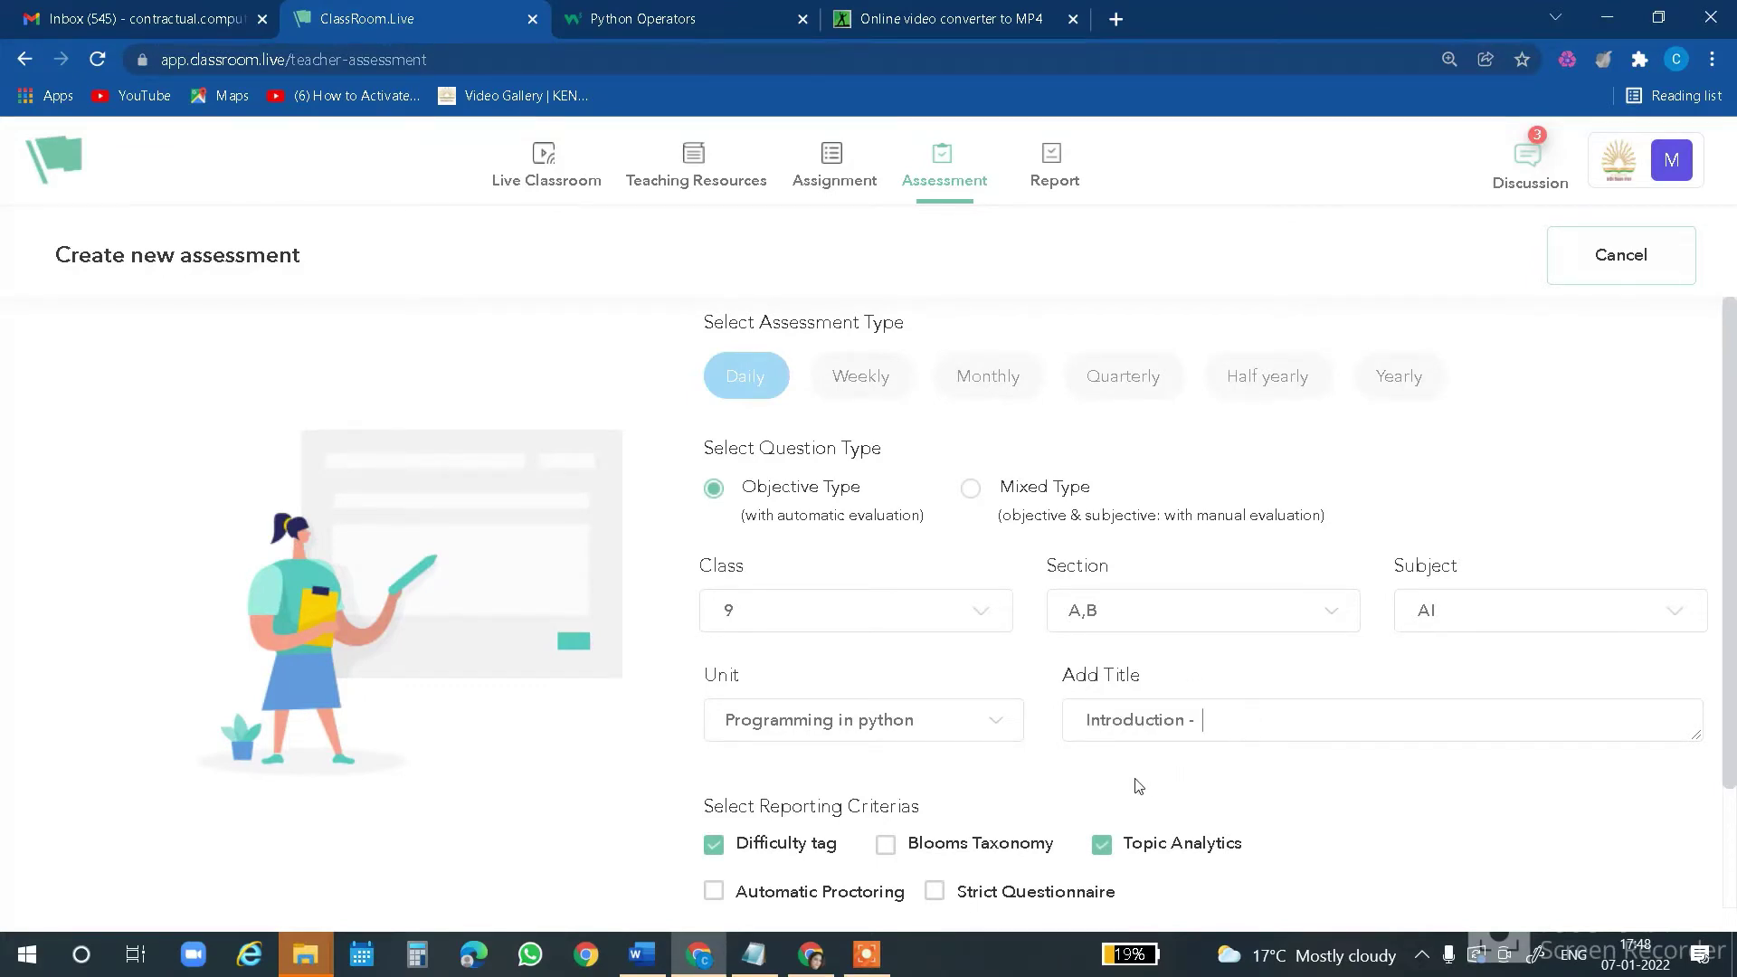
text(total)
text( marks)
text( 20)
text(0)
key(BackSpace)
key(BackSpace)
text(10)
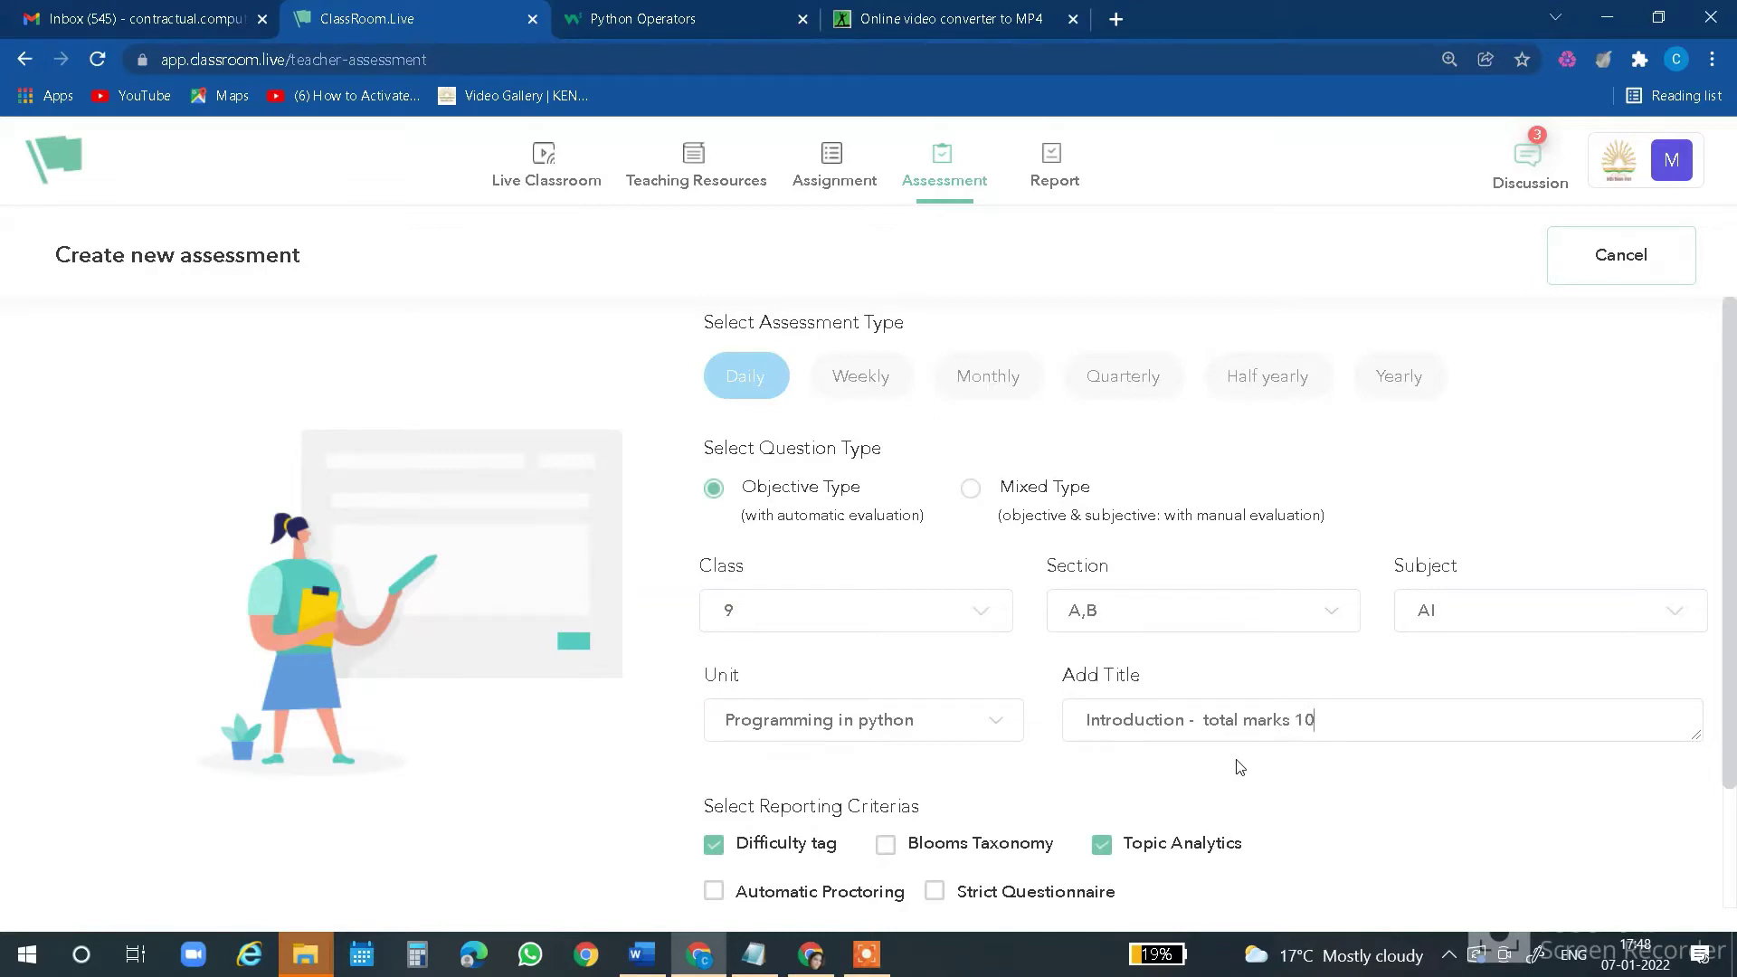
scroll(810, 826, down, 3)
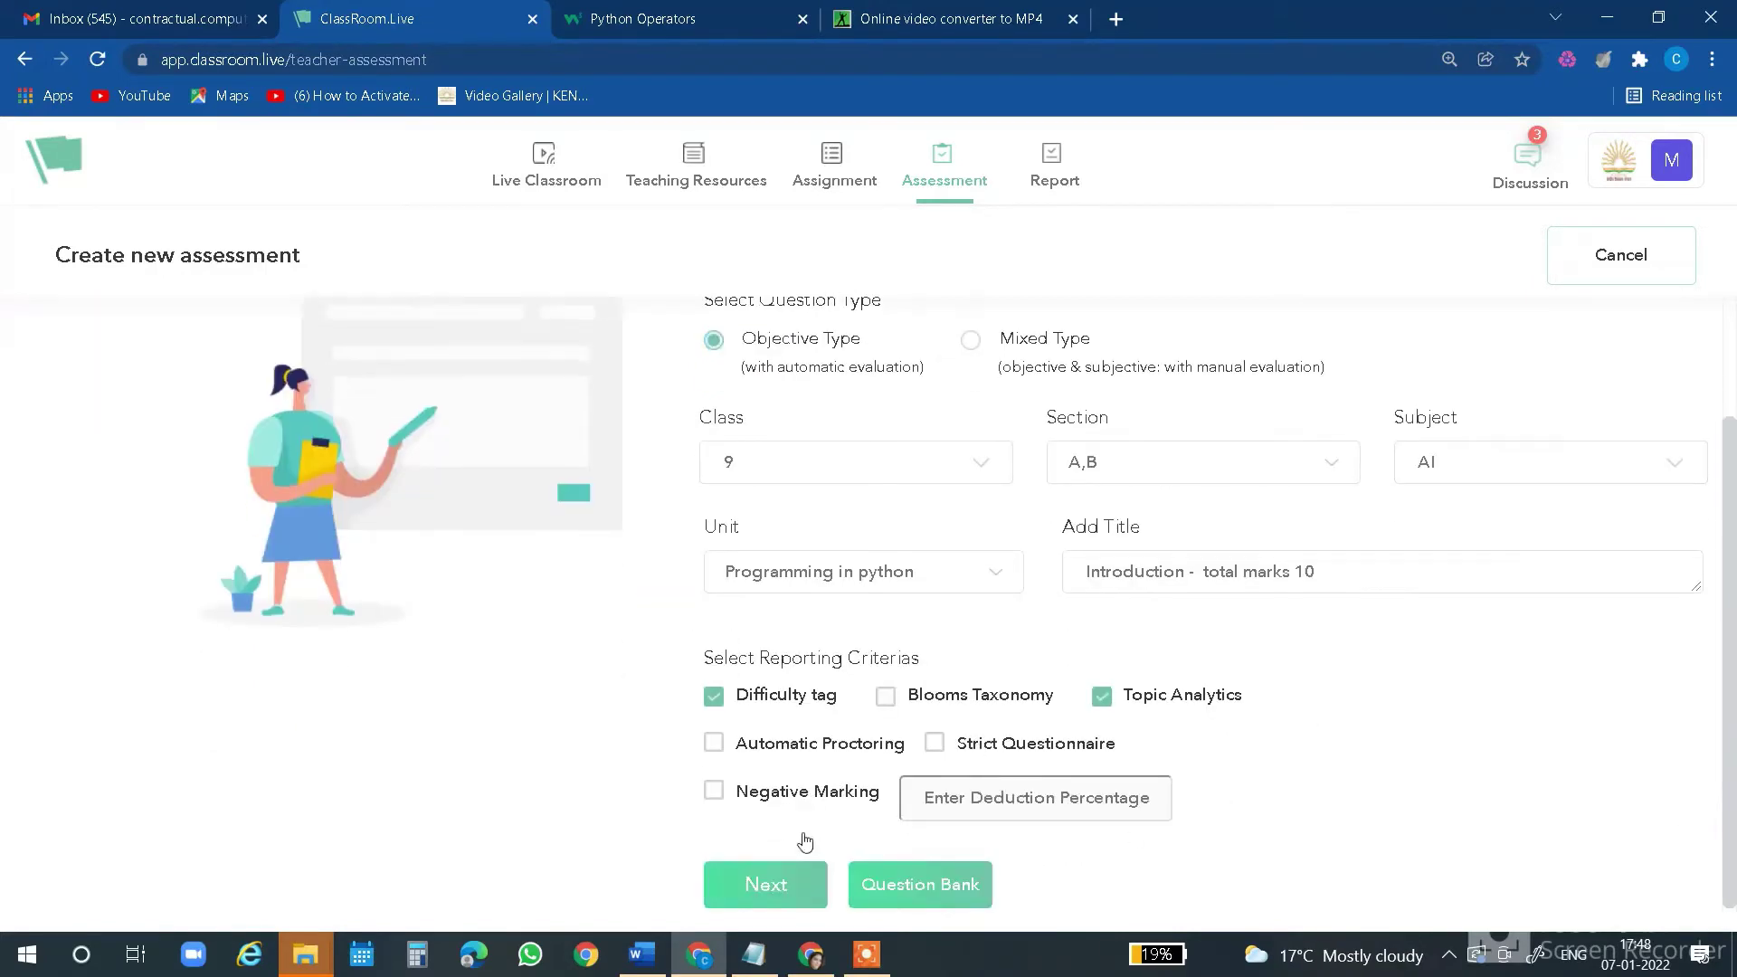
click(778, 885)
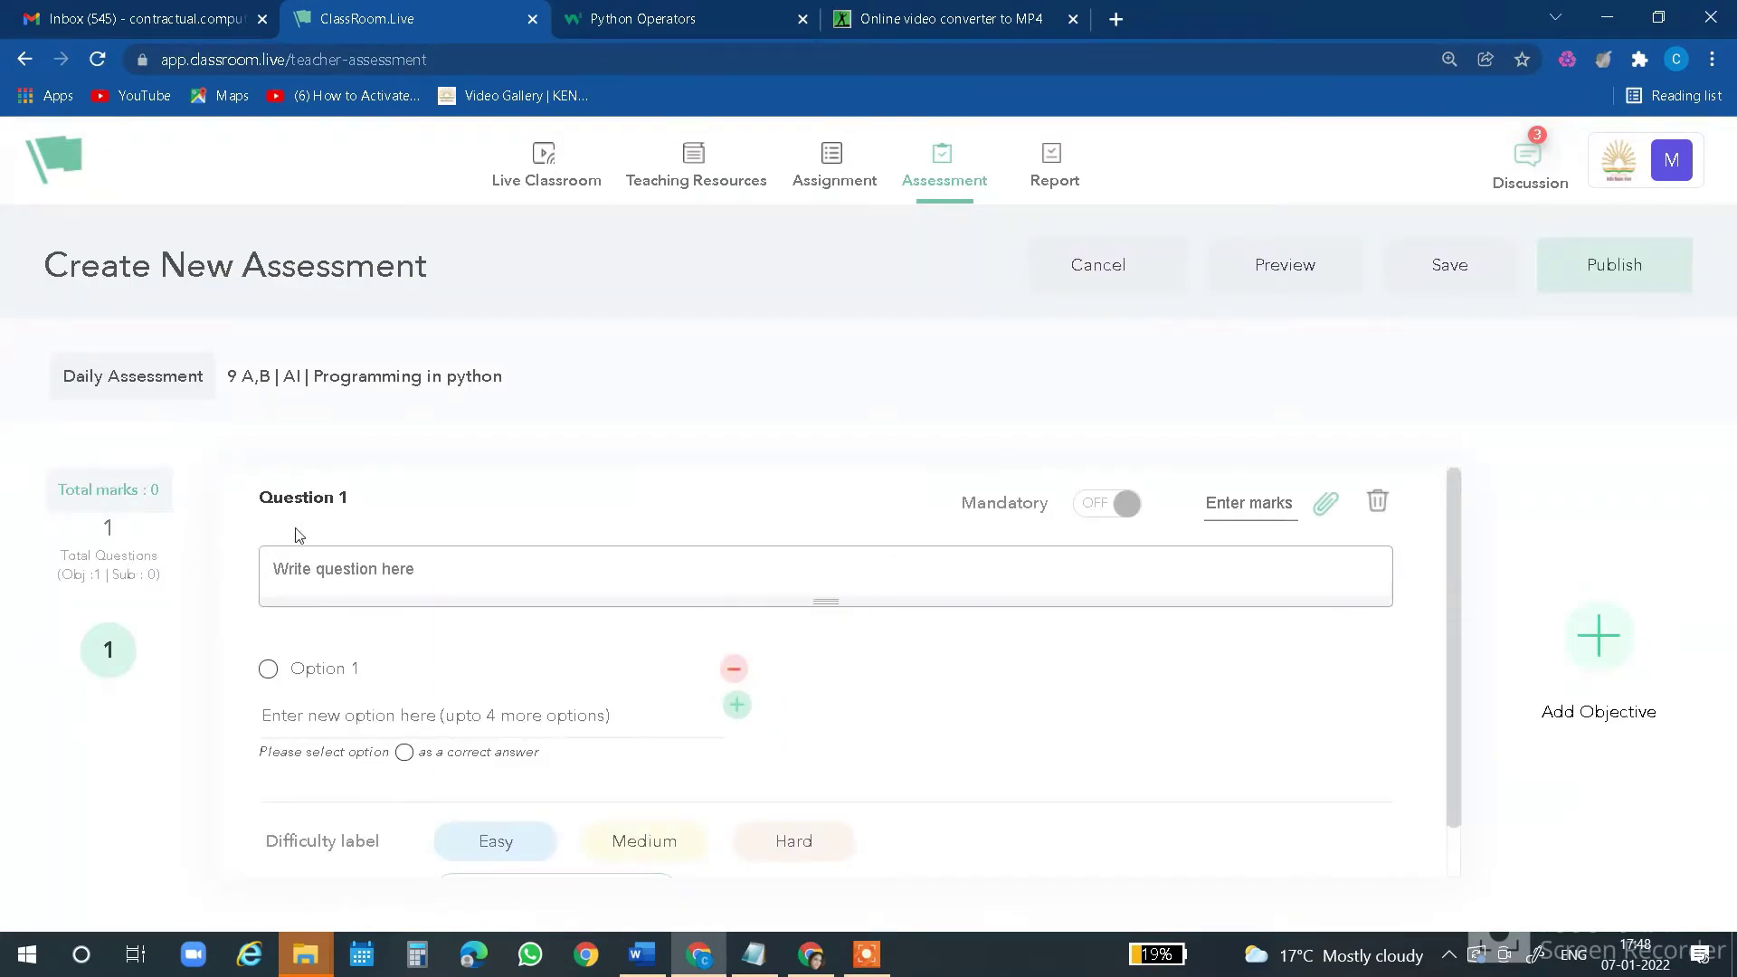
Enter "What is an extension of a python file?" as the text of Question 1
key(ctrl+plus)
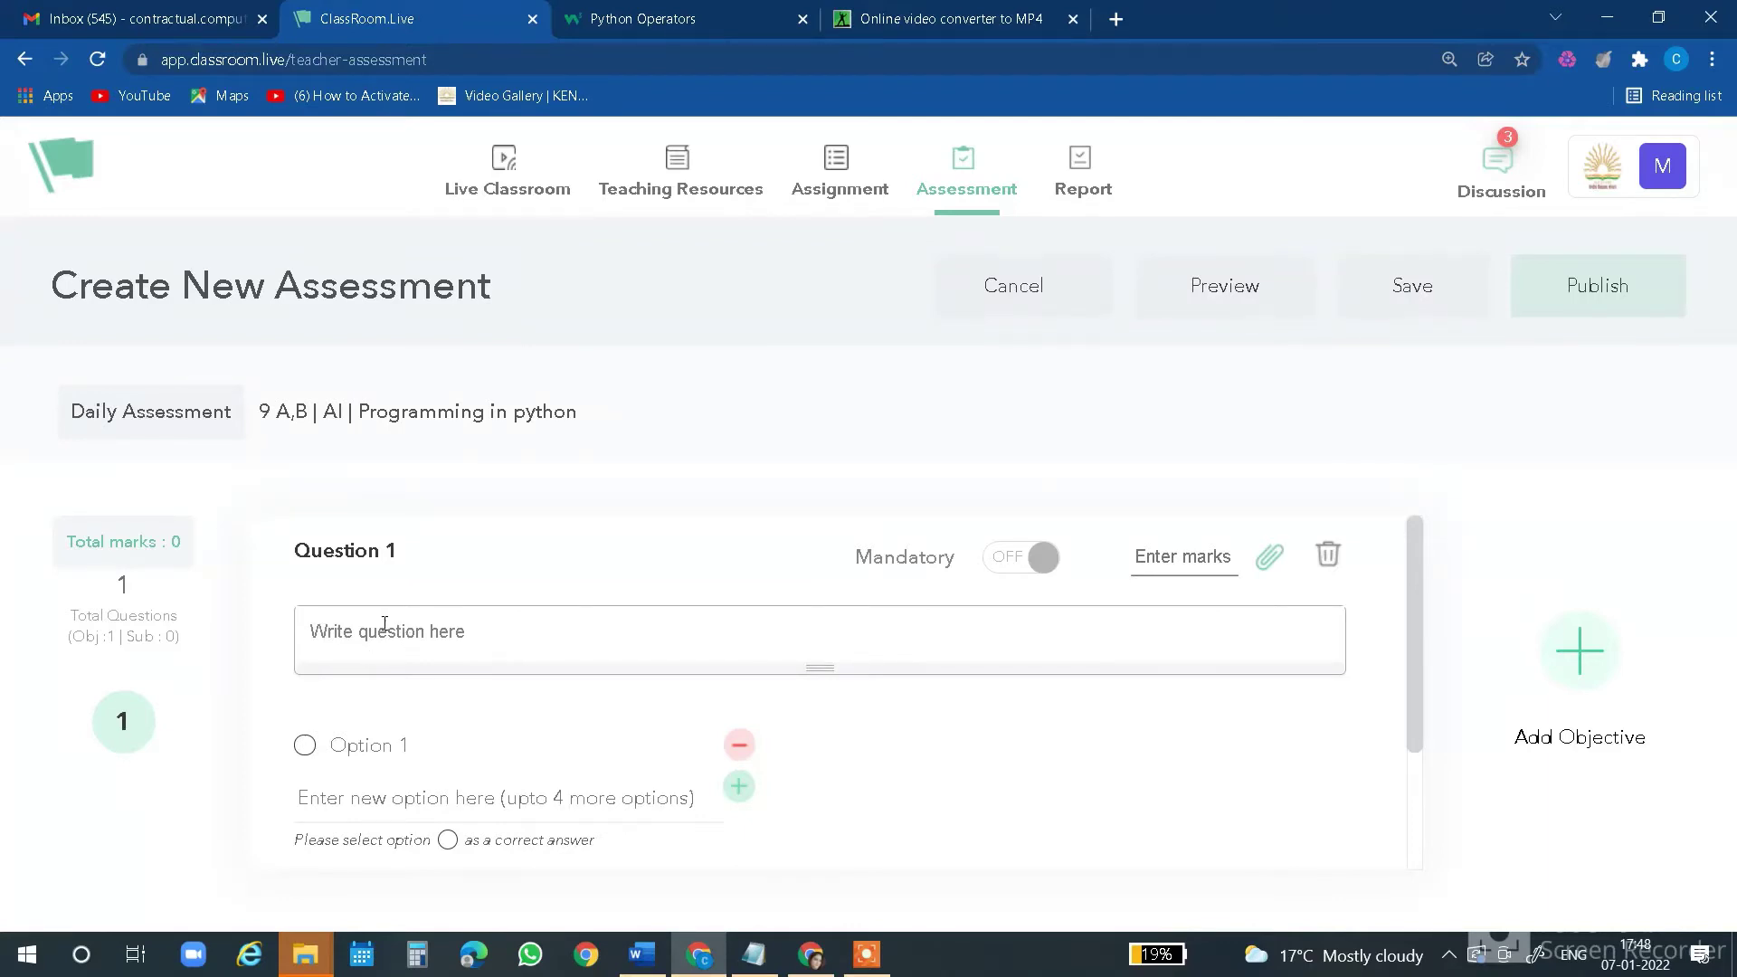
drag(298, 554, 433, 557)
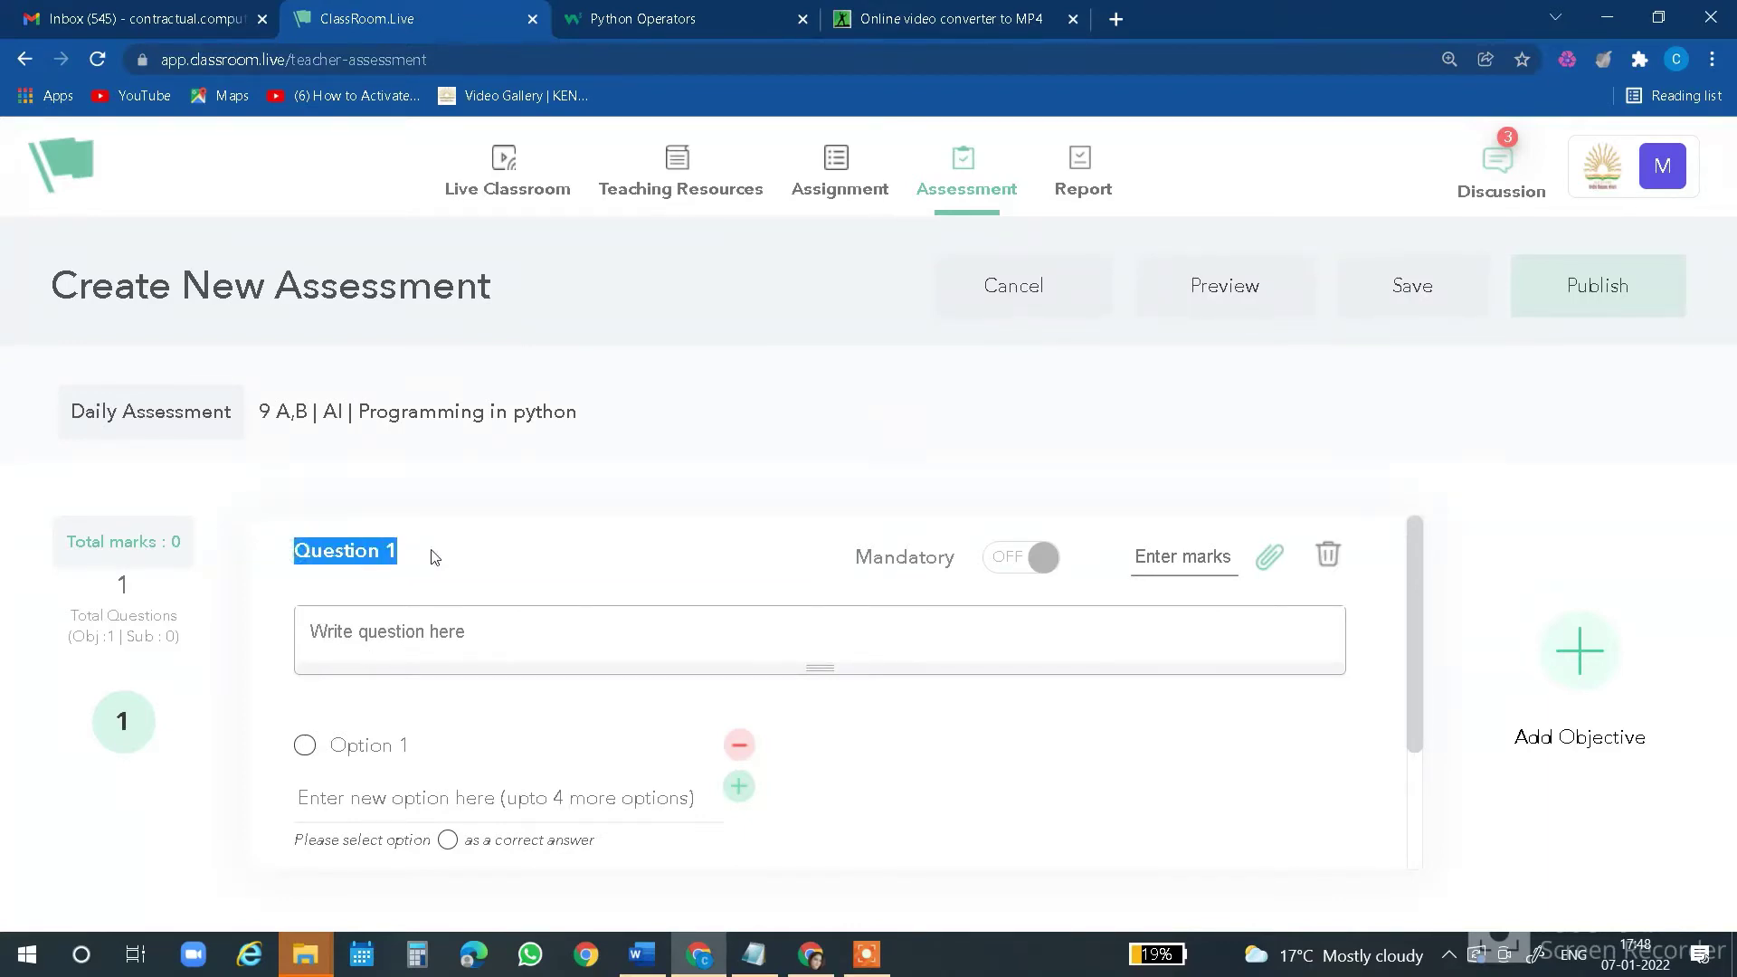
click(371, 633)
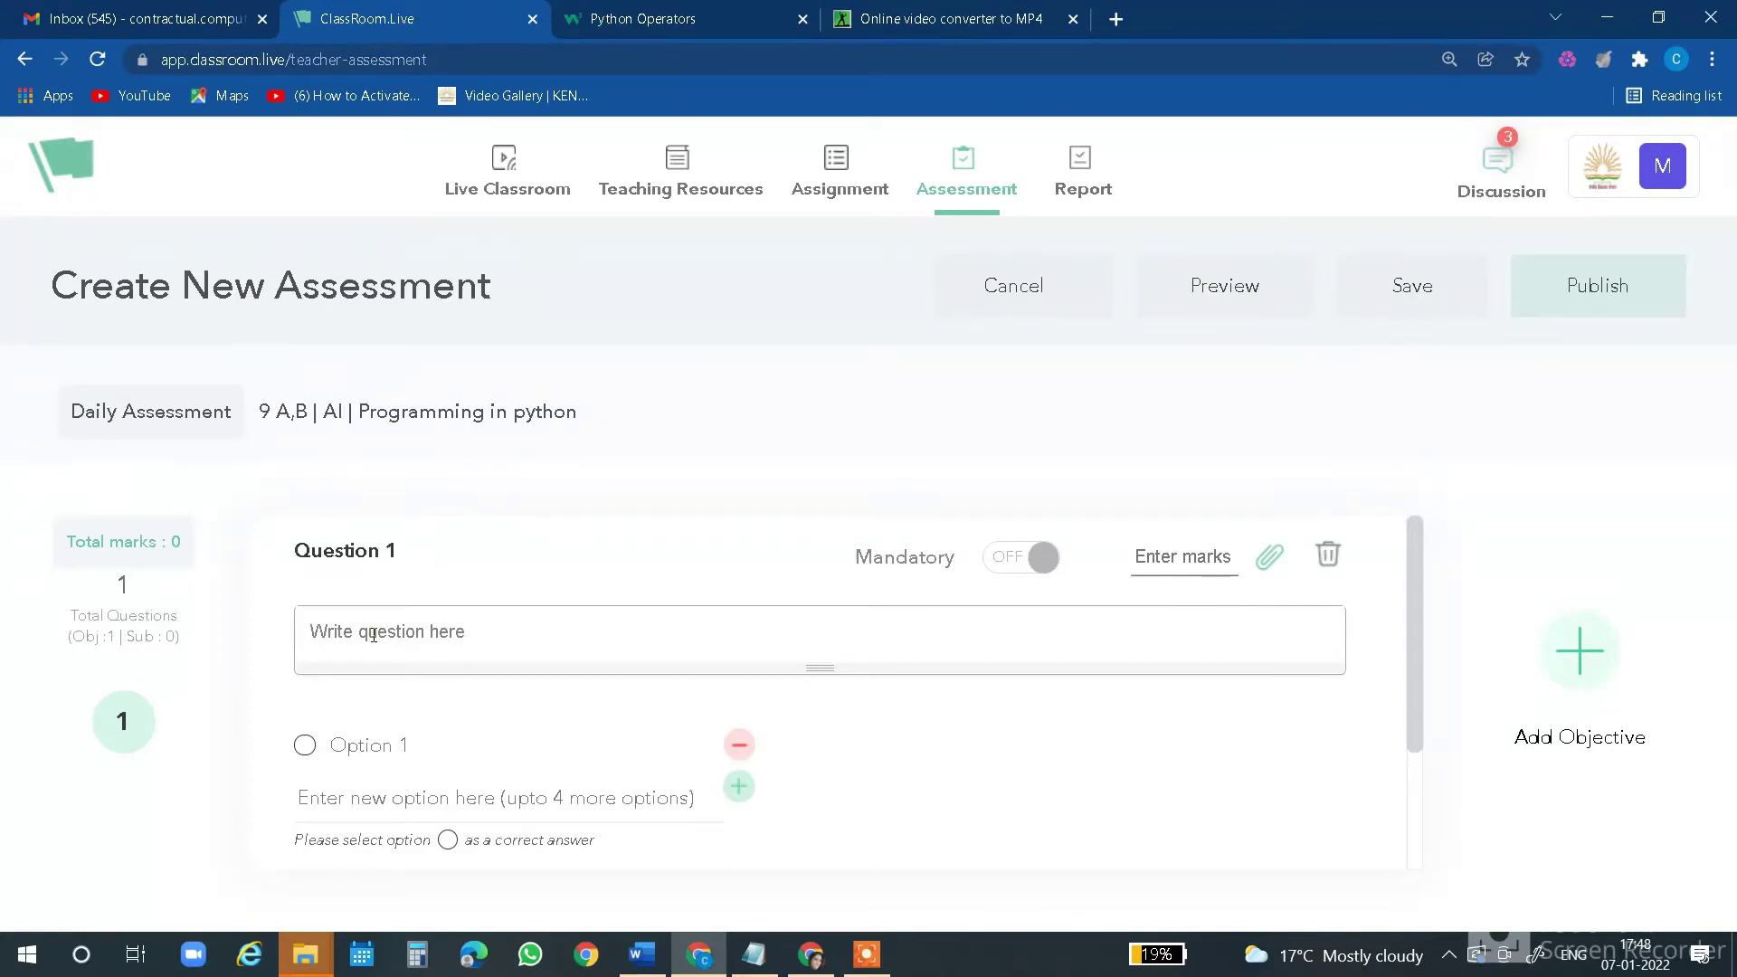
click(373, 636)
text(What is an exten)
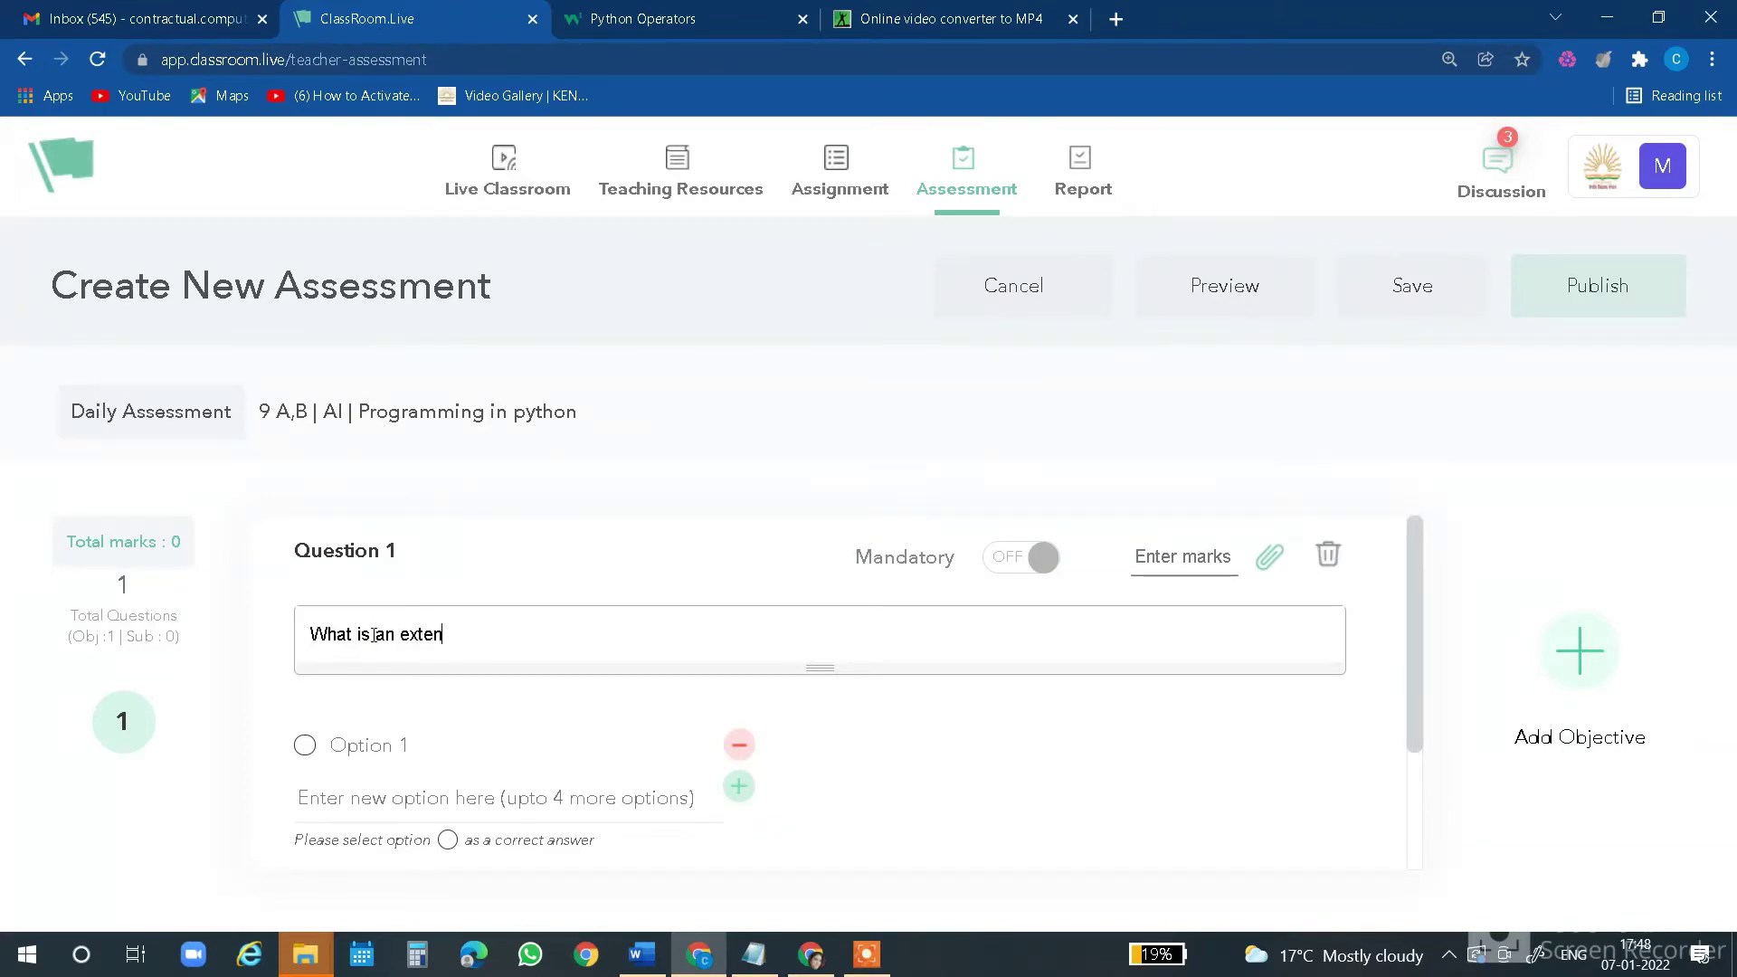
text(sion of a python file?)
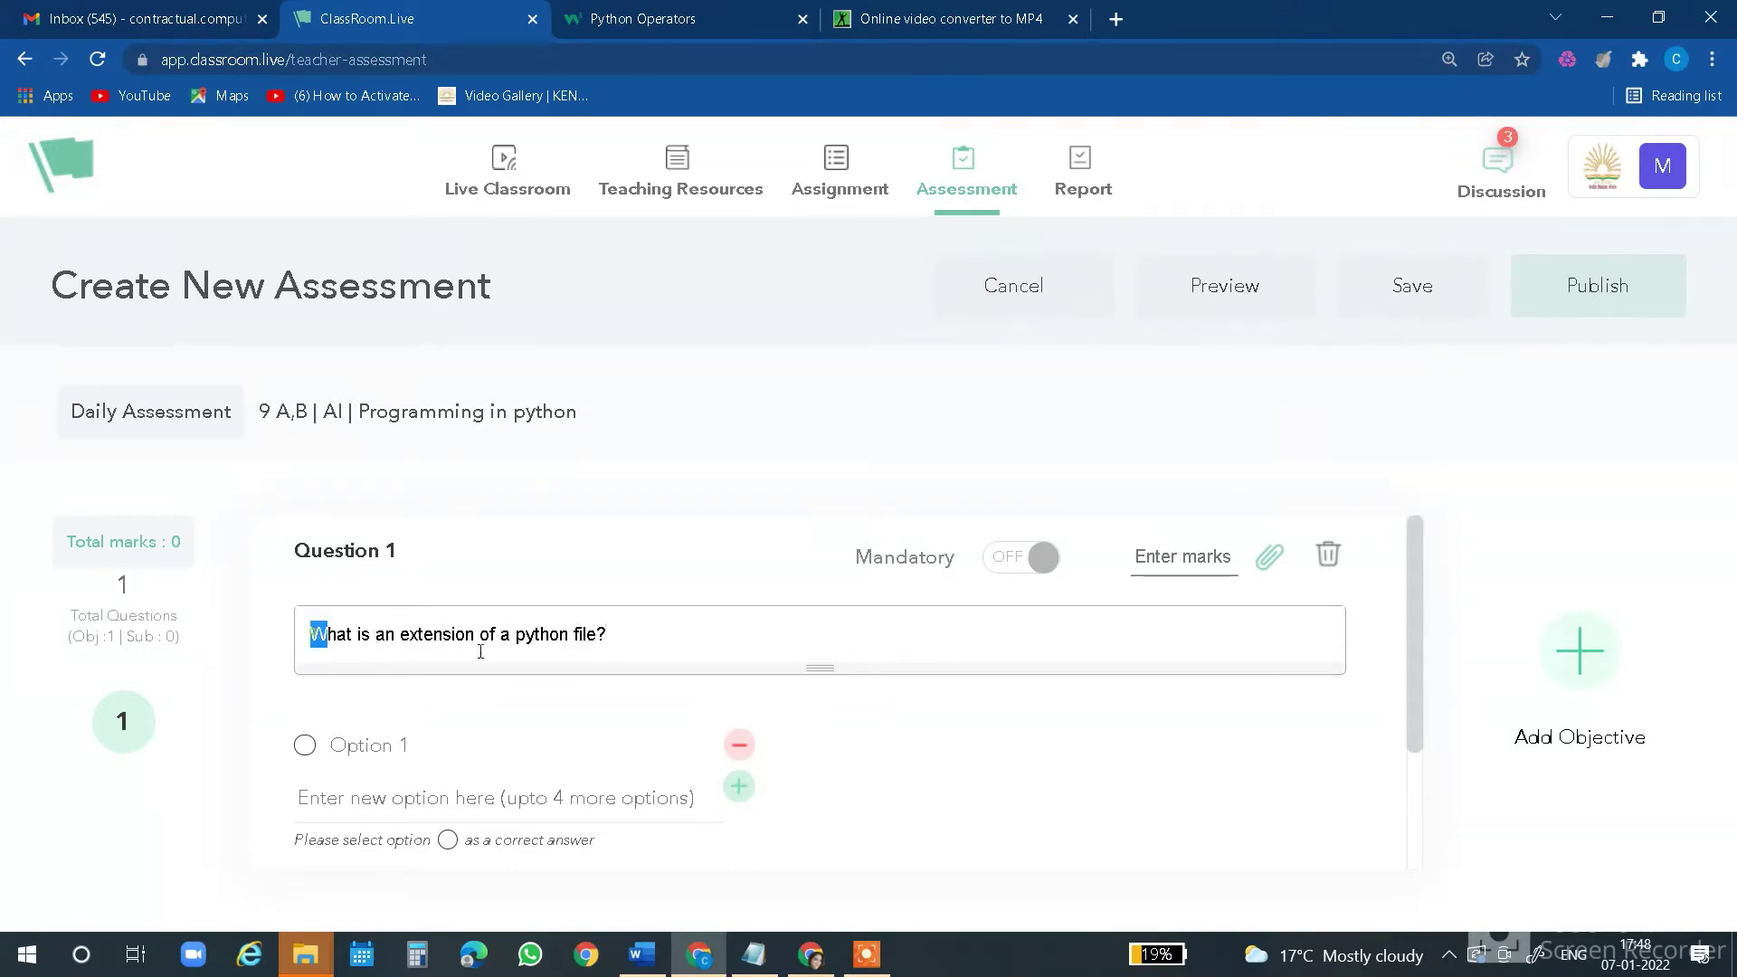
drag(310, 633, 668, 631)
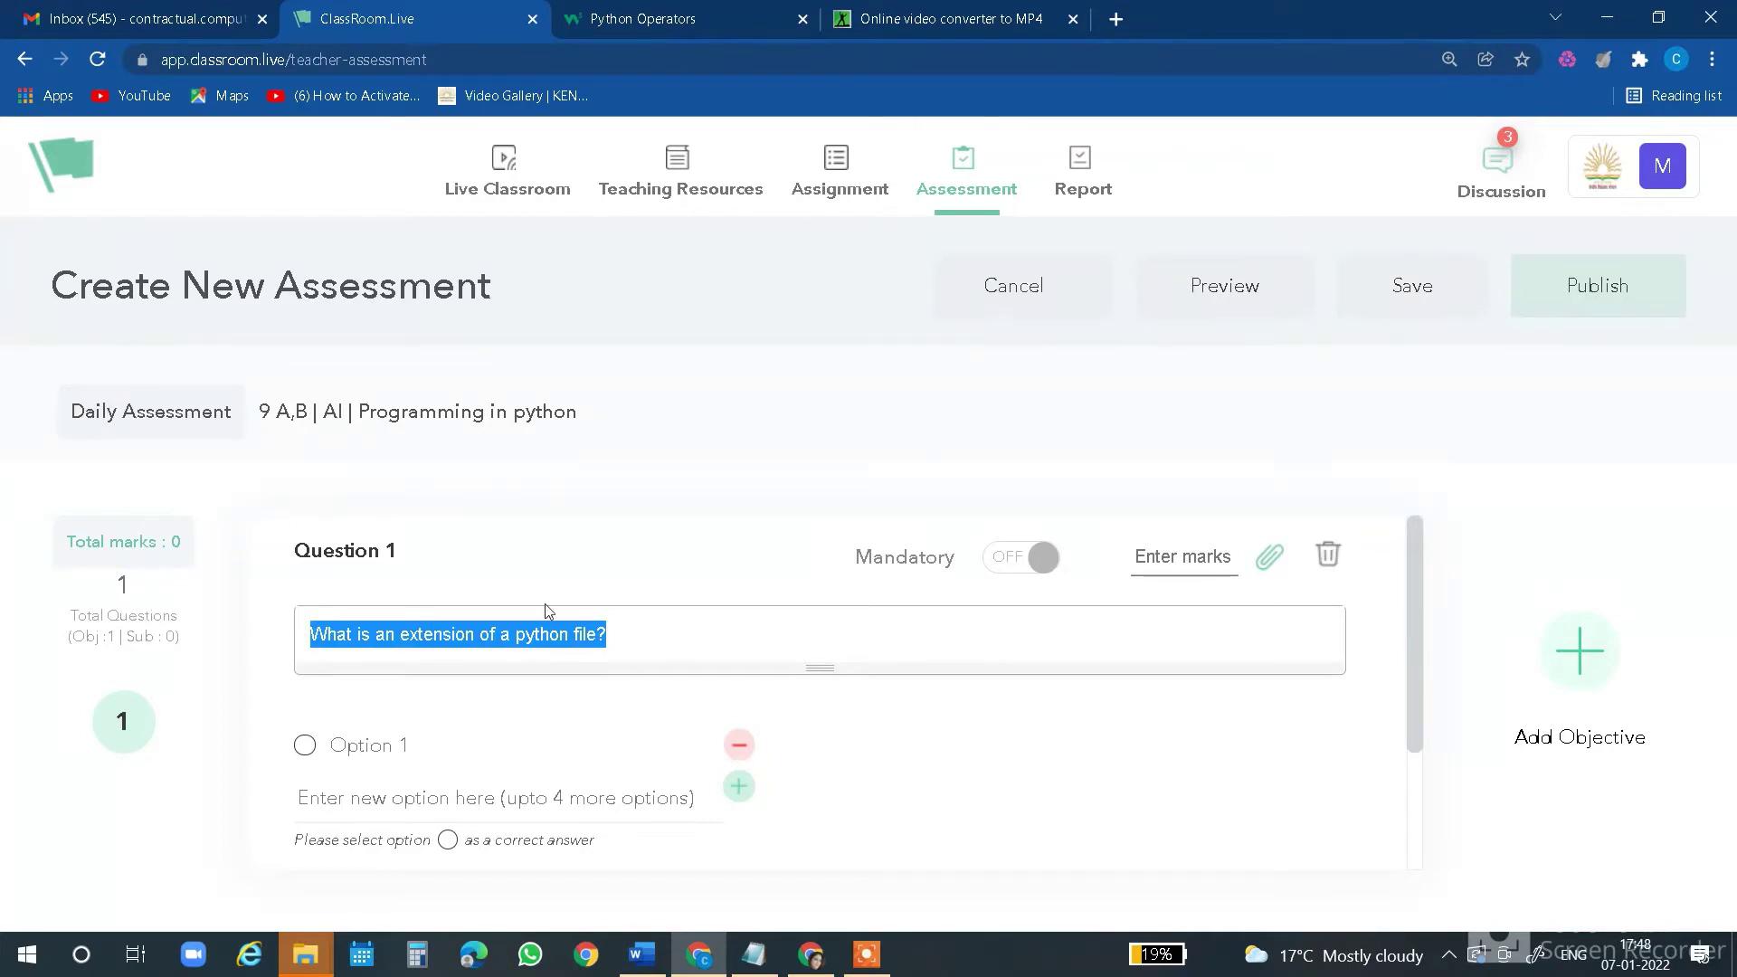
click(684, 638)
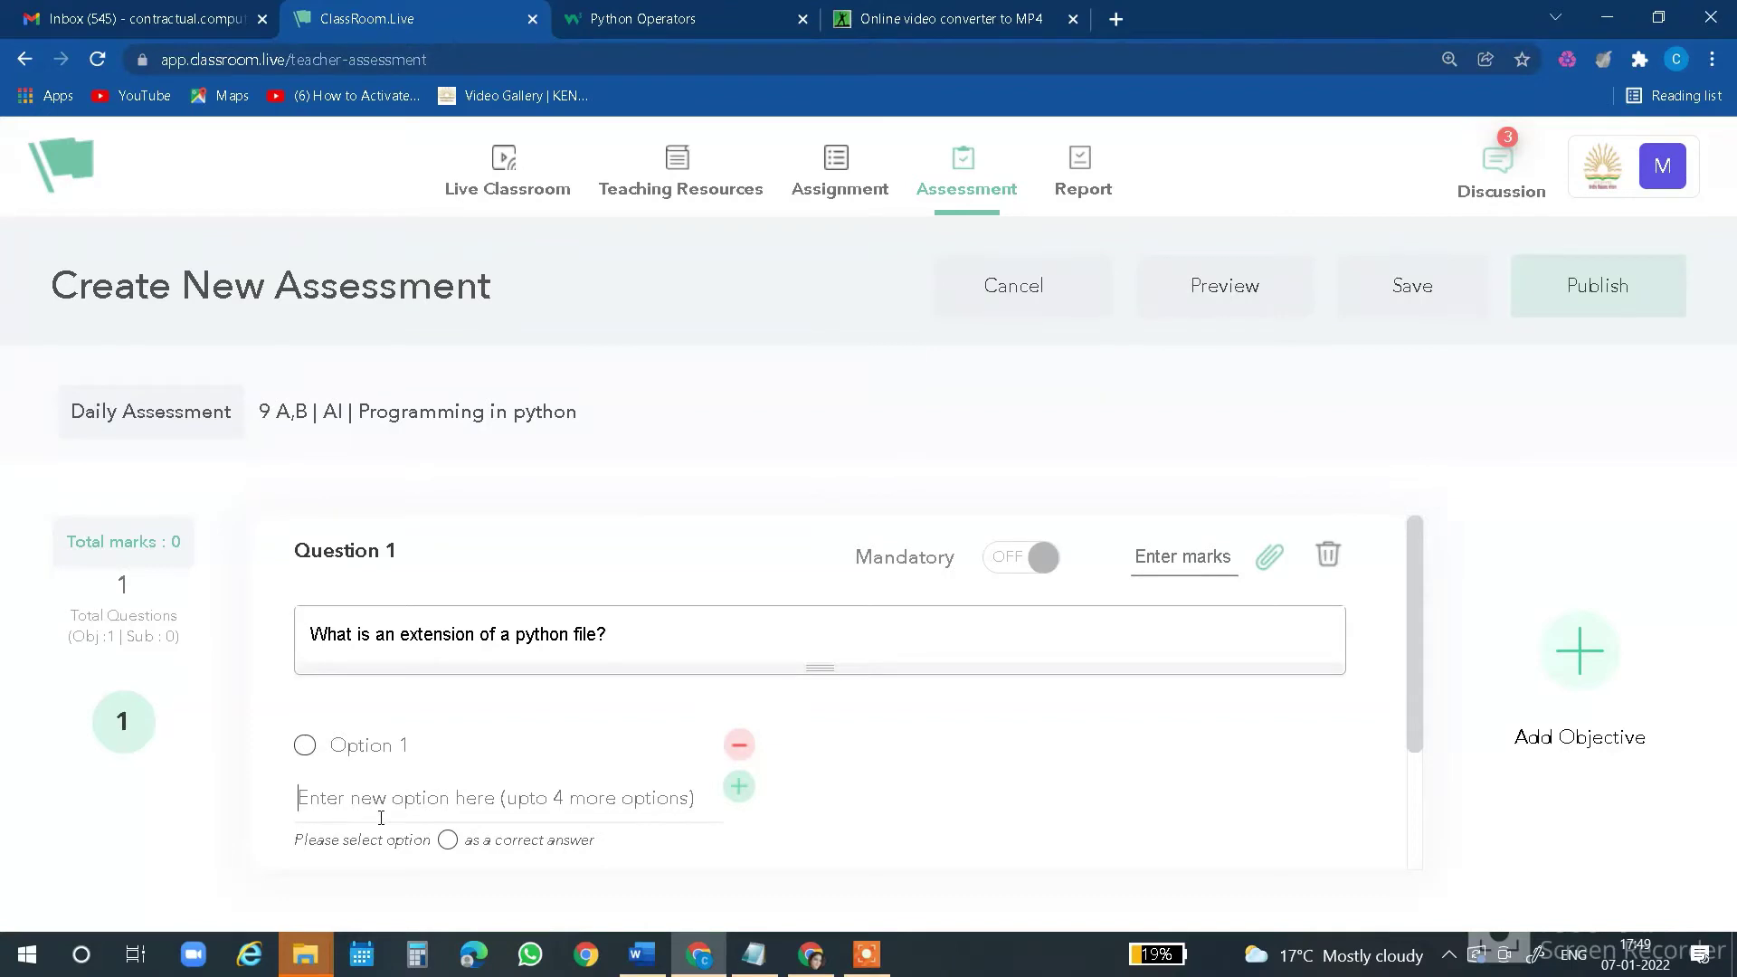
Add ".pyth" as the first answer option of Question 1
text(.pyth)
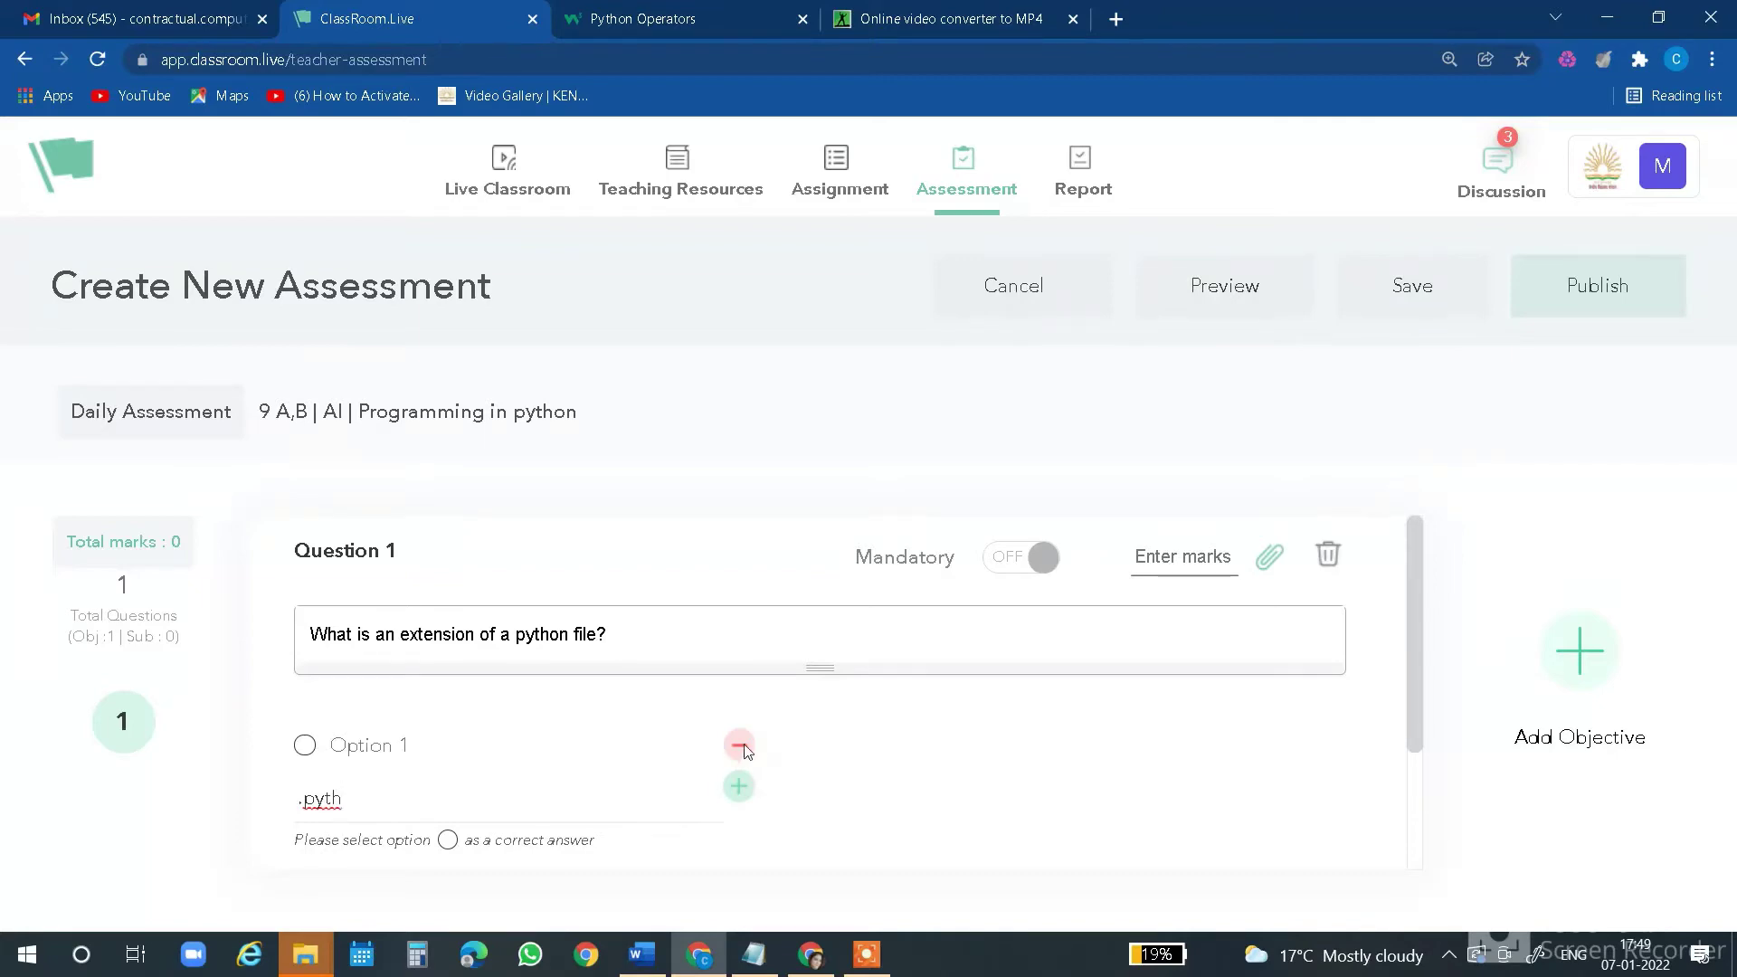
scroll(761, 763, up, 5)
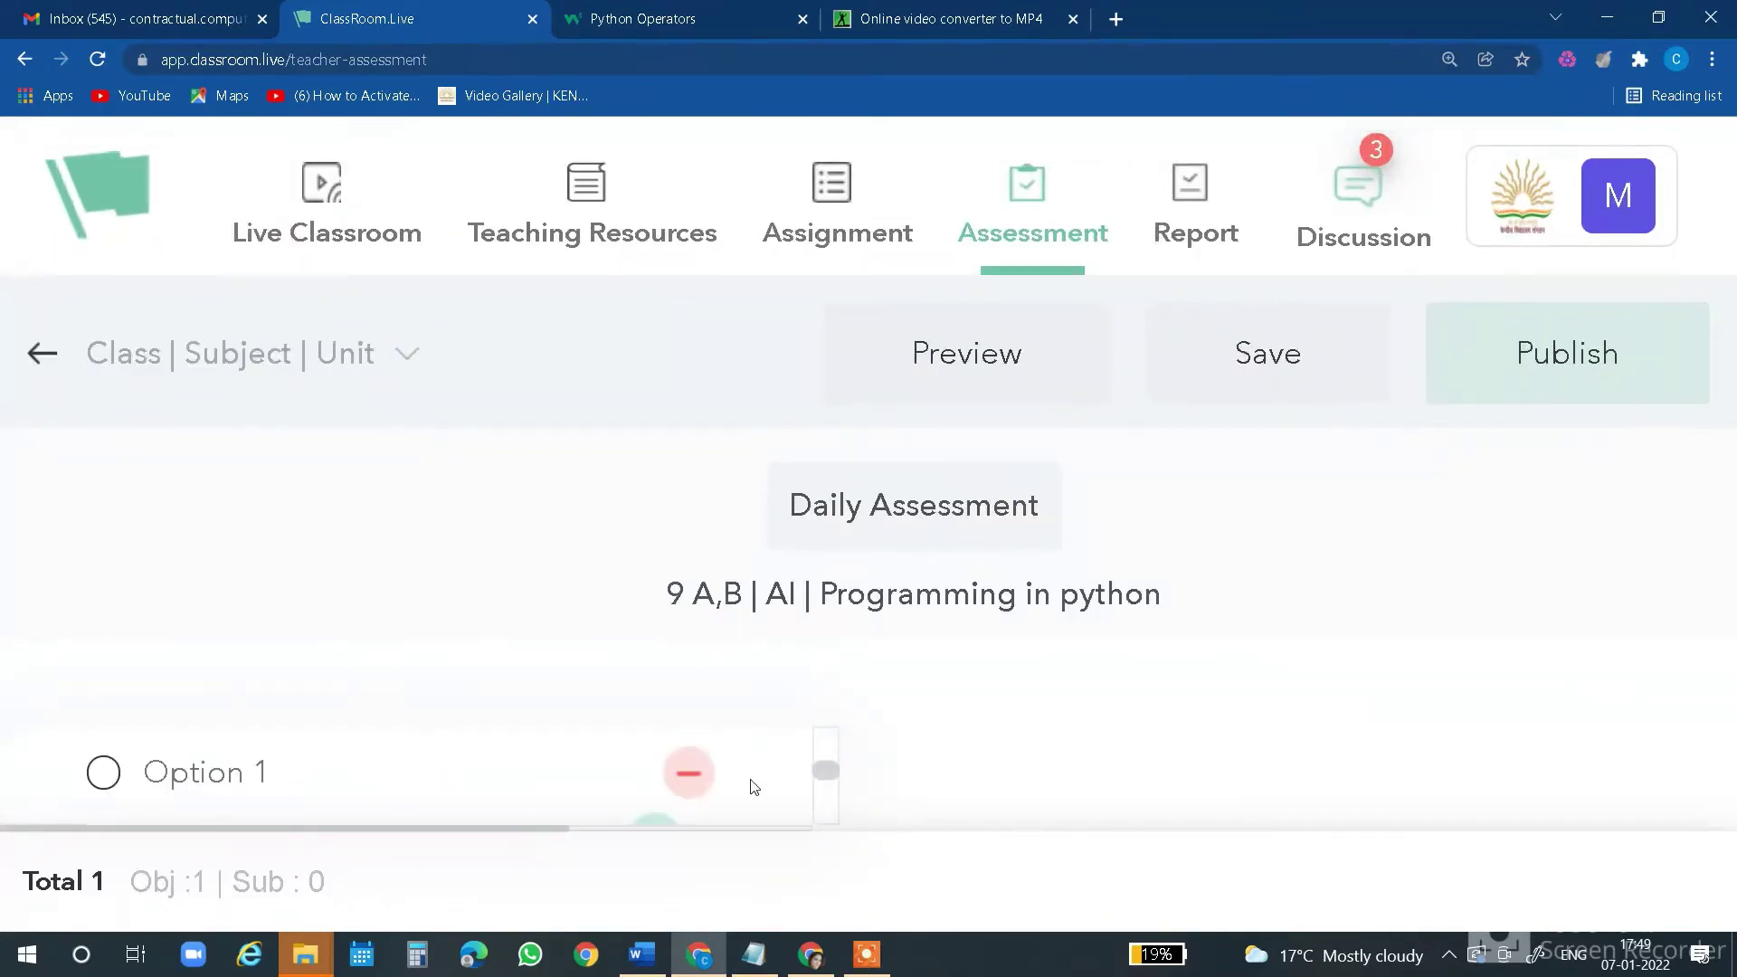
scroll(748, 784, down, 1)
scroll(674, 789, down, 1)
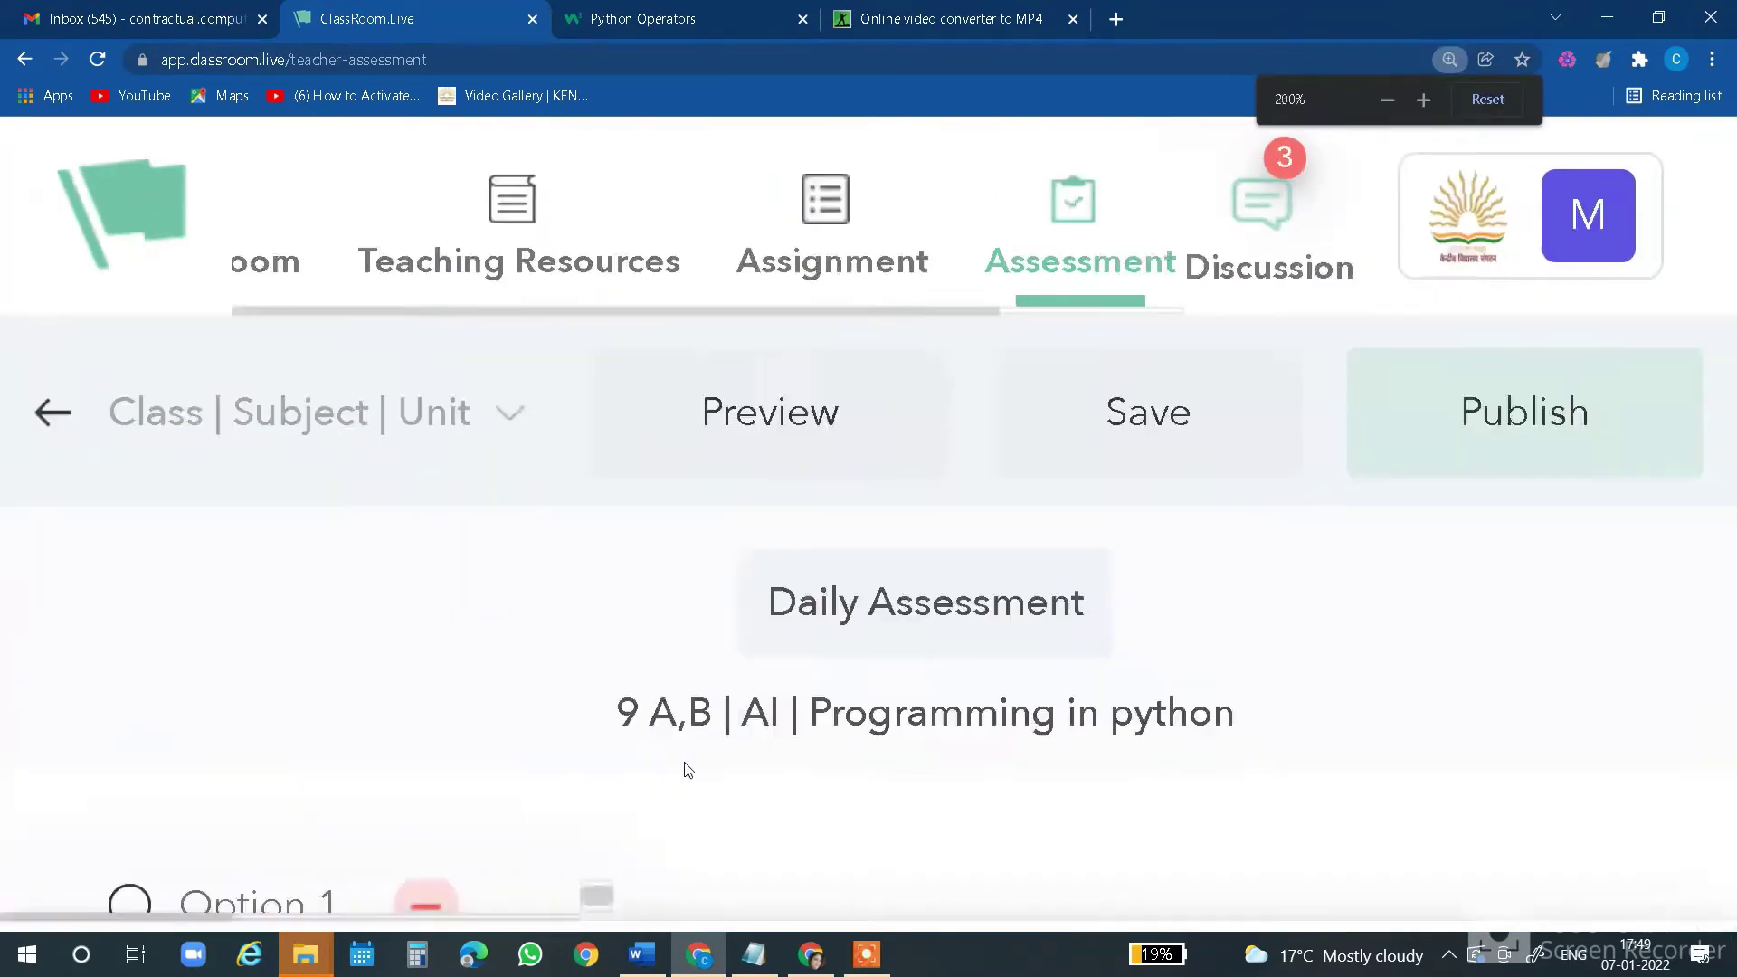
scroll(855, 727, down, 2)
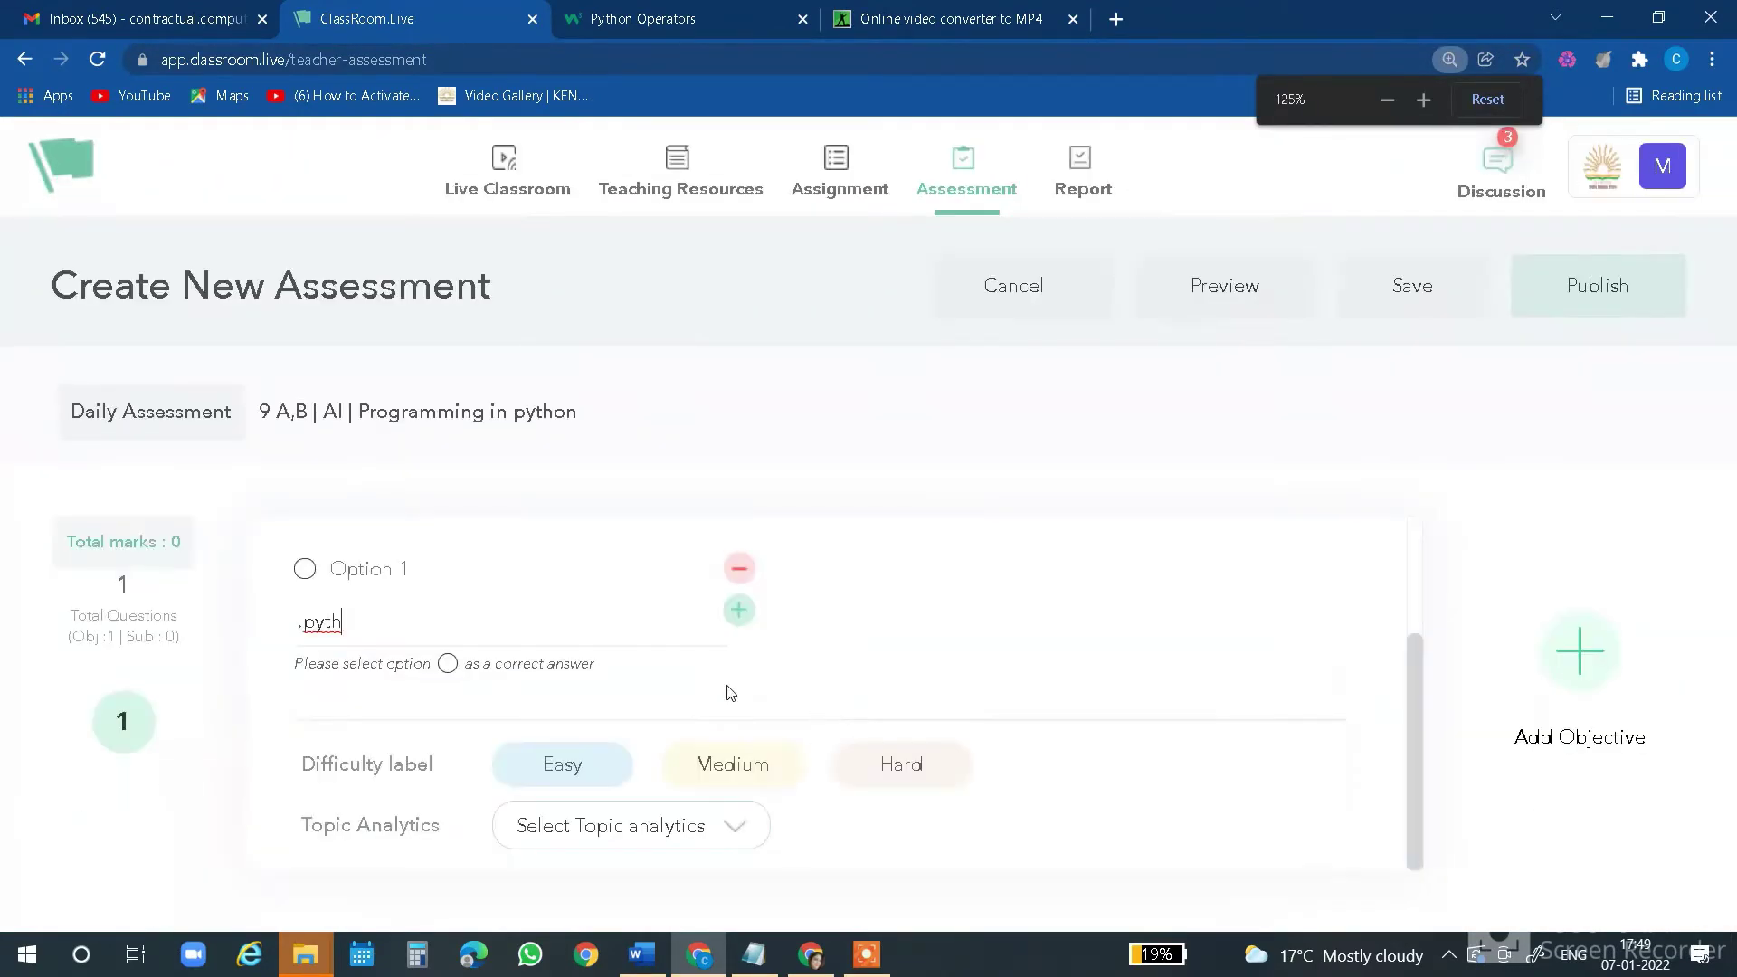
click(739, 612)
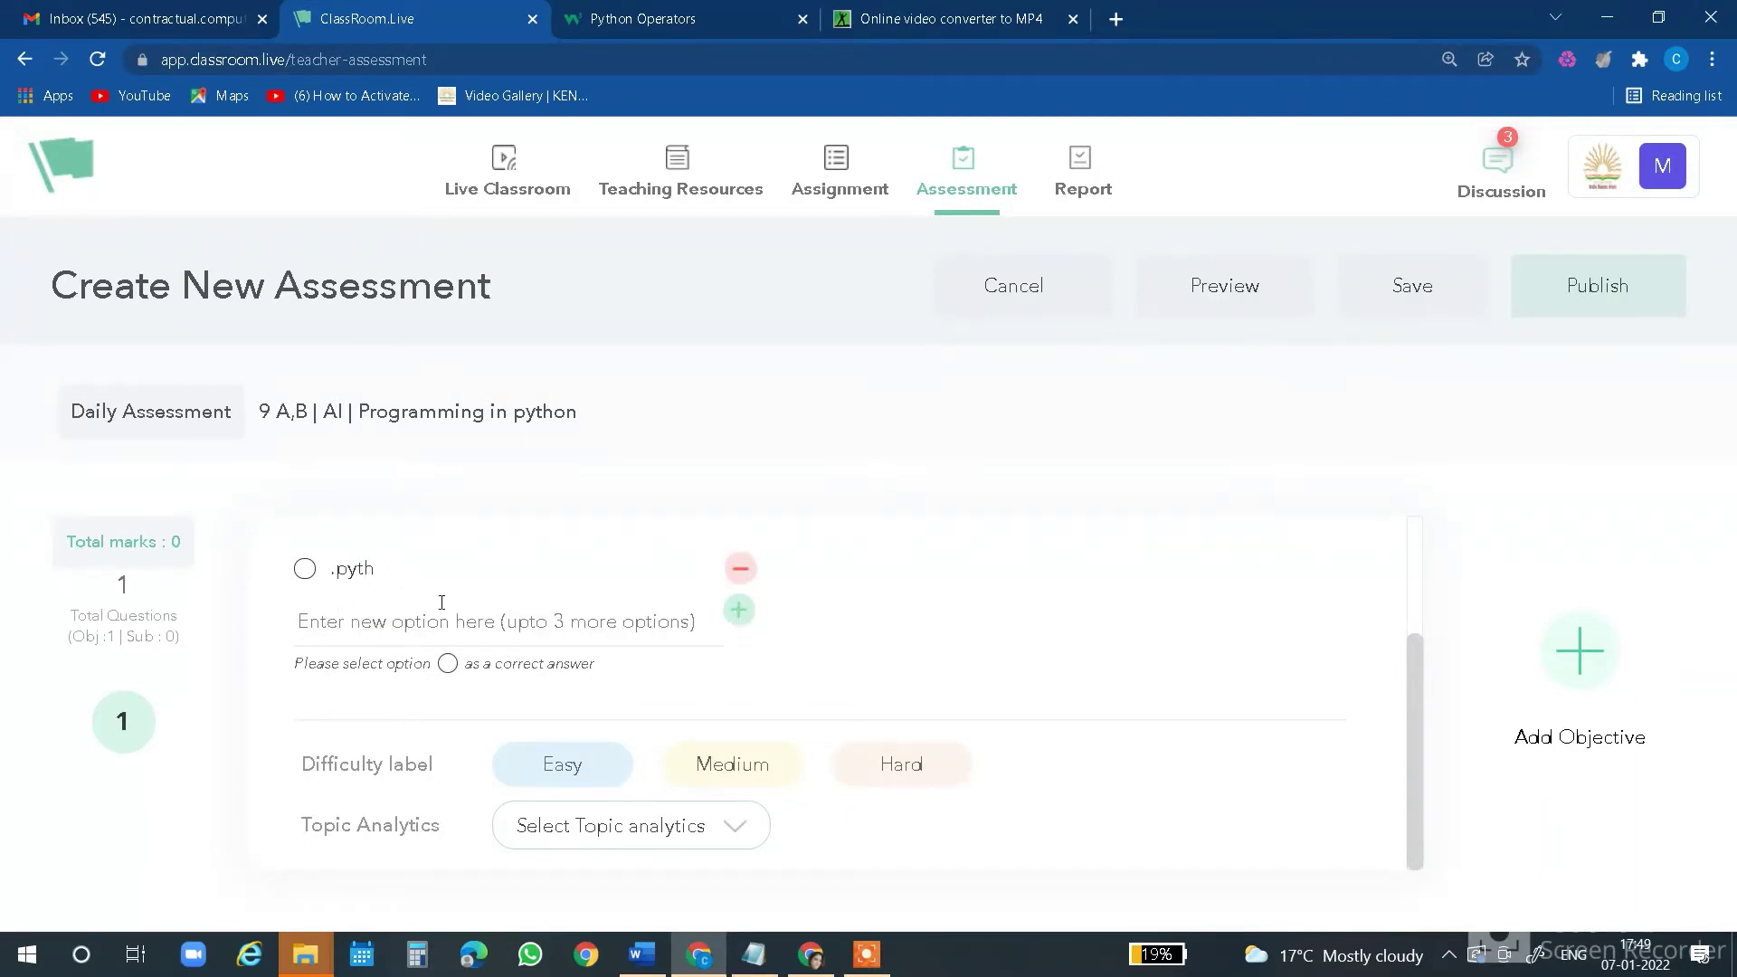
drag(326, 569, 409, 567)
Add ".py" as the second answer option of Question 1
click(406, 624)
text(.)
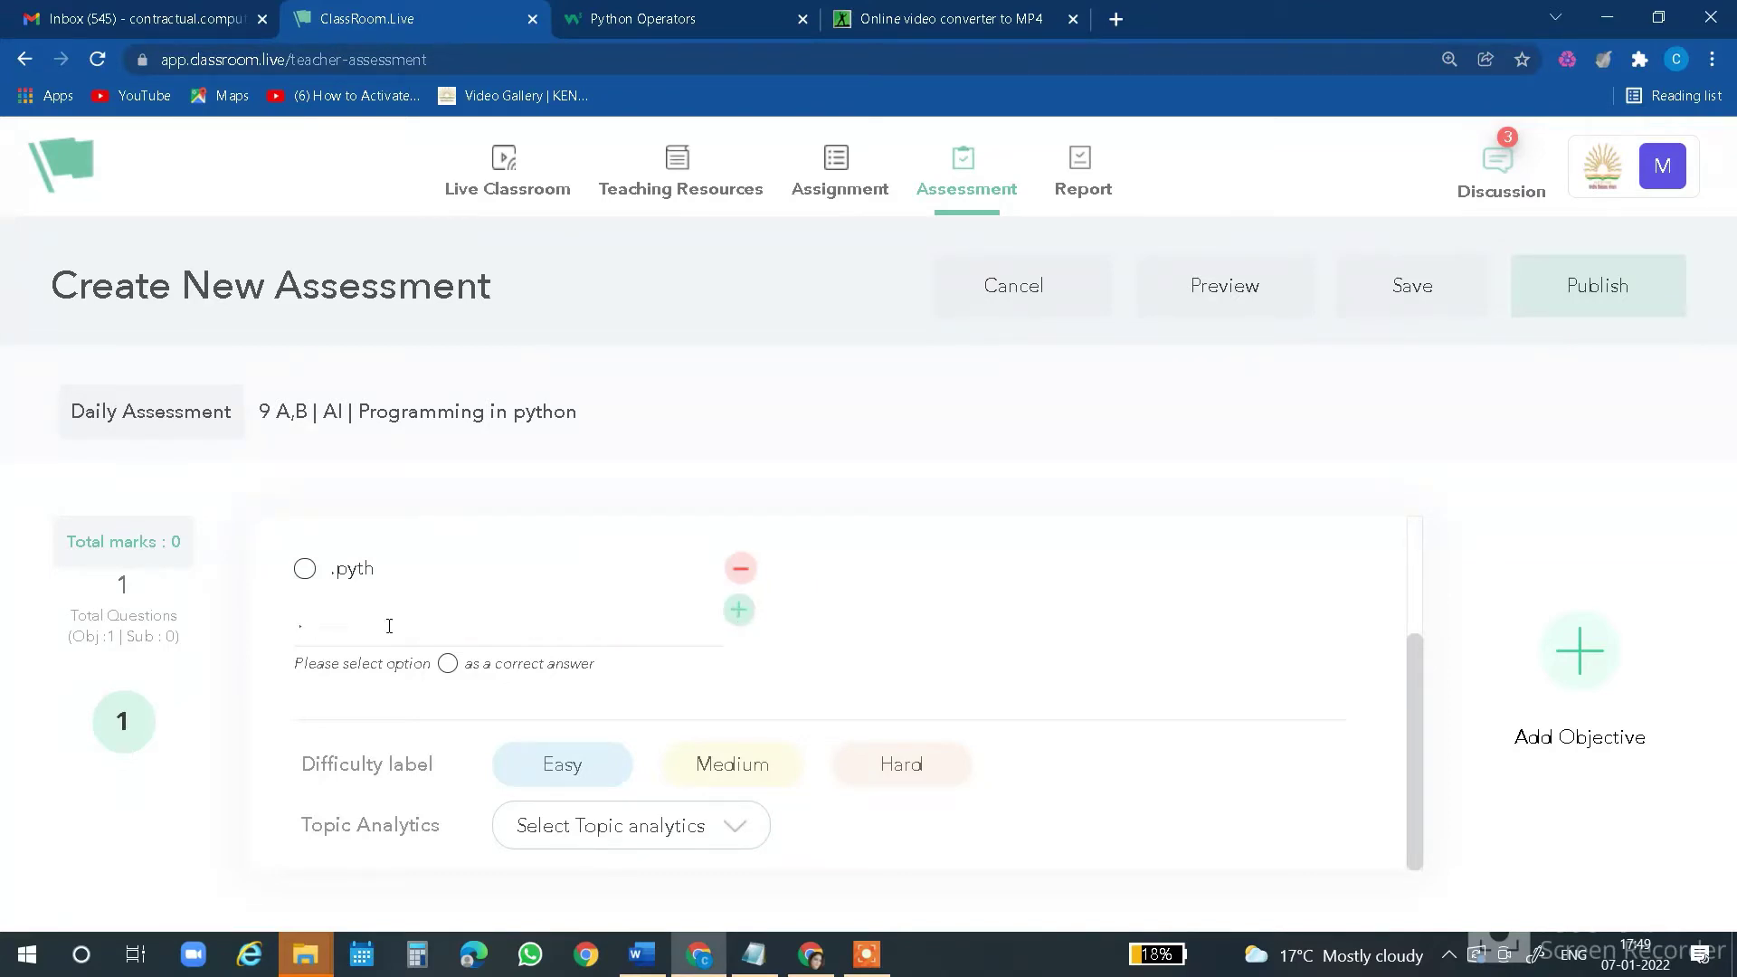
text(py)
click(739, 611)
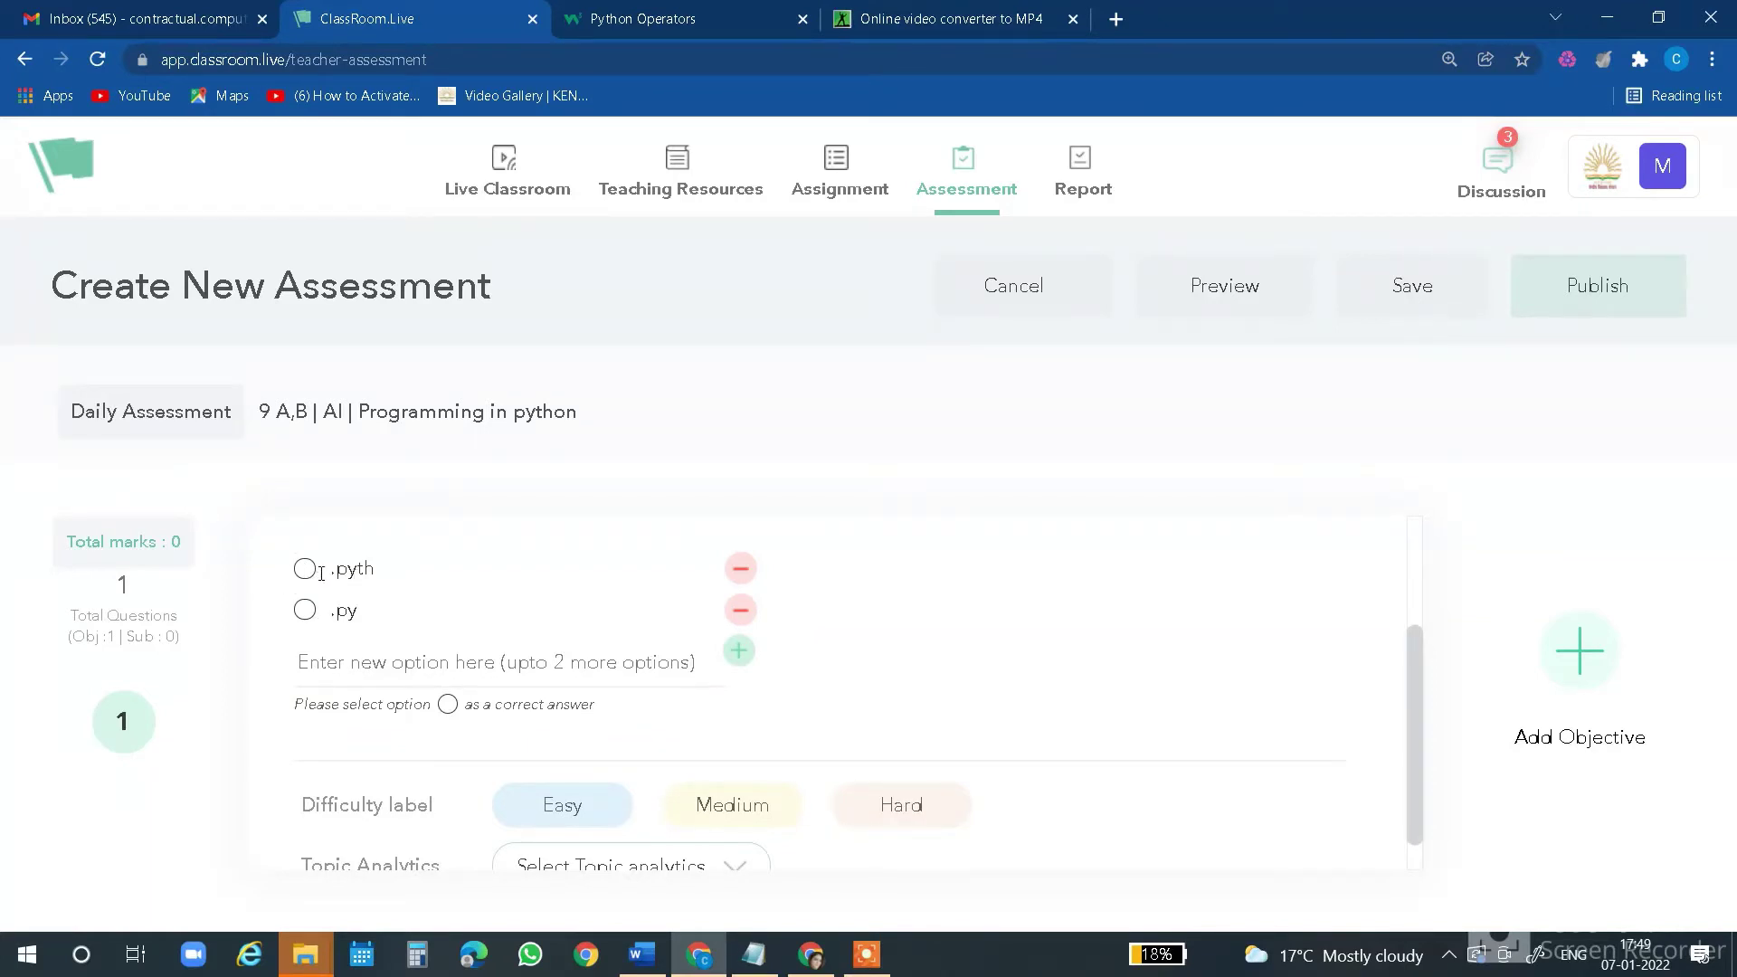
drag(334, 570, 392, 566)
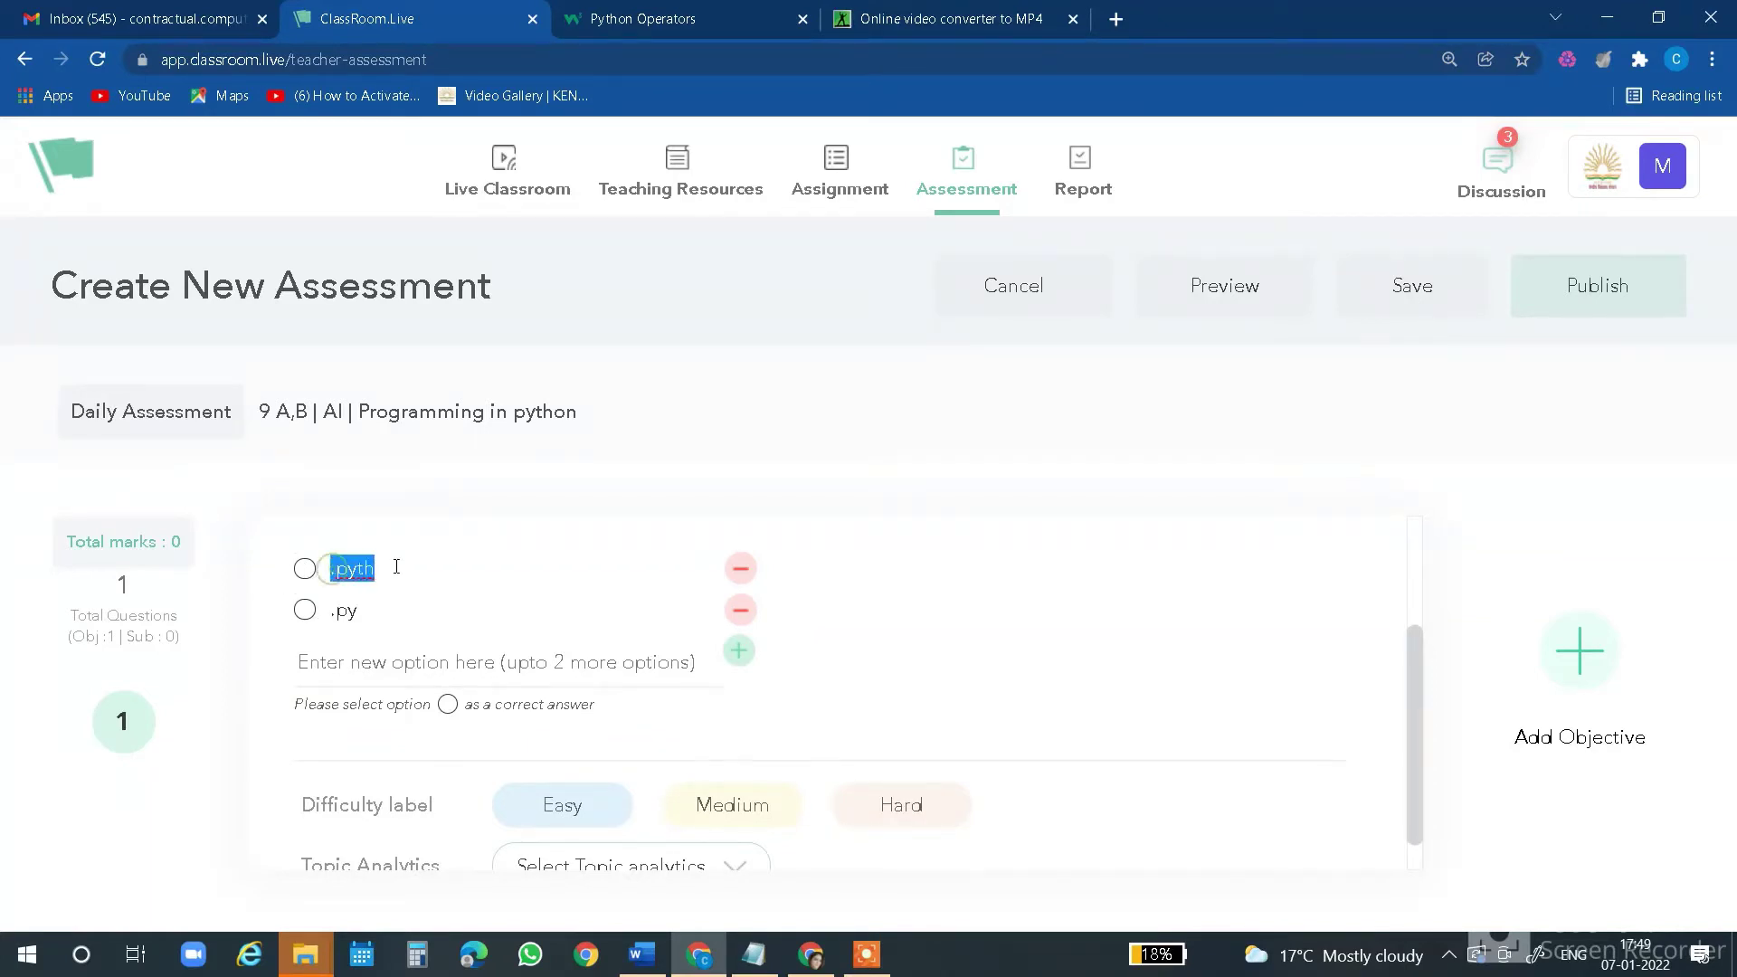
Add ".pytho" and "none" as the third and fourth answer options of Question 1
click(366, 651)
text(.pytho)
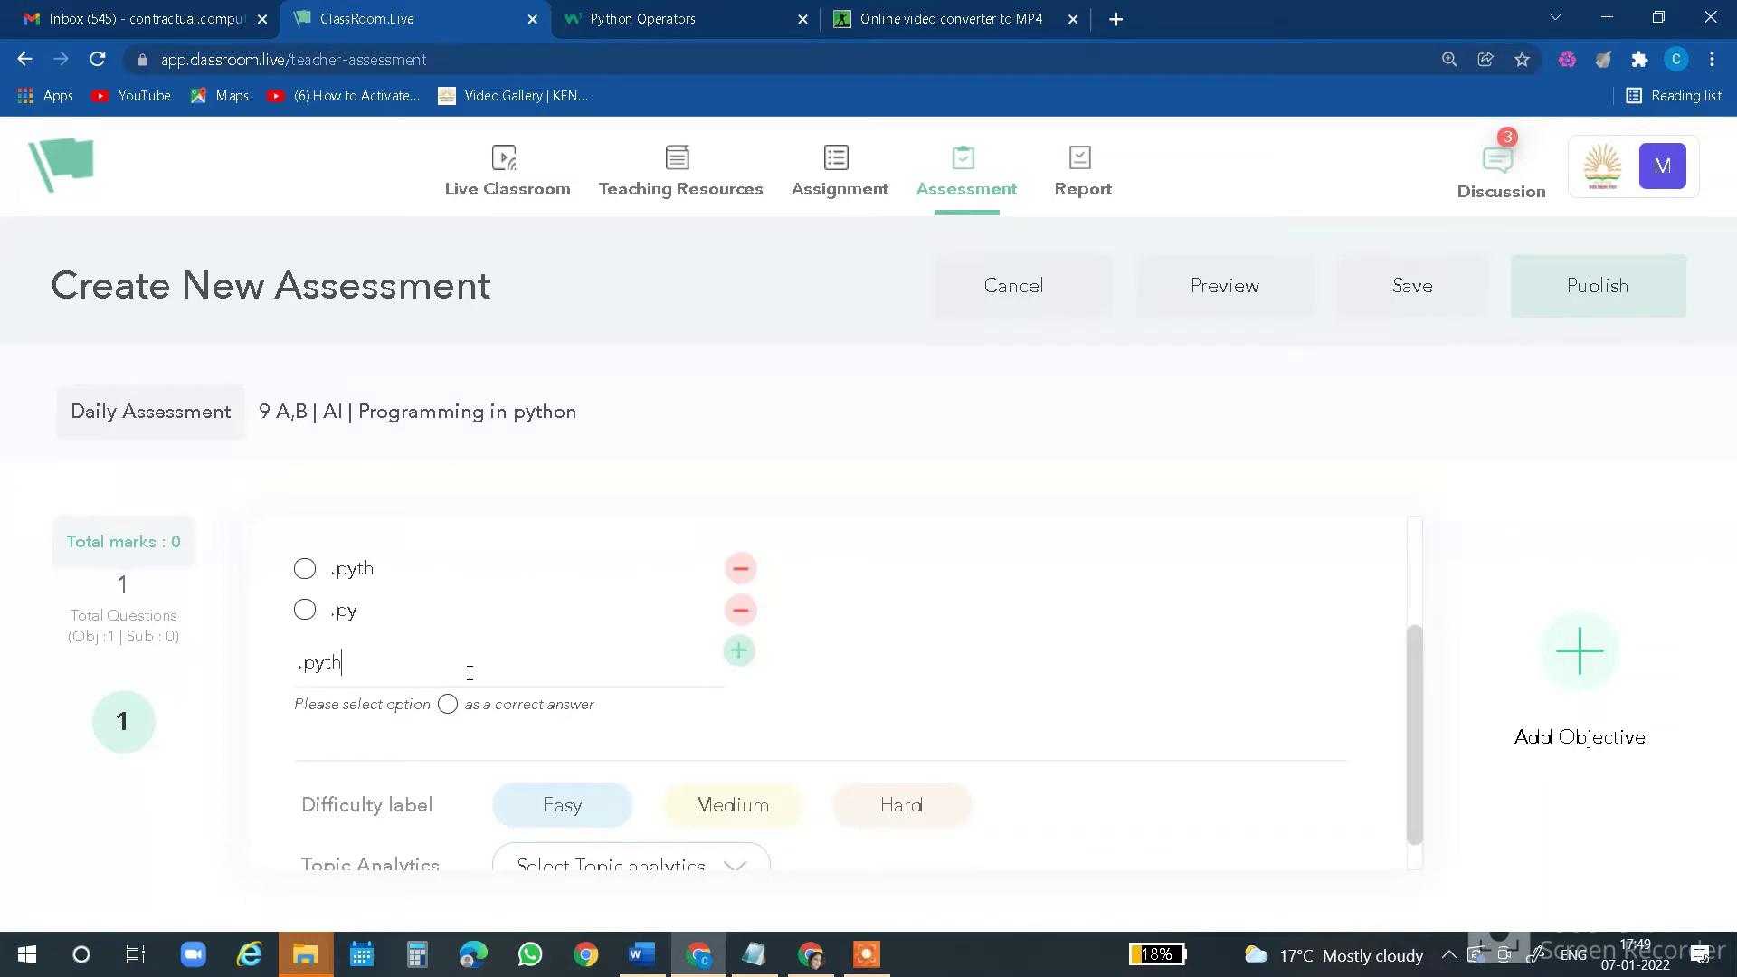
click(738, 651)
click(333, 715)
text(none)
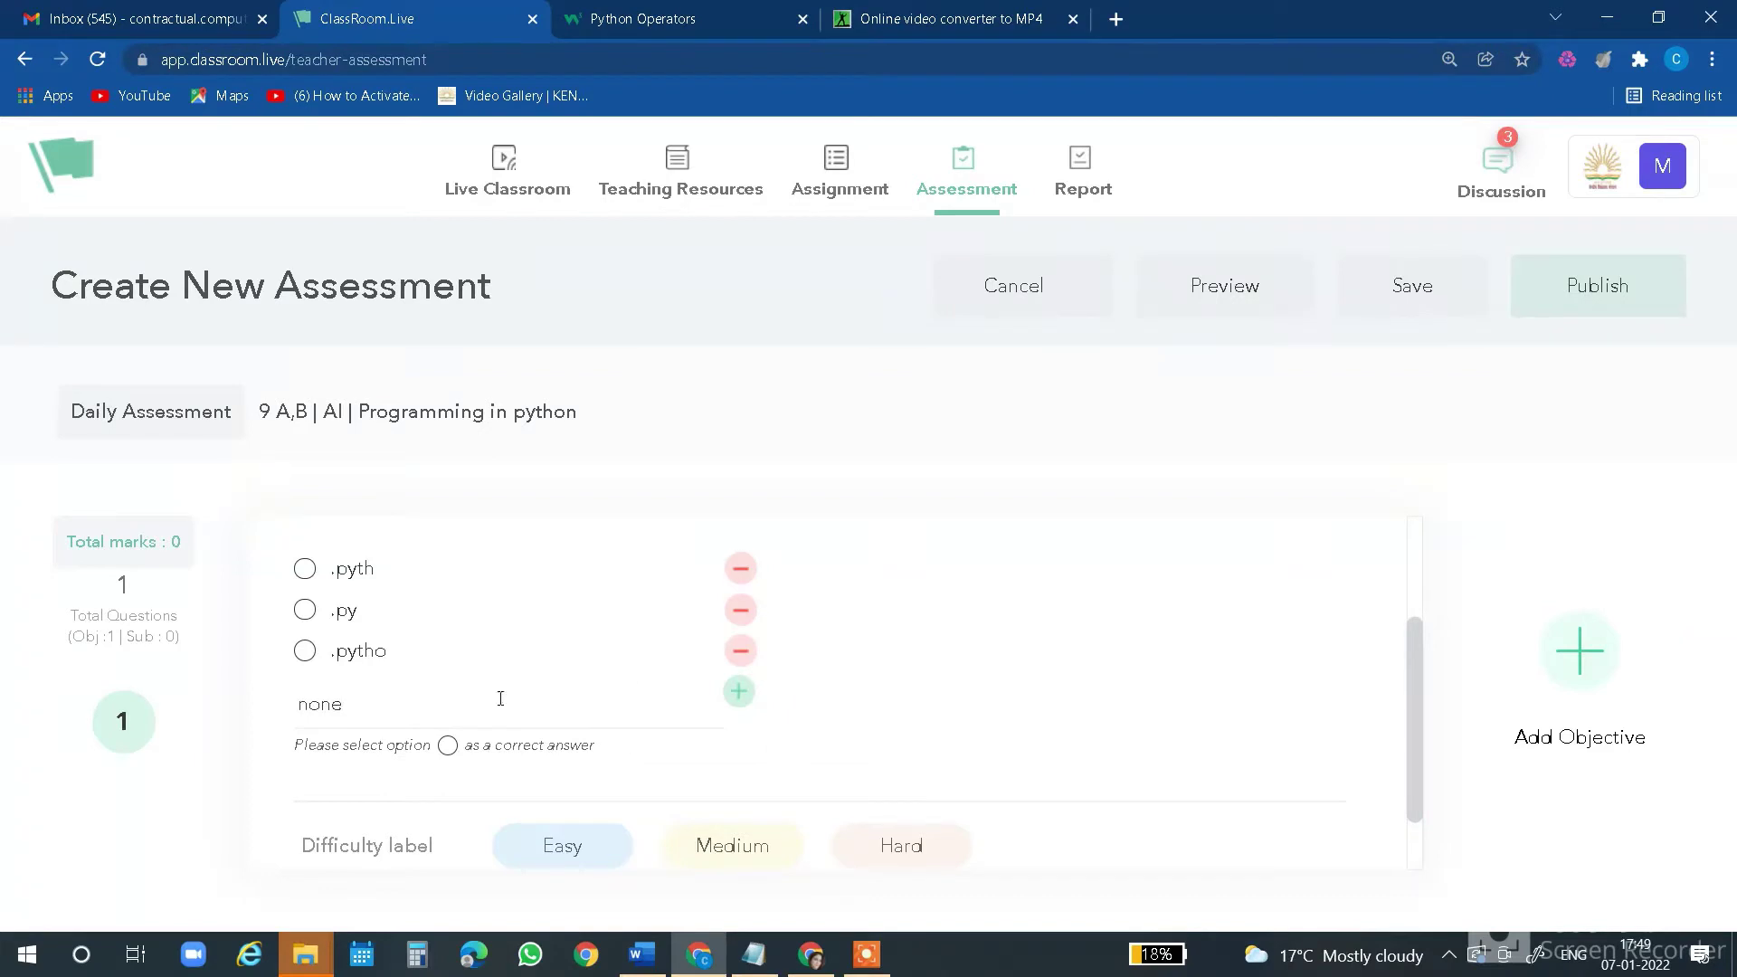
click(739, 691)
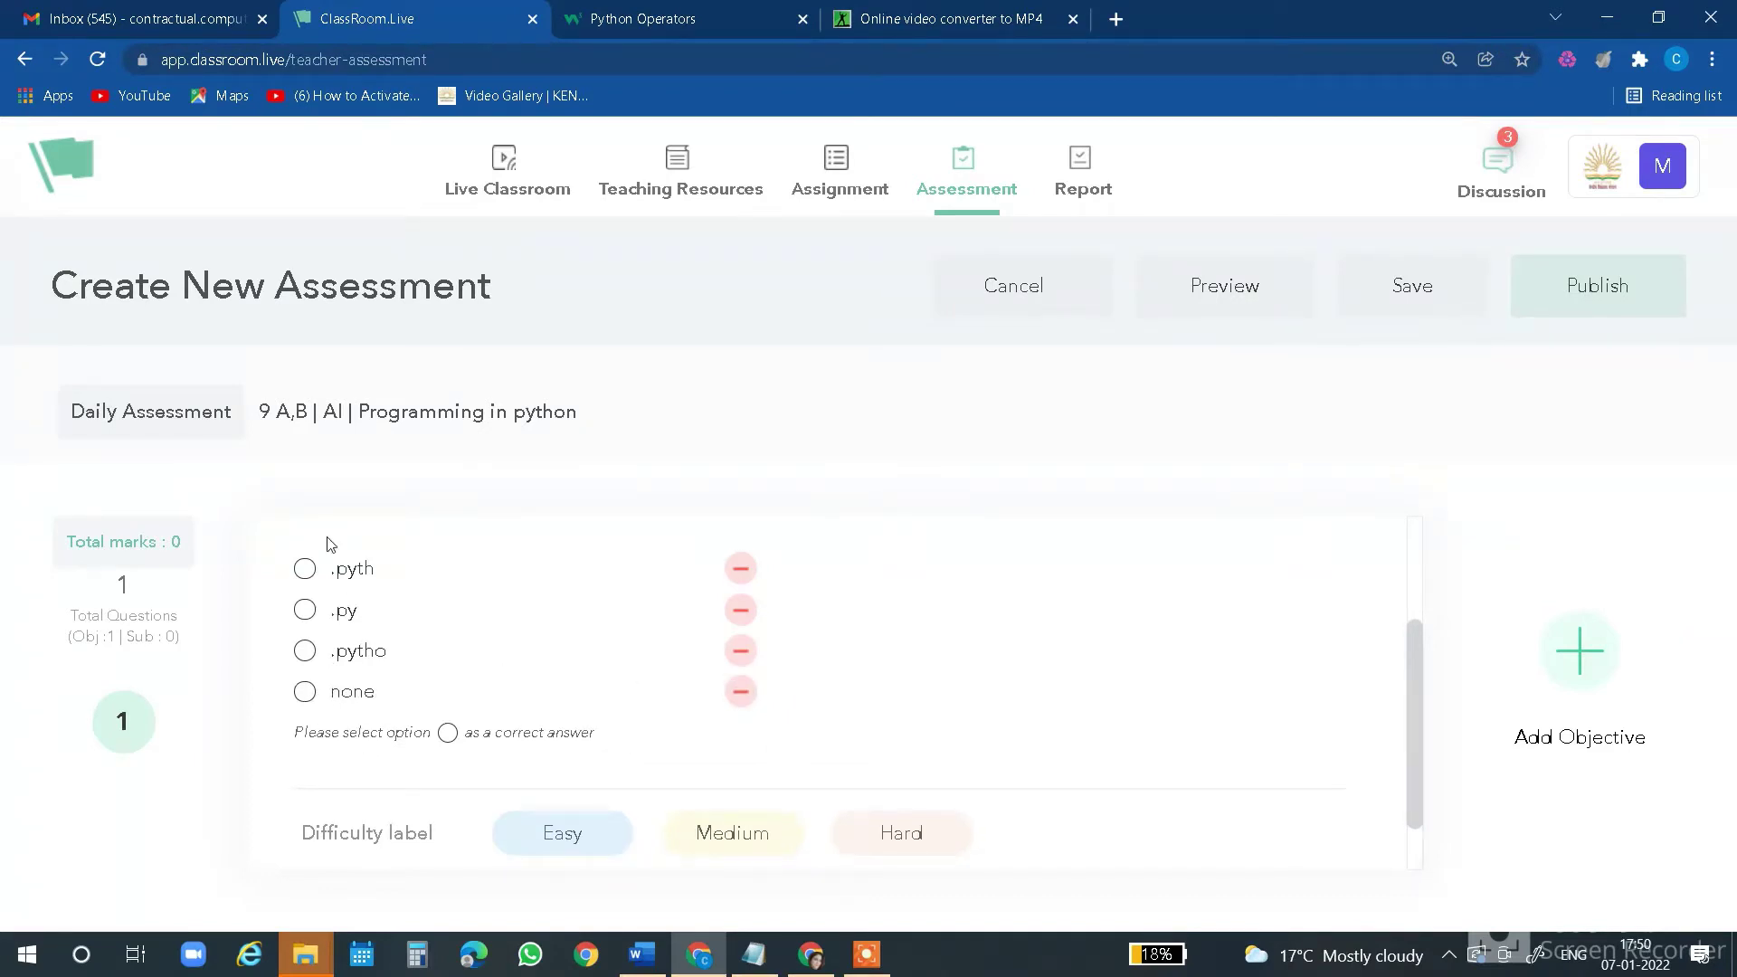
Mark the ".py" option as the correct answer of Question 1
scroll(385, 557, up, 2)
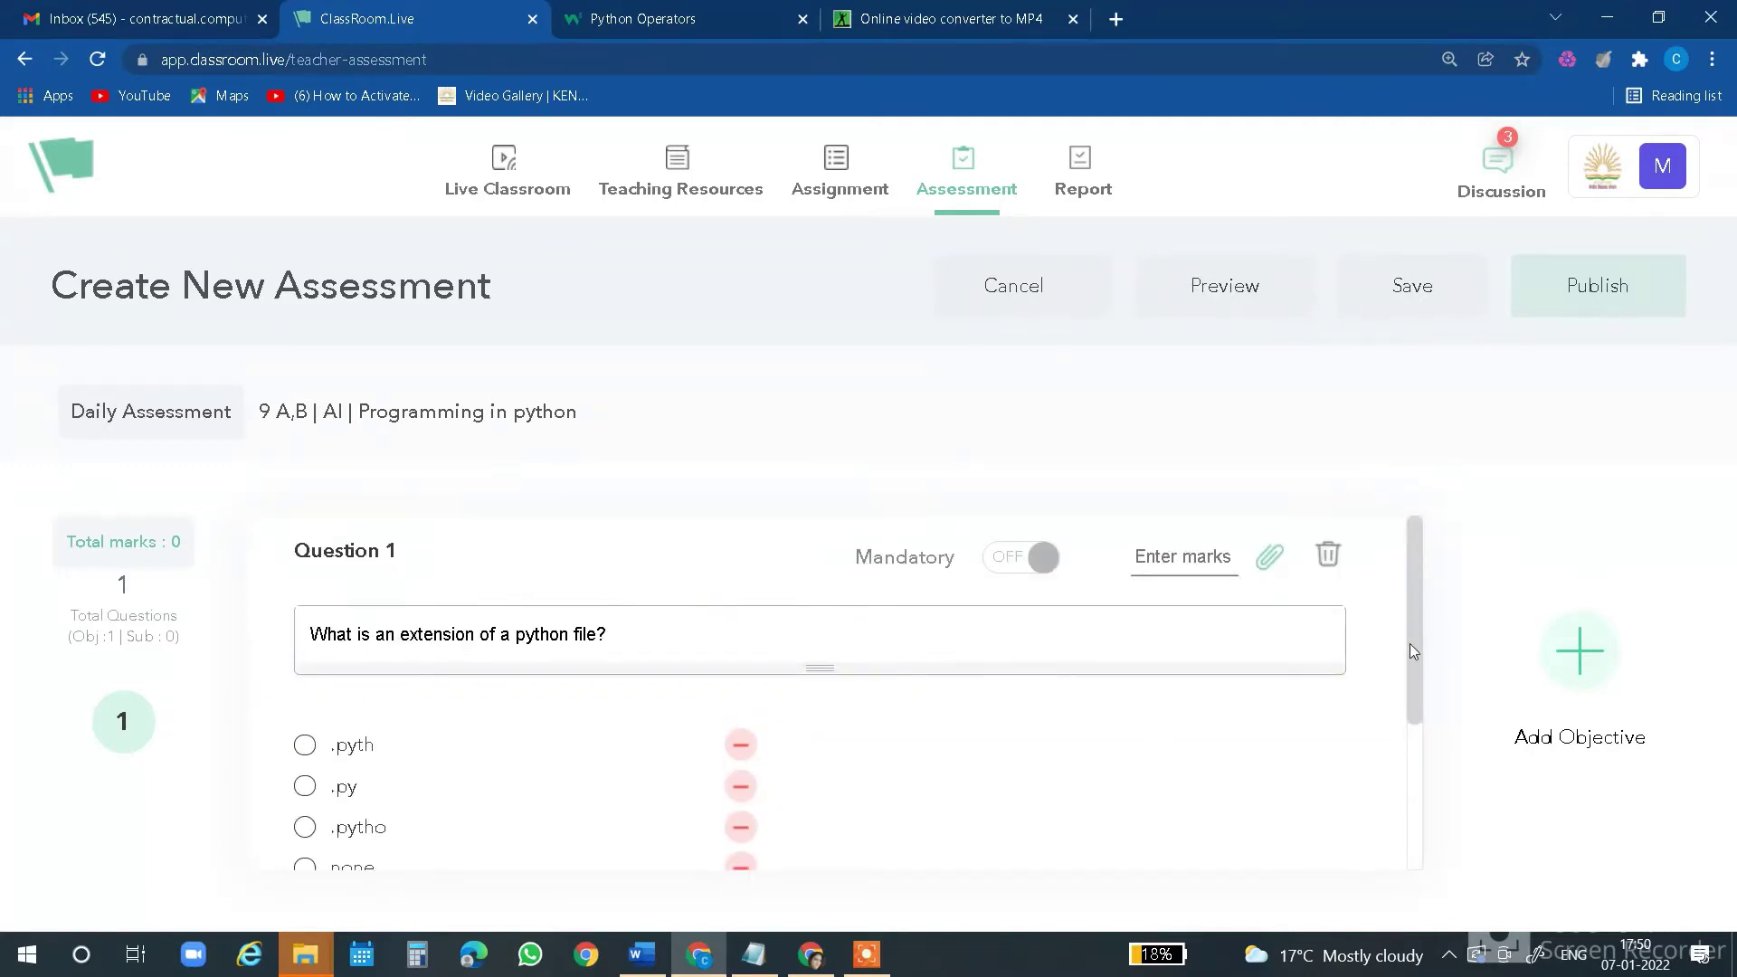
scroll(1402, 669, down, 2)
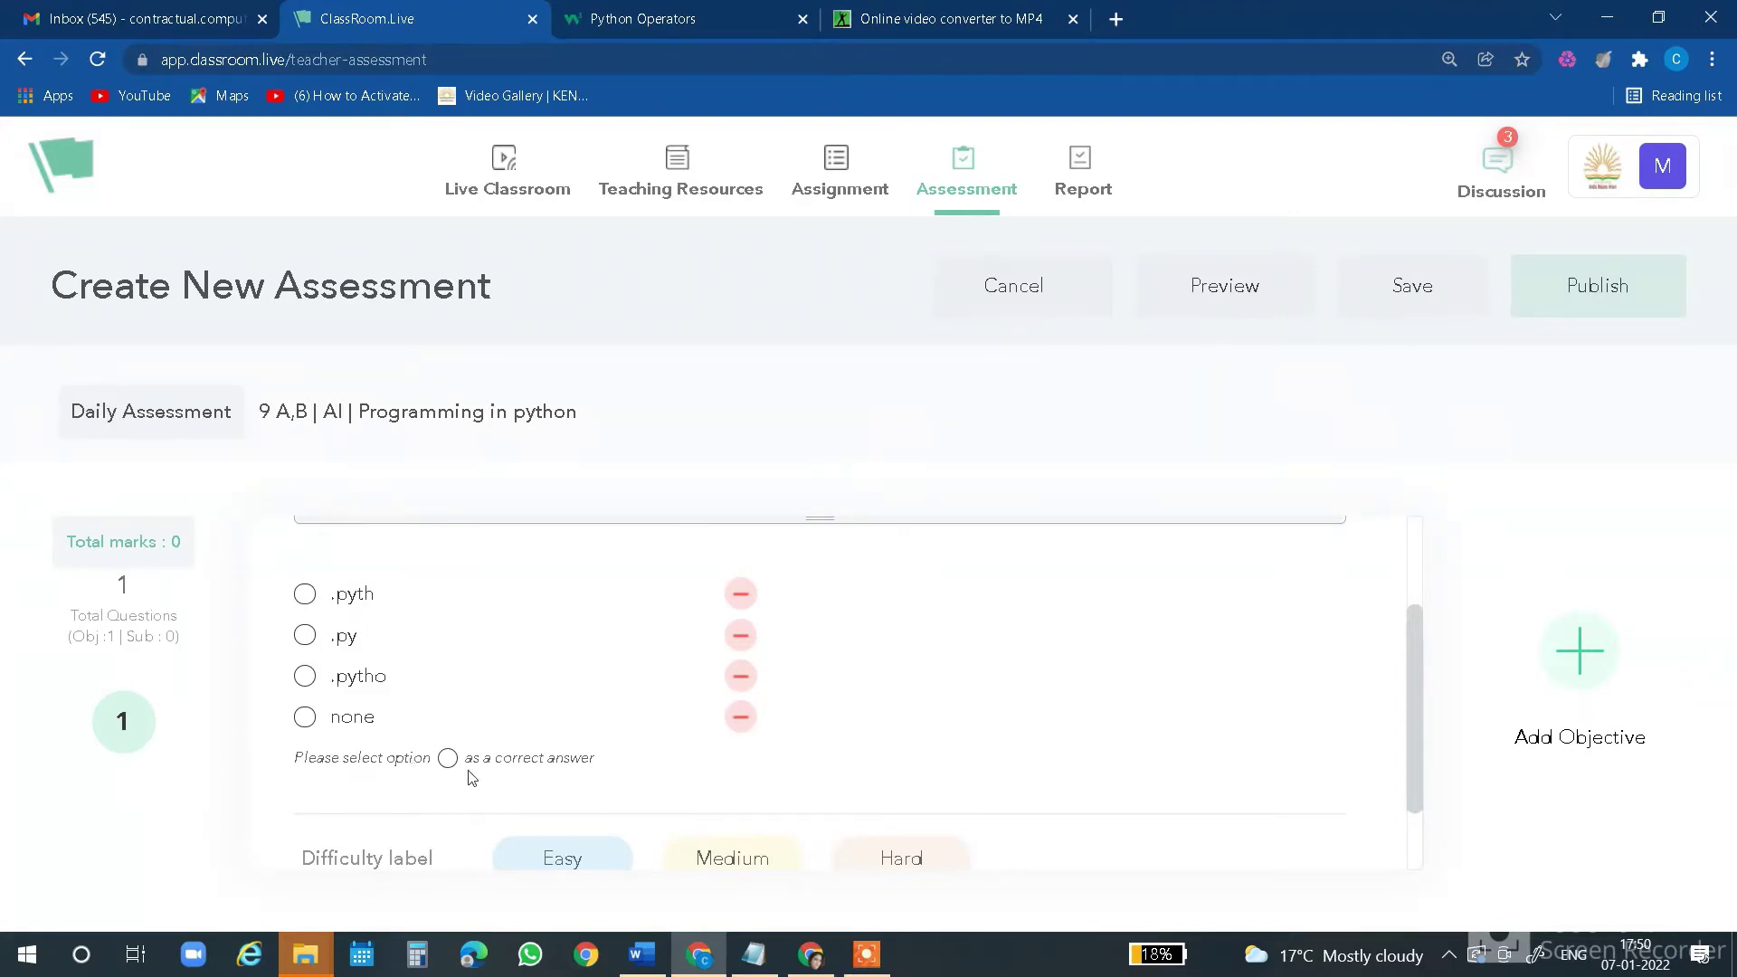
click(304, 637)
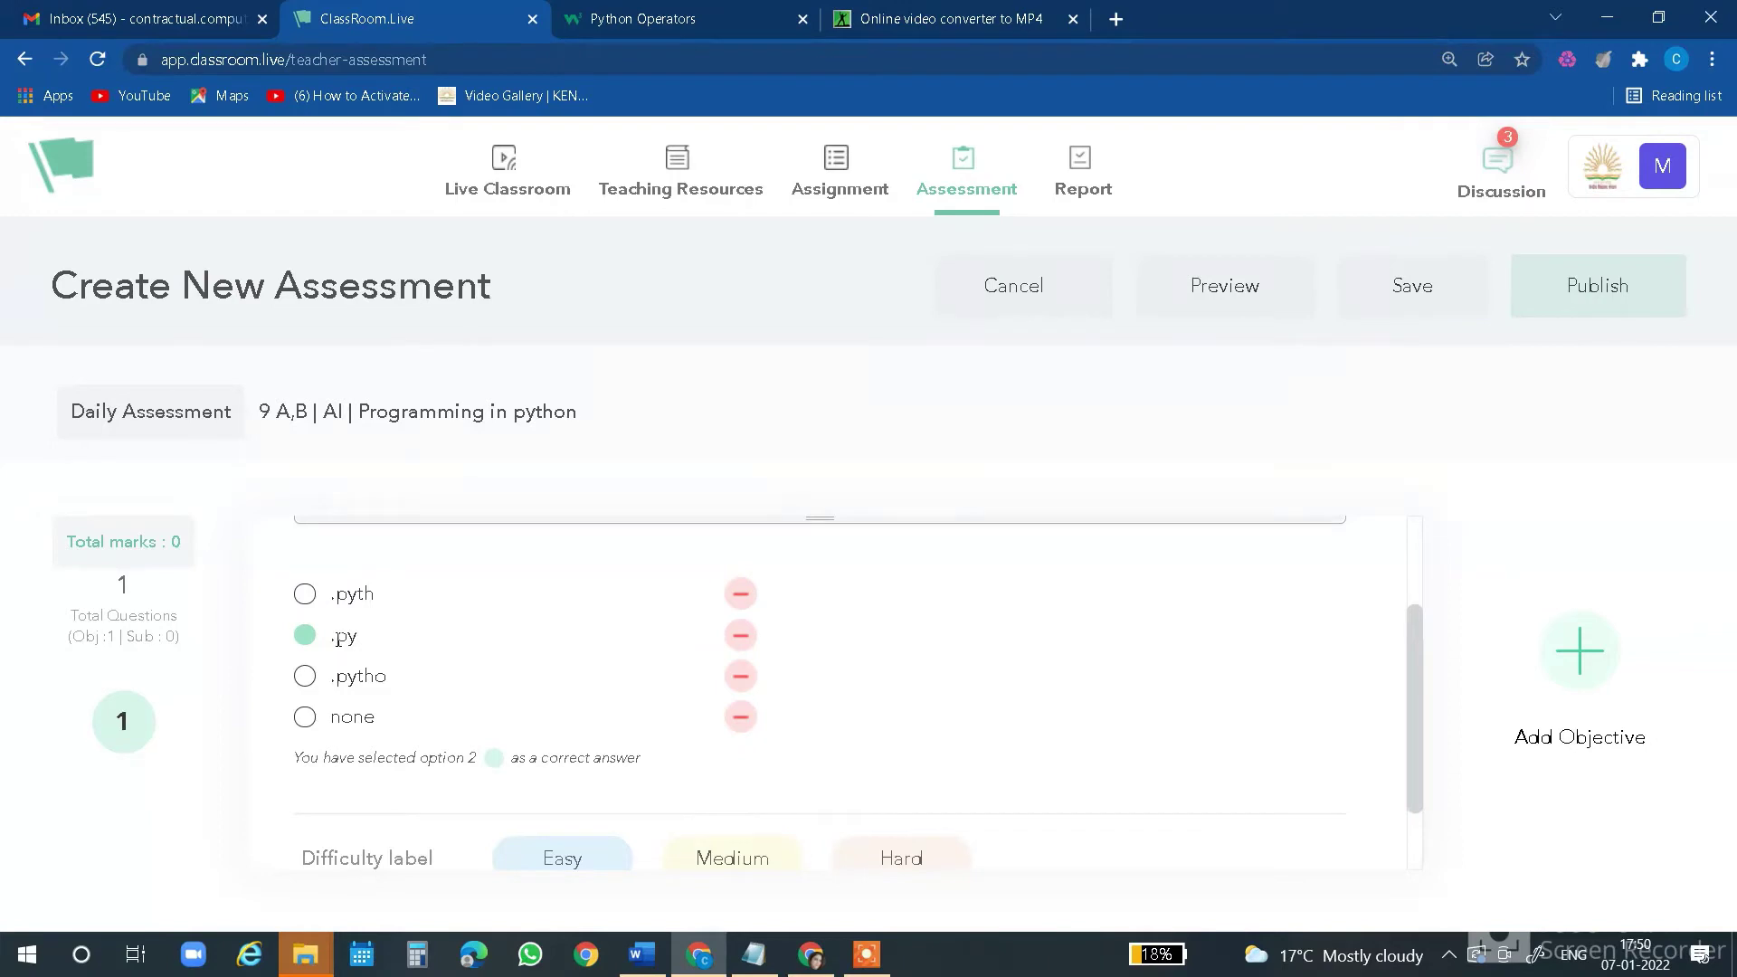
drag(333, 638, 390, 631)
click(611, 789)
Make Question 1 mandatory and set its marks to 1
scroll(565, 665, up, 2)
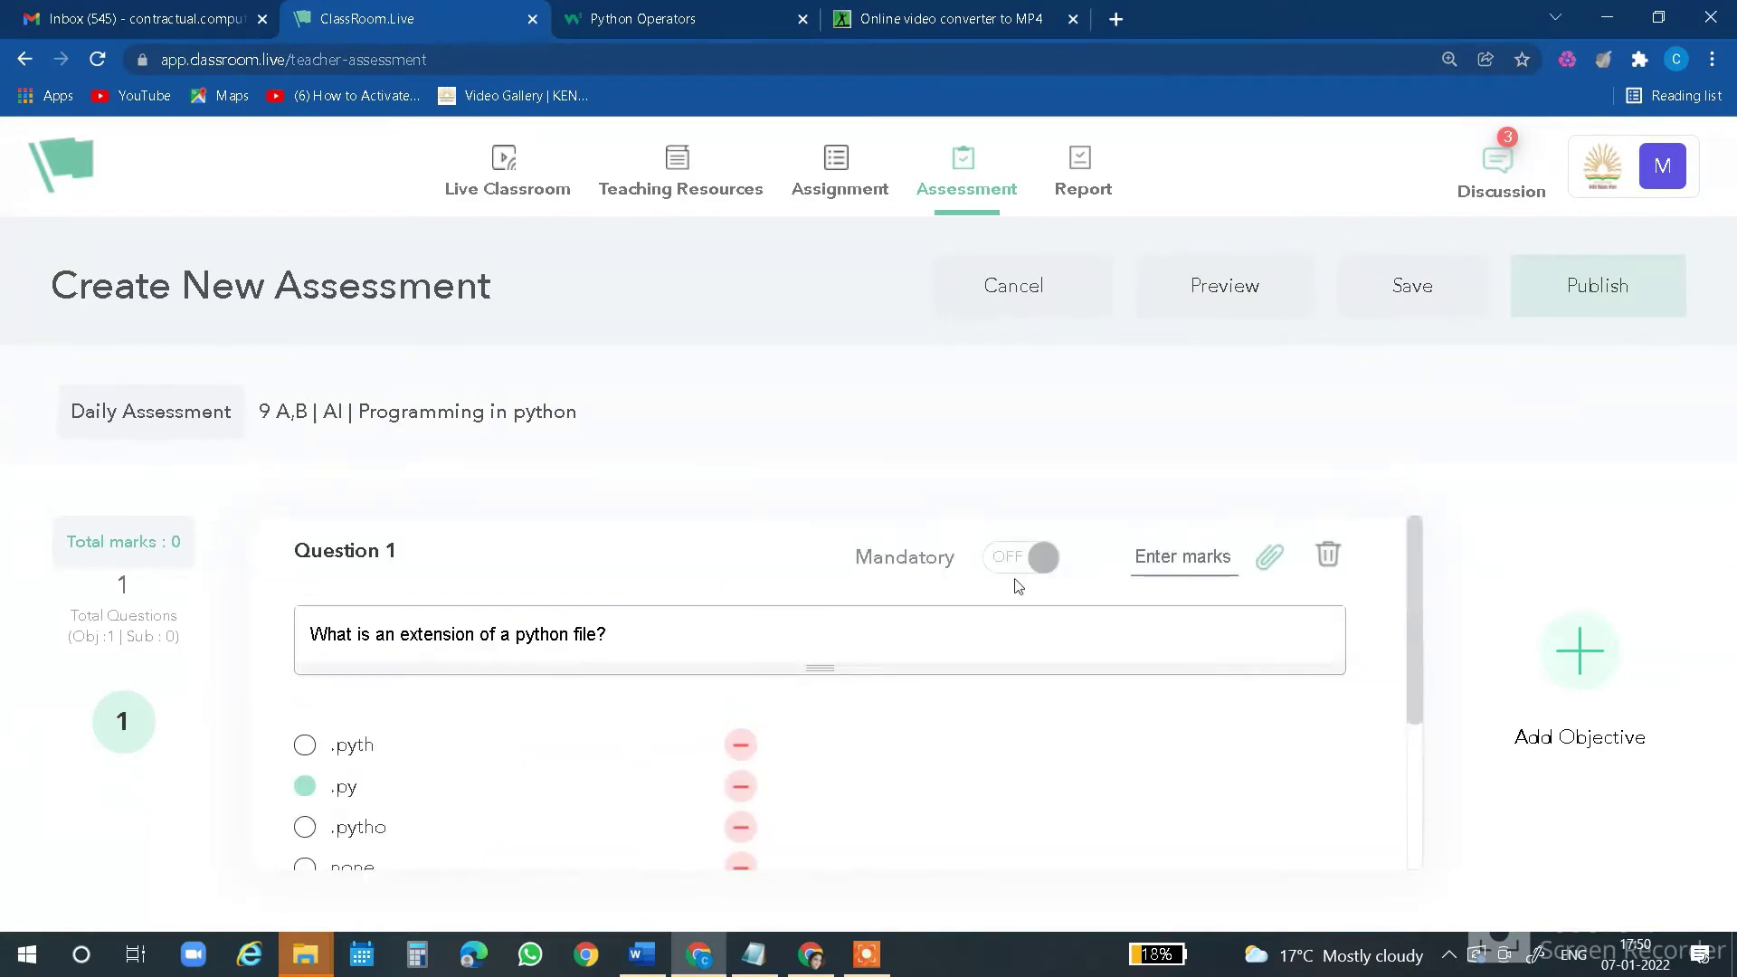
drag(857, 561, 962, 570)
click(1007, 565)
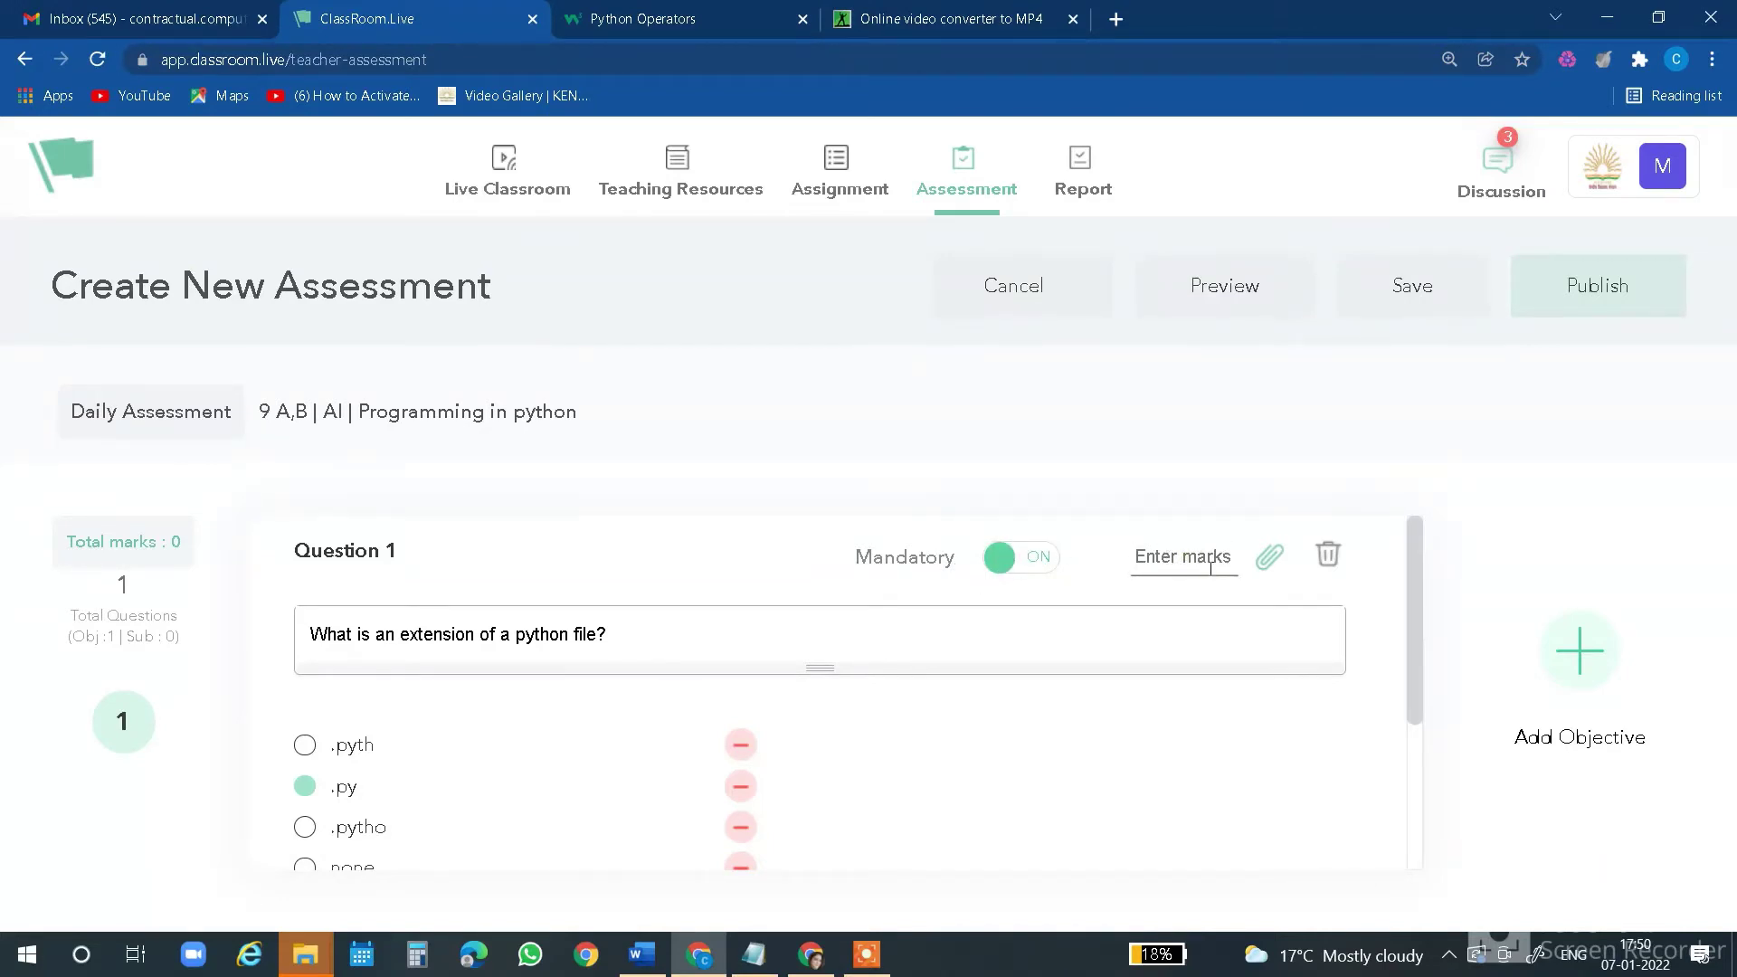
click(1028, 563)
click(1027, 563)
text(1)
Attach the image "assigenment 1 part 2 2 python.JPG" from the class 9 folder to Question 1
click(1269, 559)
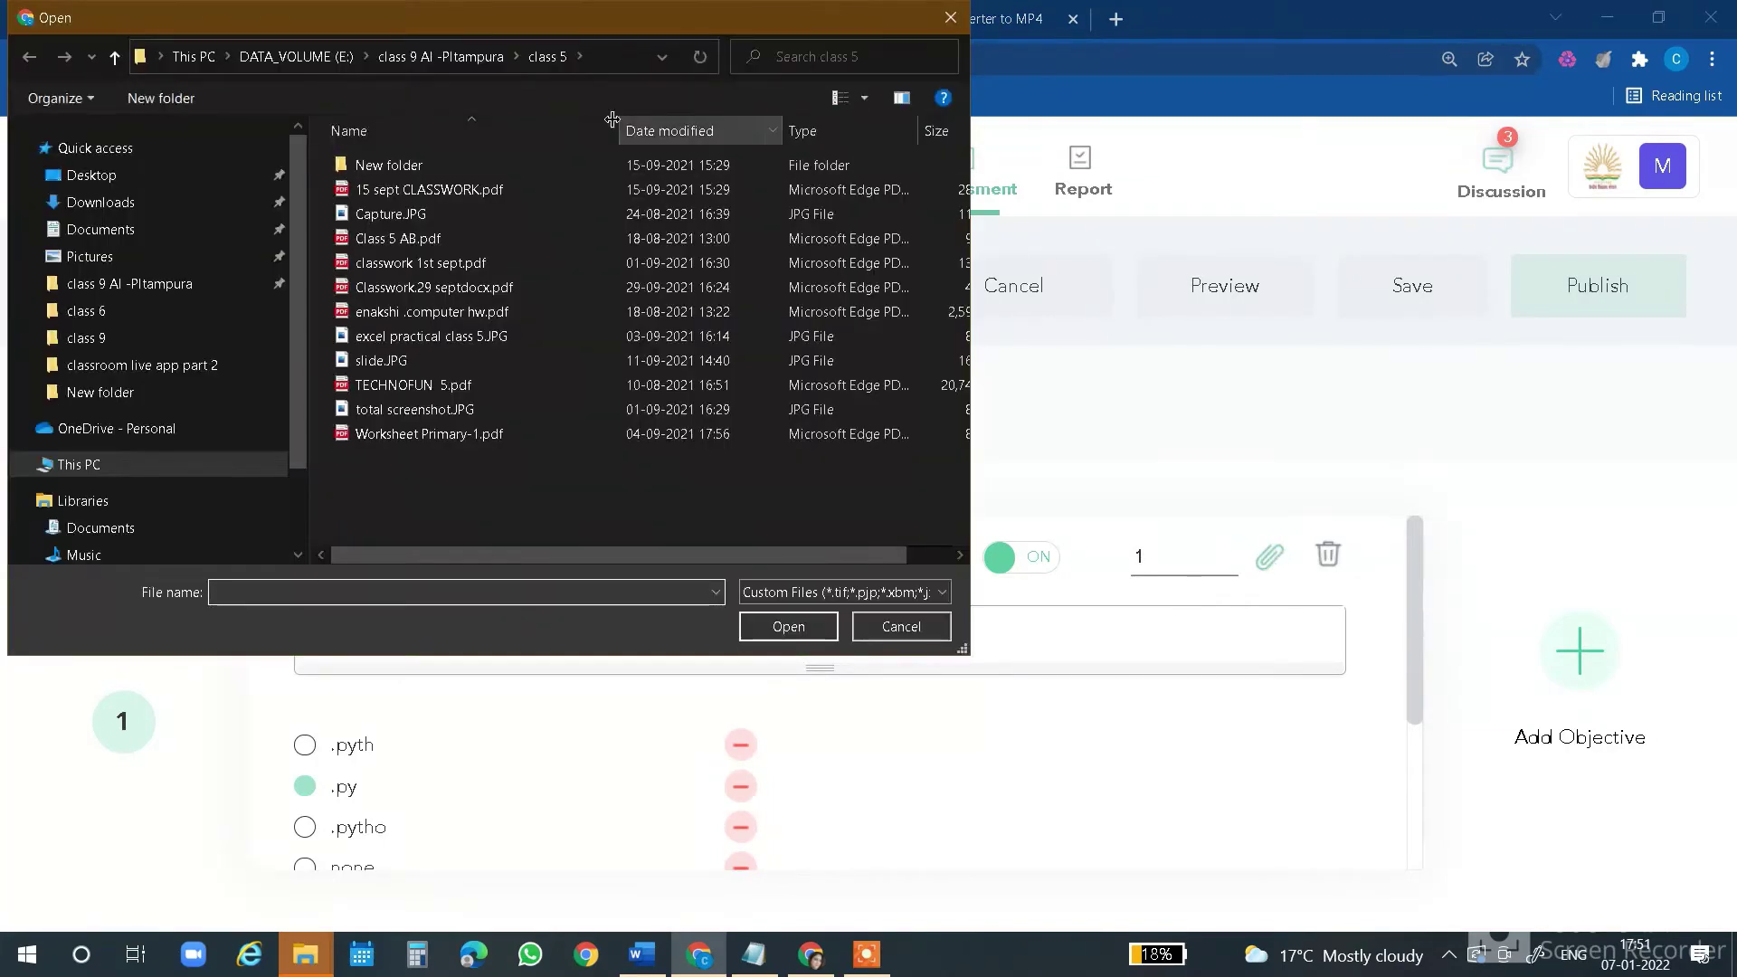
click(91, 337)
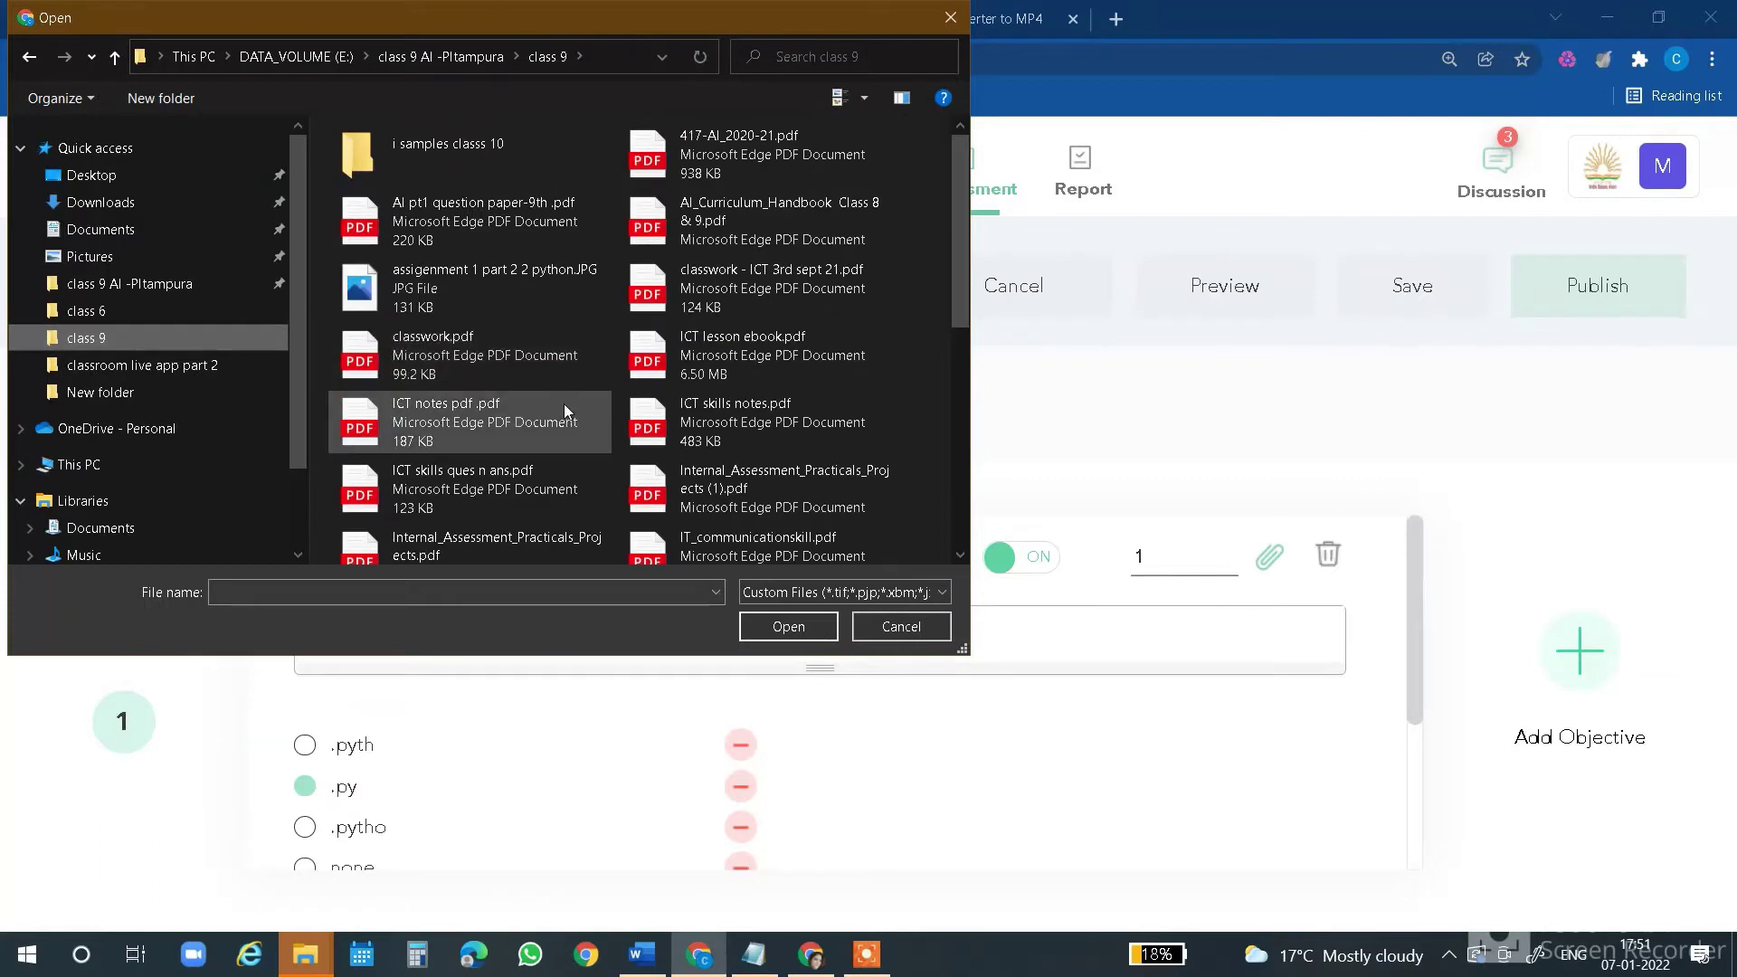
click(427, 286)
click(757, 633)
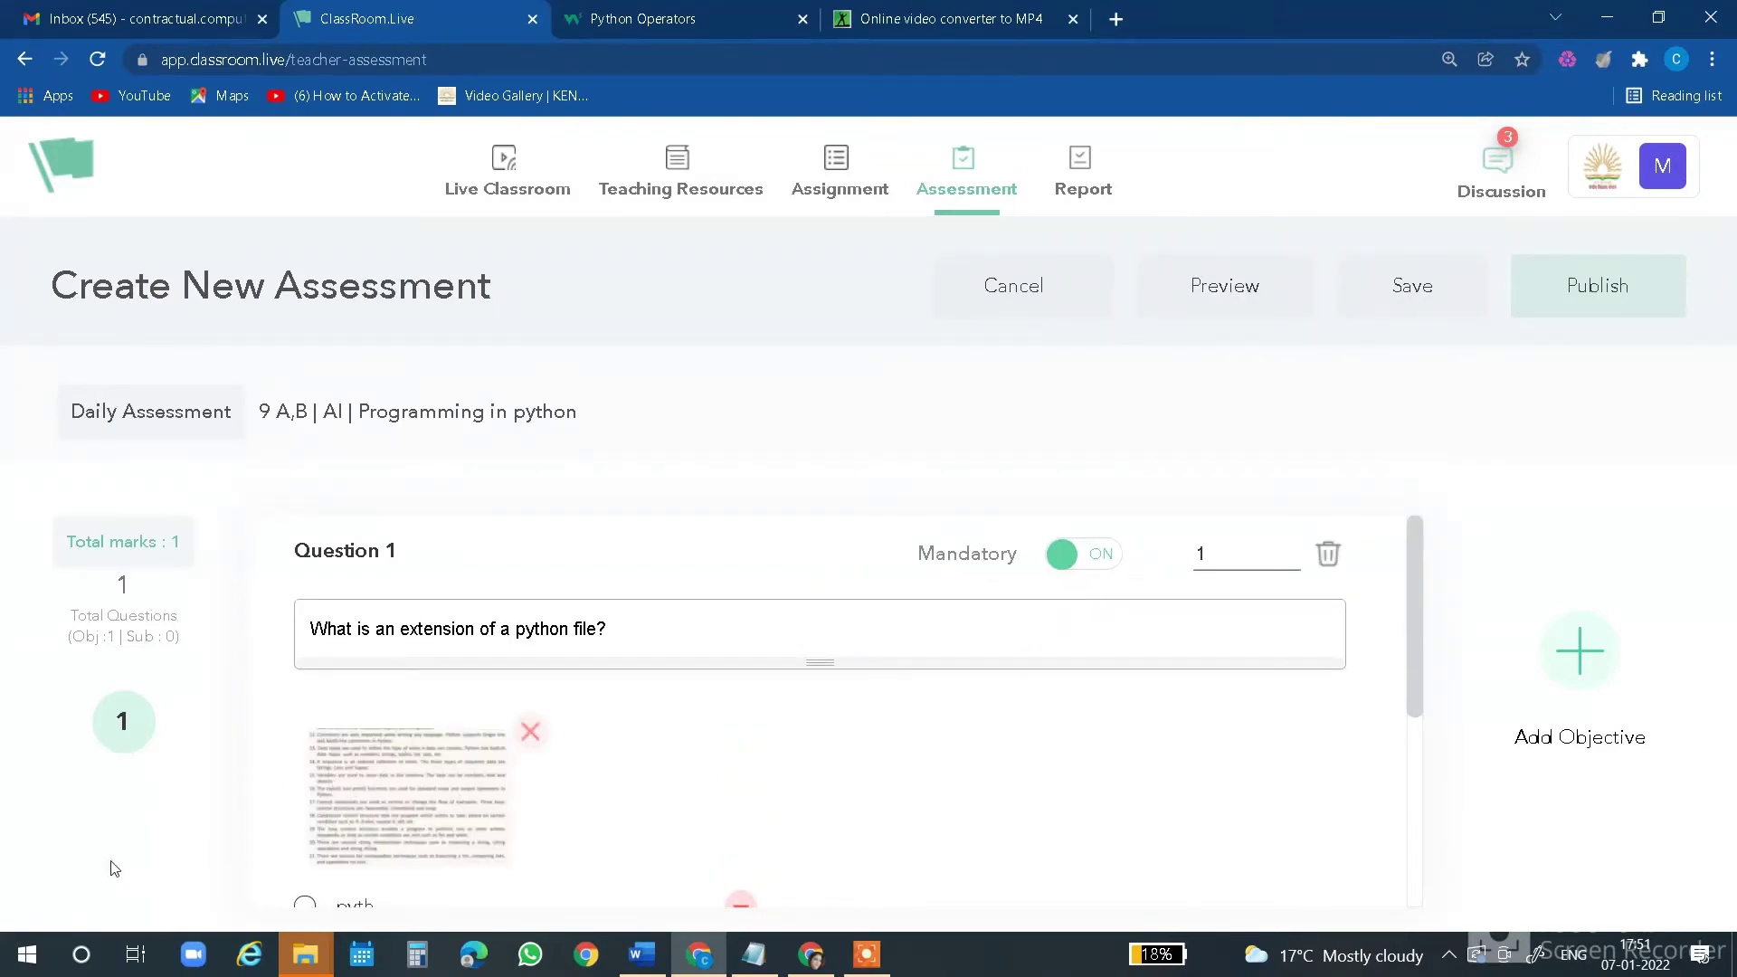
Label Question 1's difficulty as Easy and apply the "Programming in python" topic analytics tag
drag(1415, 592, 1419, 555)
drag(1413, 631, 1418, 848)
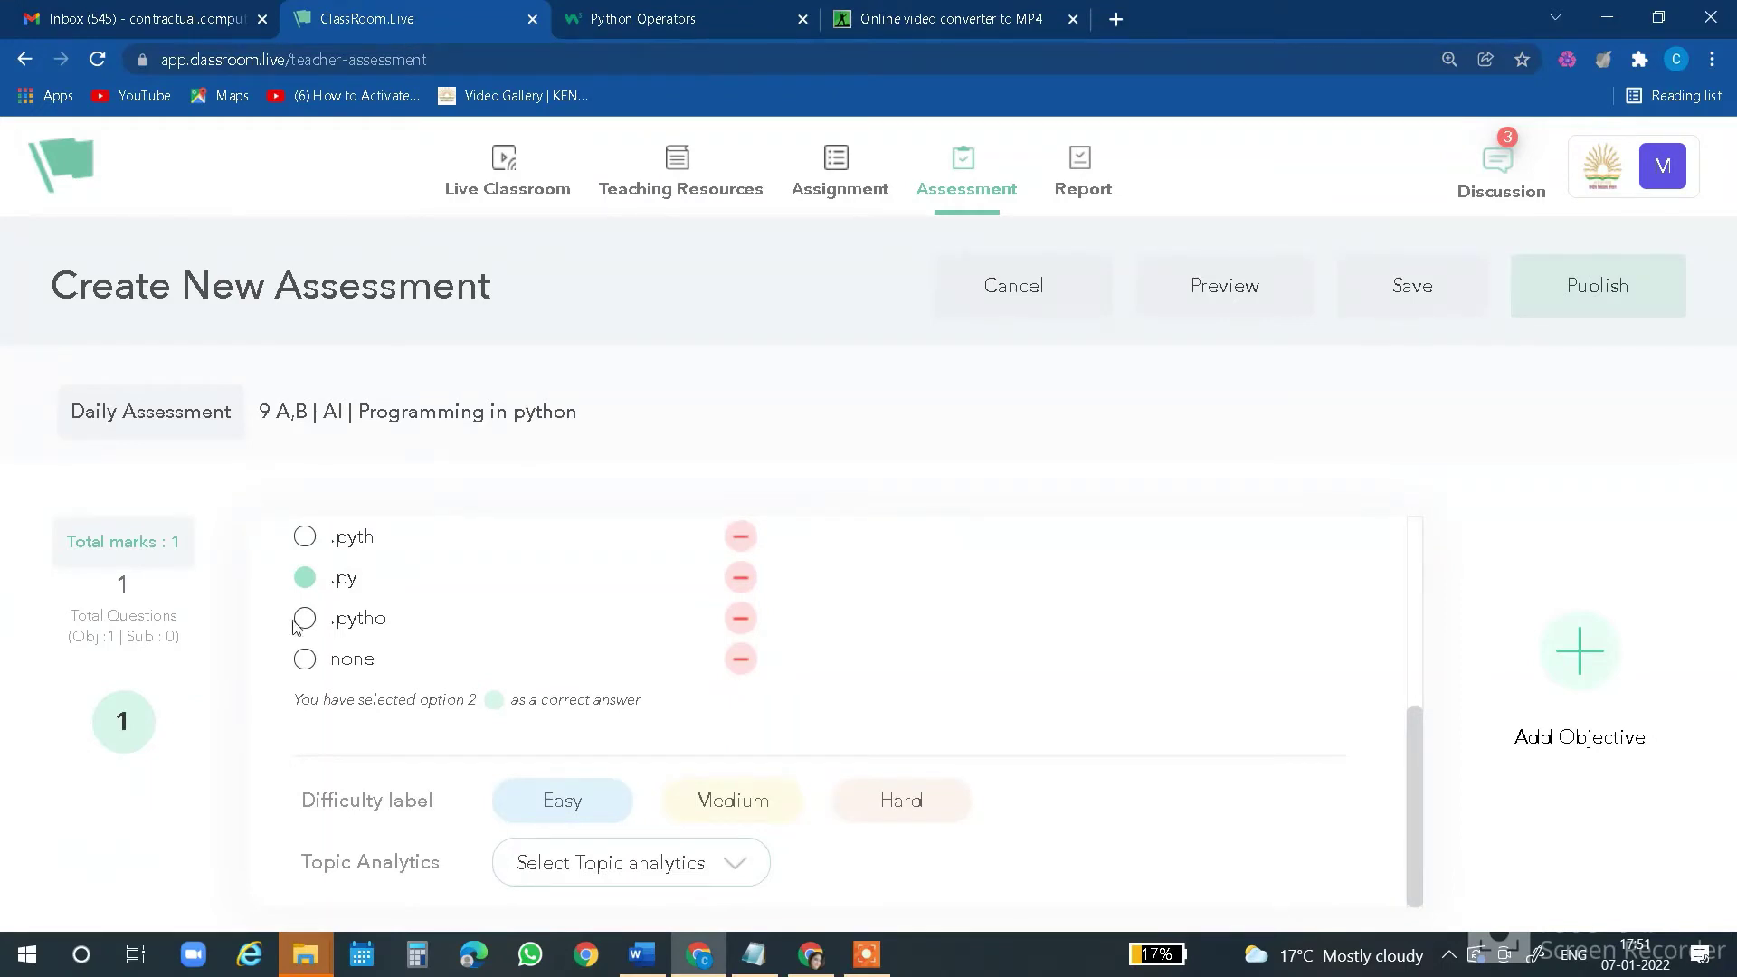
click(578, 813)
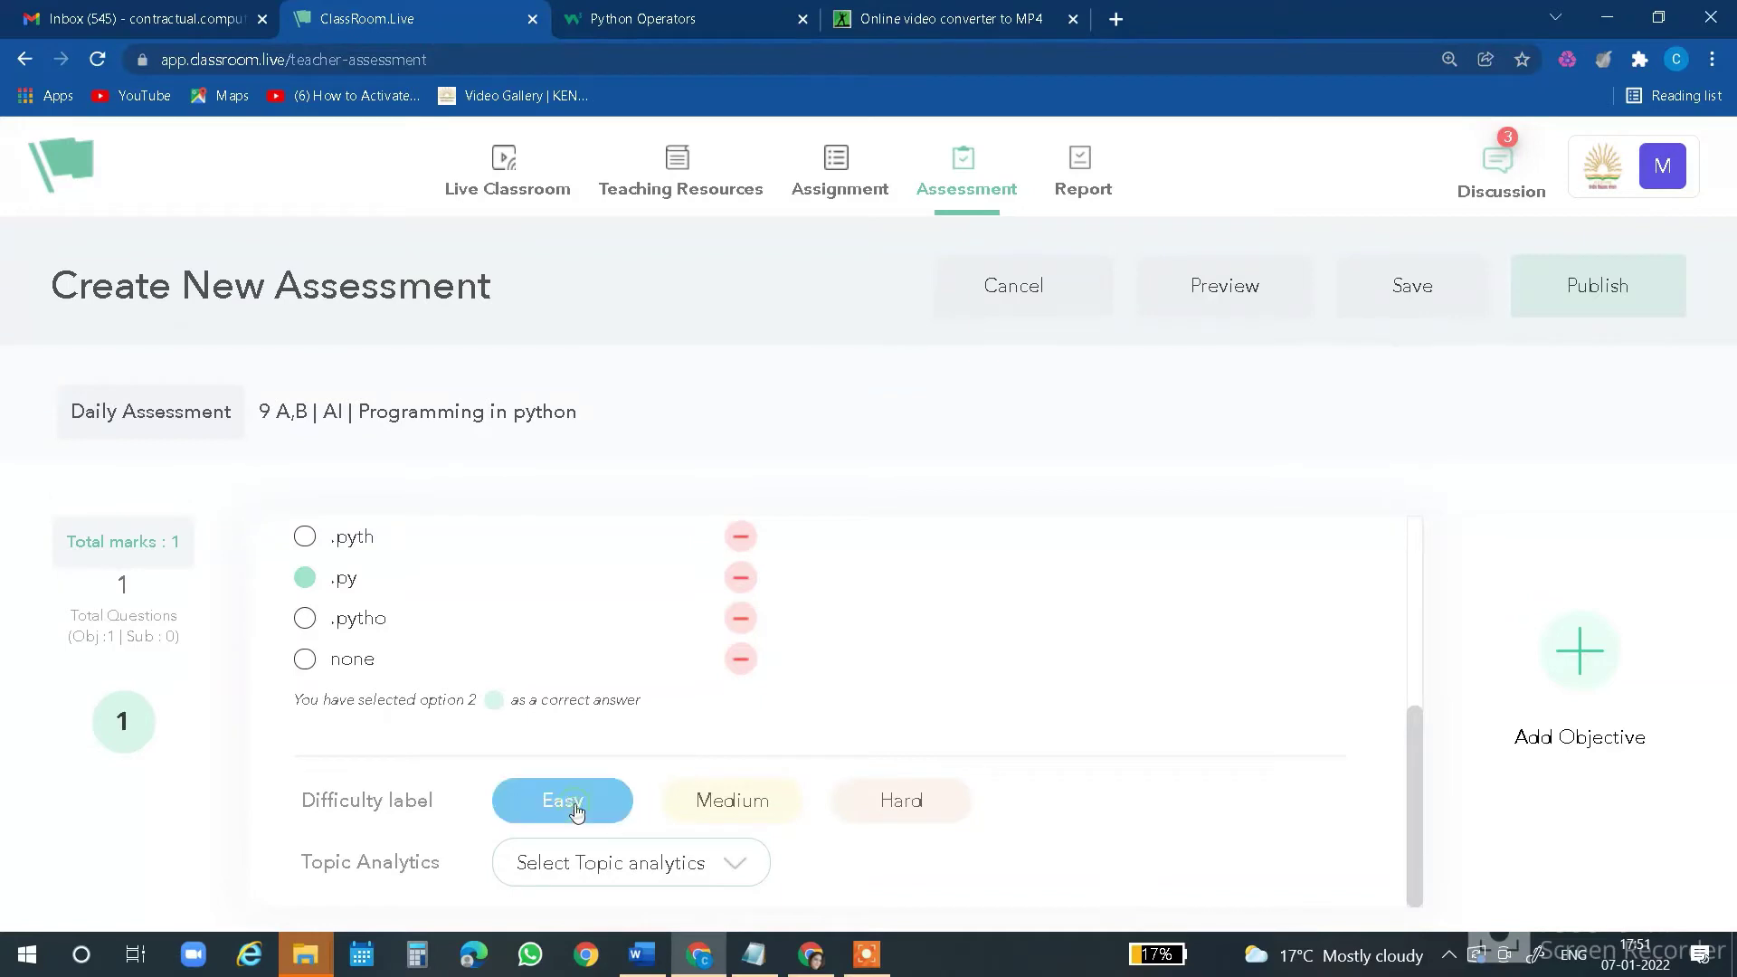
click(735, 866)
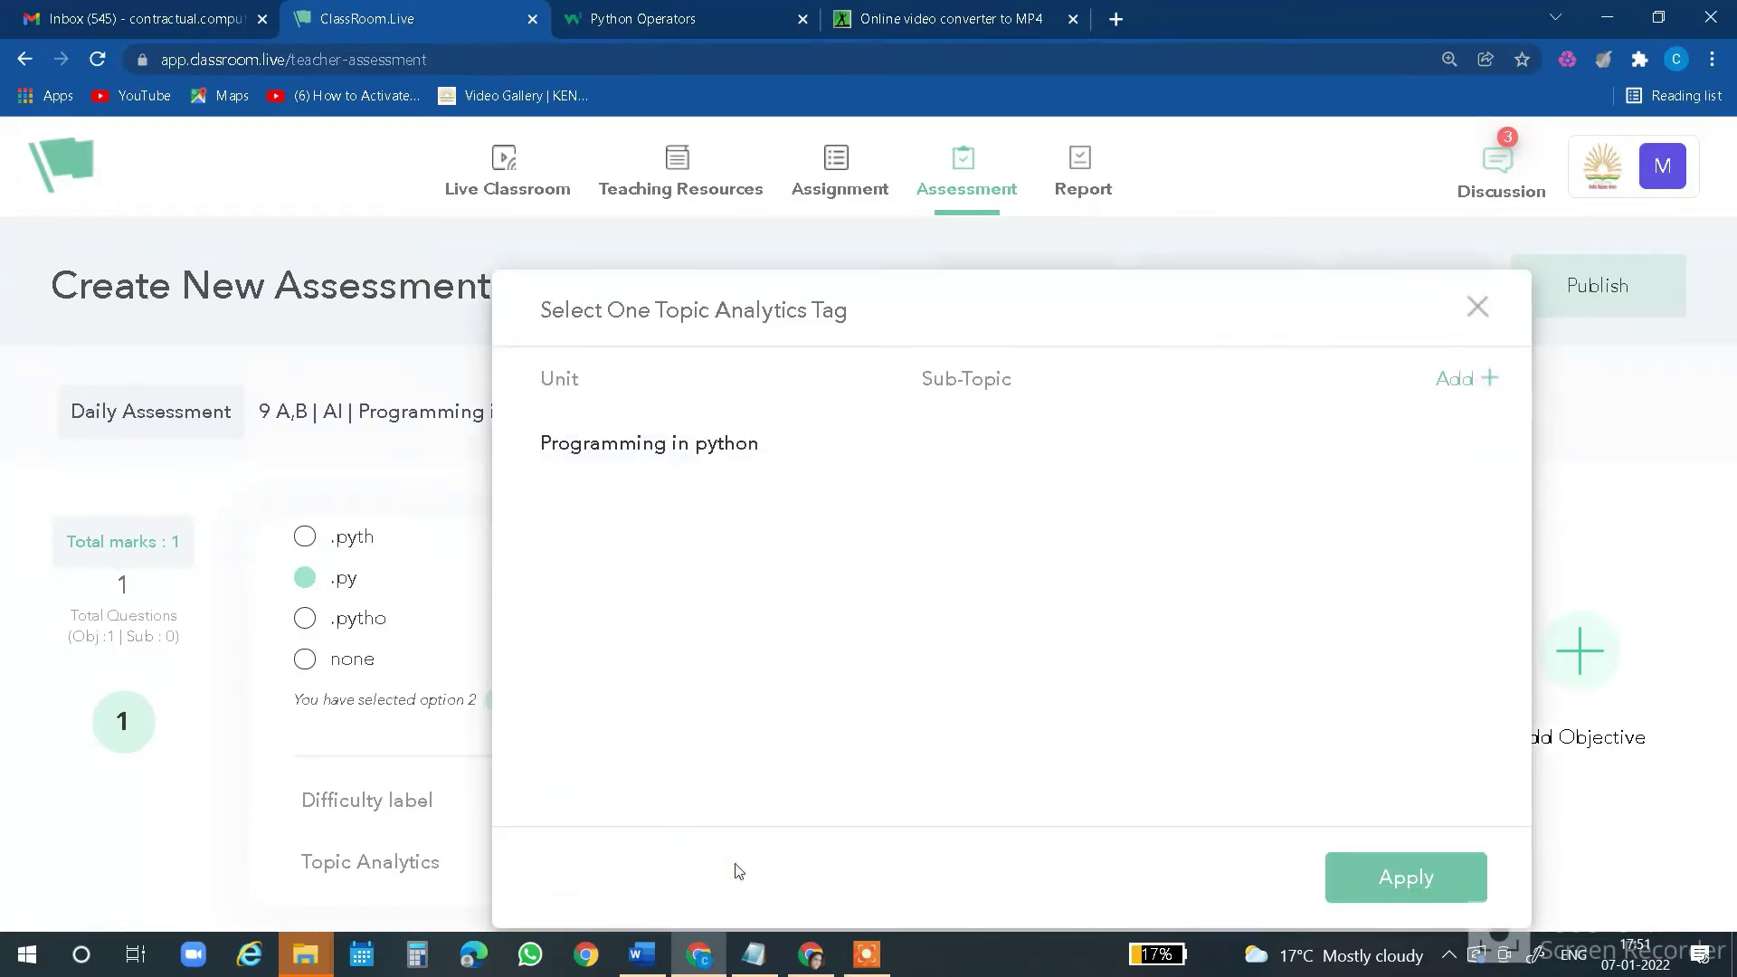
click(735, 452)
click(1366, 875)
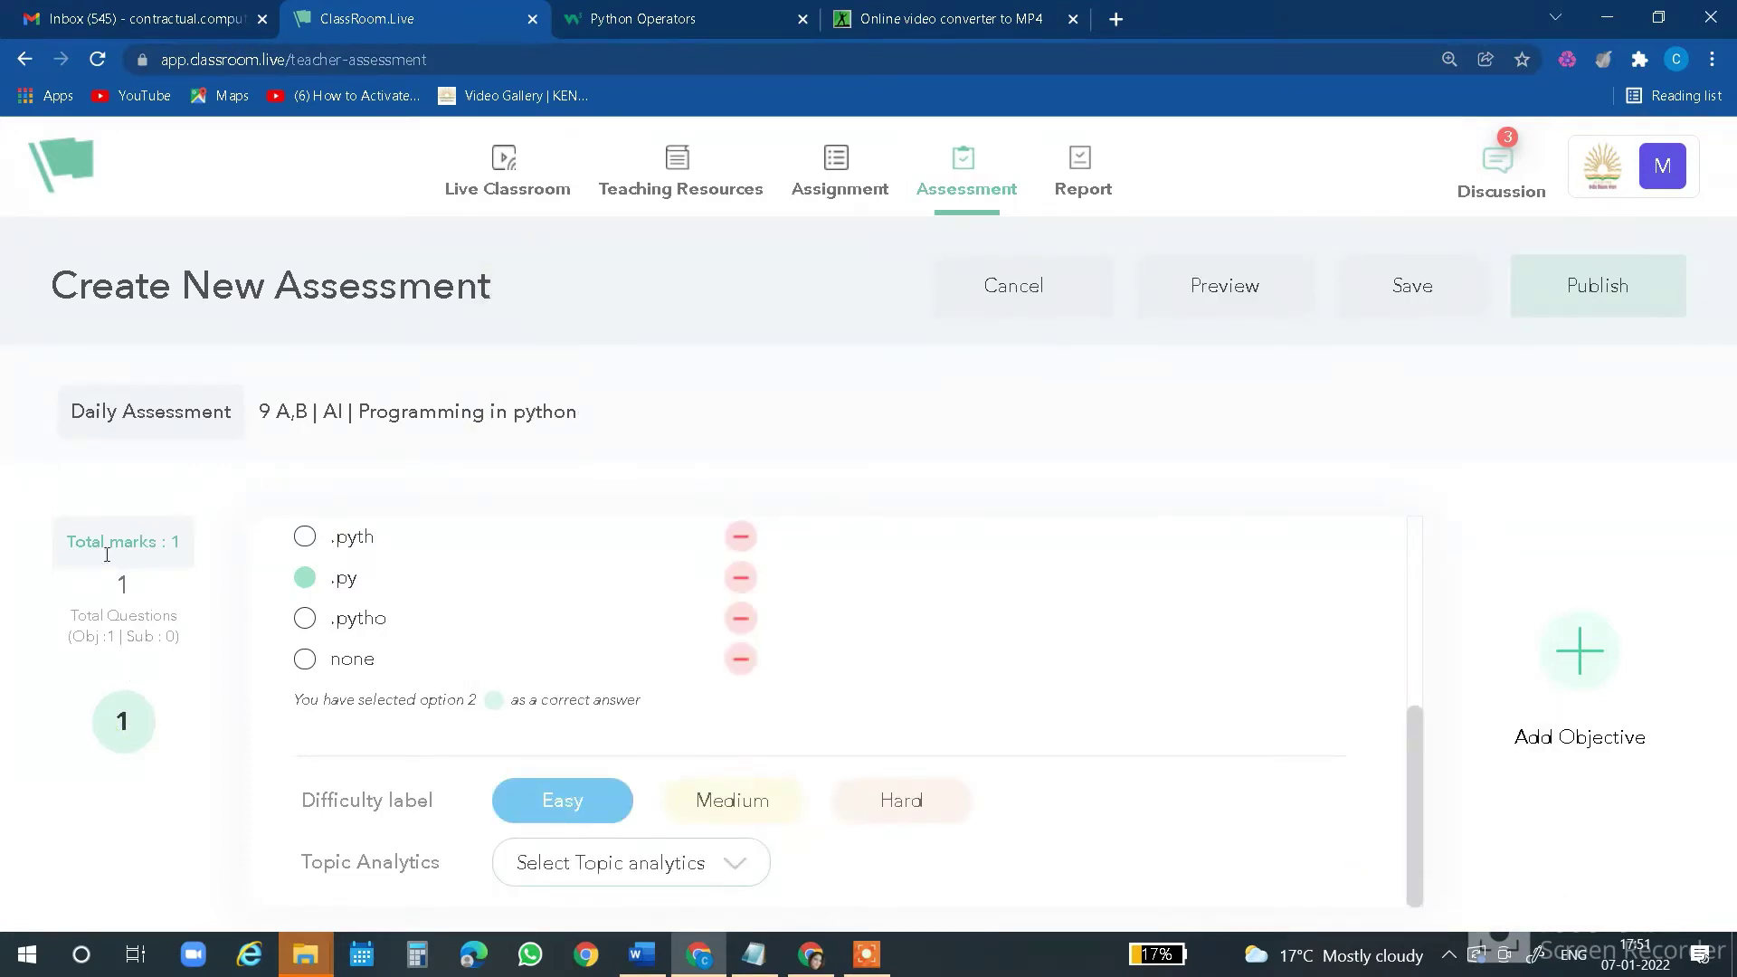
Add a second objective question of type MCQ to the assessment
scroll(882, 710, up, 5)
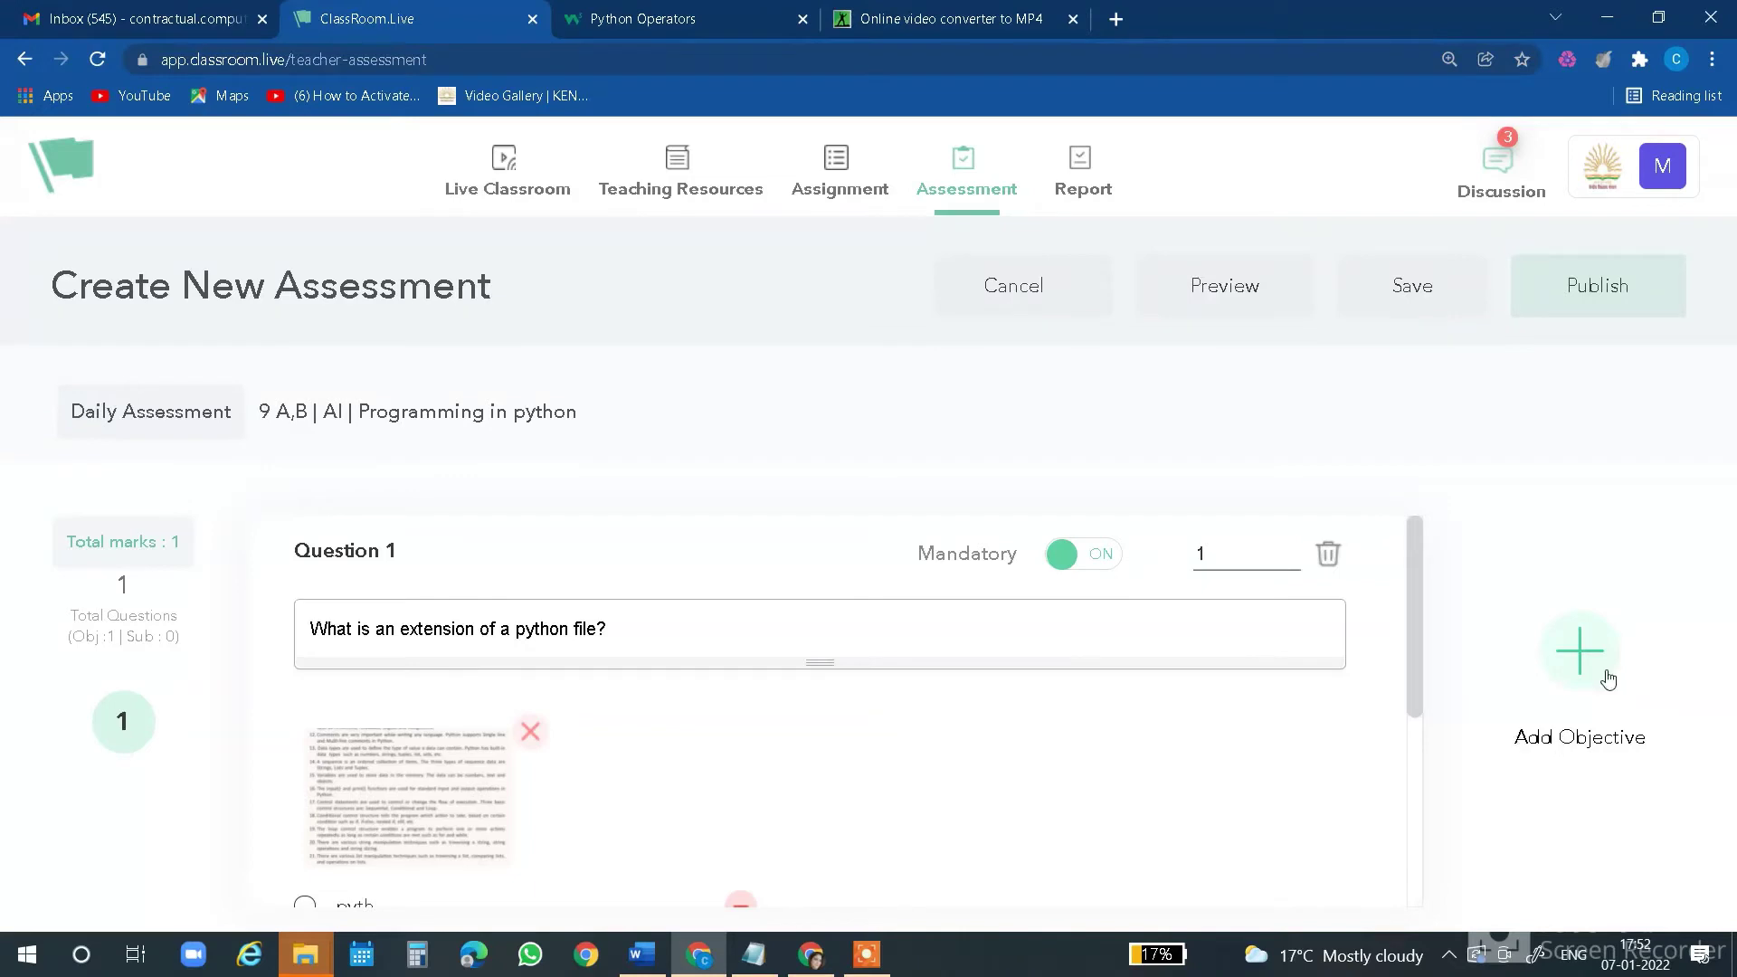
click(1579, 654)
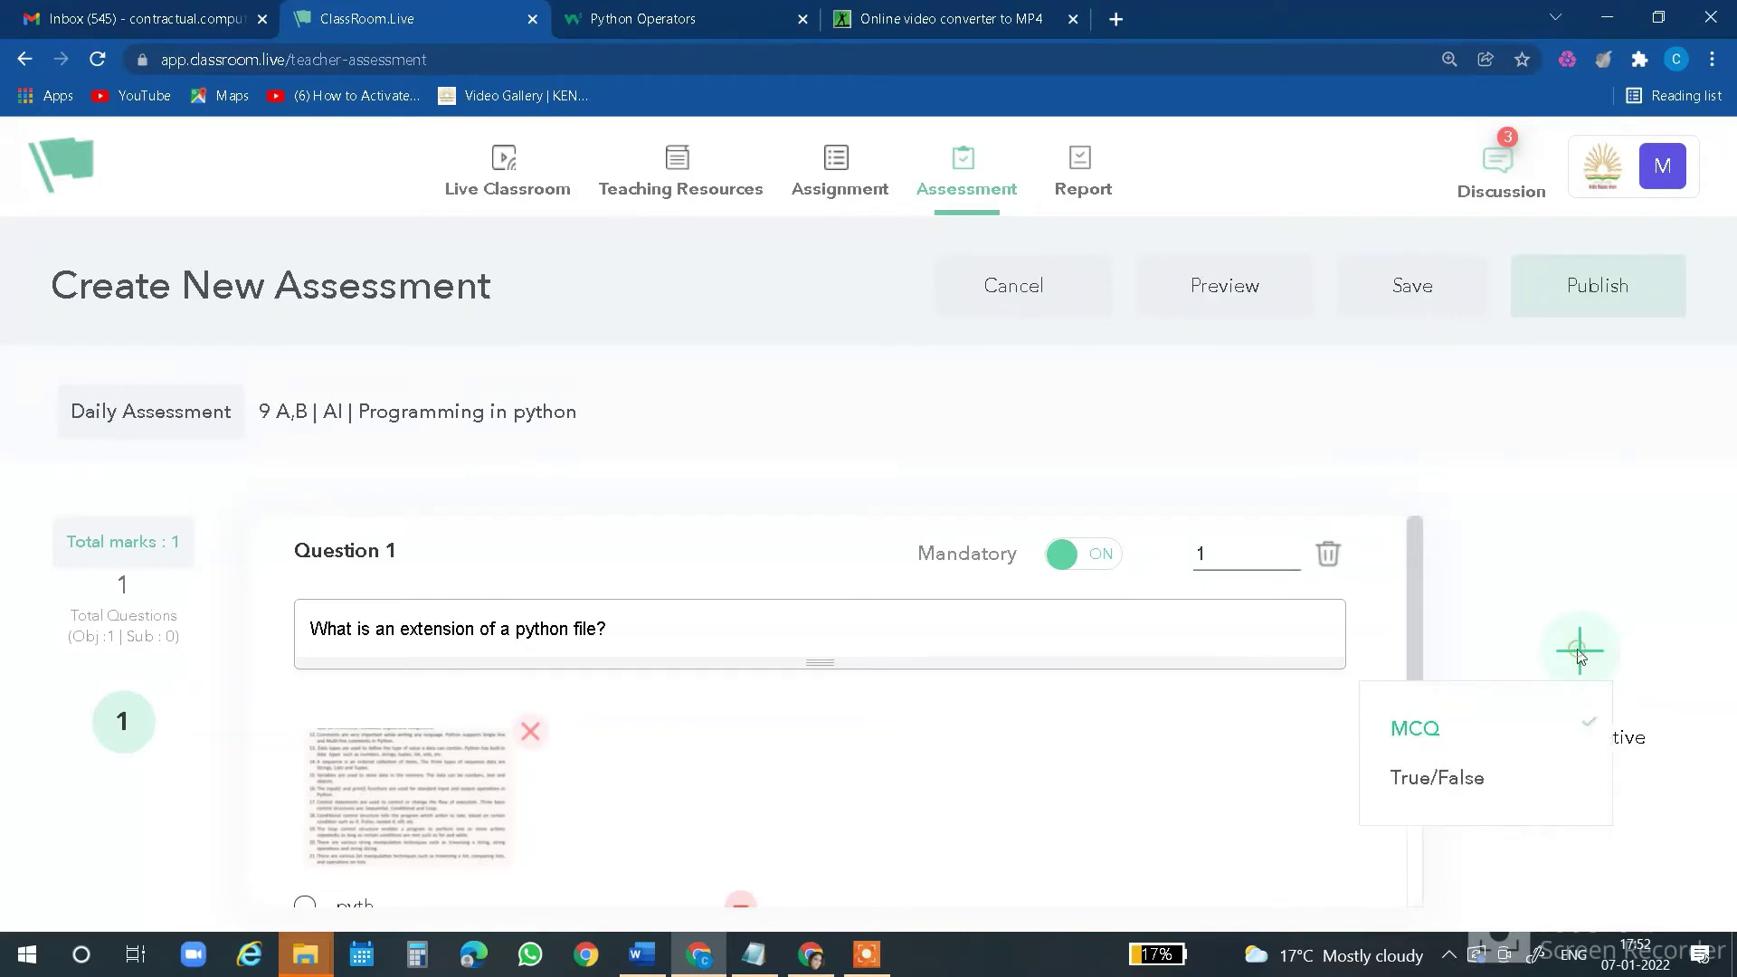
click(1421, 726)
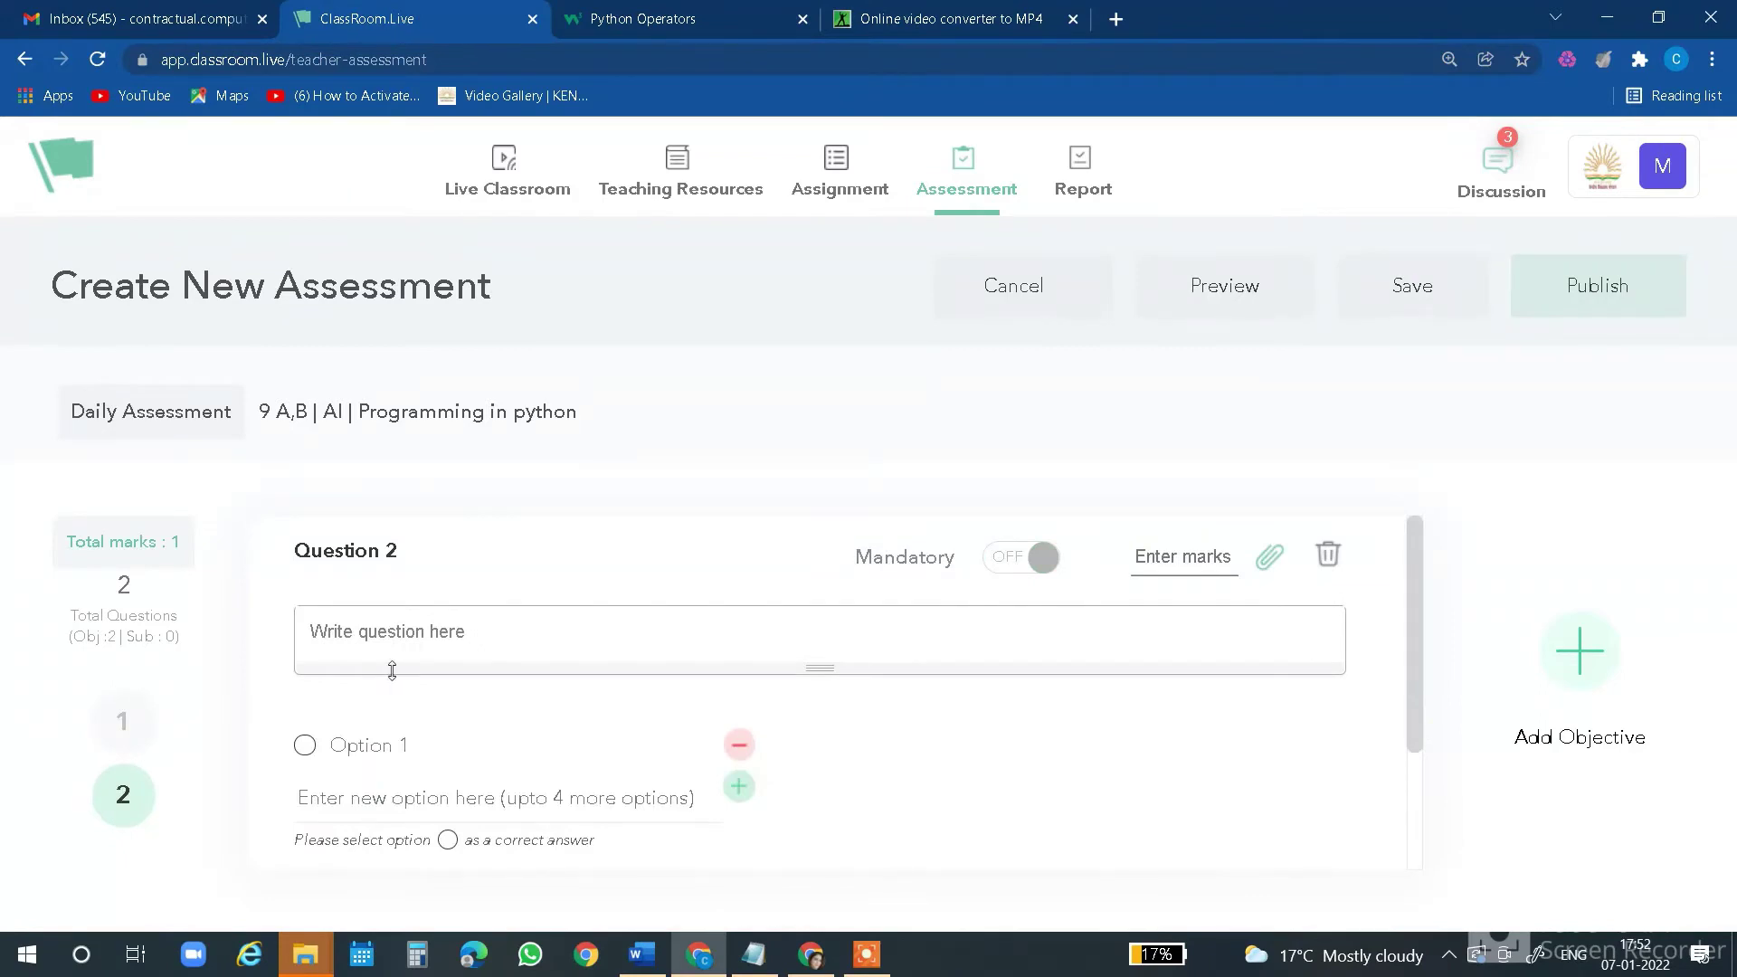
scroll(504, 678, down, 2)
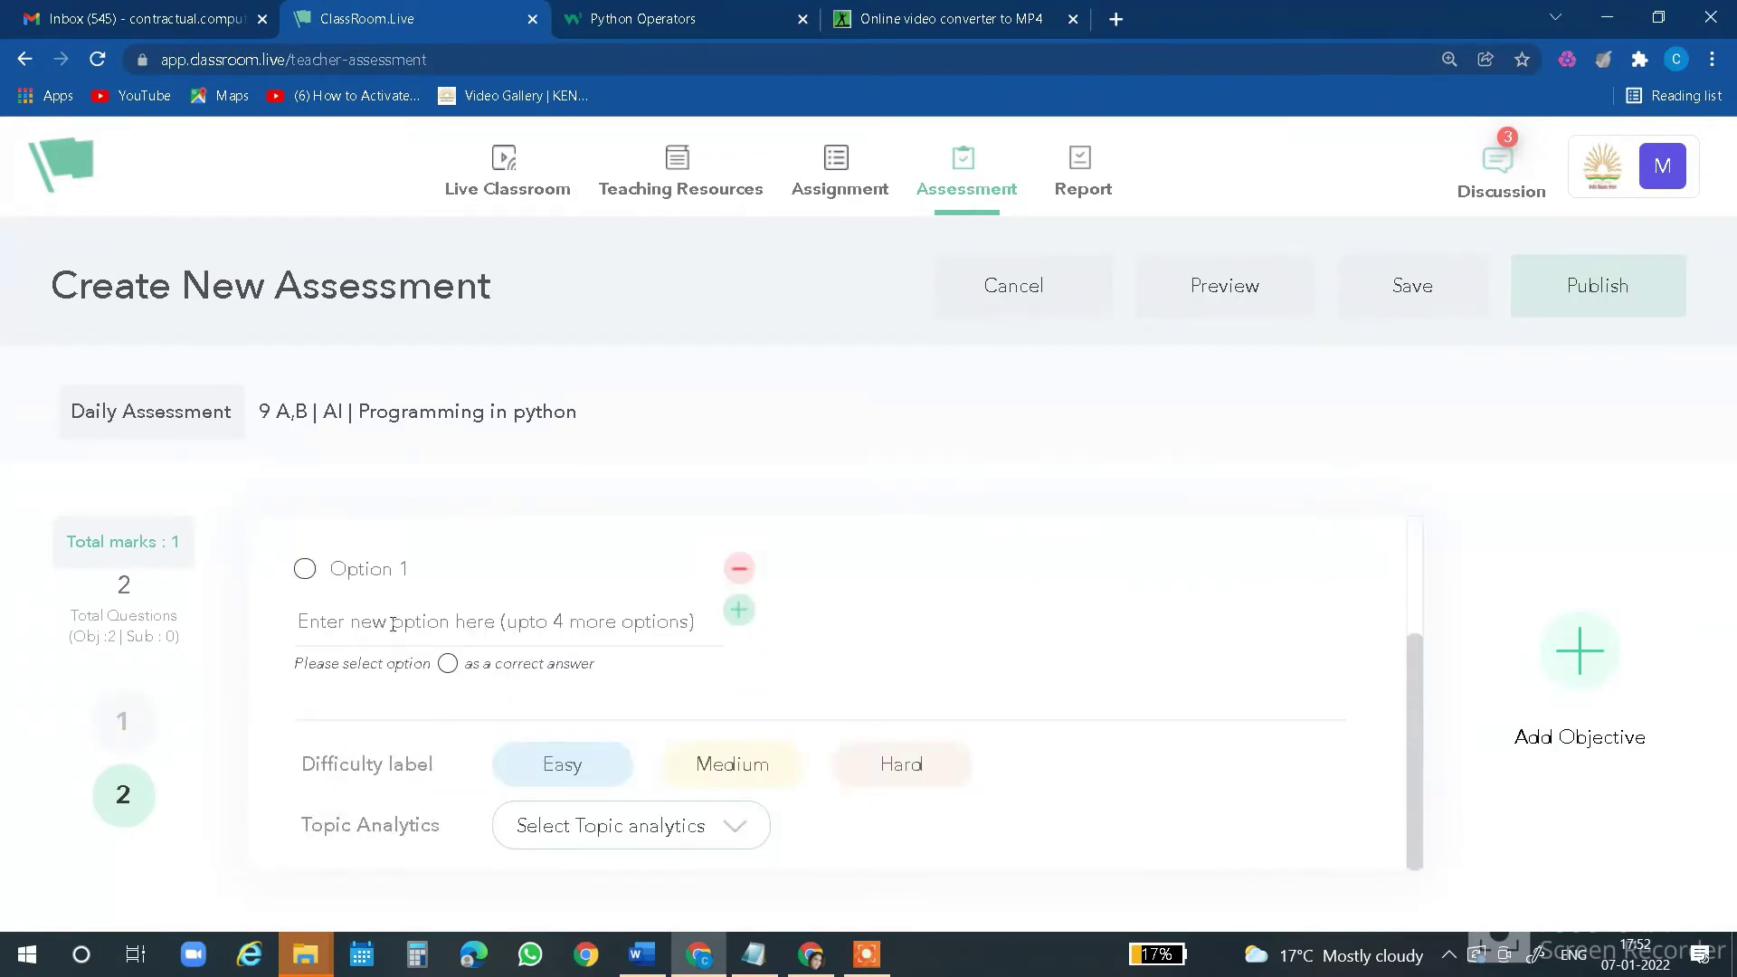
scroll(429, 754, up, 2)
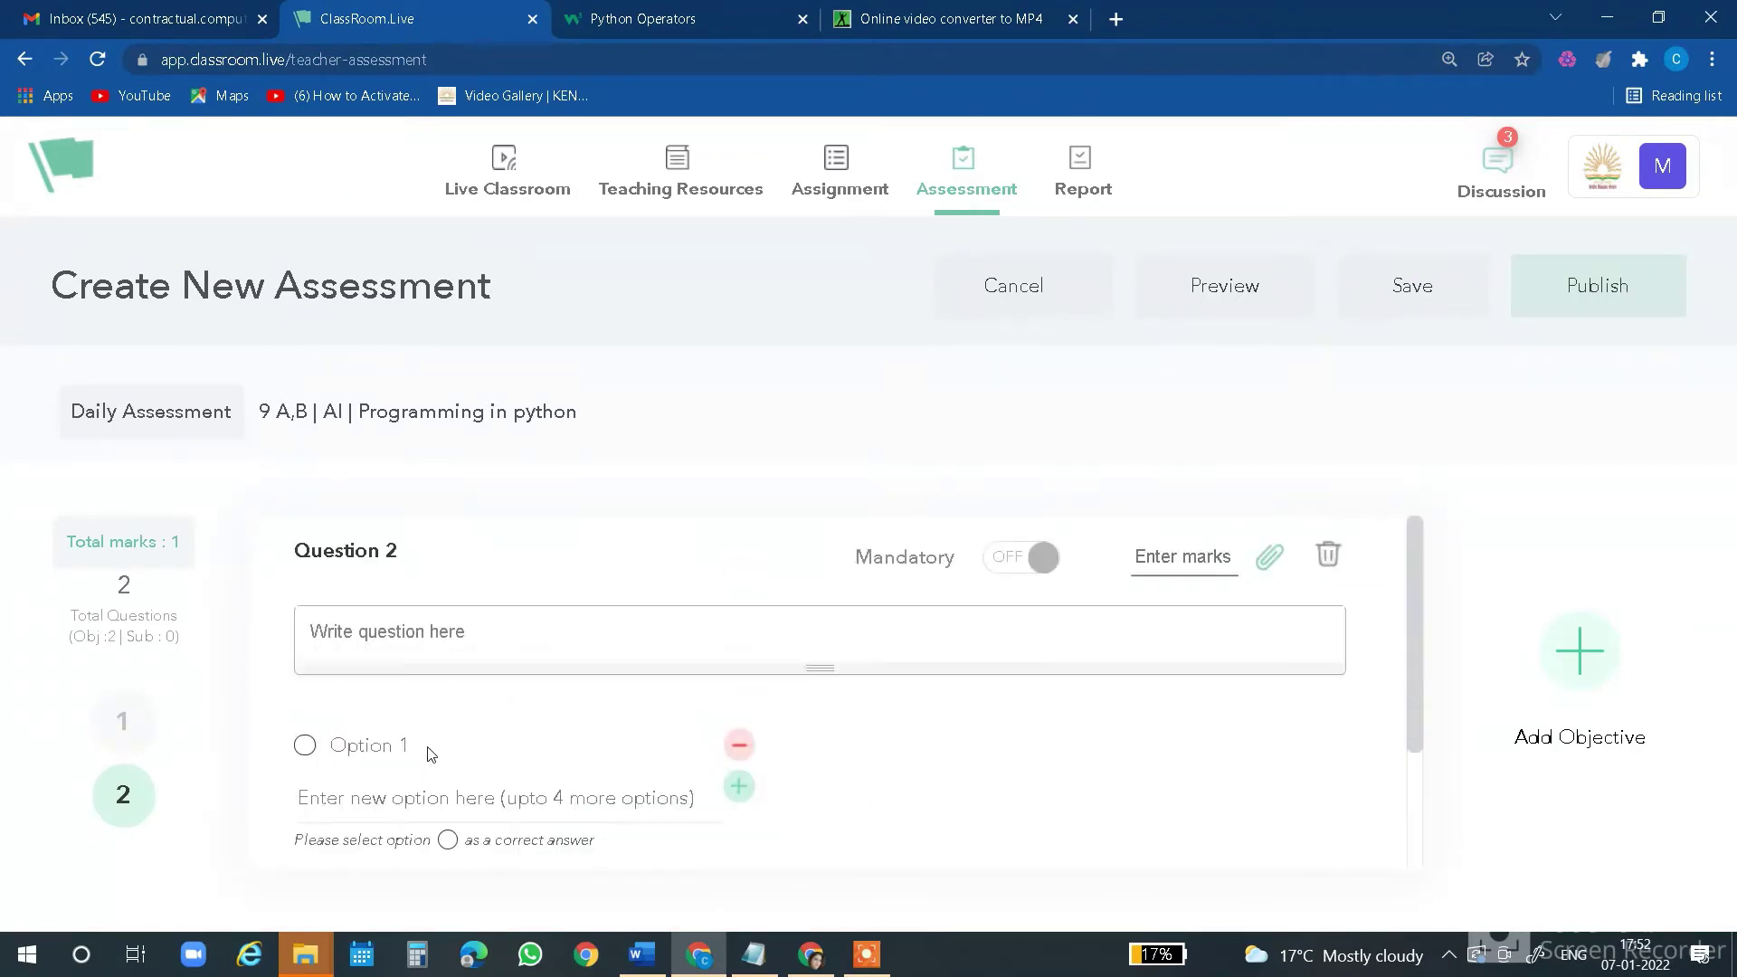
Review Questions 1 and 2 by switching between them in the assessment
click(126, 723)
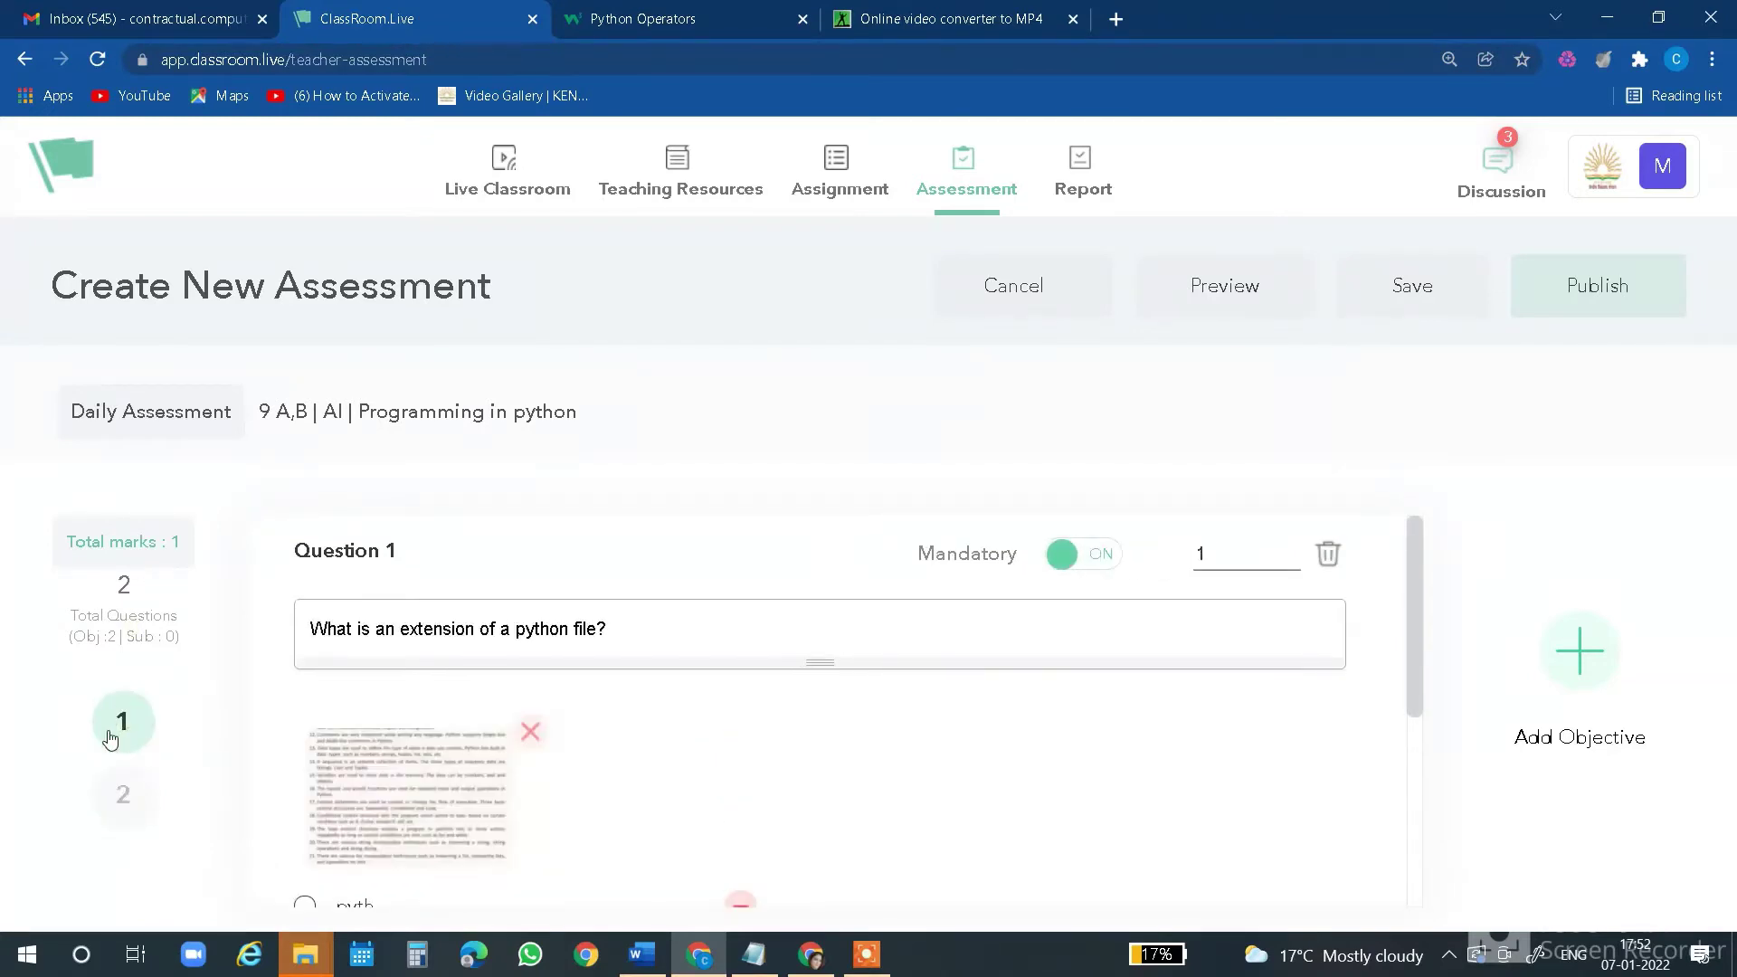
click(136, 783)
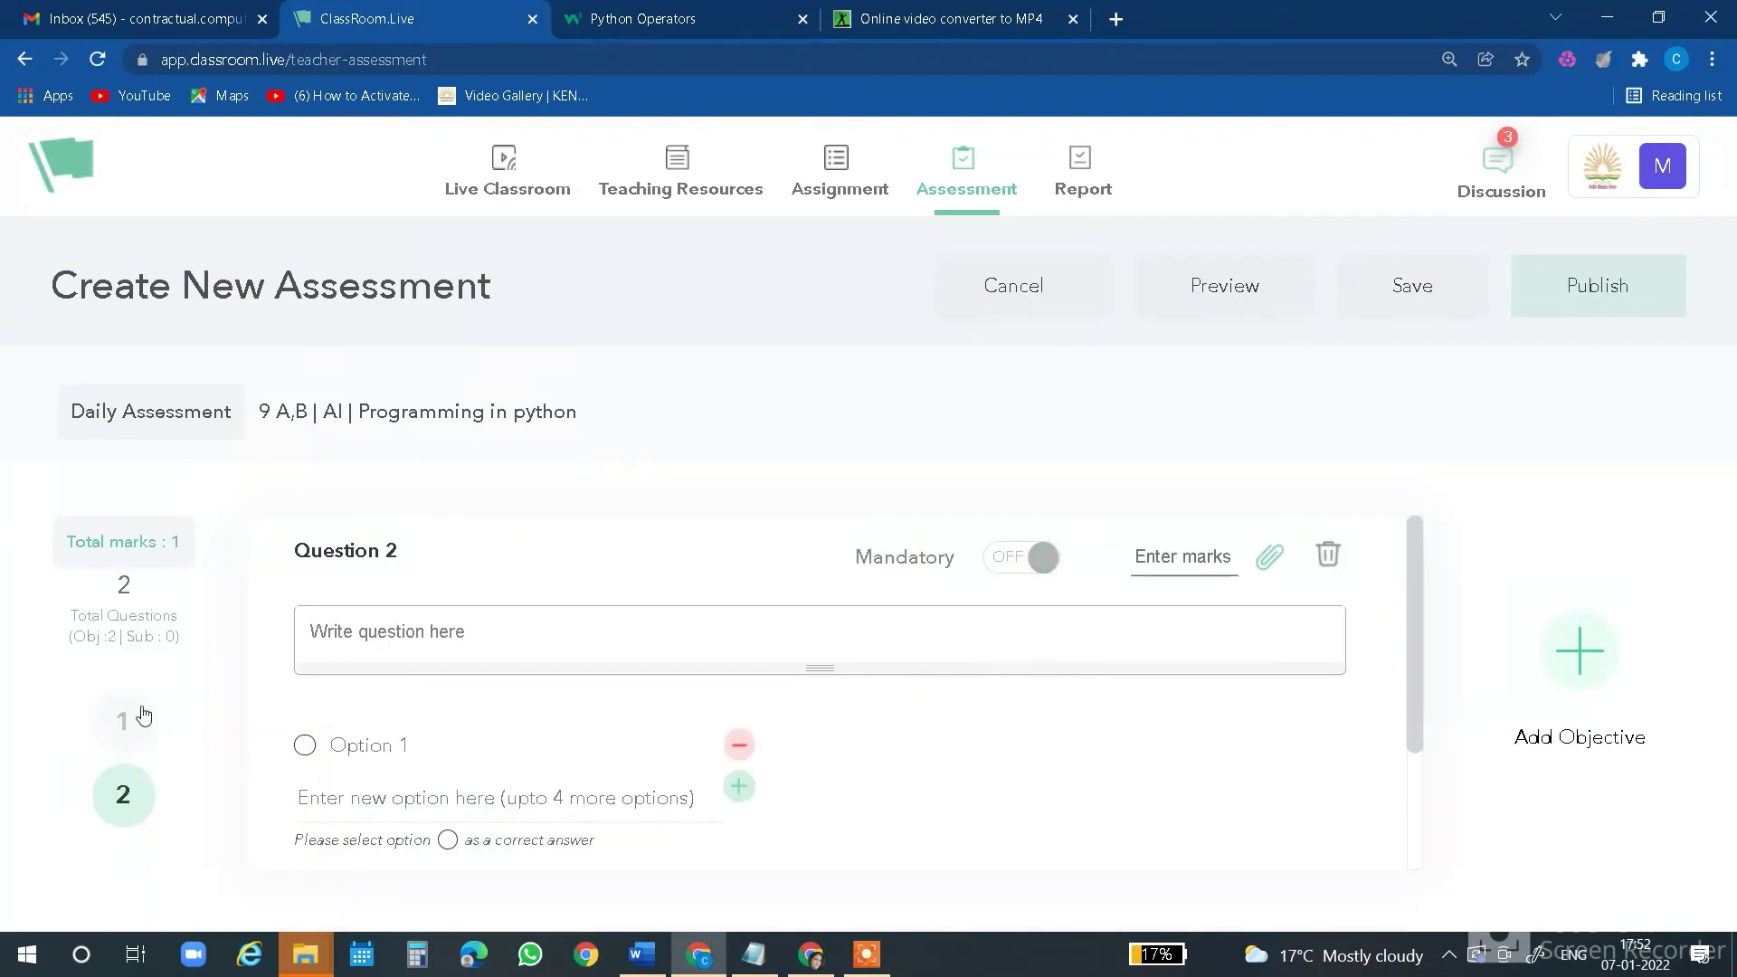
click(113, 729)
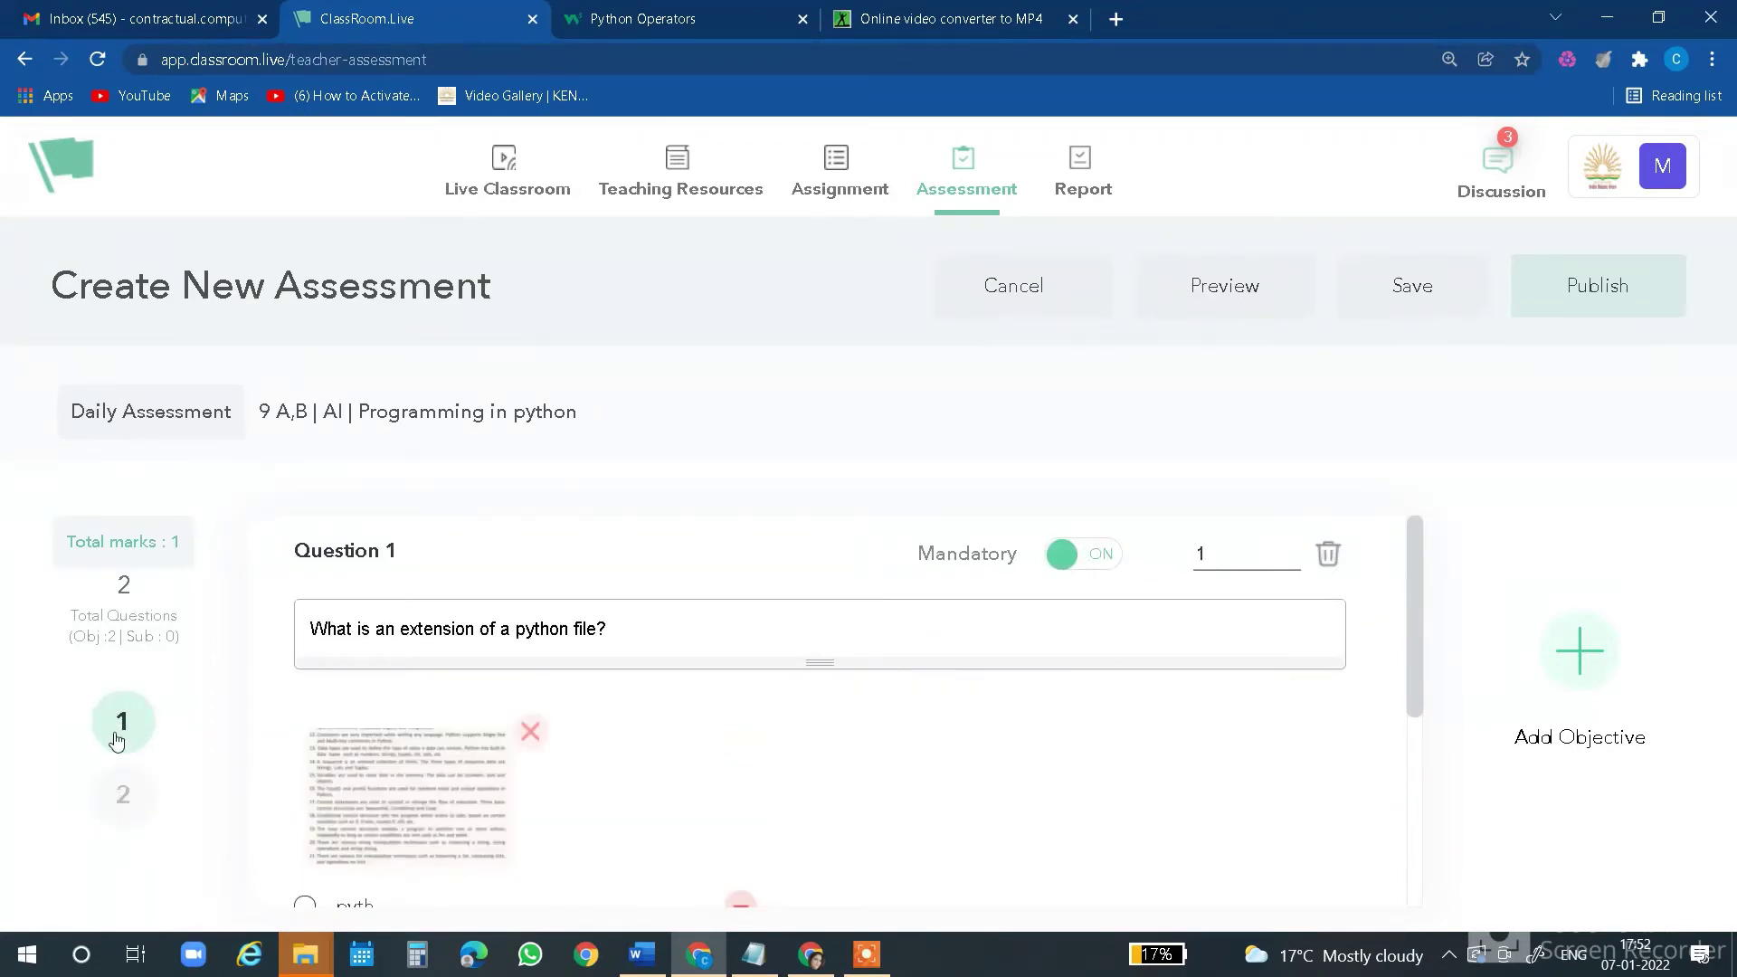
click(124, 800)
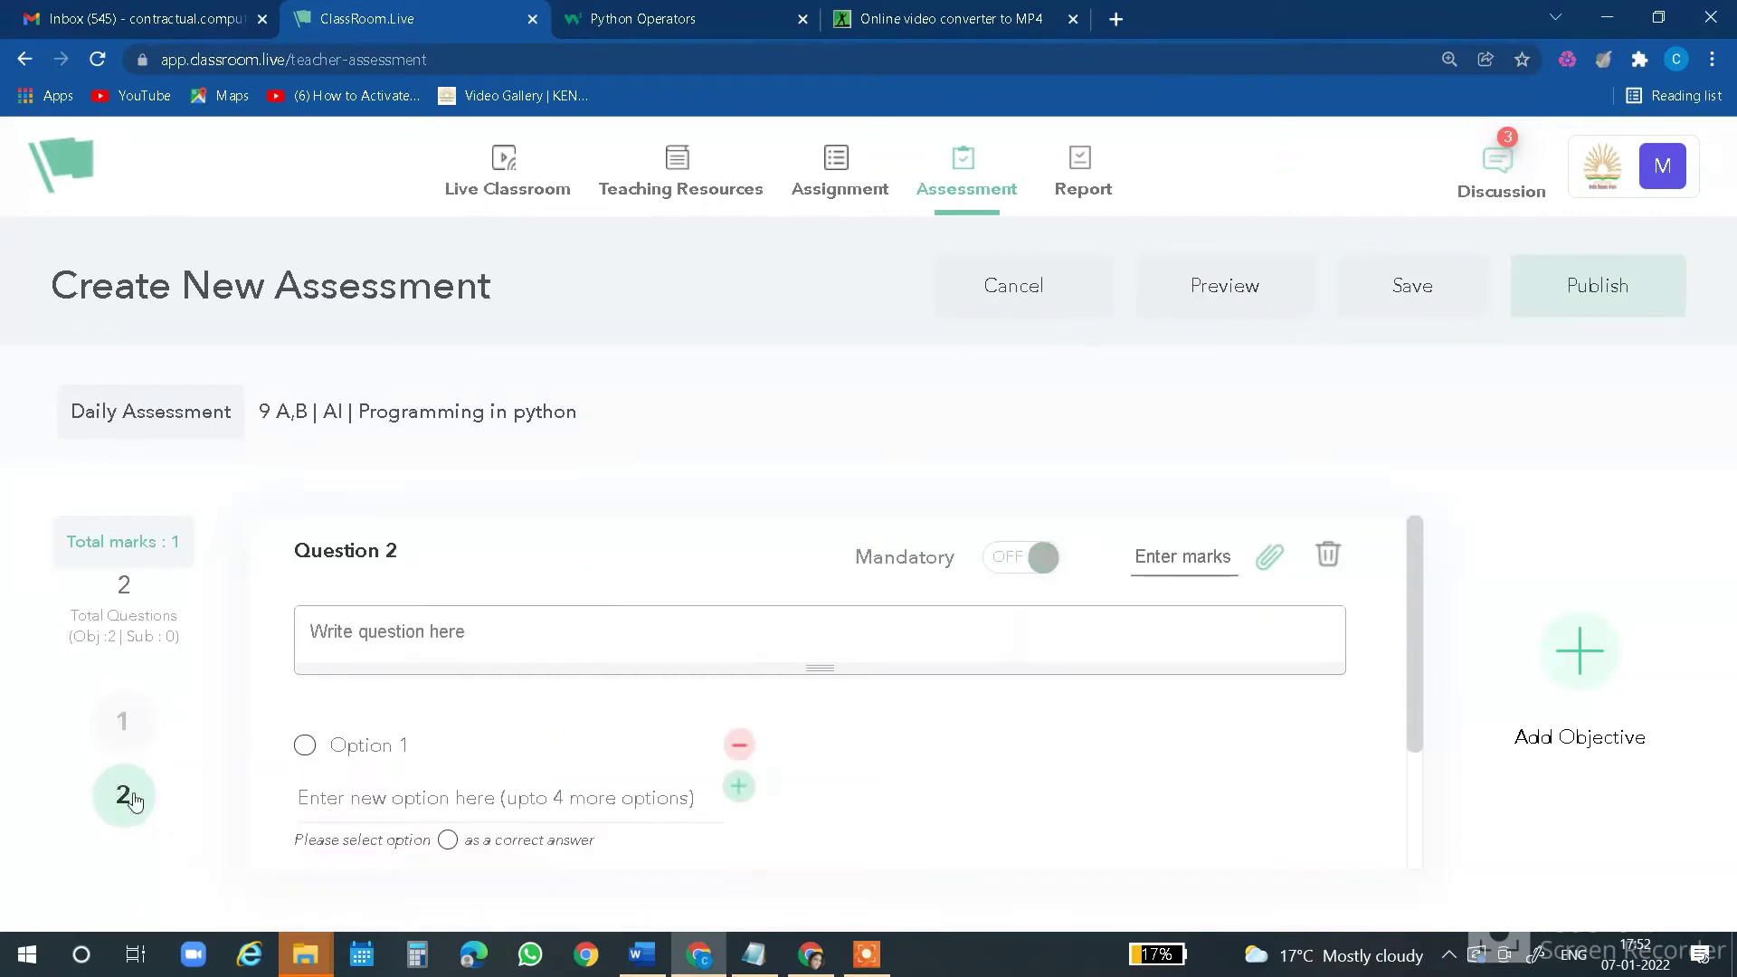
click(360, 658)
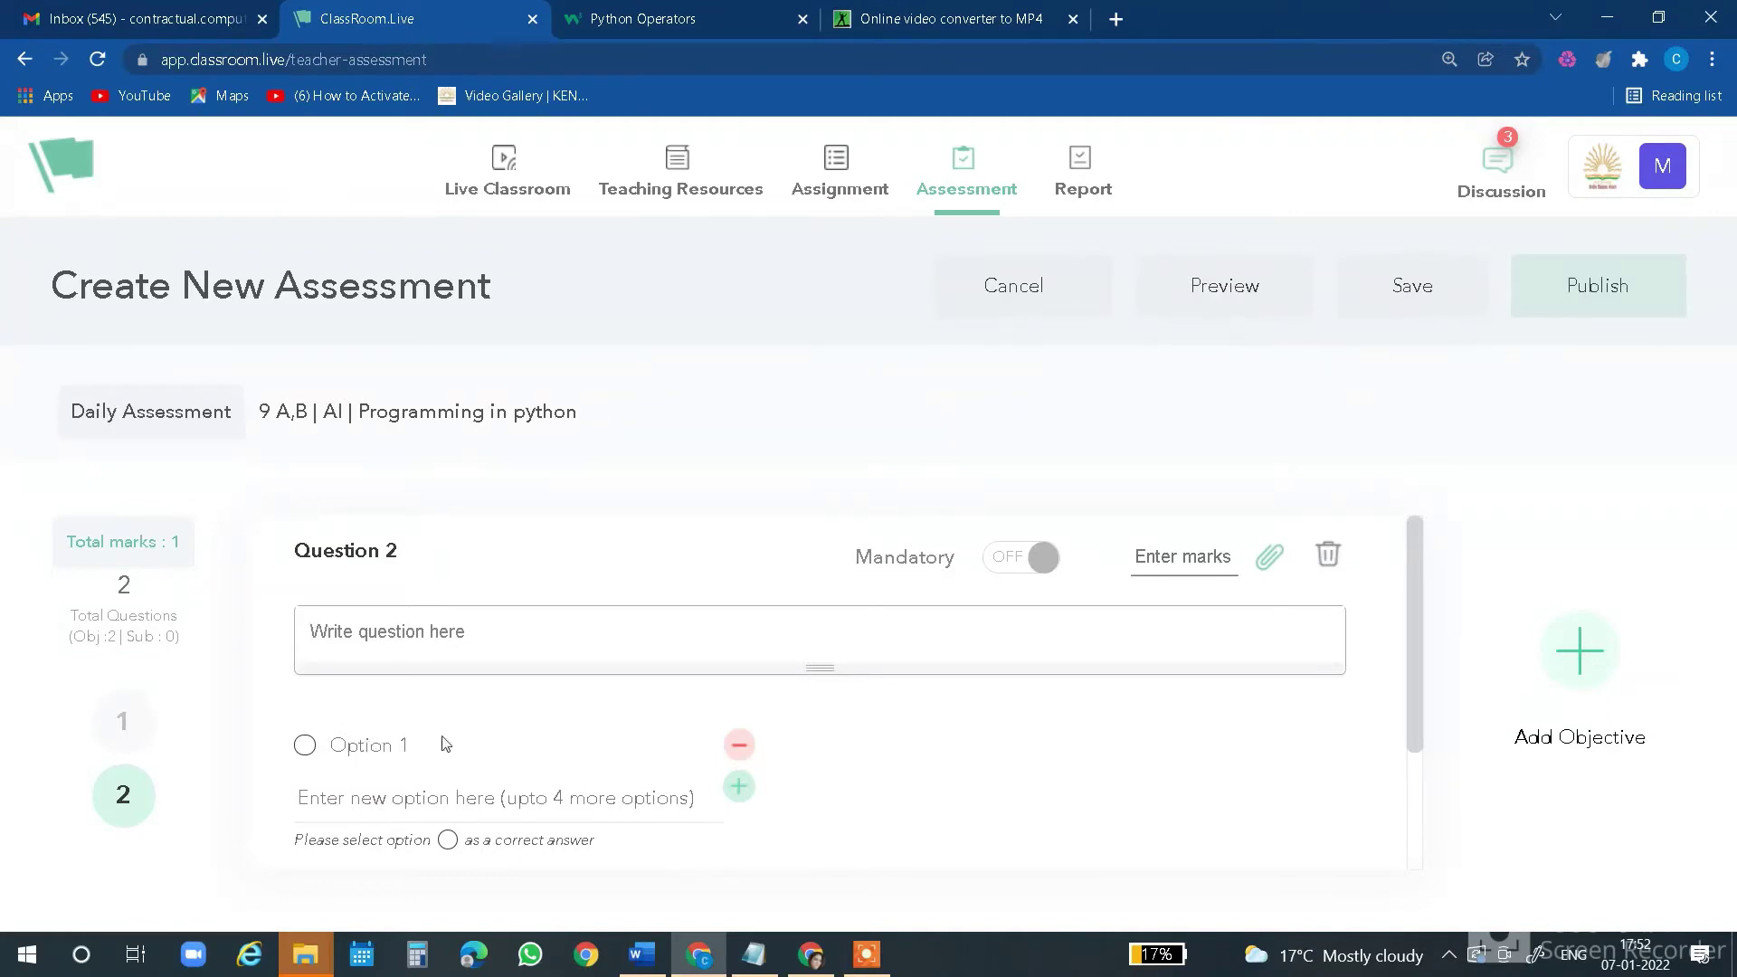
click(868, 972)
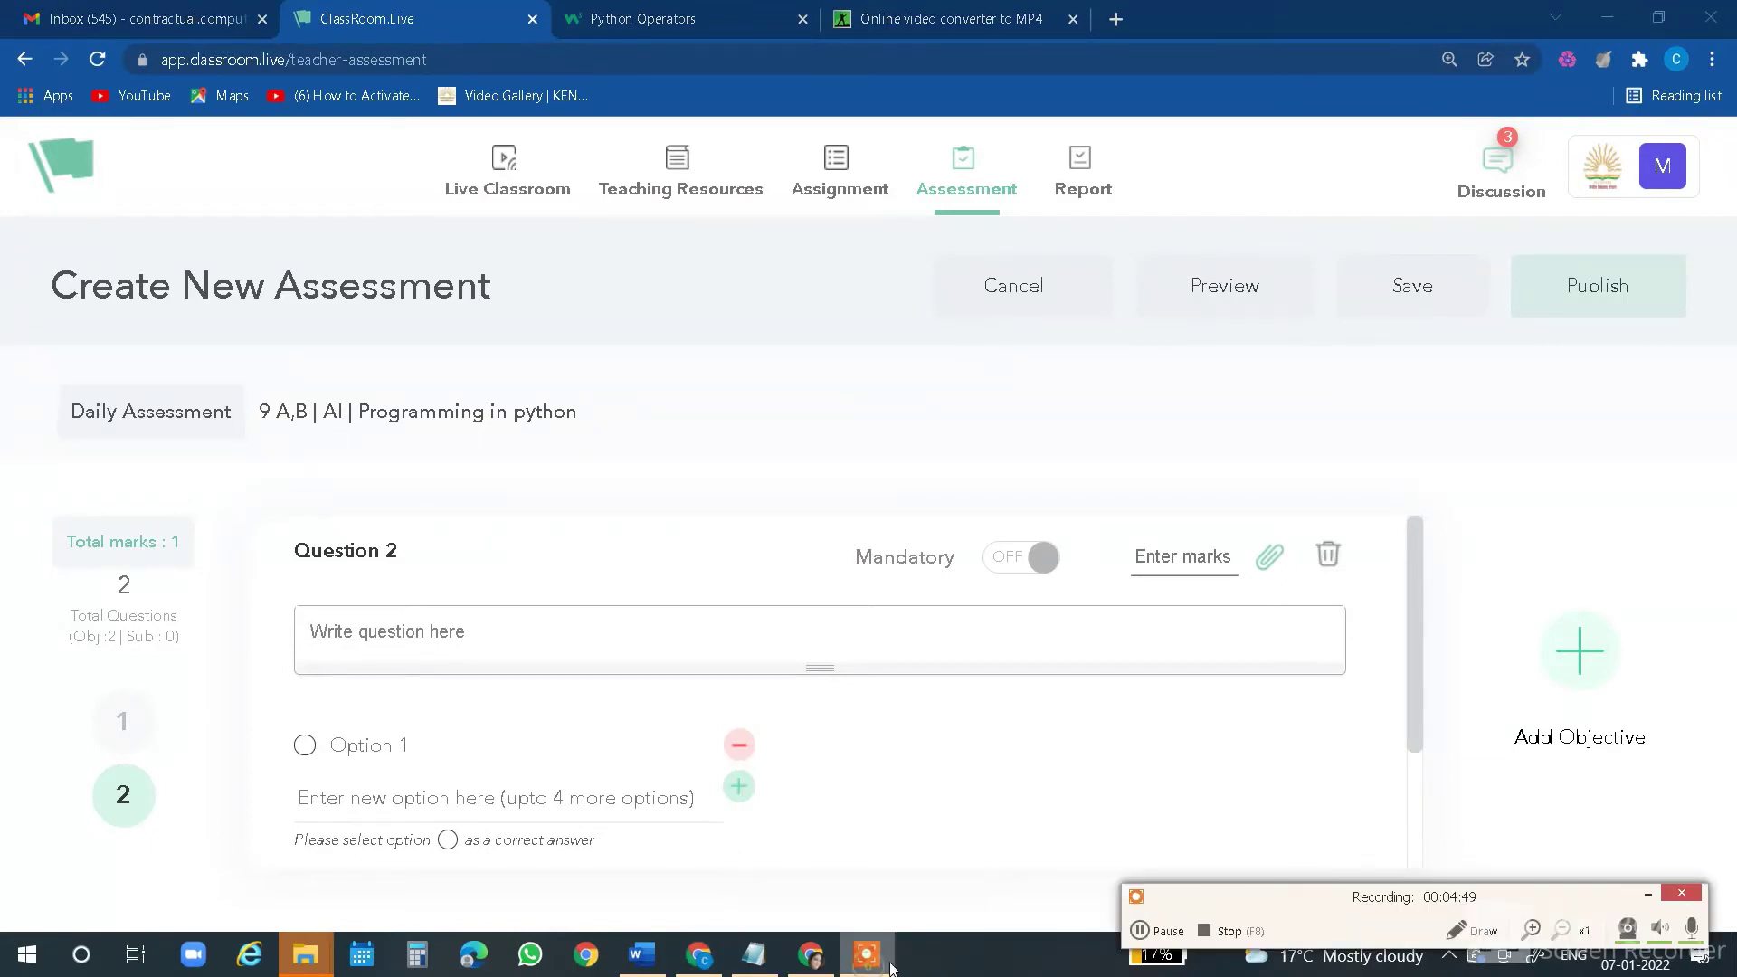
click(1223, 932)
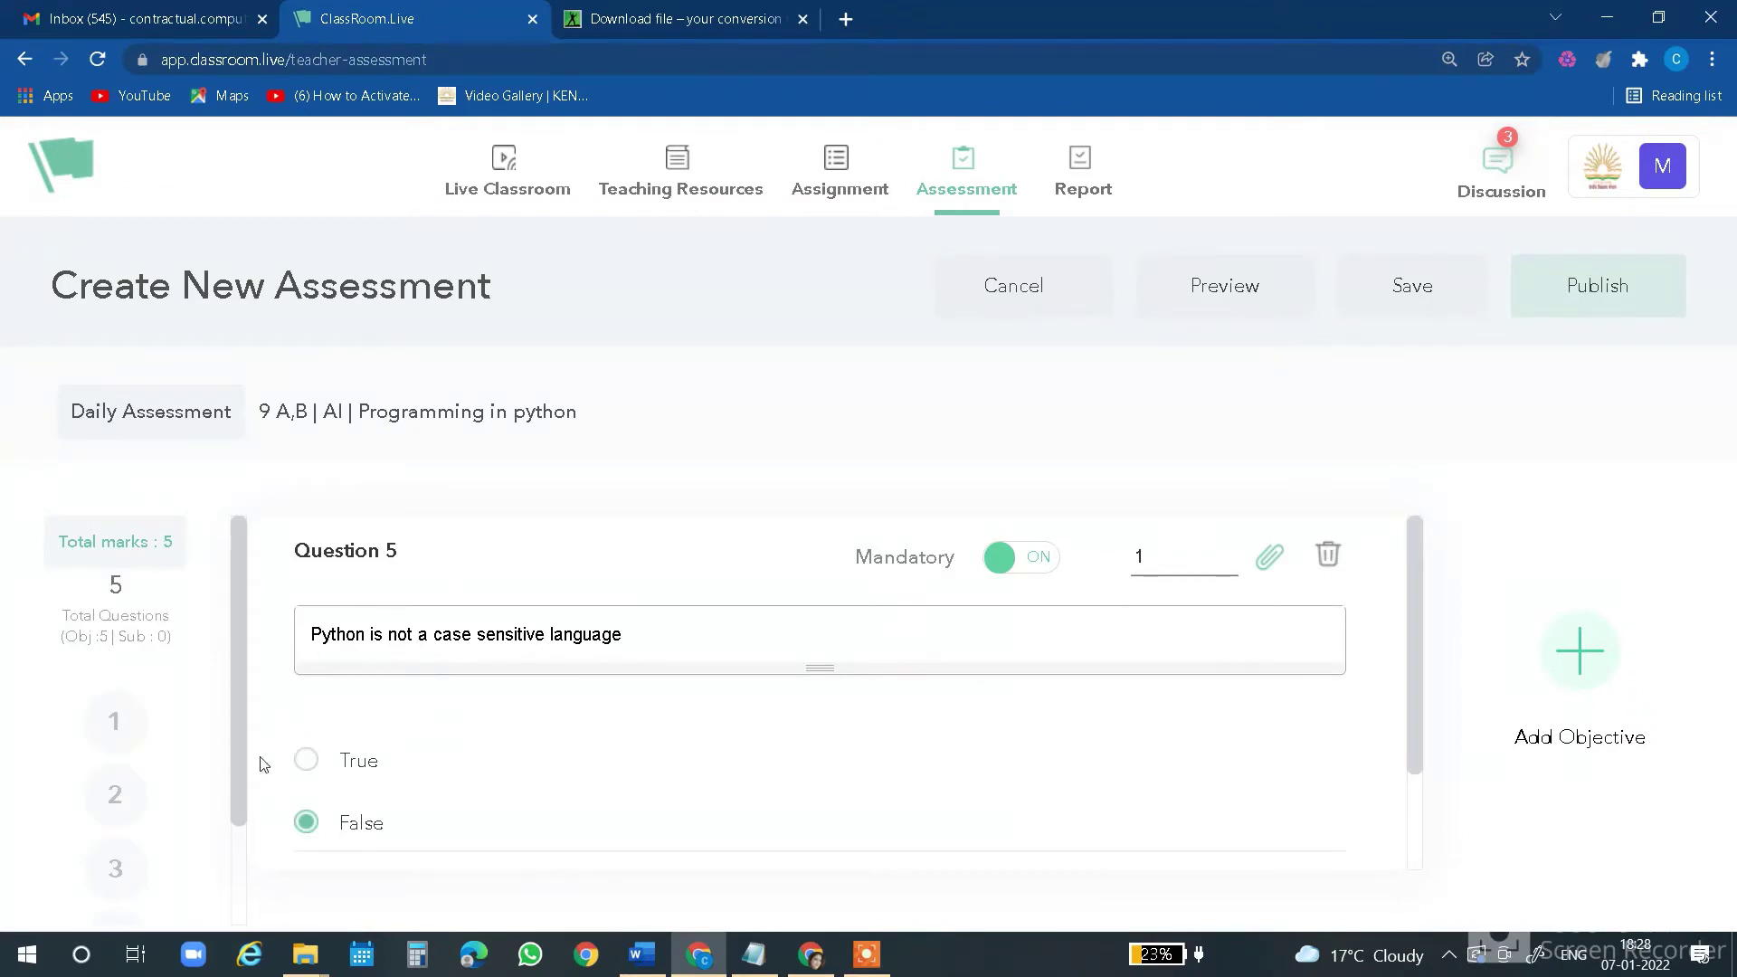
Review Questions 2 through 5, including Question 5's answer options, difficulty label and topic analytics settings
scroll(158, 751, down, 2)
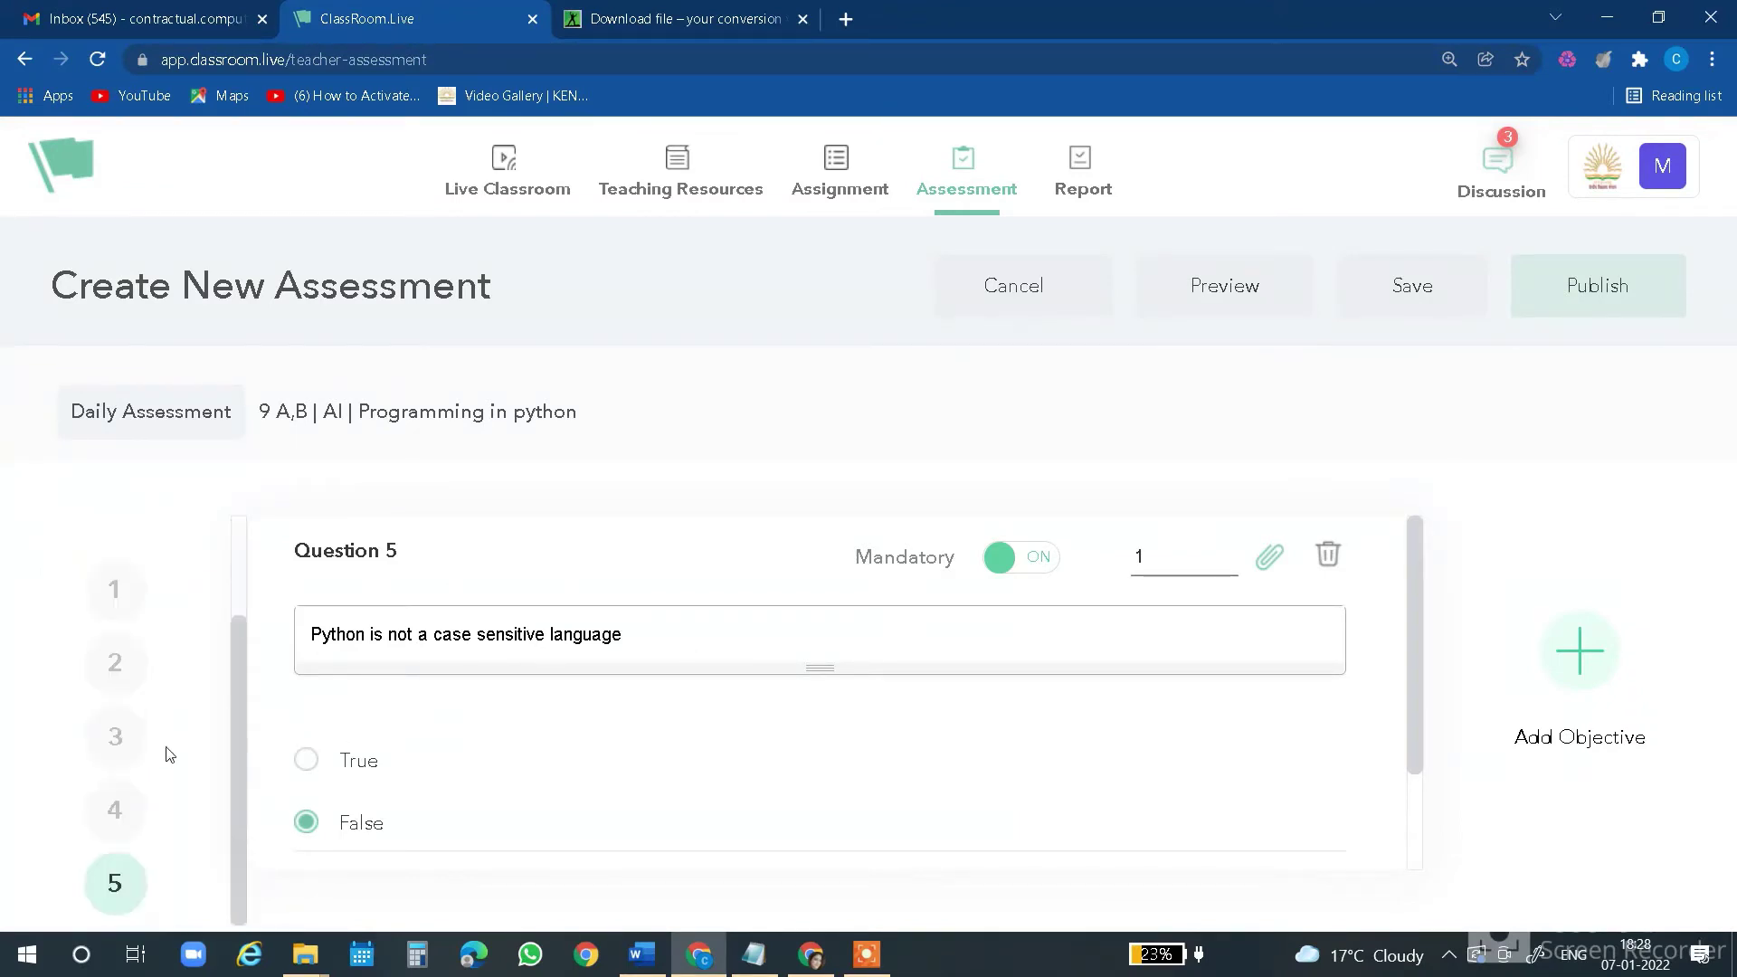
click(113, 668)
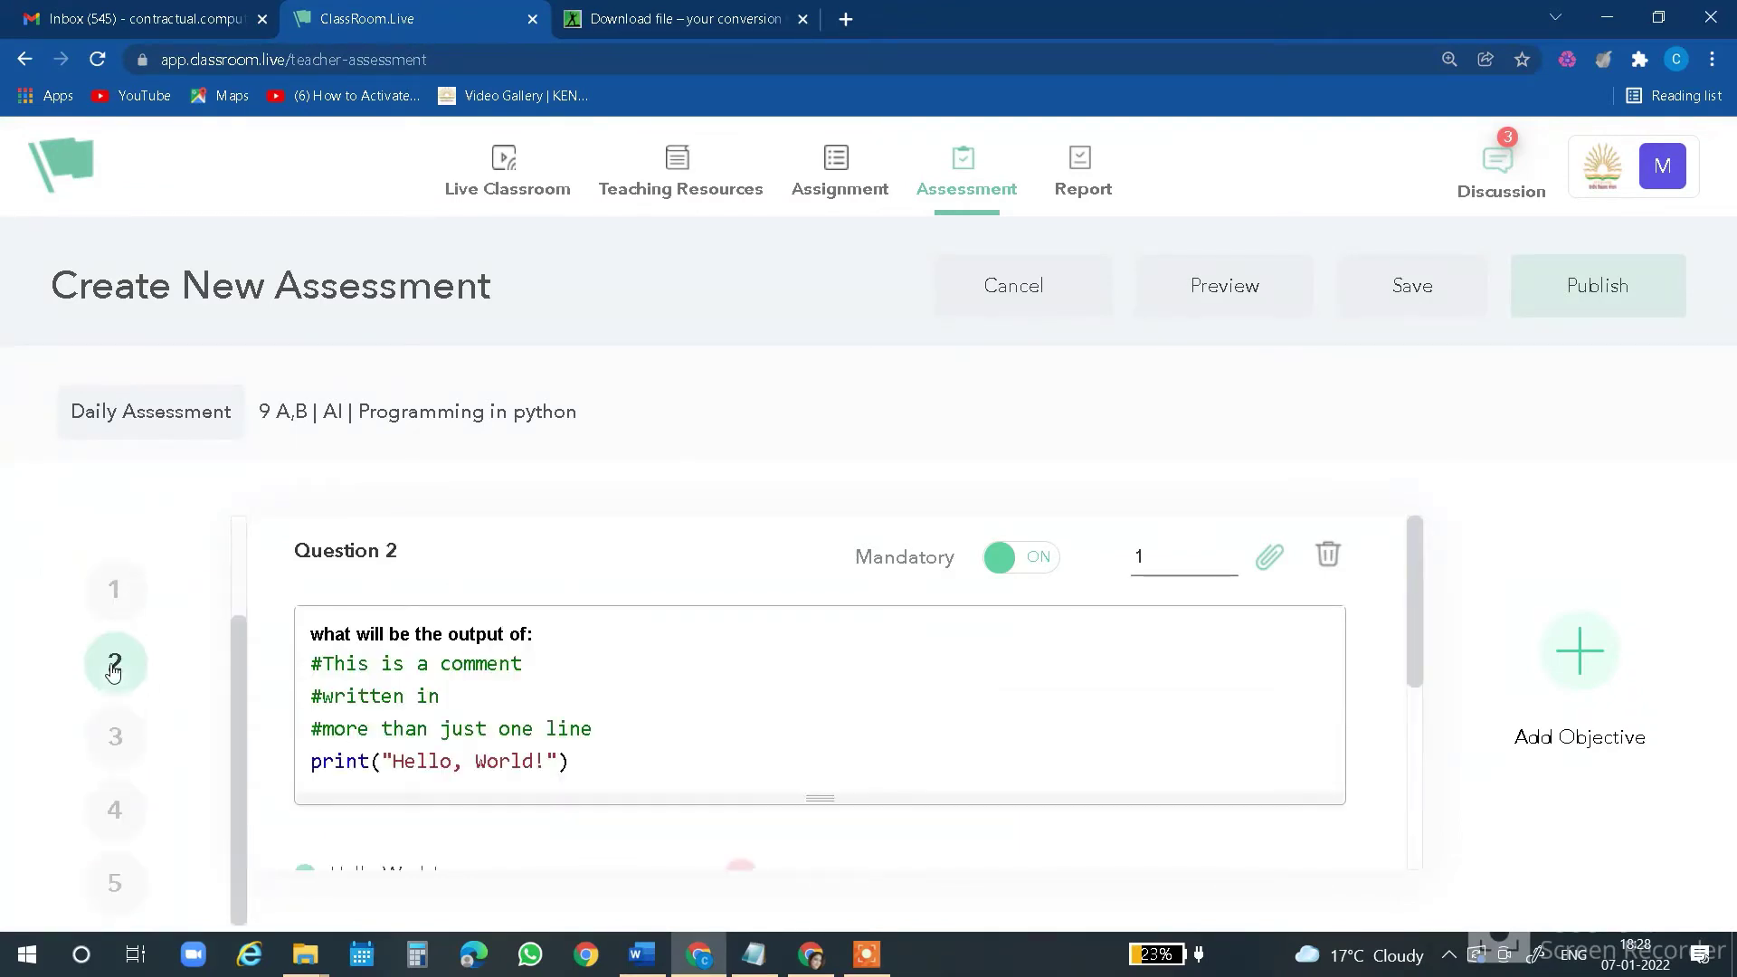
click(115, 736)
click(114, 815)
click(115, 891)
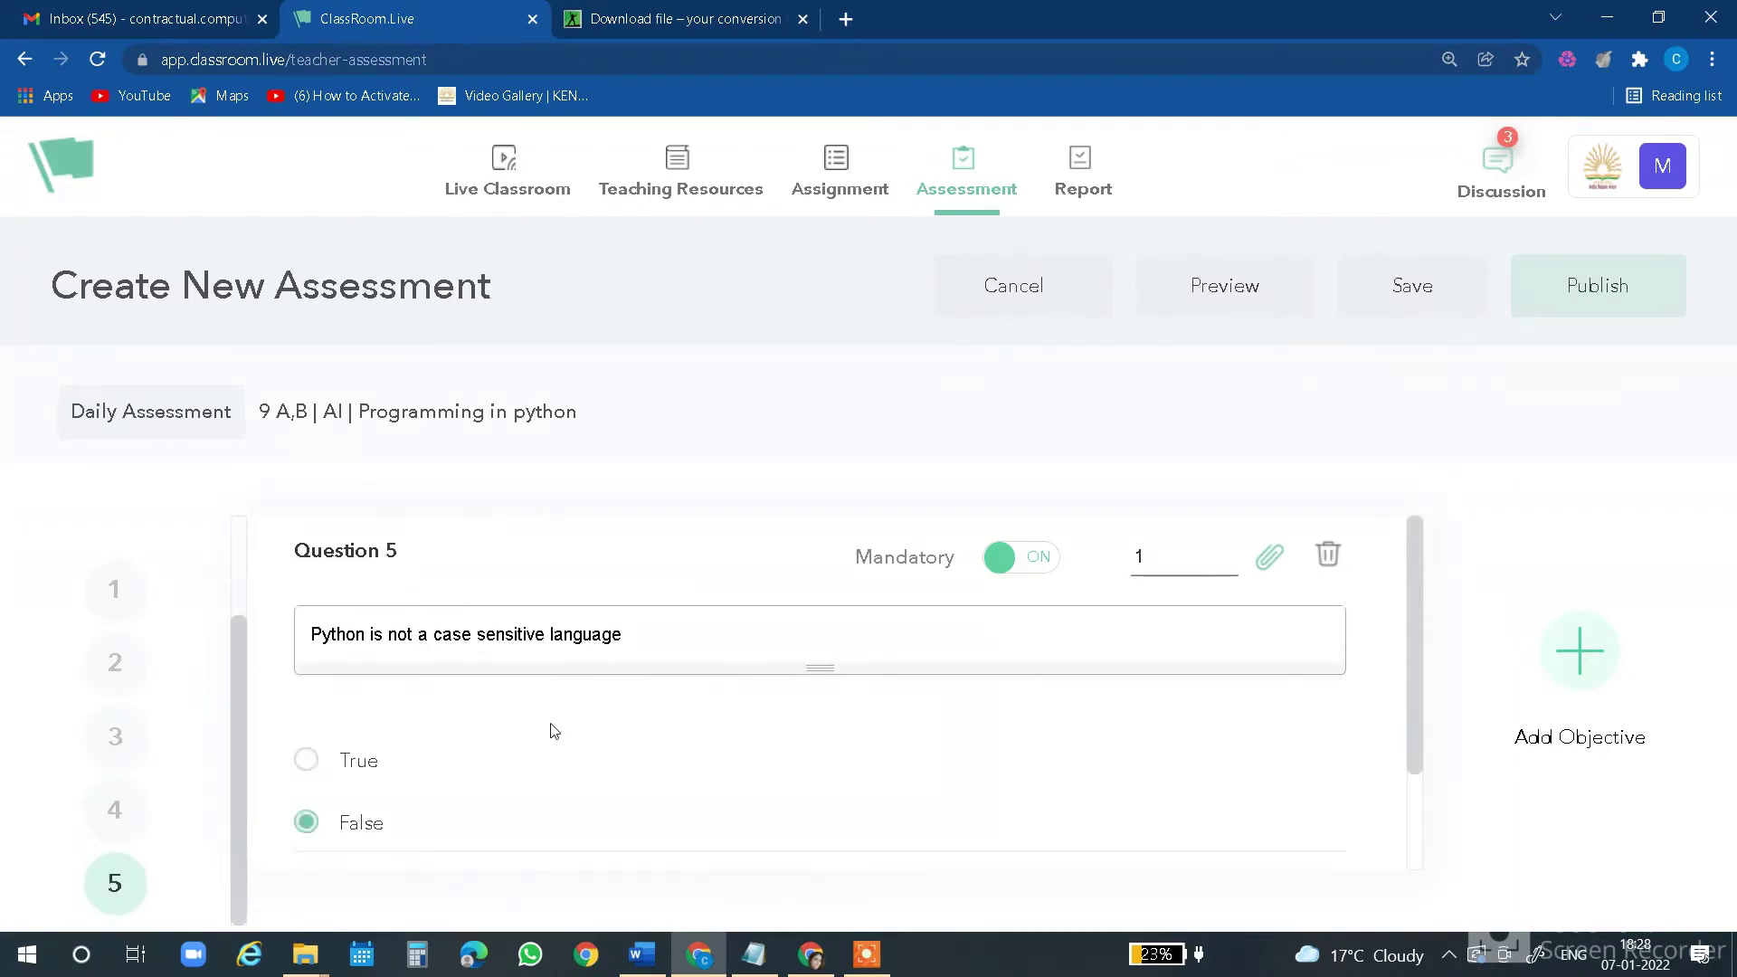
scroll(702, 682, down, 2)
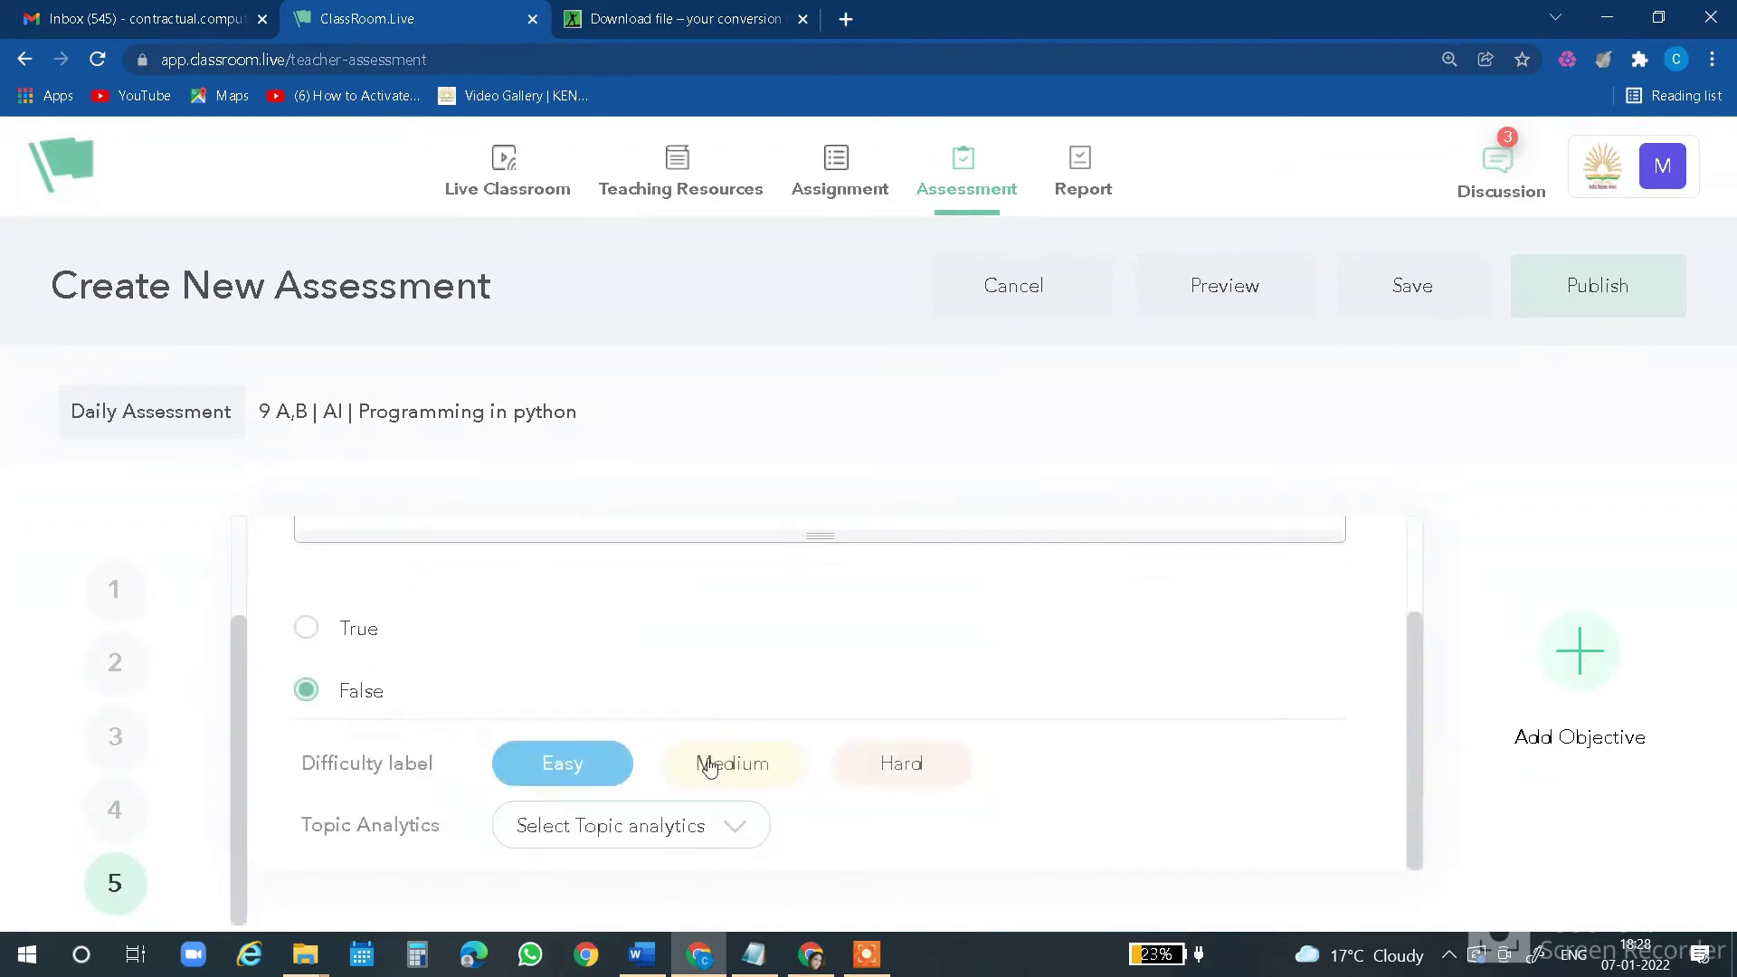
scroll(672, 792, up, 2)
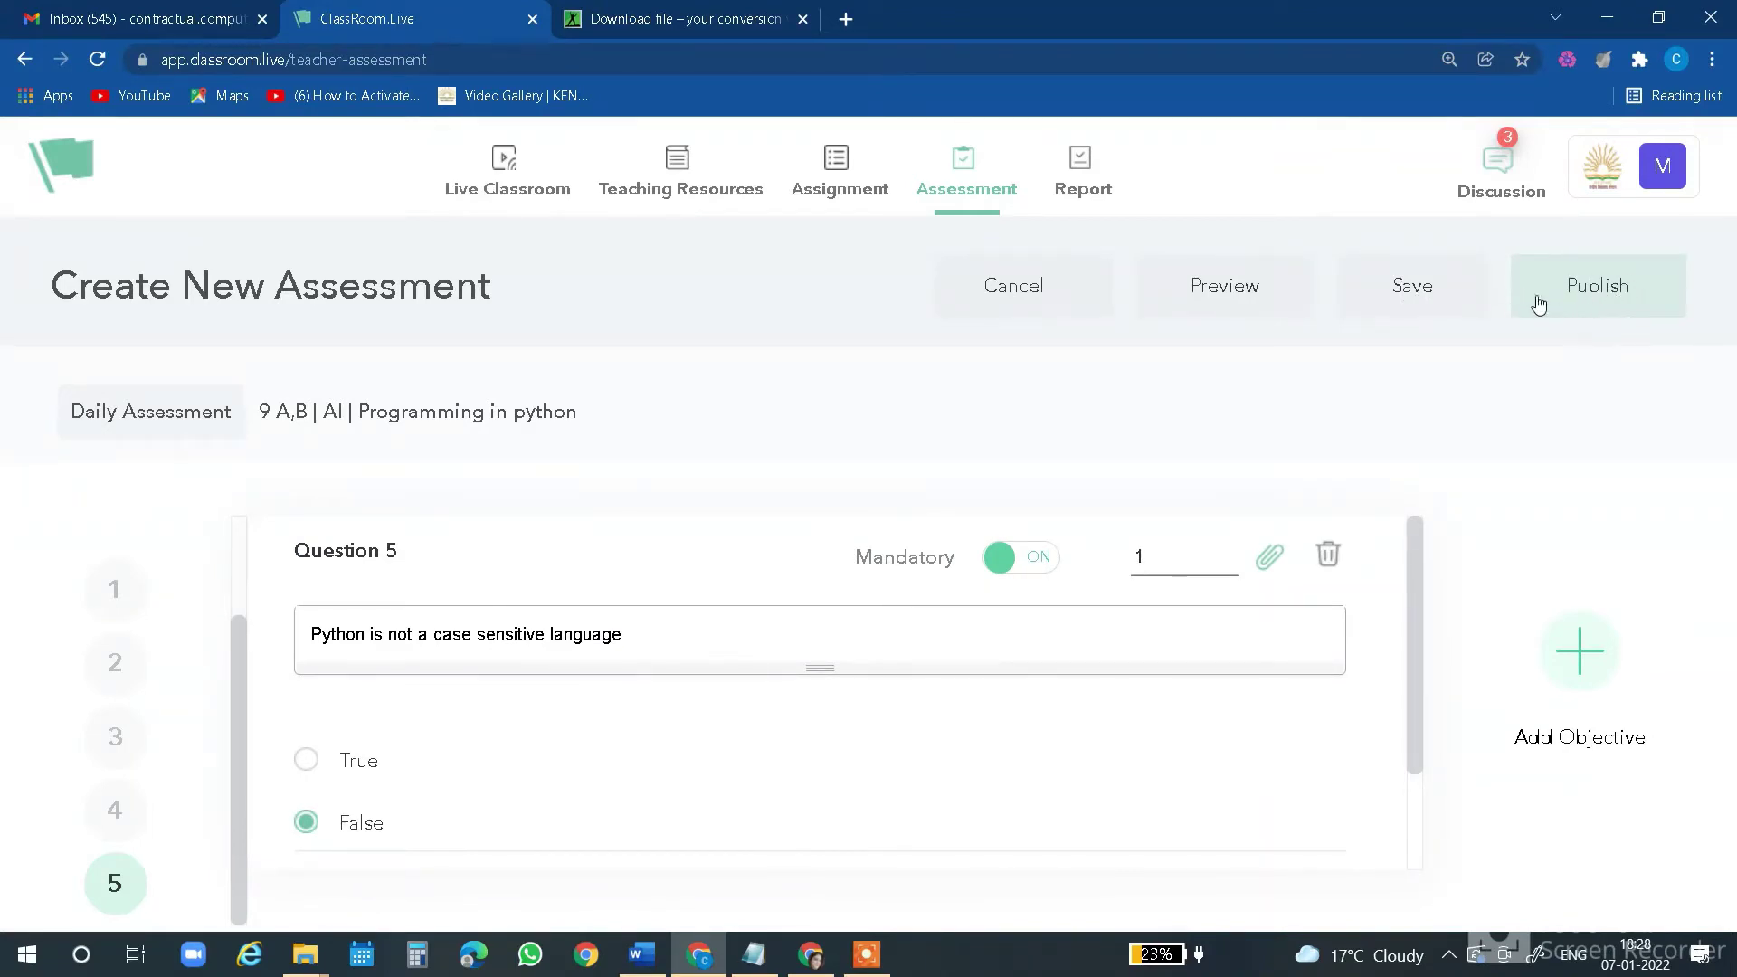
Try to save the assessment and to tag Question 5 with only the "Programming in python" unit
click(1417, 291)
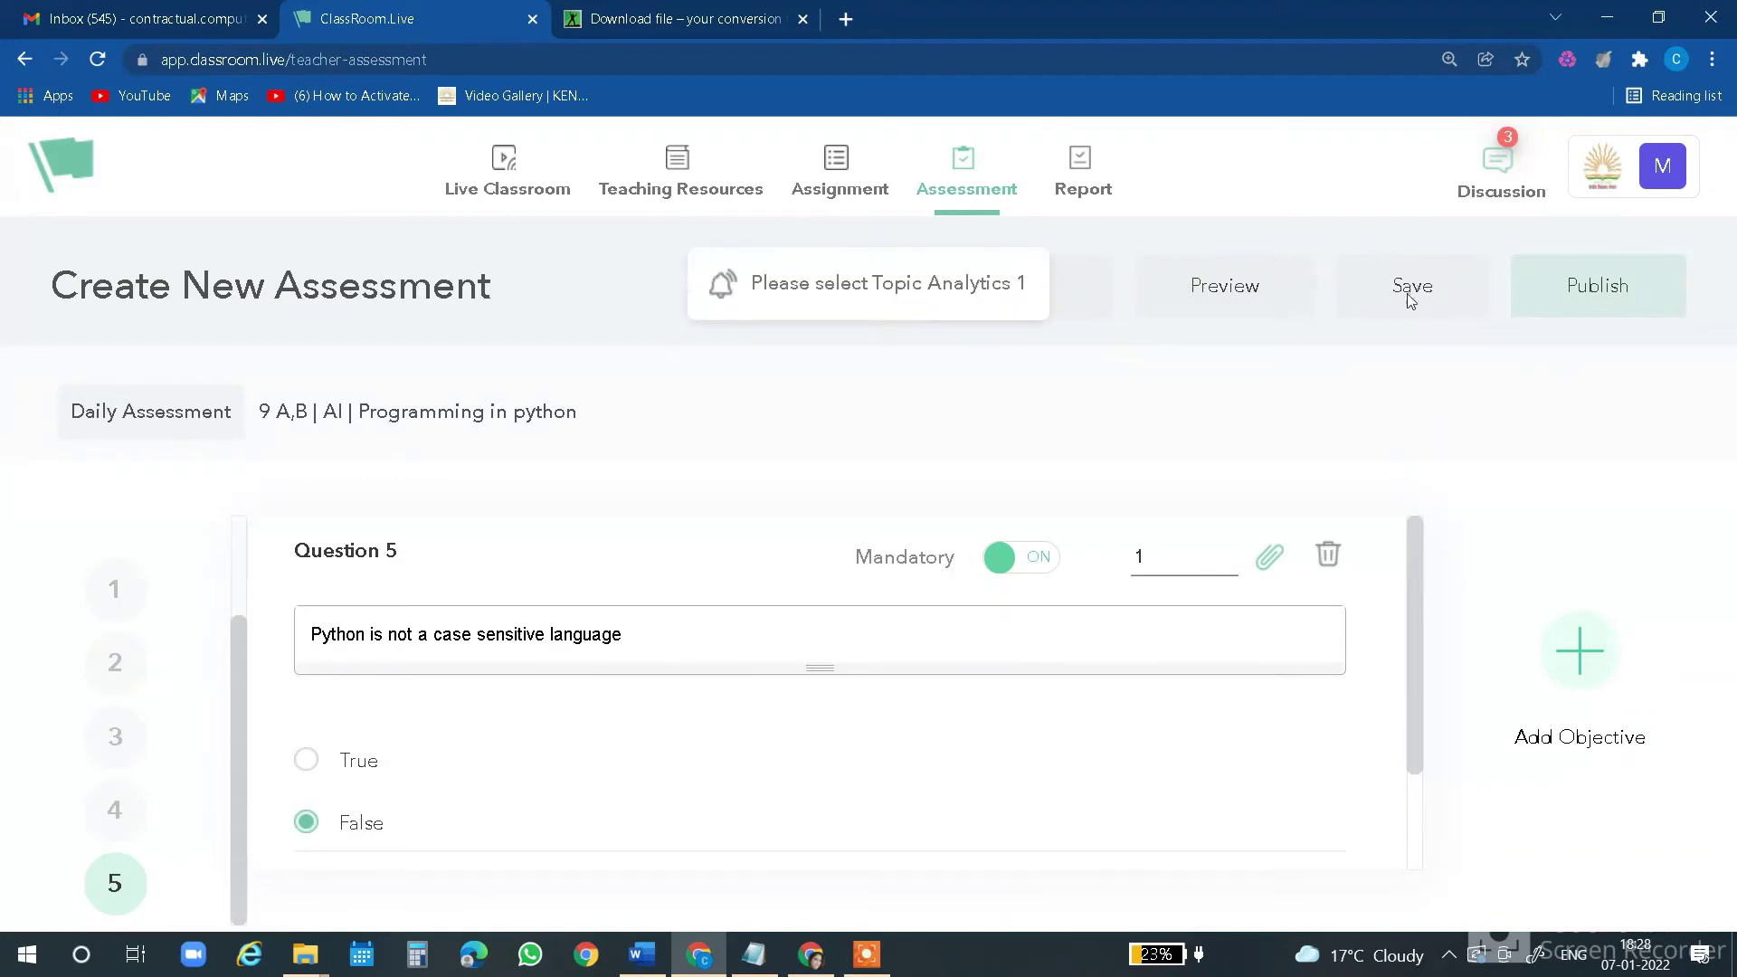
click(1408, 292)
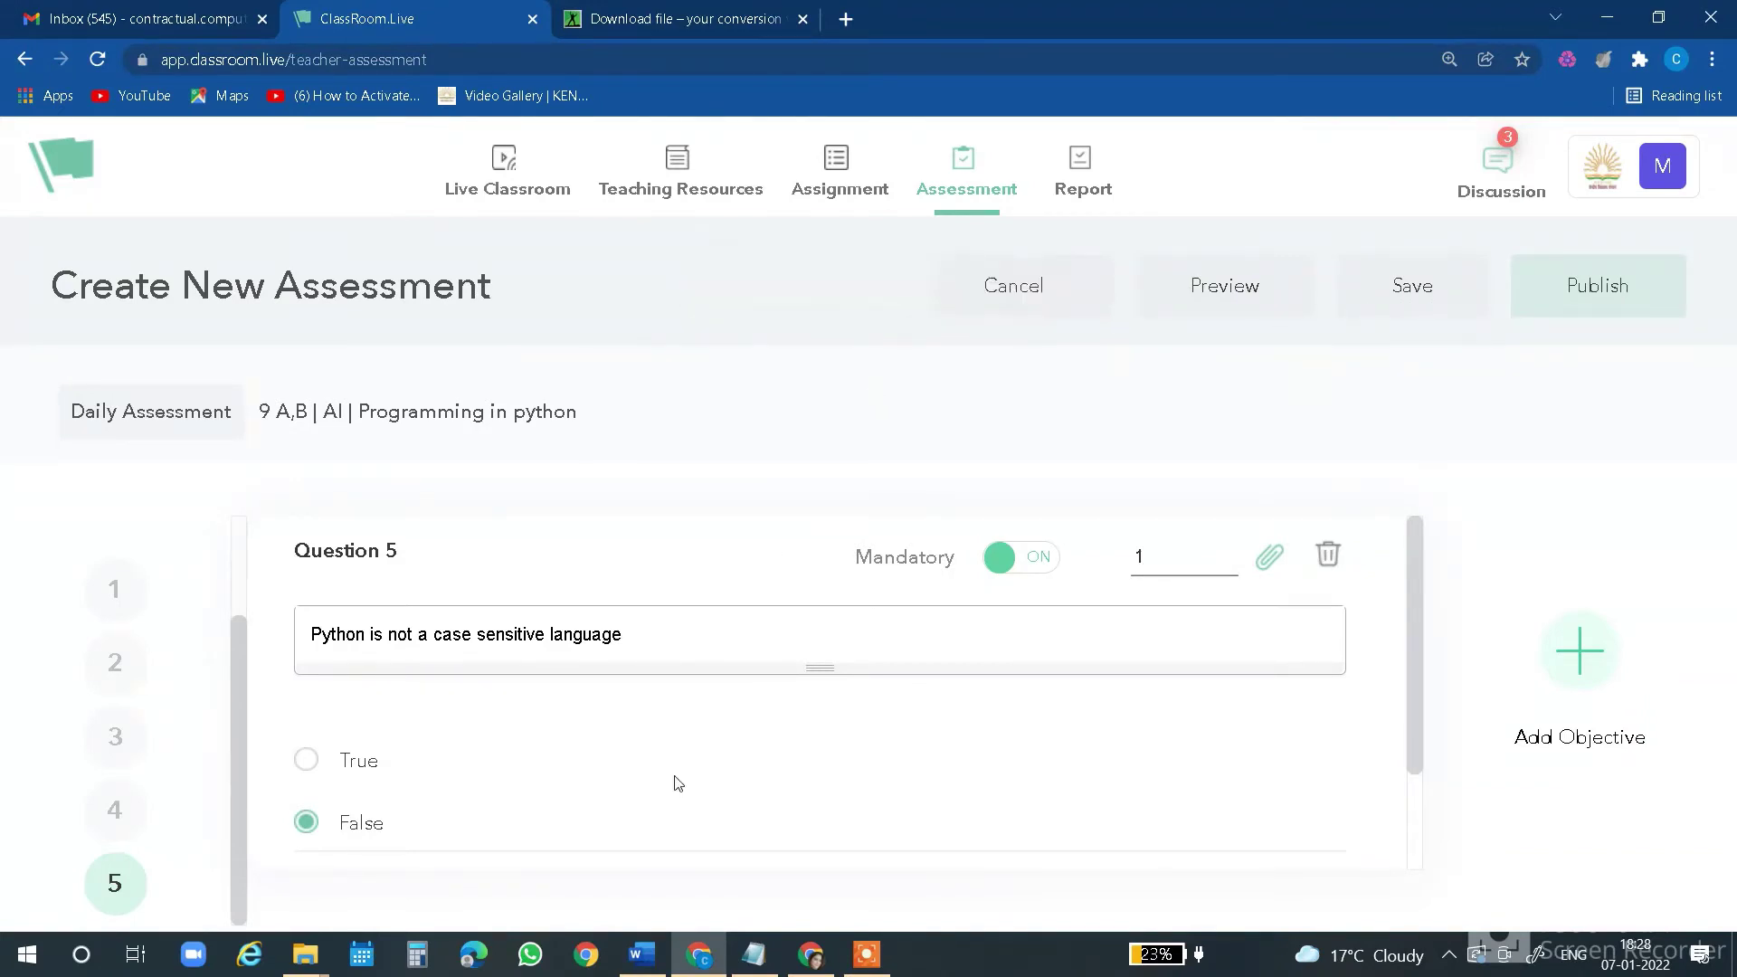
scroll(674, 806, down, 2)
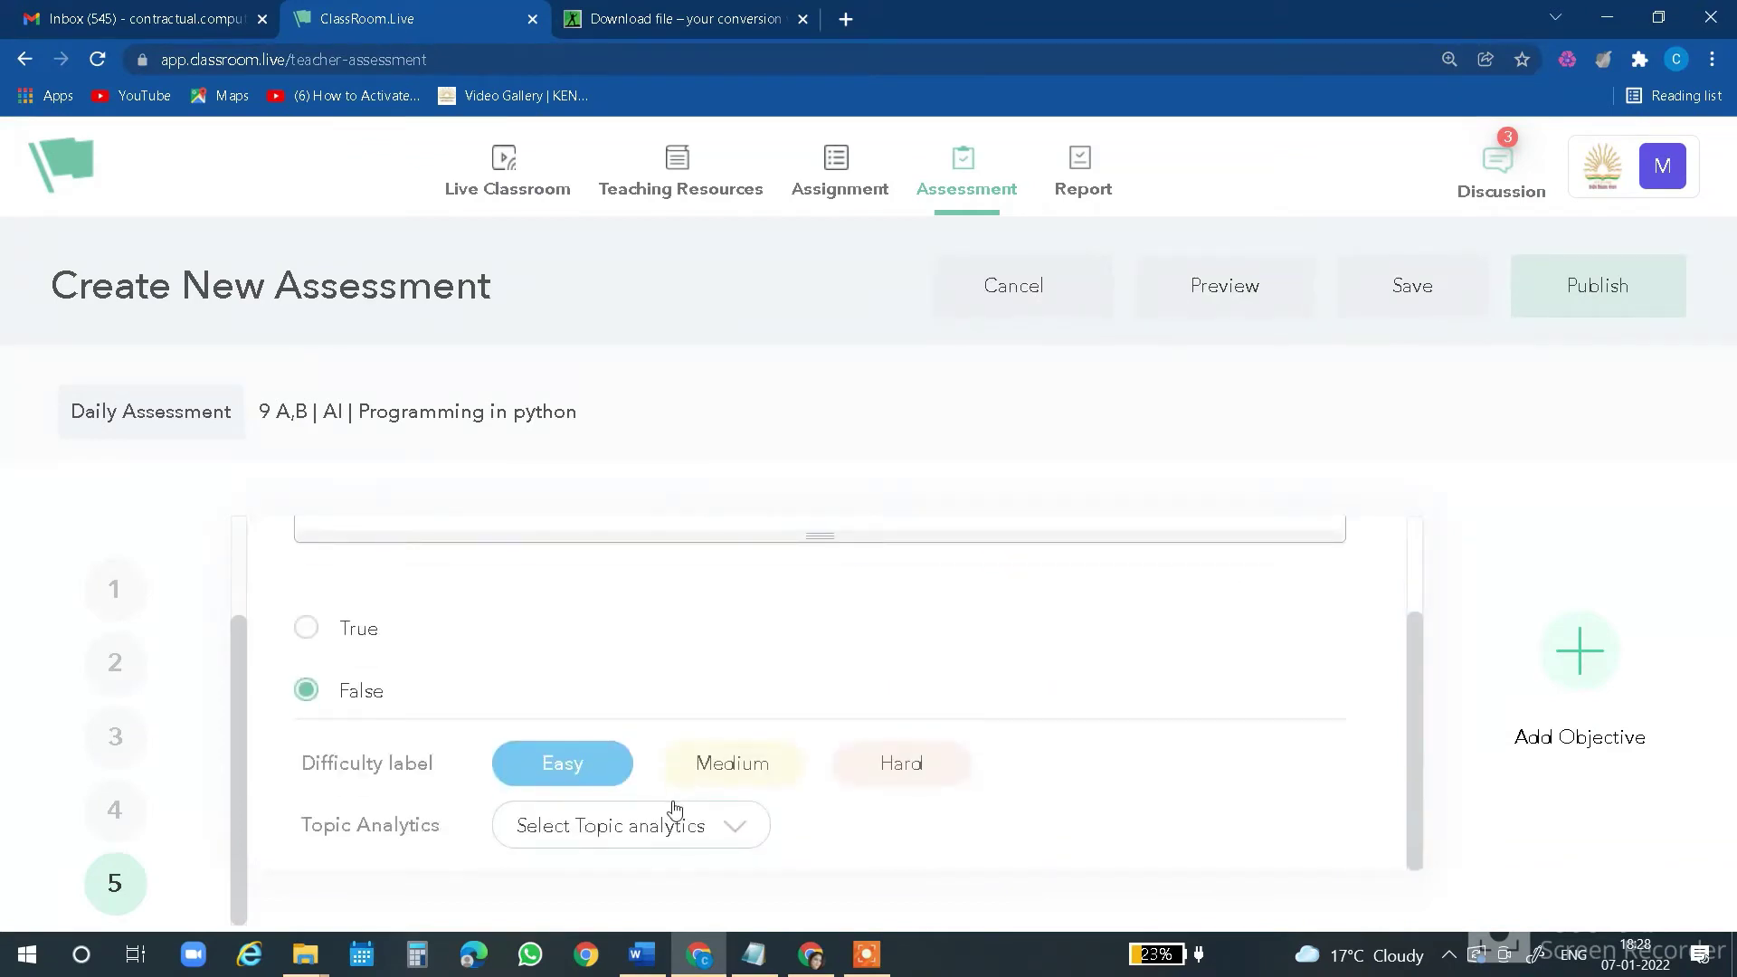
click(723, 826)
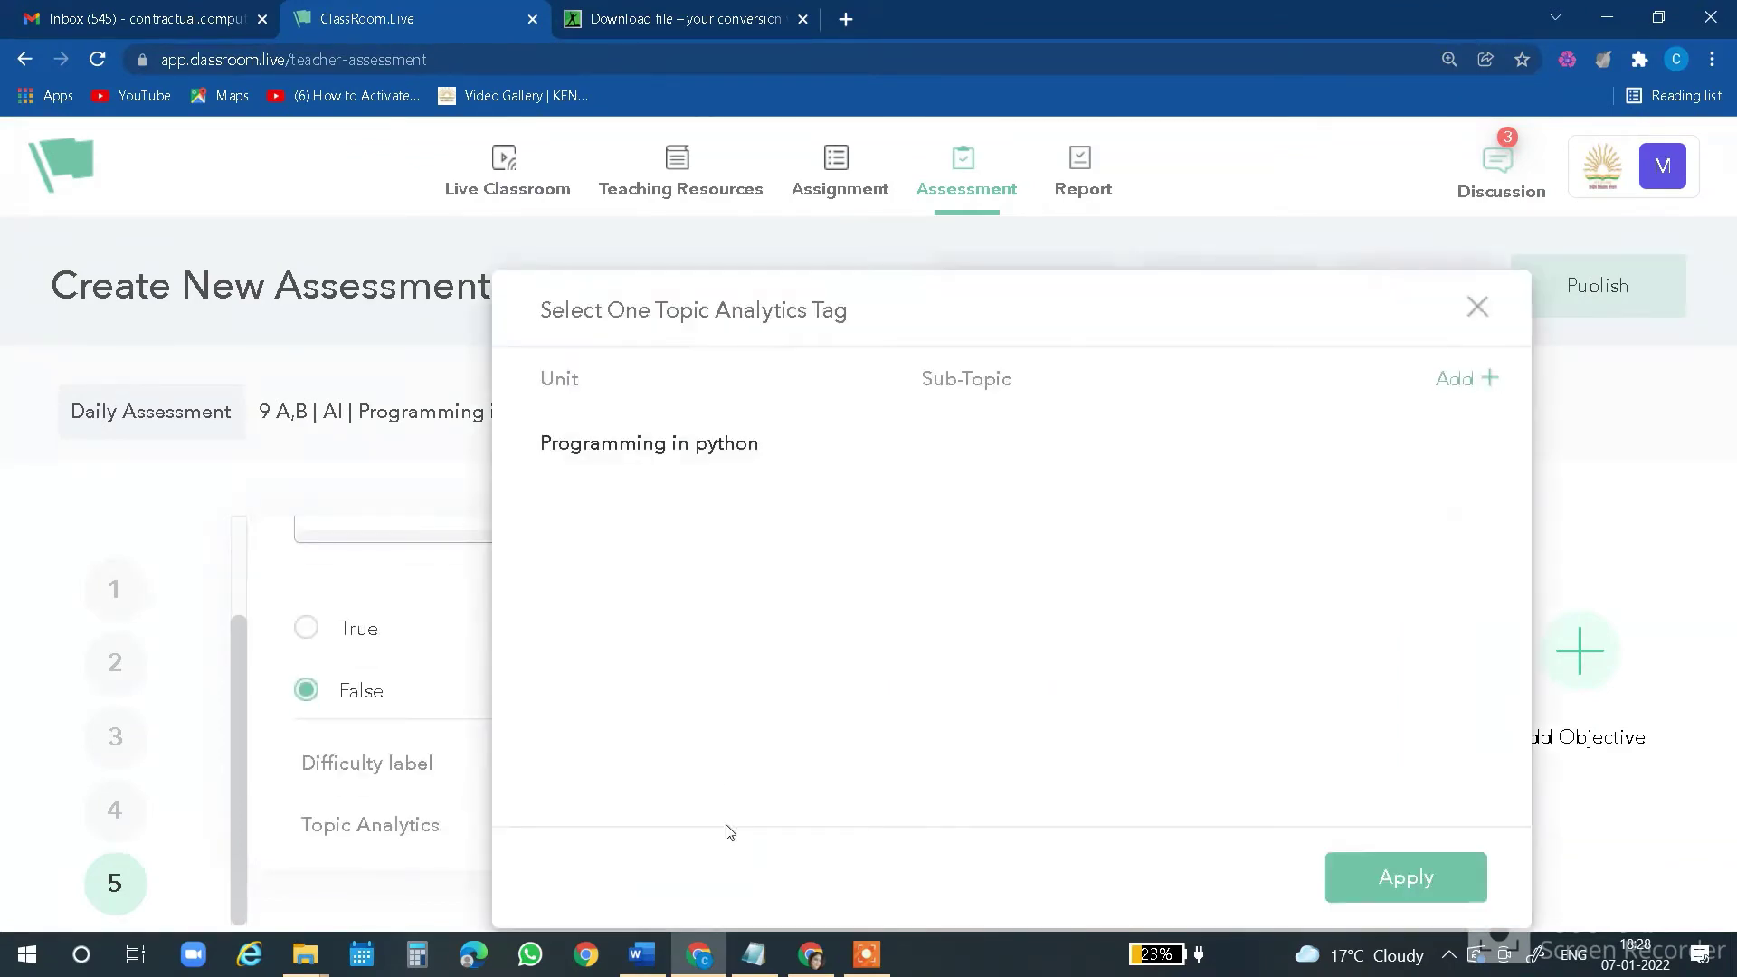
click(742, 449)
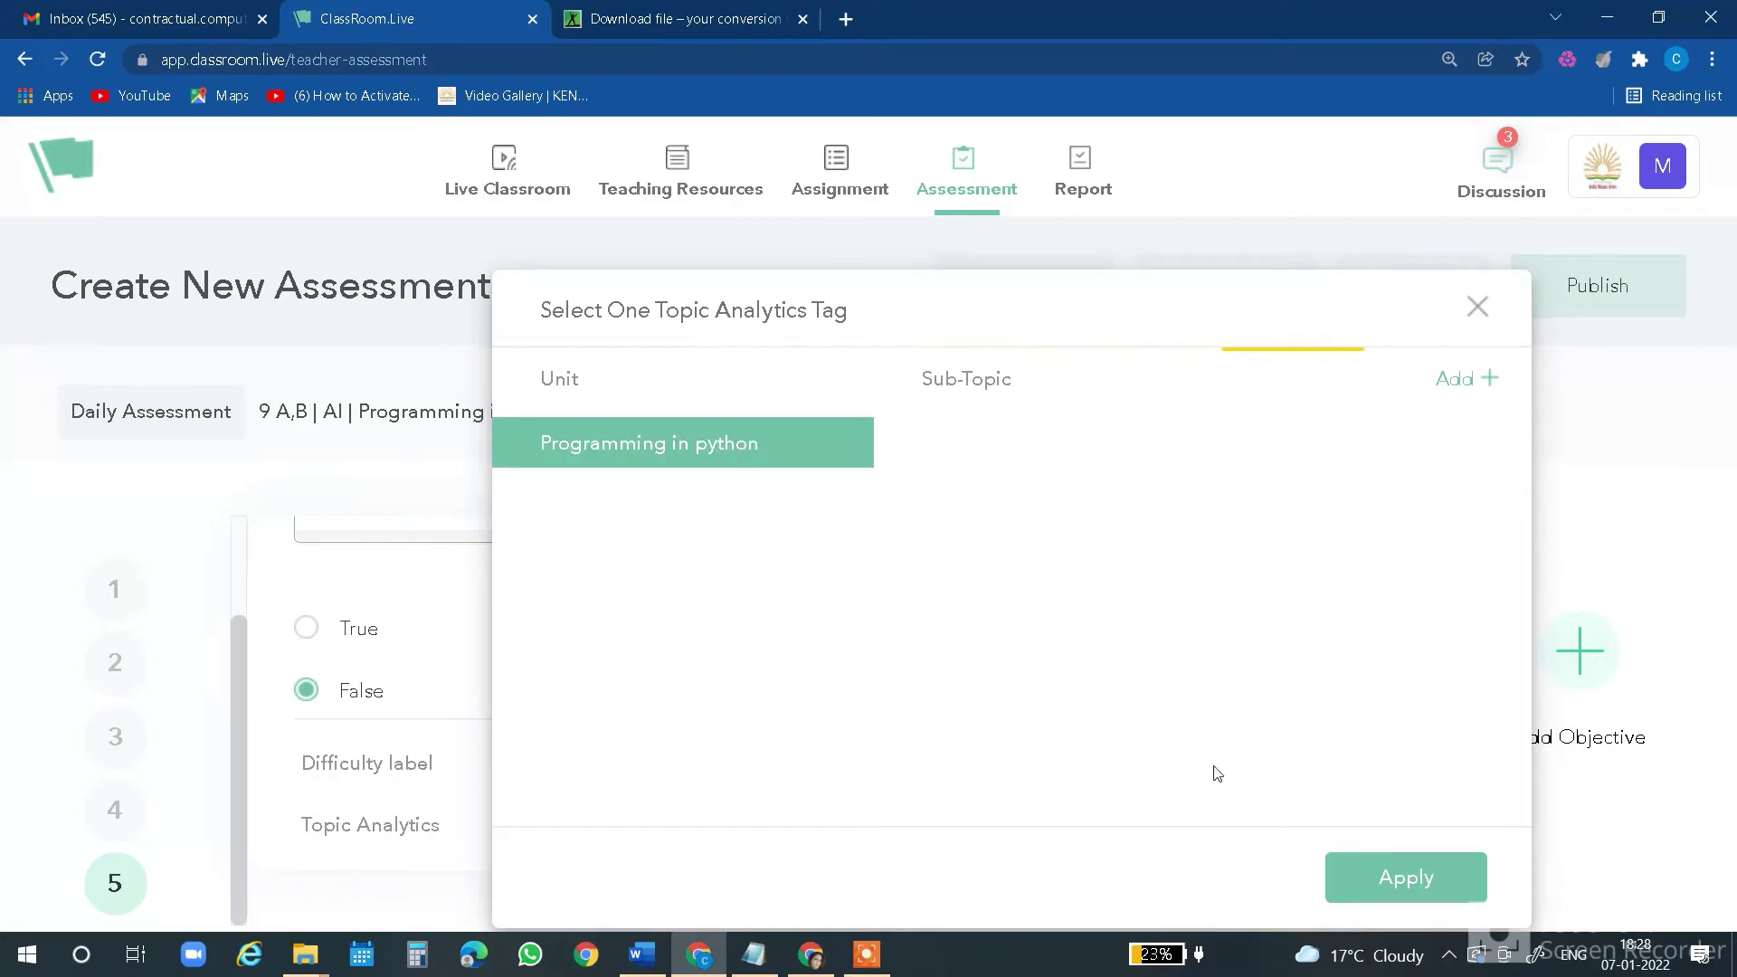
click(1383, 878)
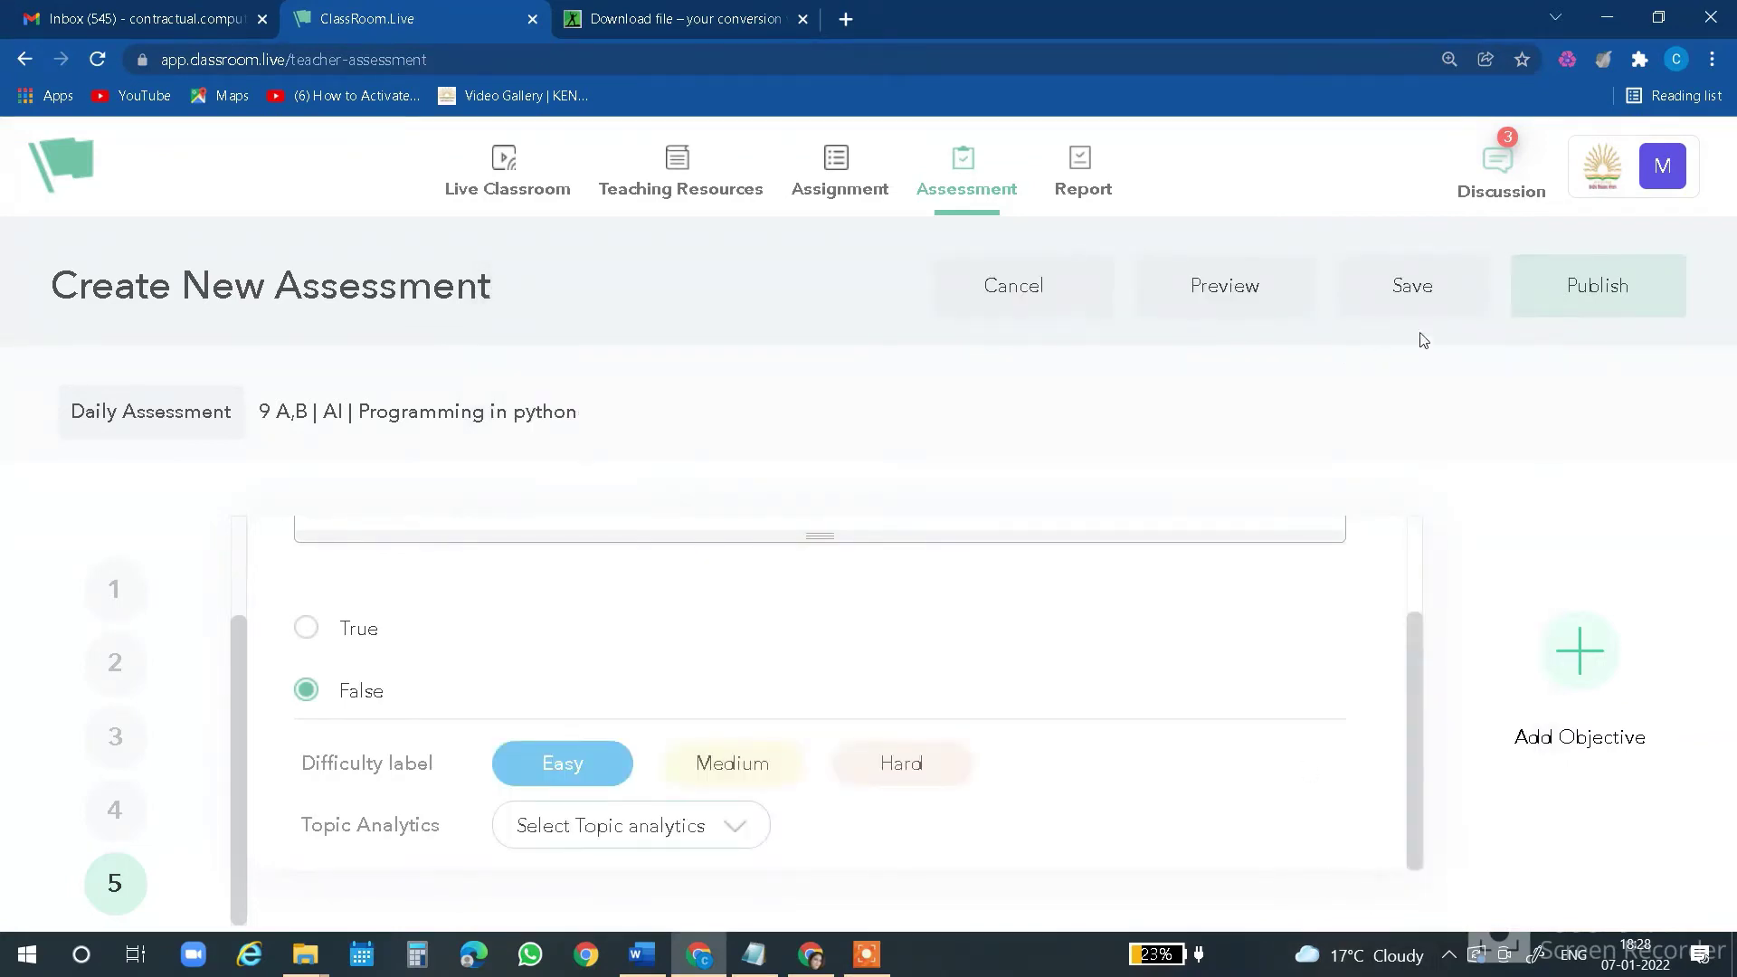
click(1423, 305)
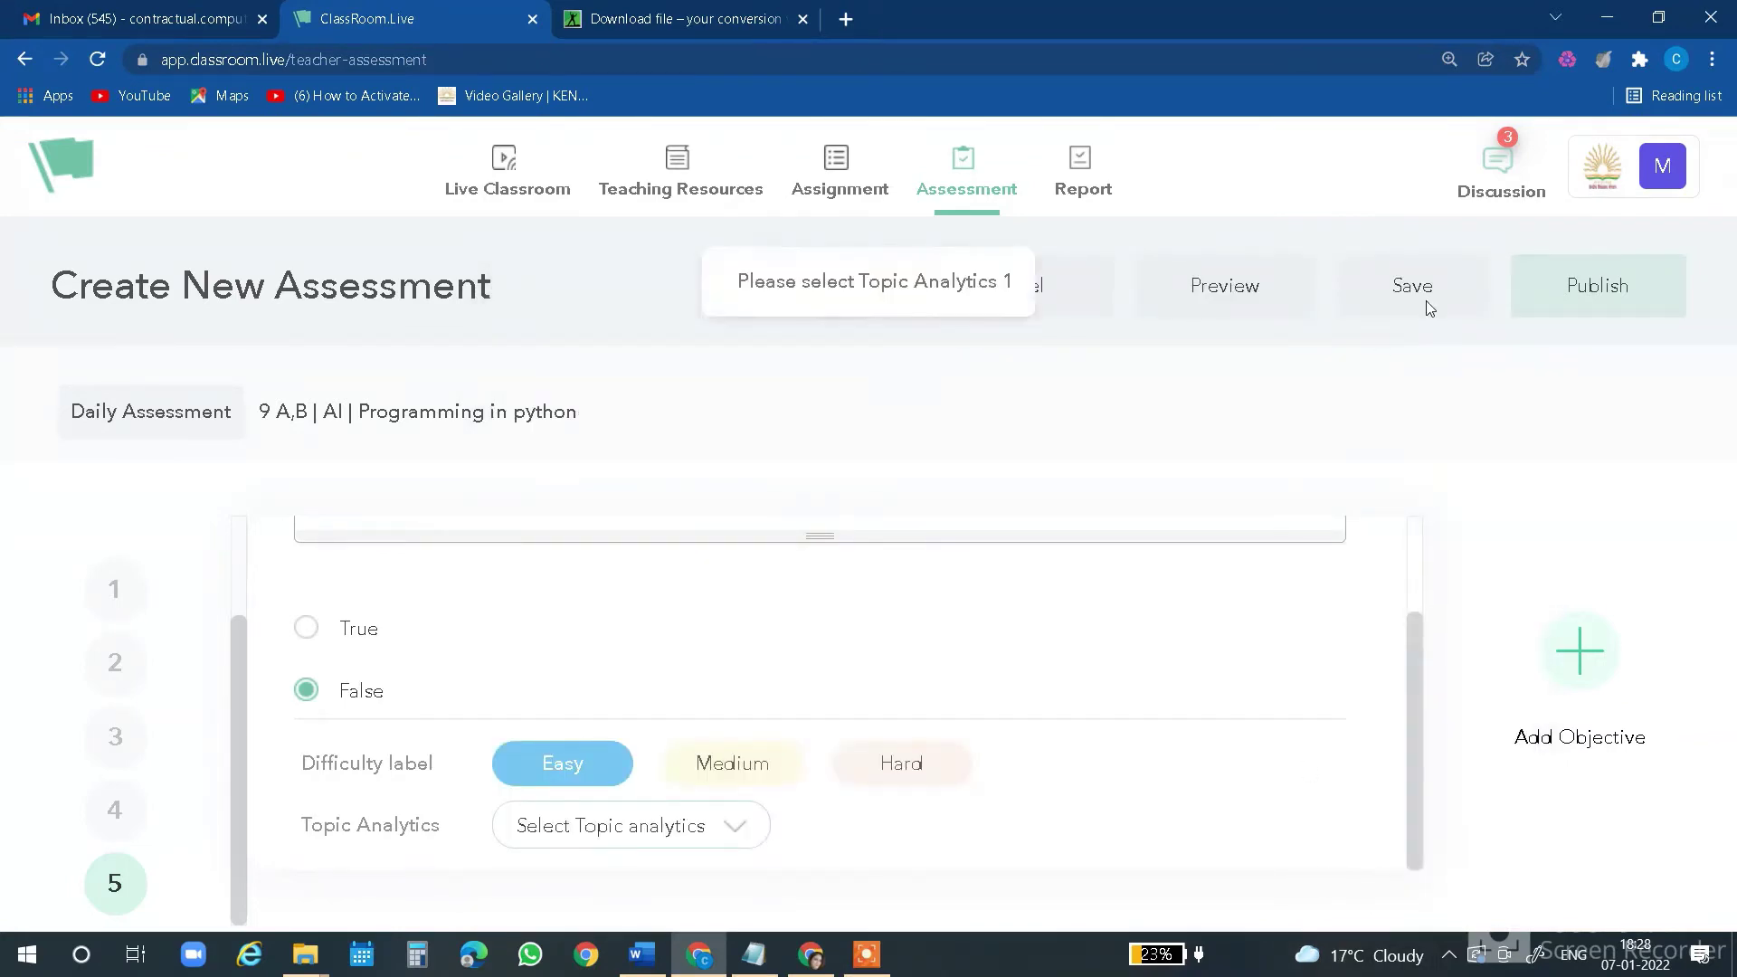
Add the sub-topic "basics of python" under the "Programming in python" unit and try to save the assessment
click(677, 837)
click(615, 447)
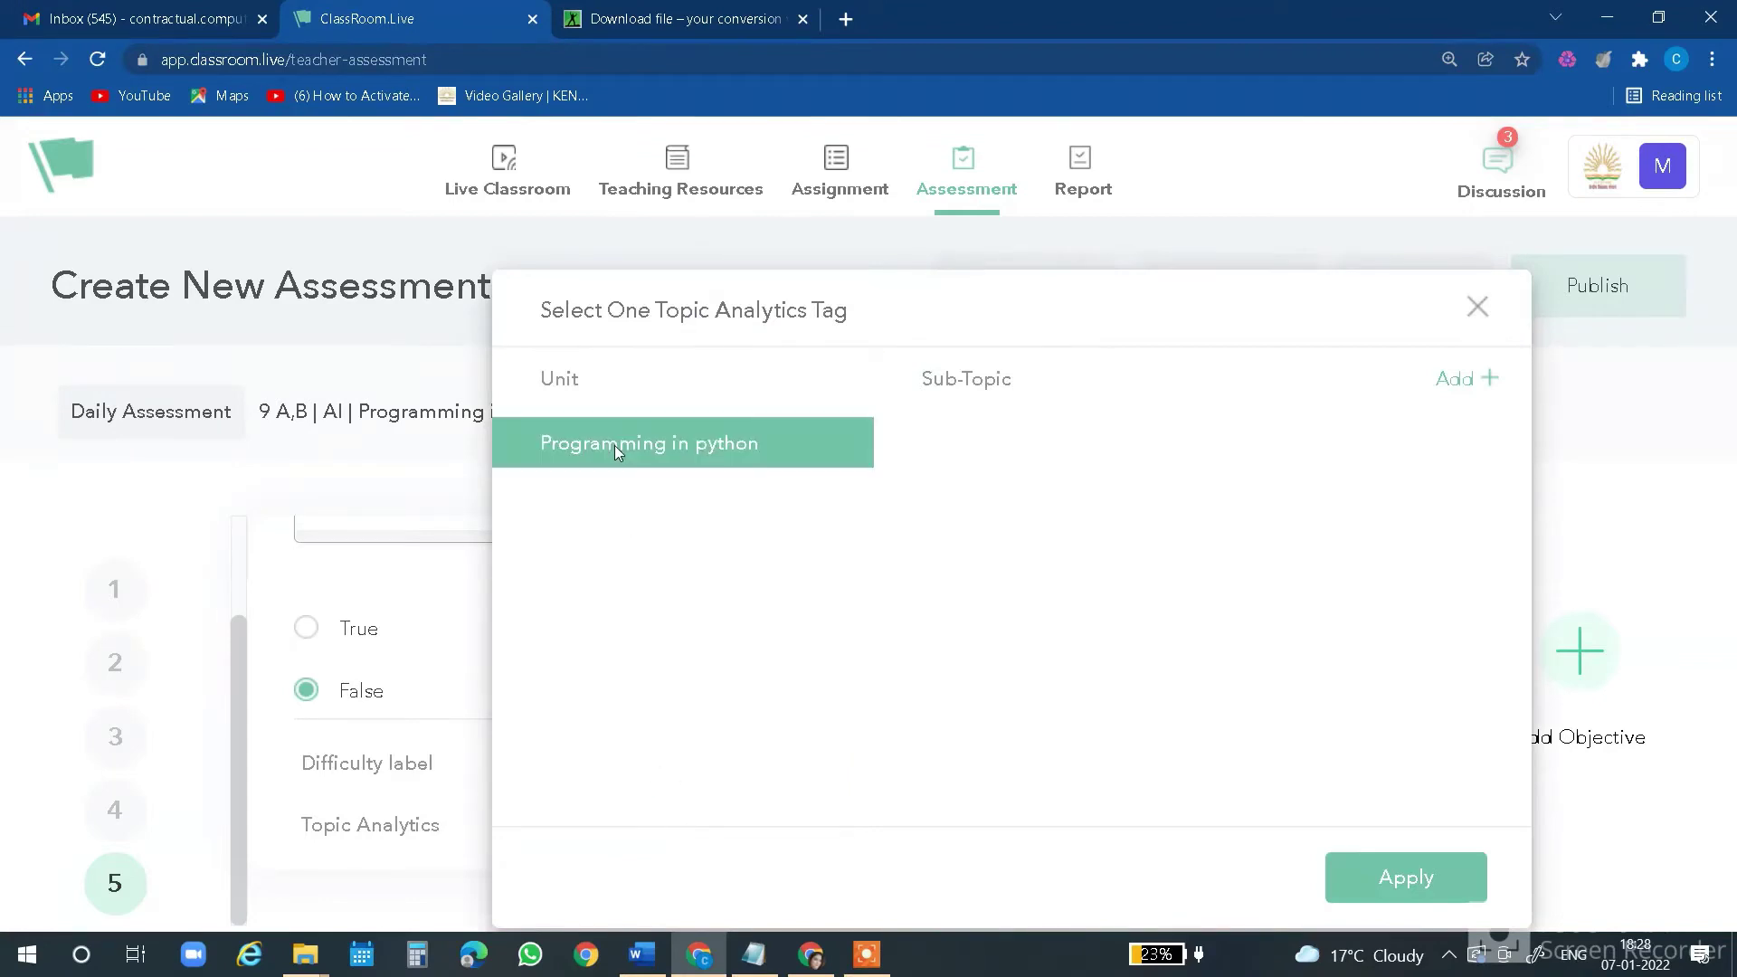
click(1471, 388)
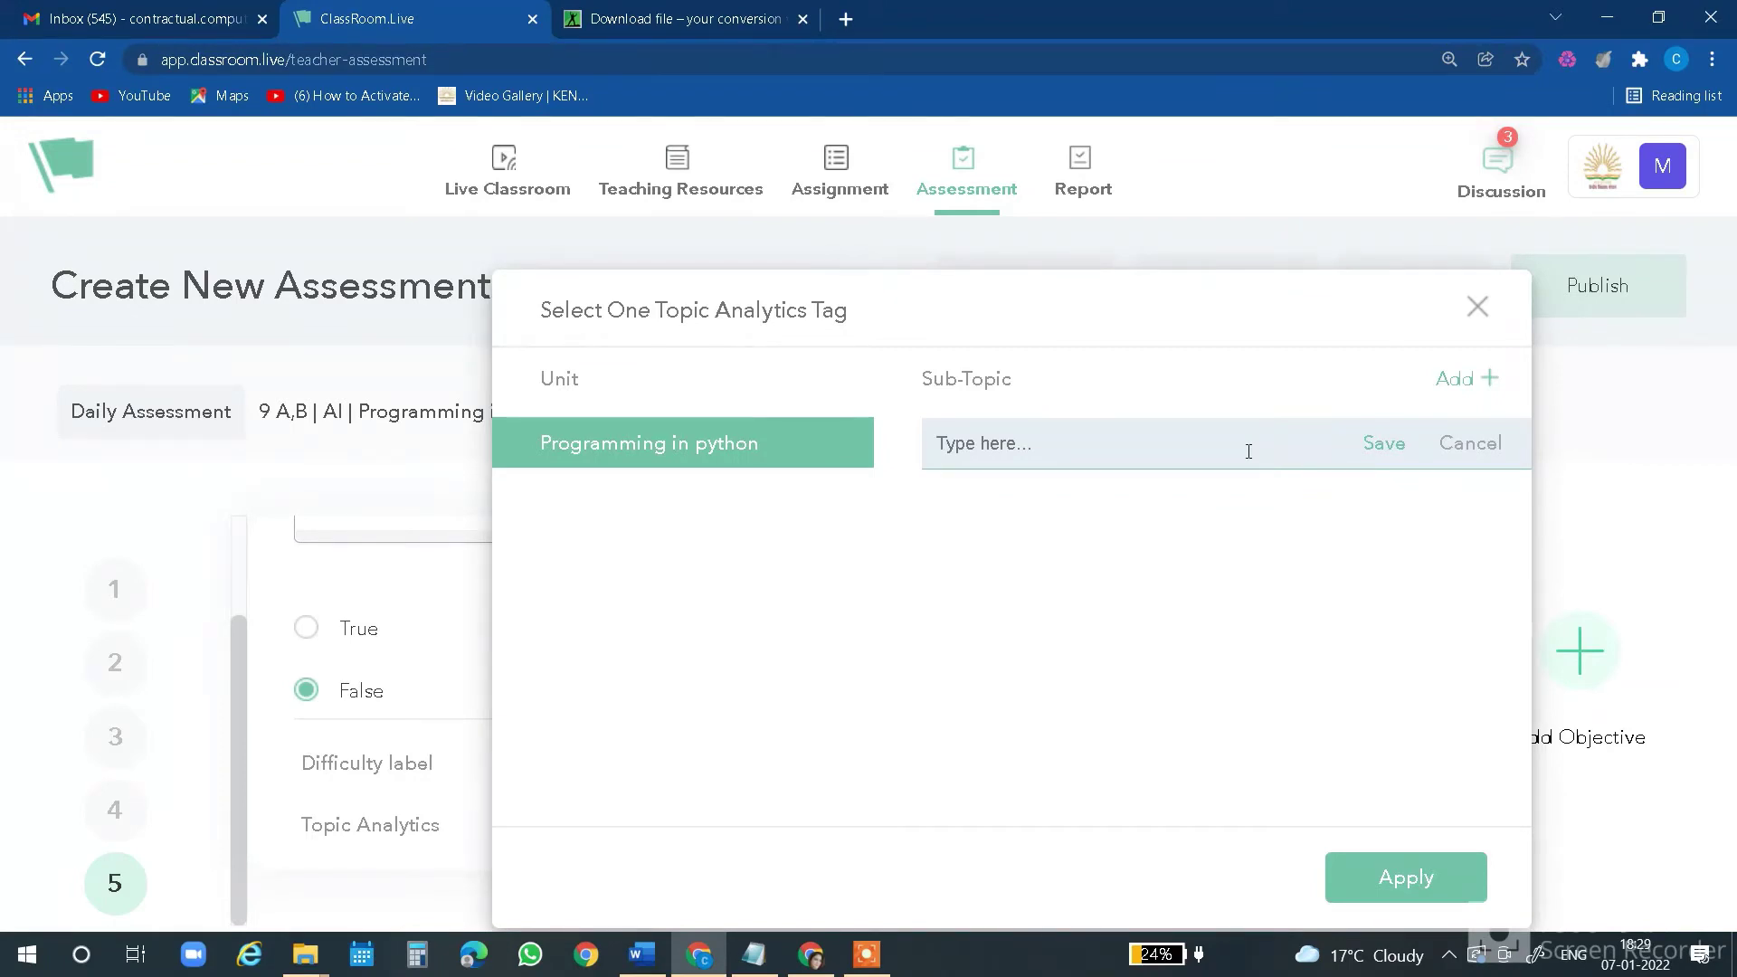
text(basics pf python)
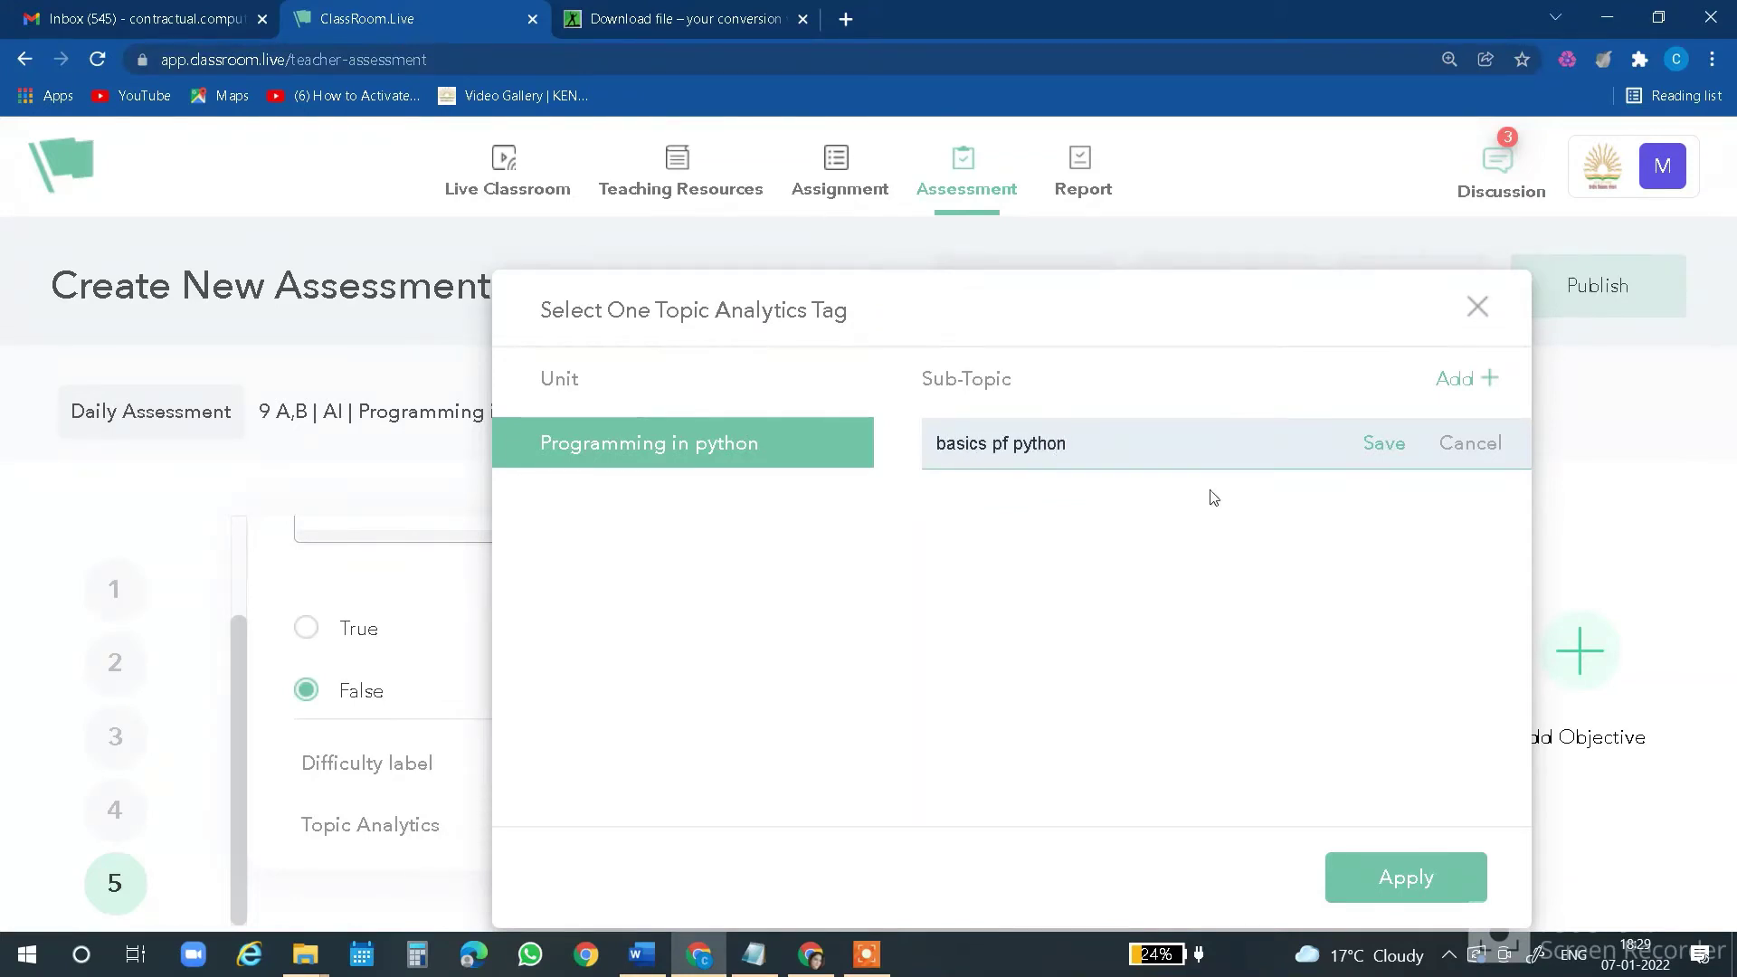
key(BackSpace)
text(o)
click(1382, 442)
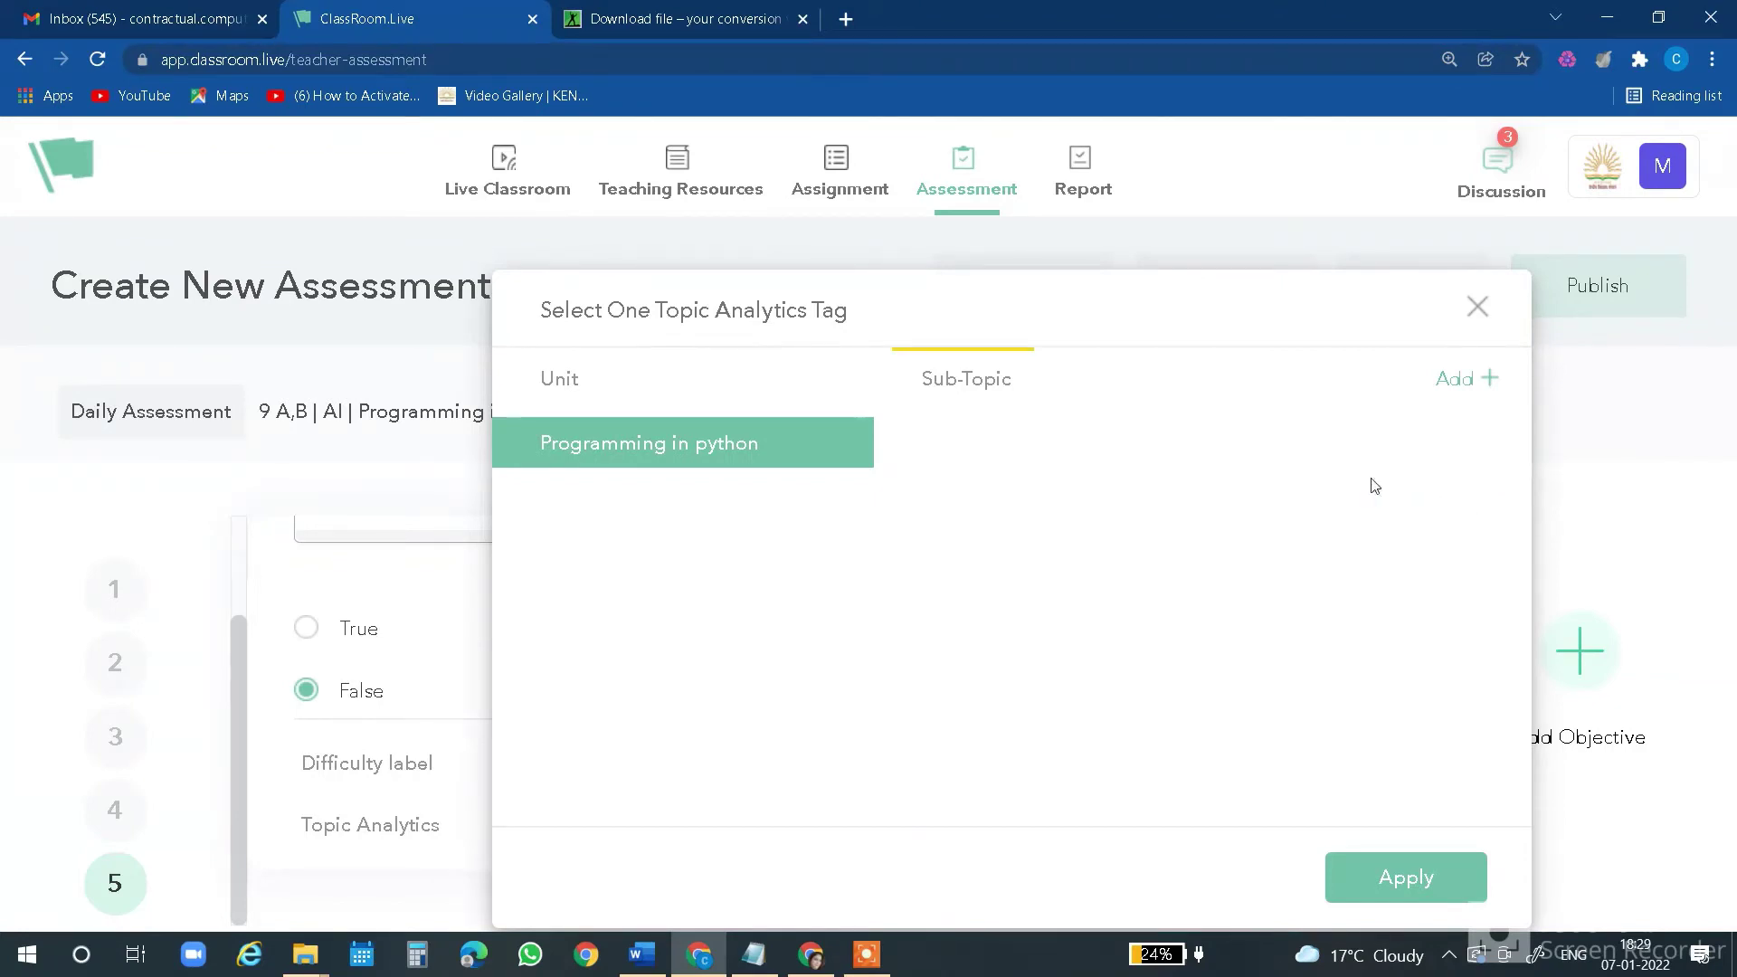
click(1349, 874)
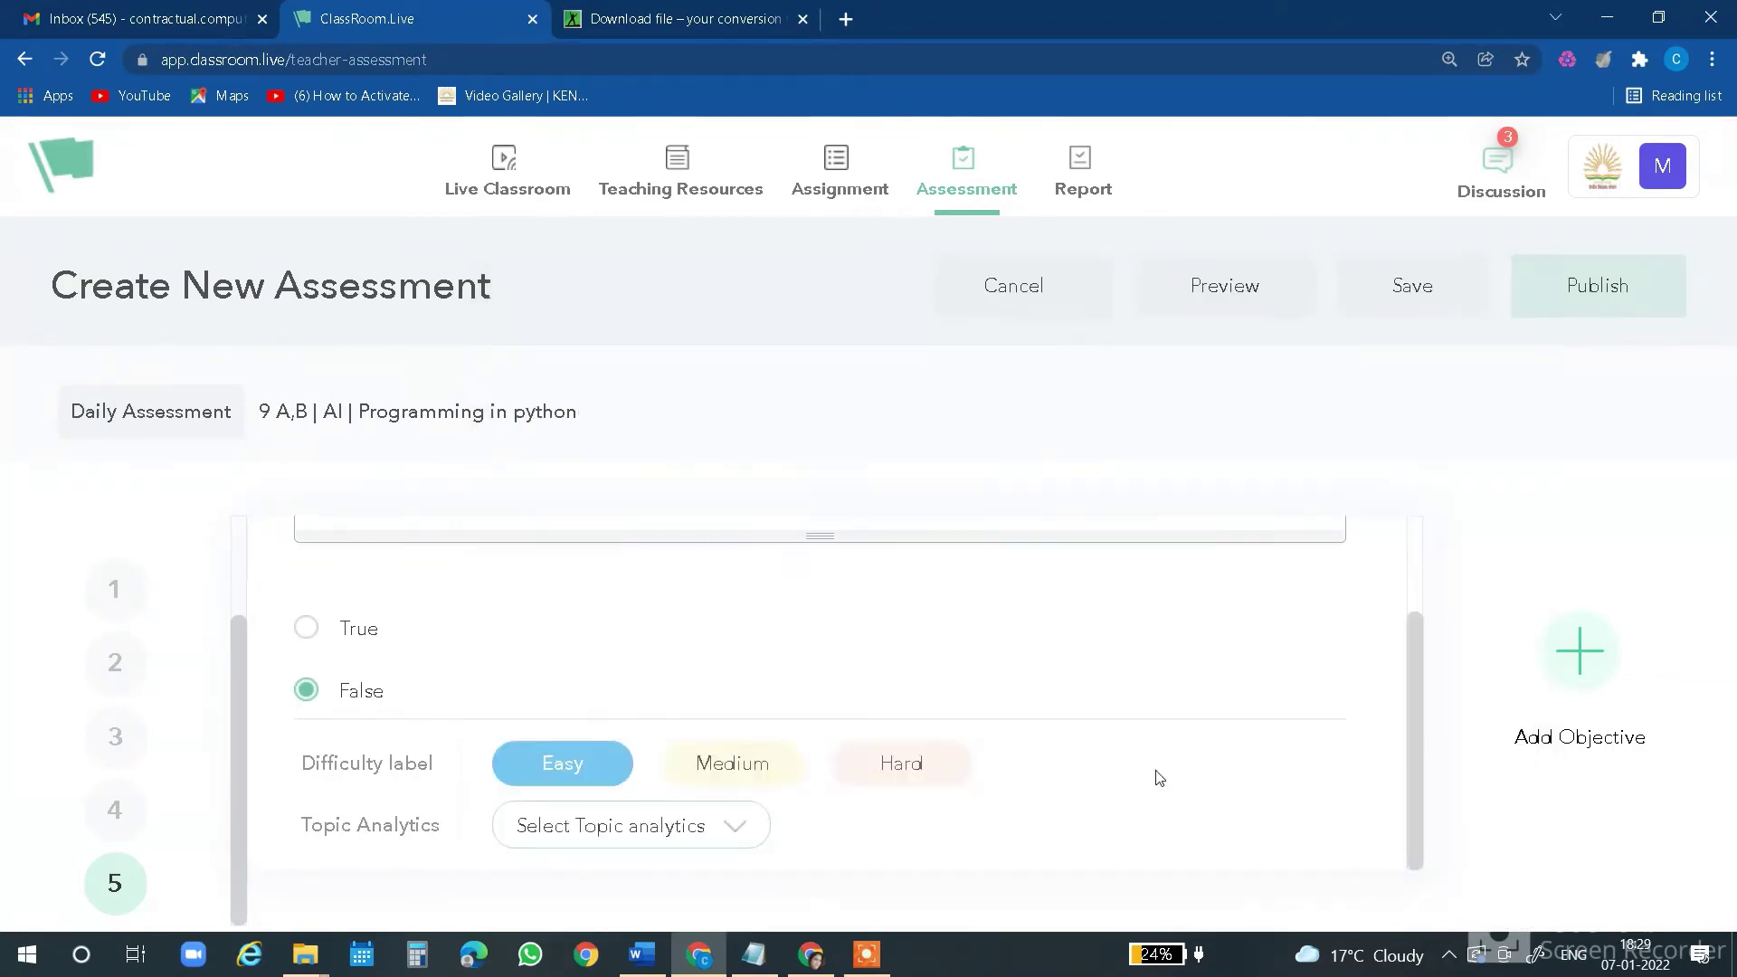
click(1412, 299)
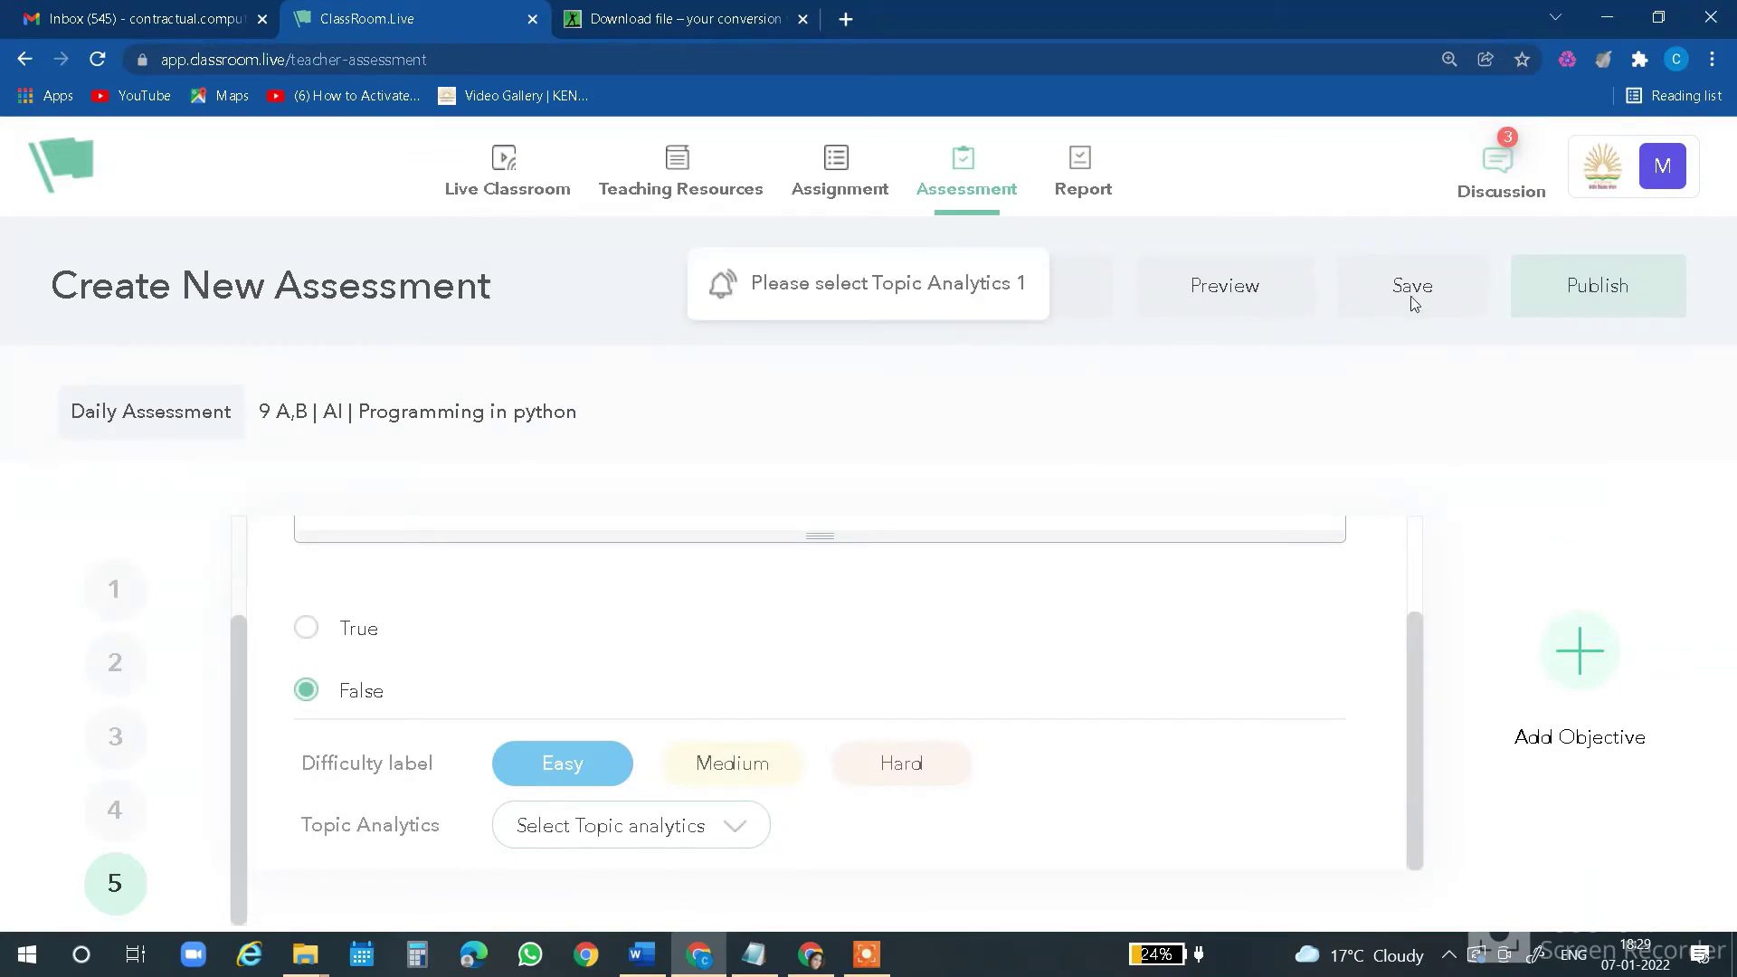
Apply the "basics of python" sub-topic as Question 5's topic analytics tag and try to save the assessment
click(714, 831)
click(733, 442)
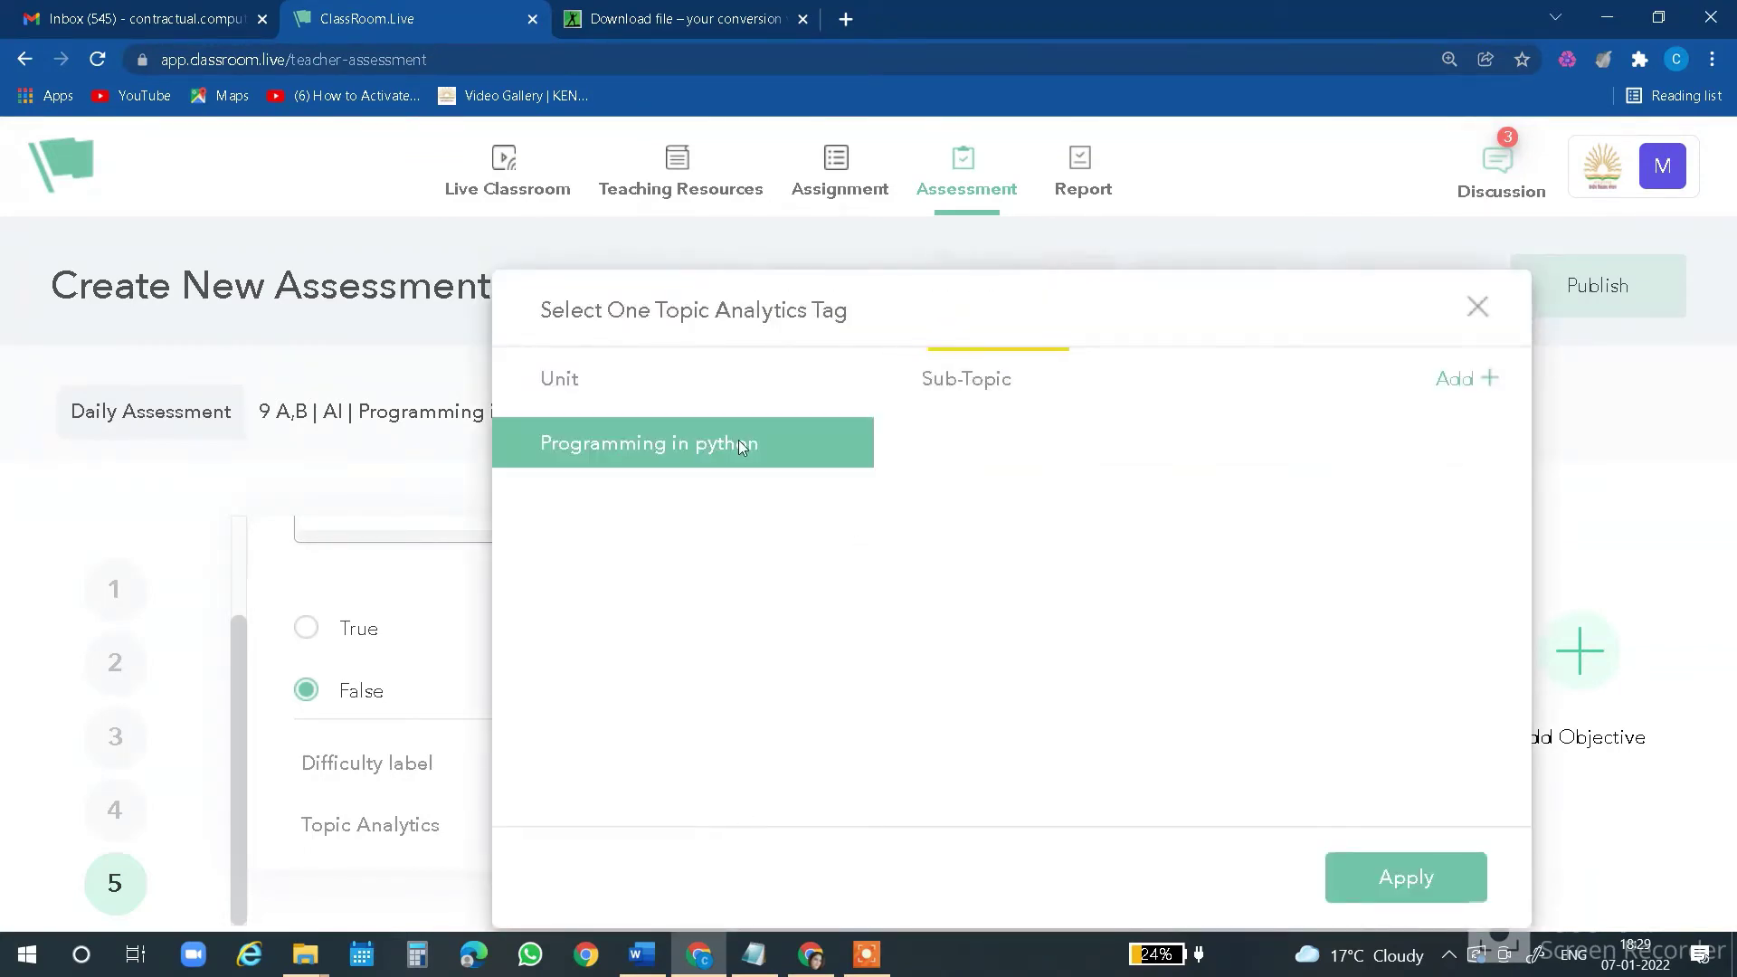
click(1489, 379)
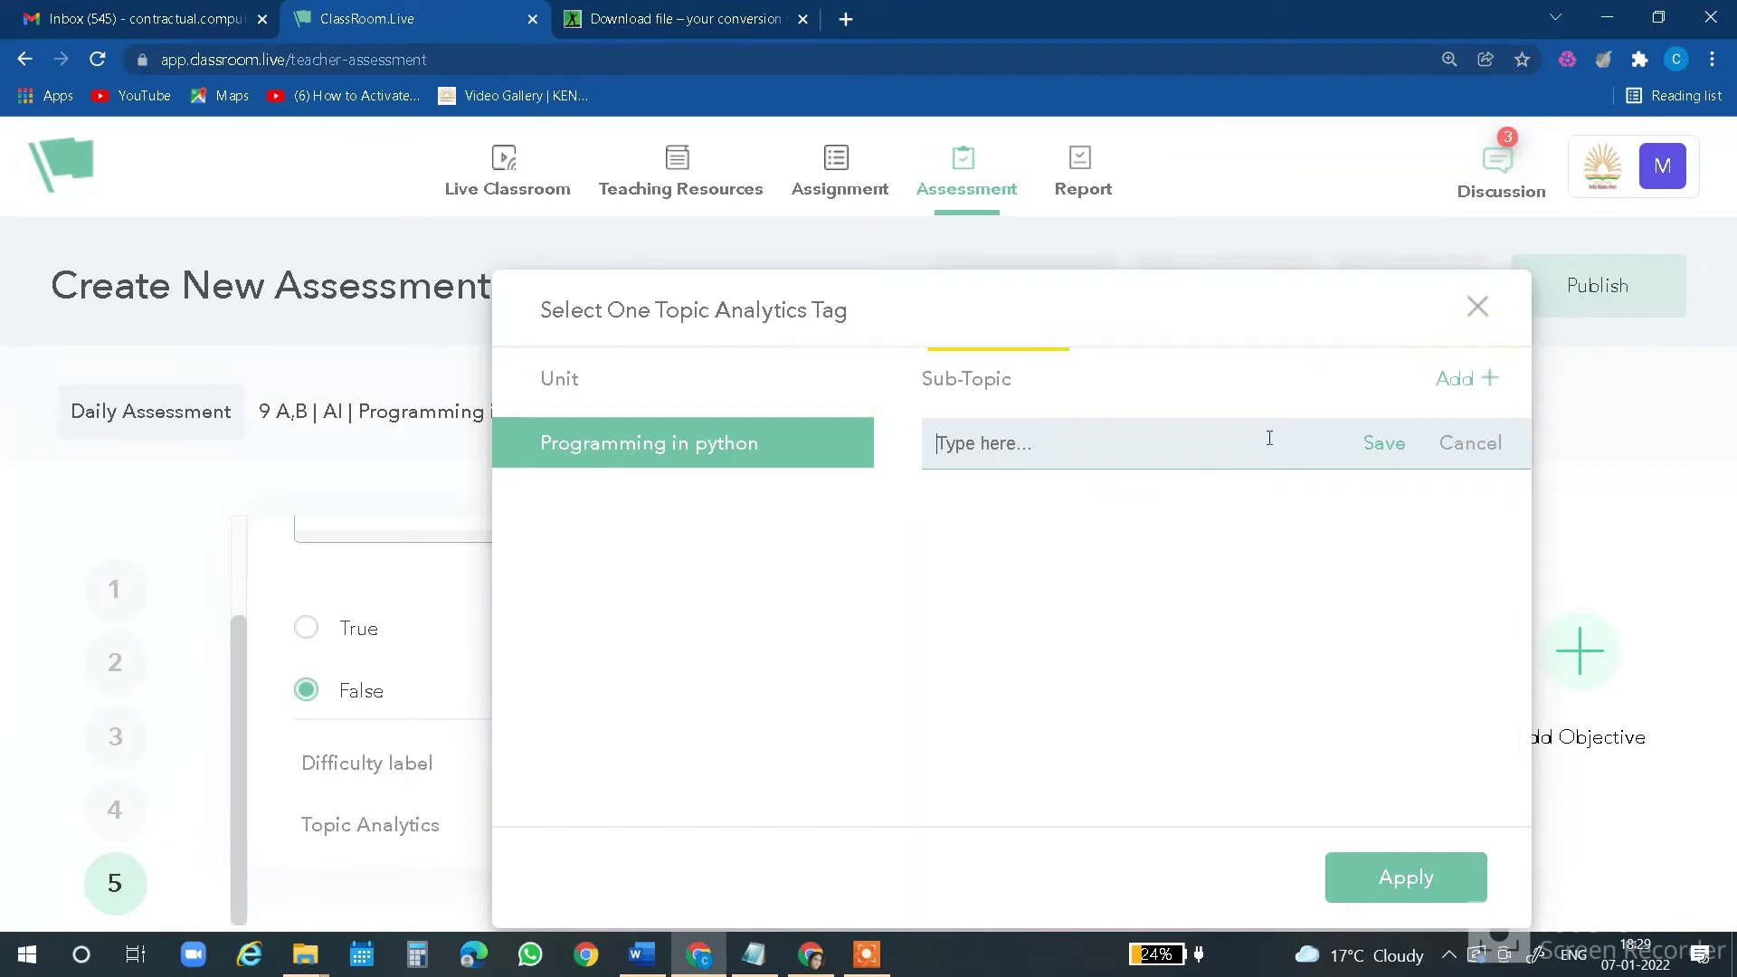
click(935, 497)
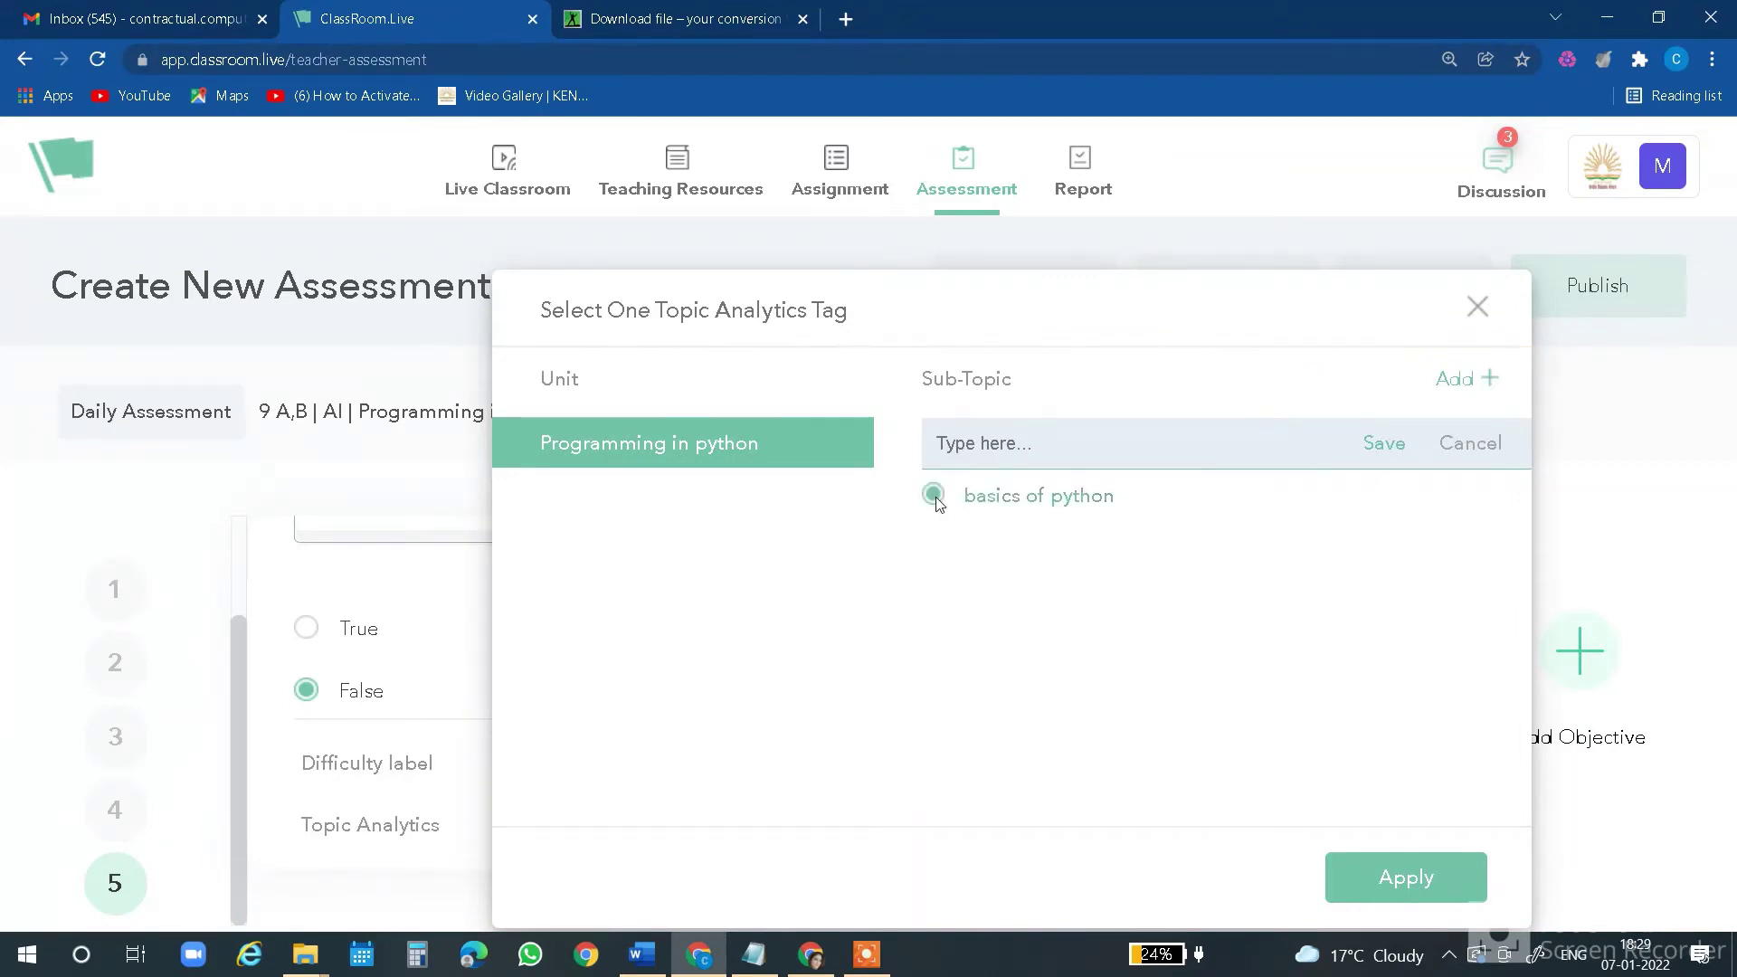
click(1384, 445)
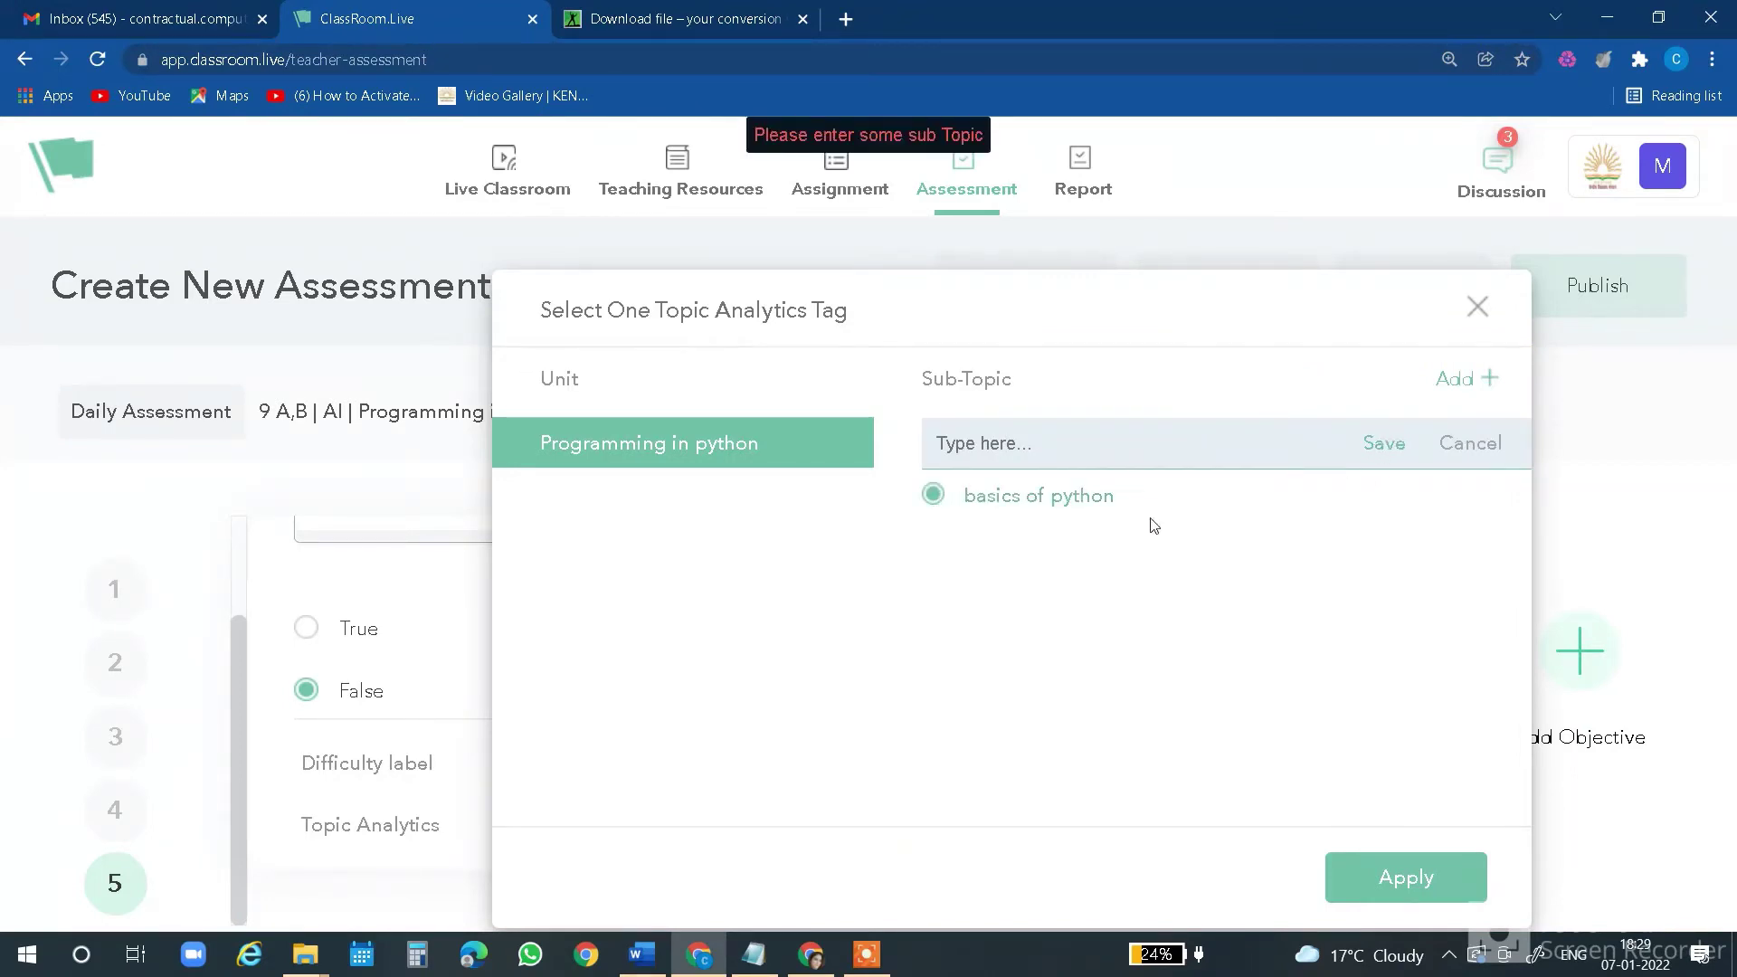
click(1374, 875)
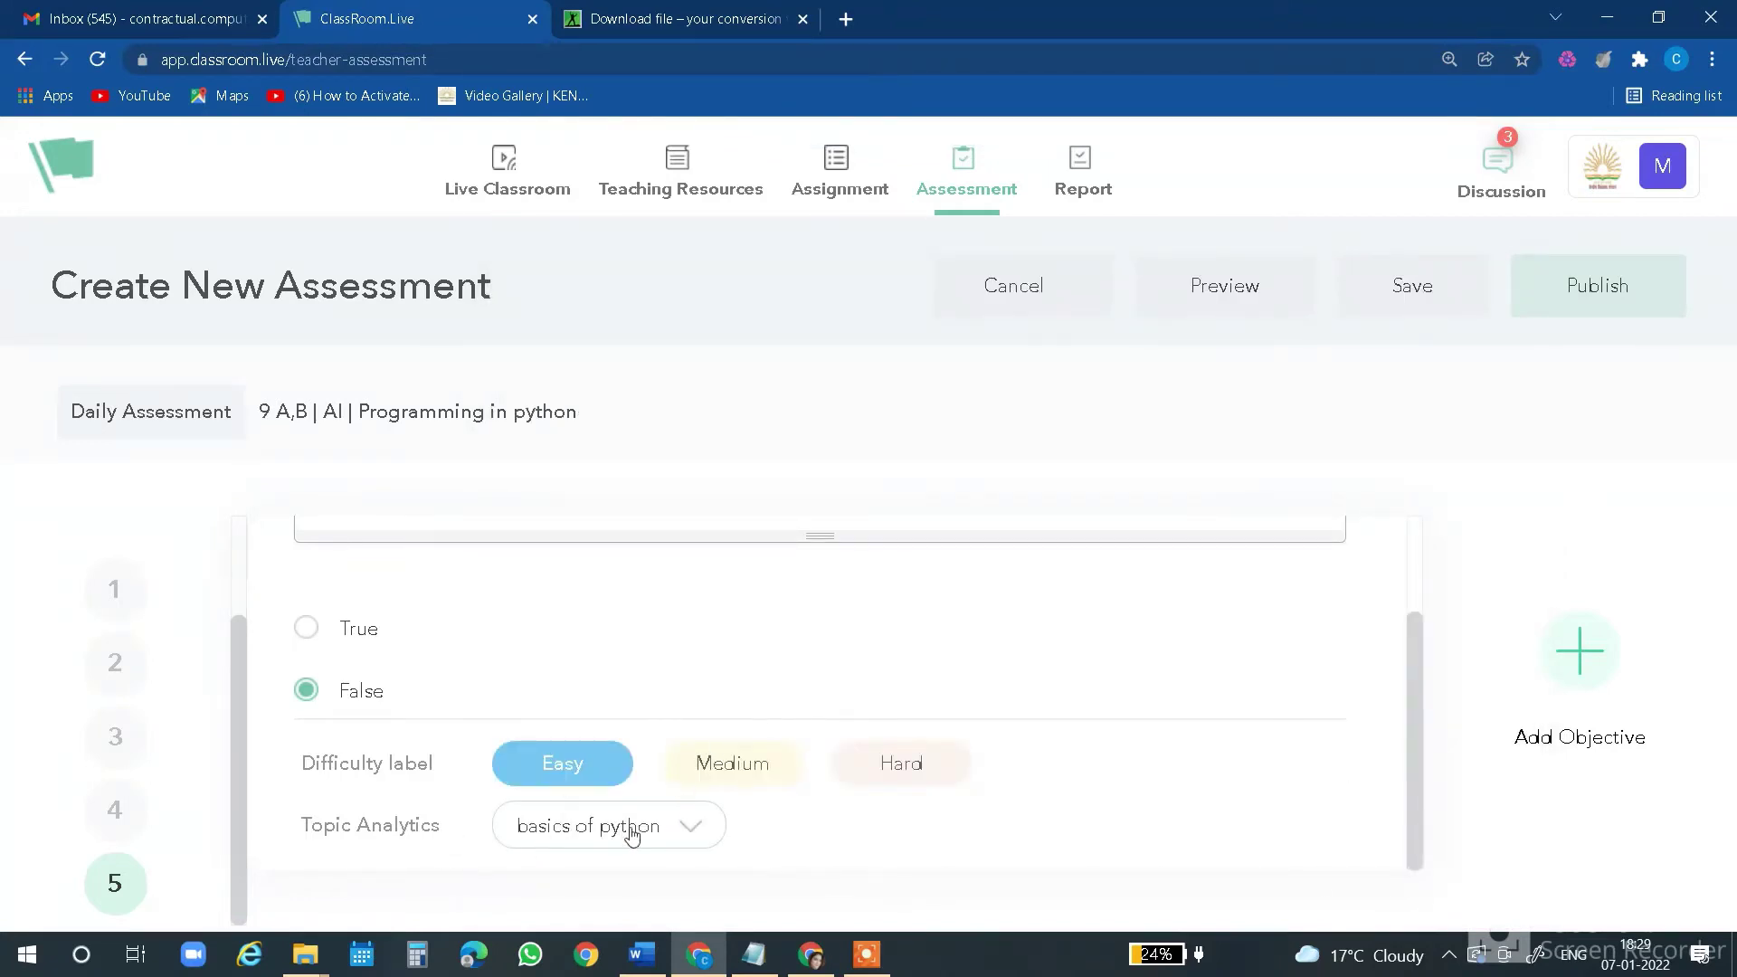
click(1402, 289)
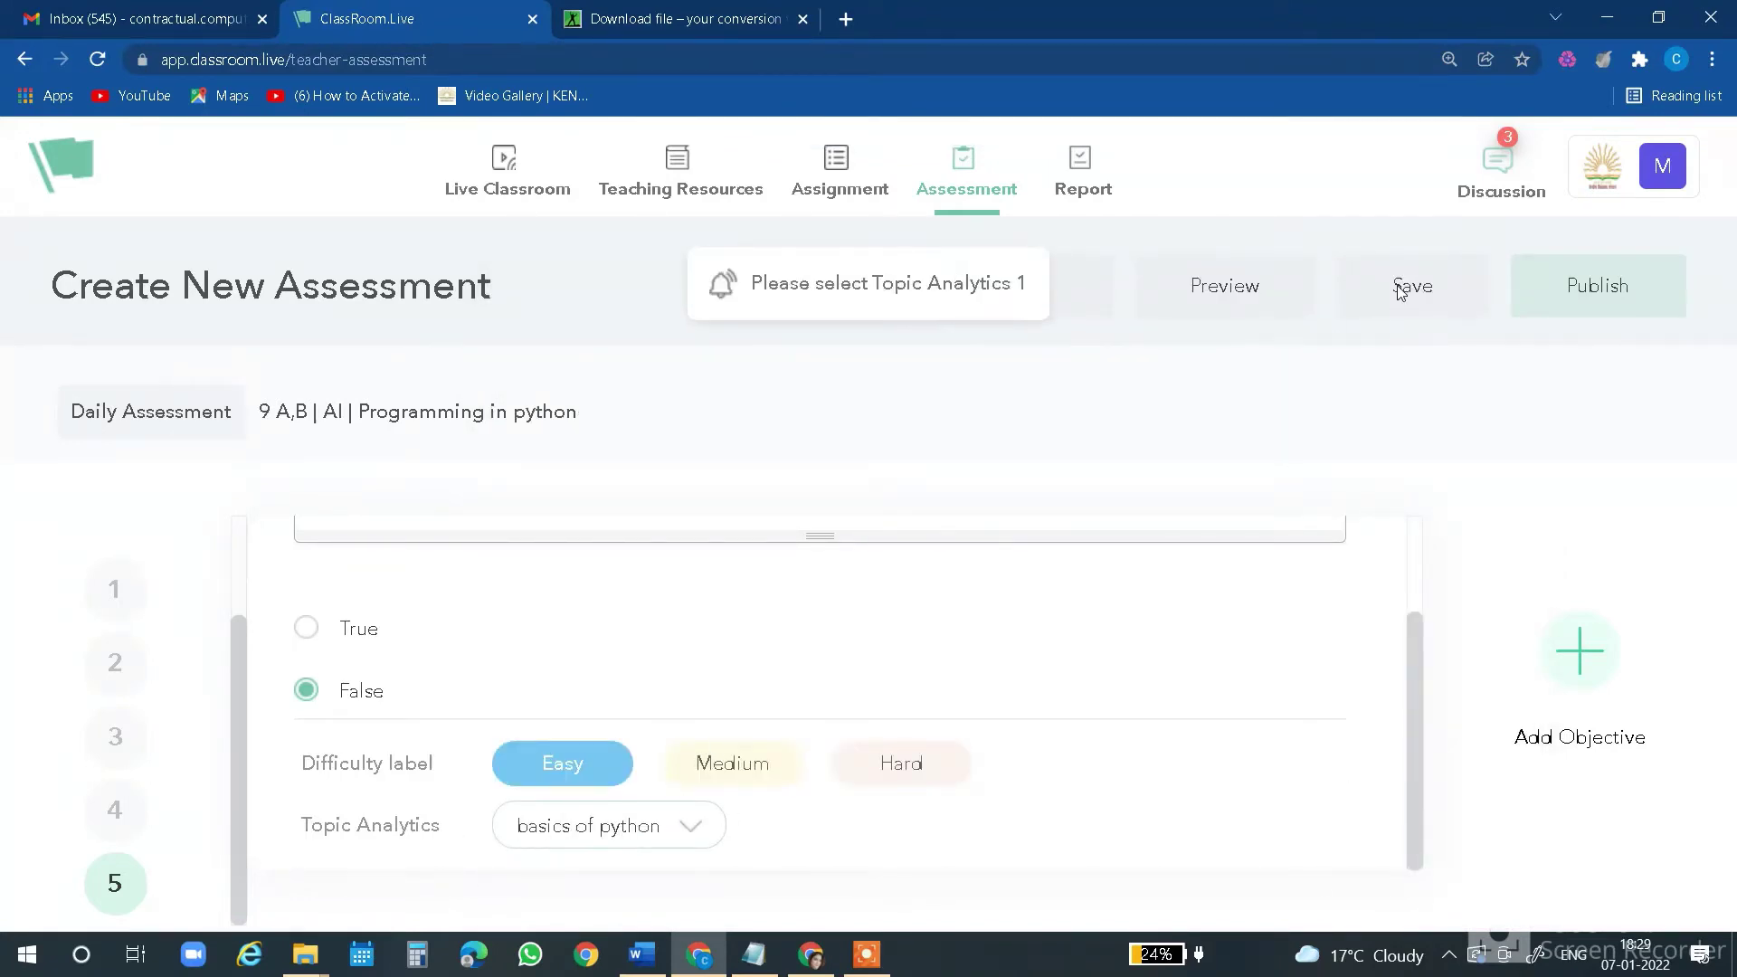
Tag Question 1 with the "basics of python" sub-topic of the "Programming in python" unit as its topic analytics
scroll(624, 829, up, 1)
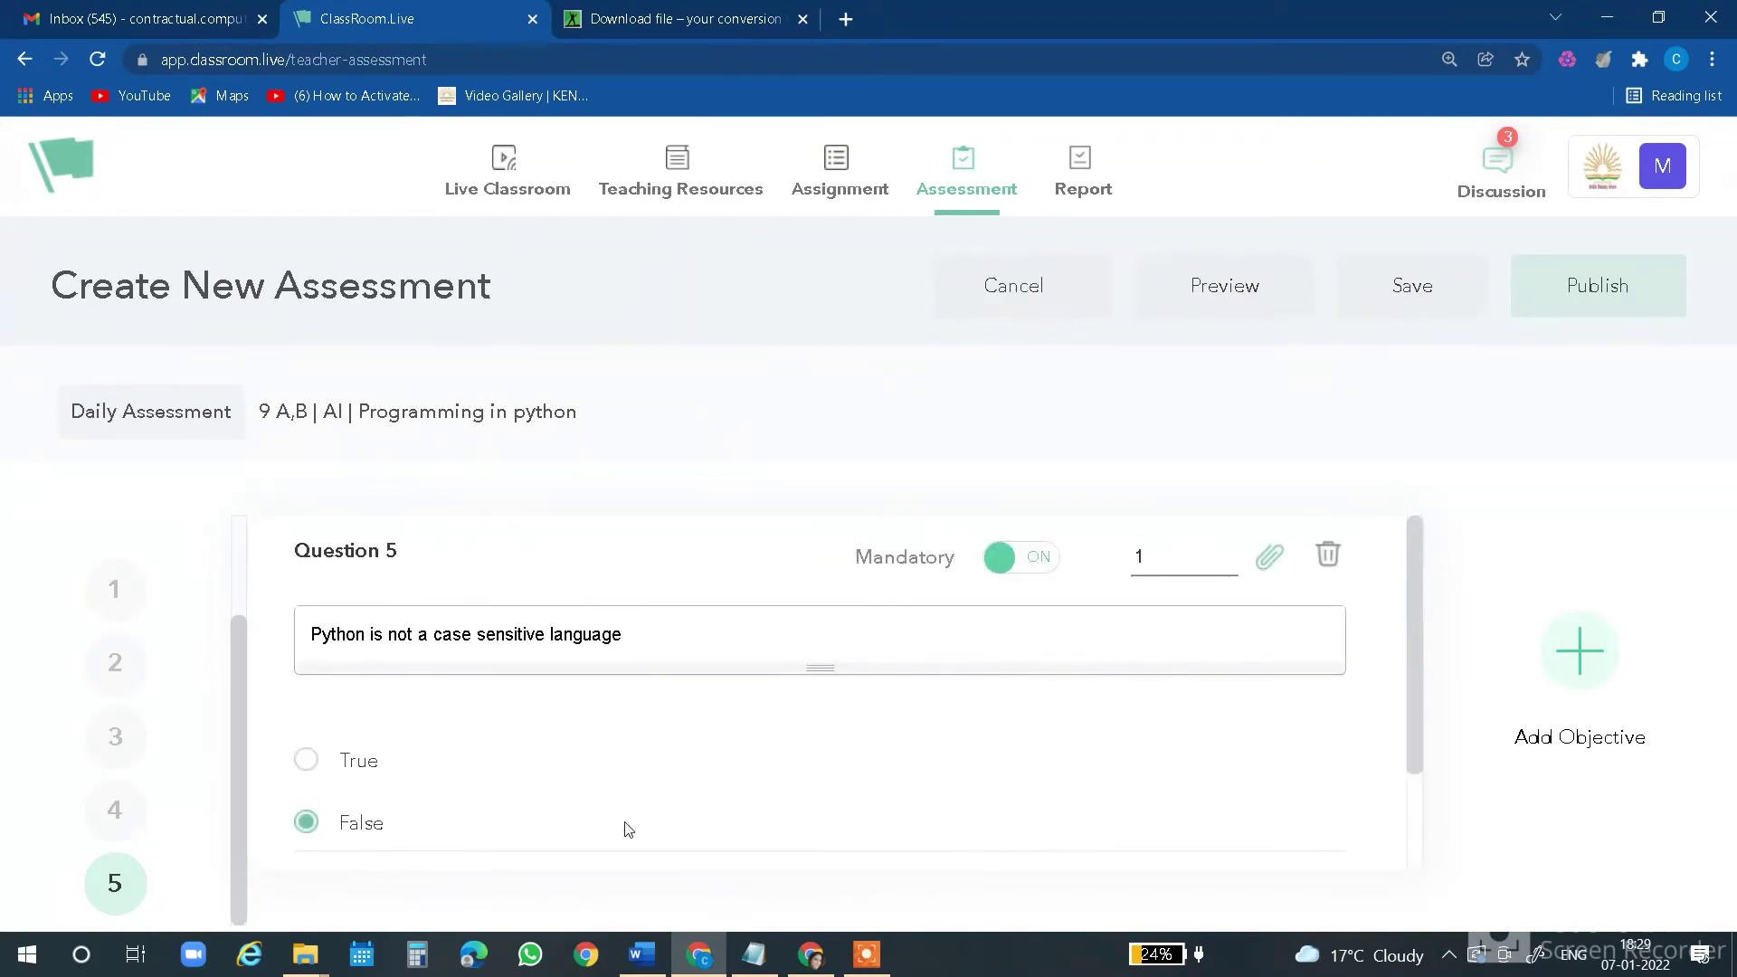
scroll(629, 830, down, 1)
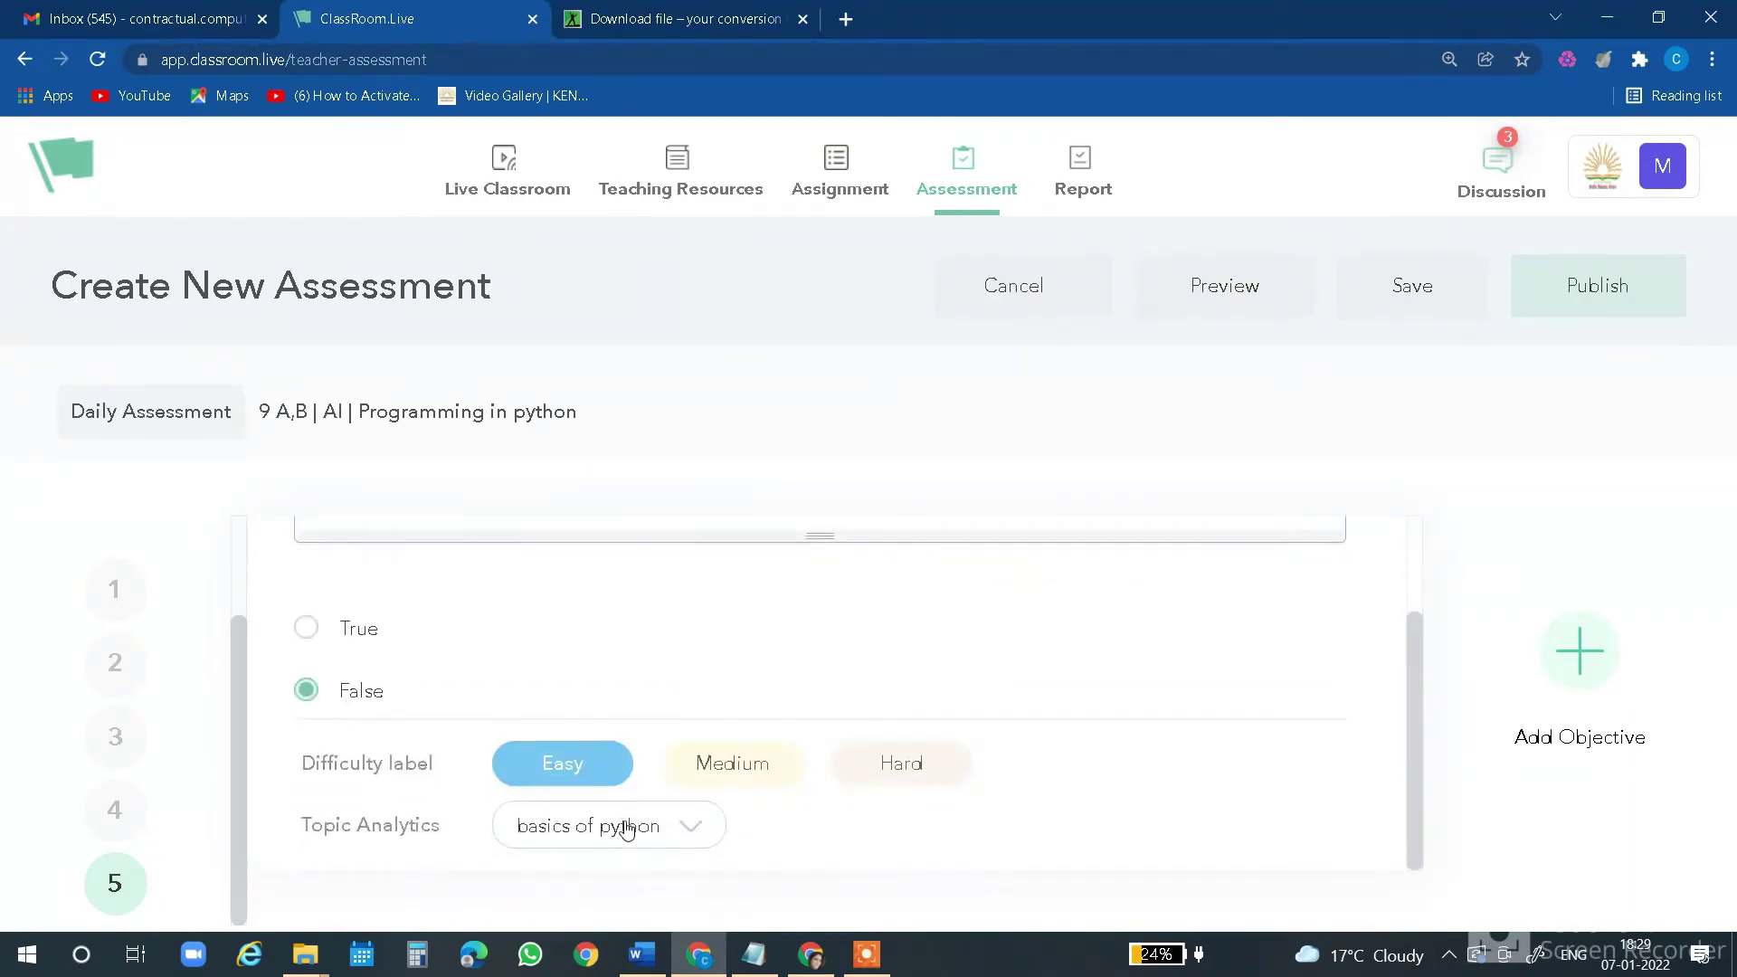
click(120, 590)
scroll(619, 792, down, 1)
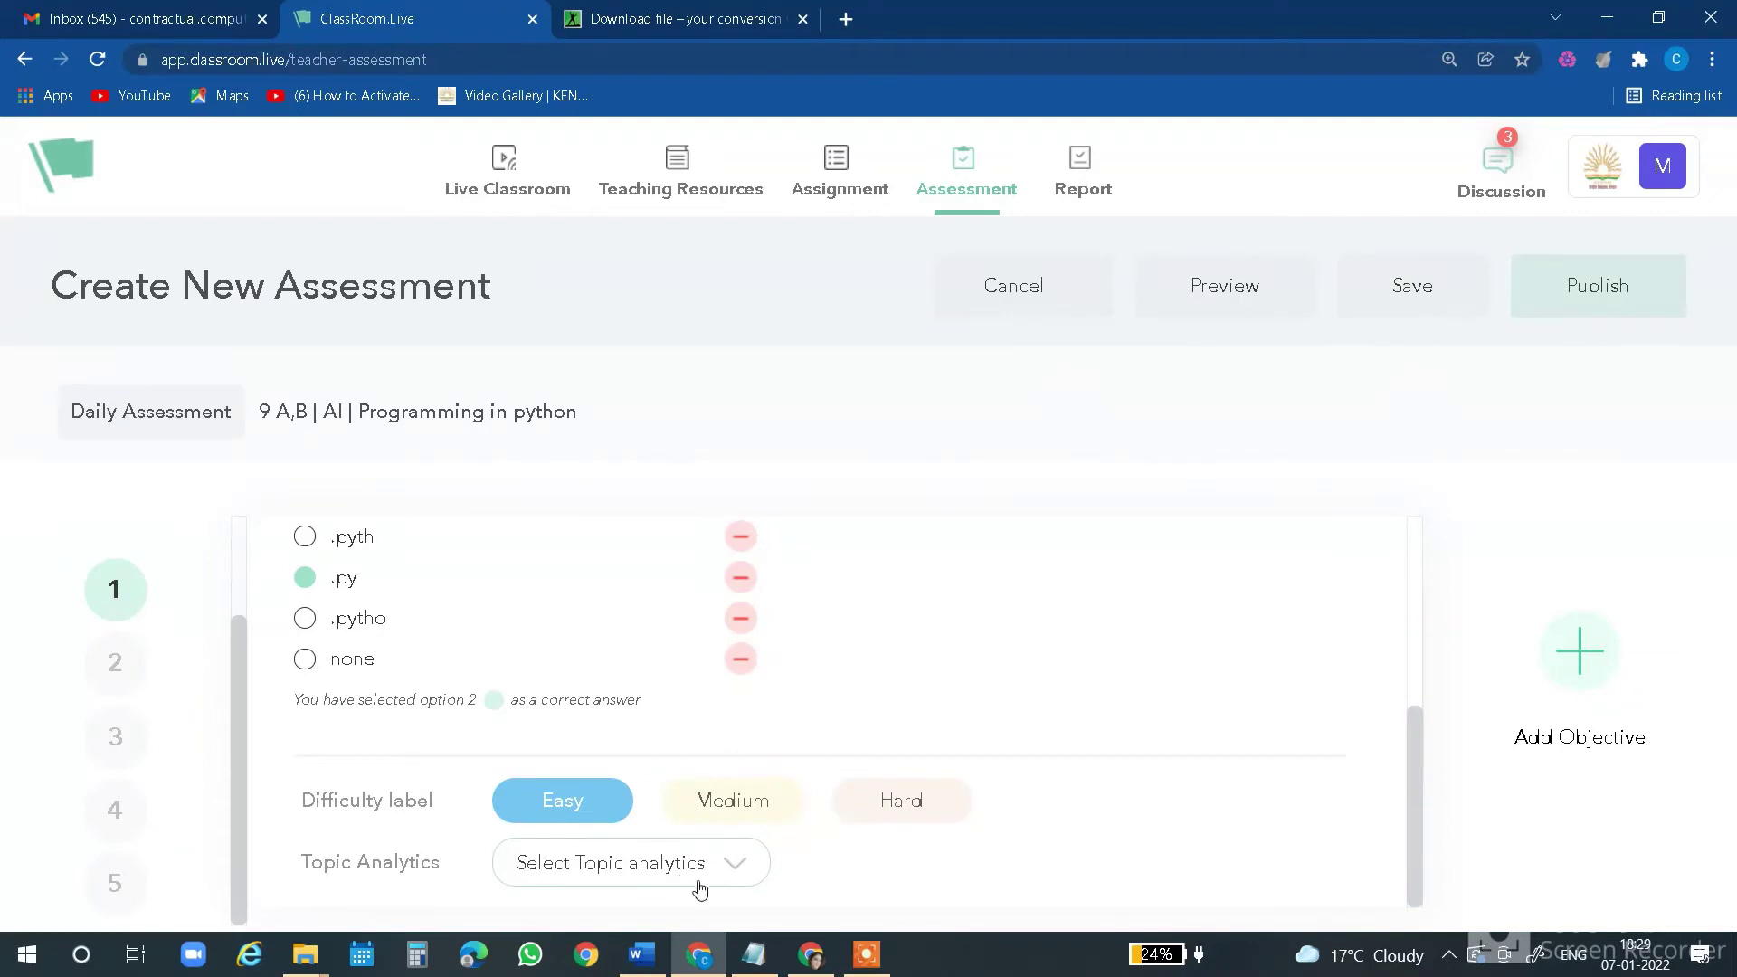
click(750, 871)
click(728, 447)
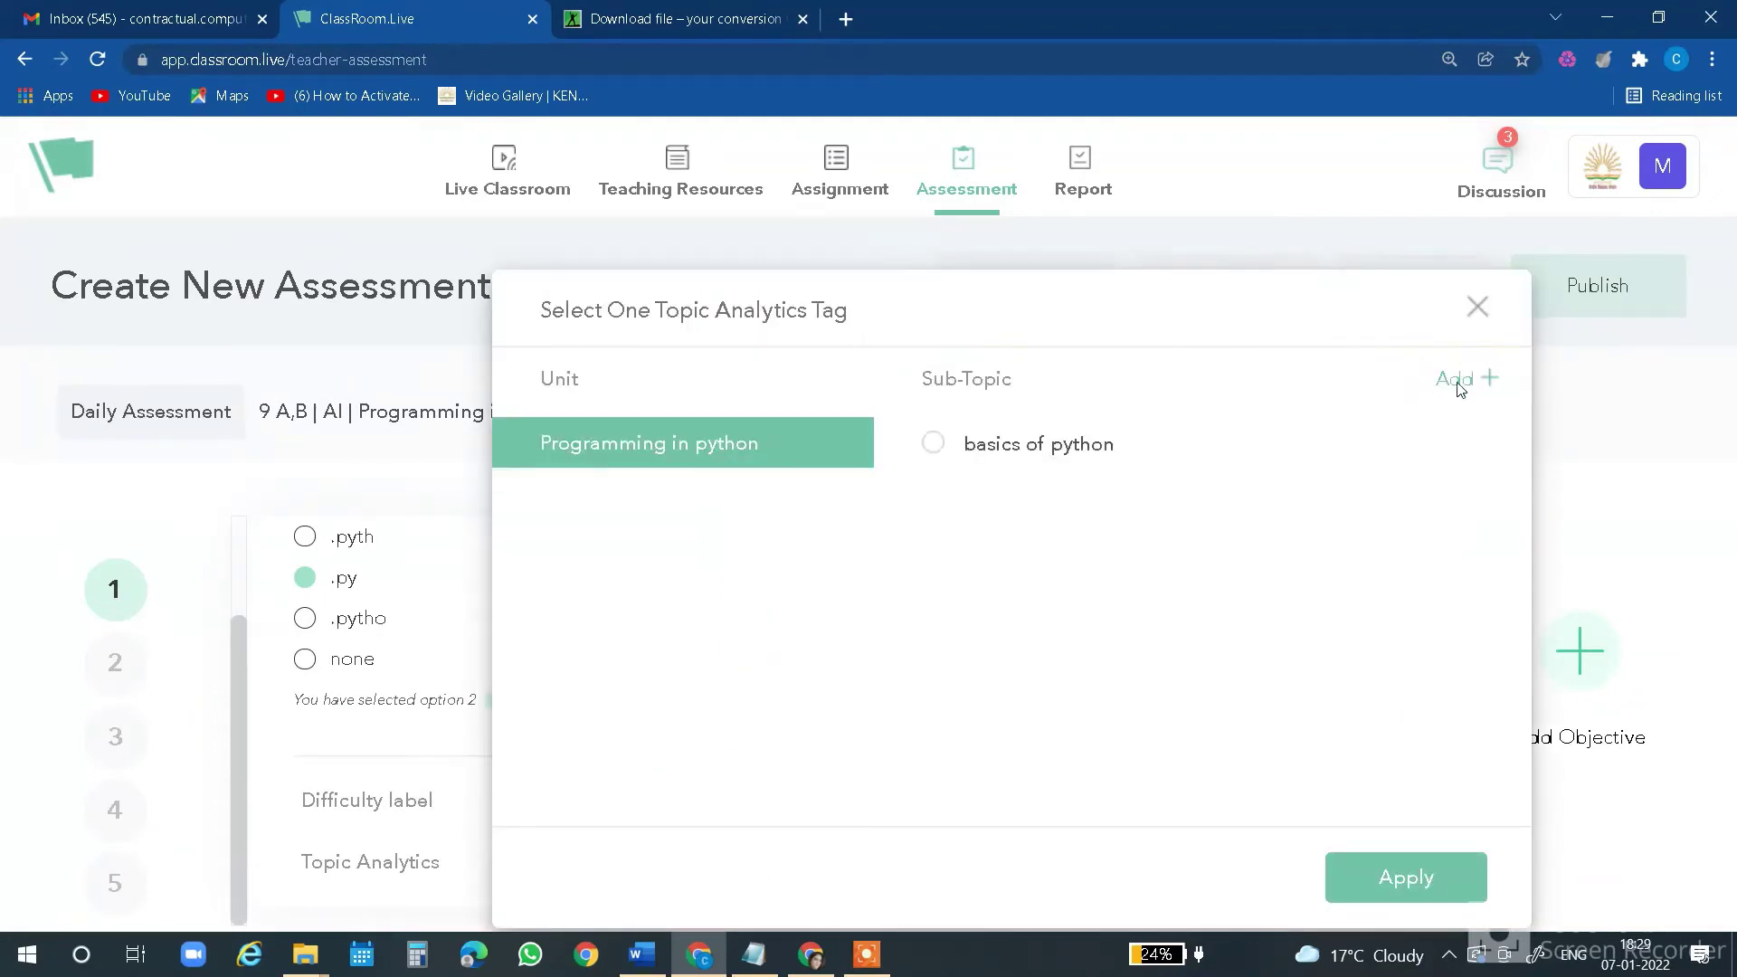
click(1007, 444)
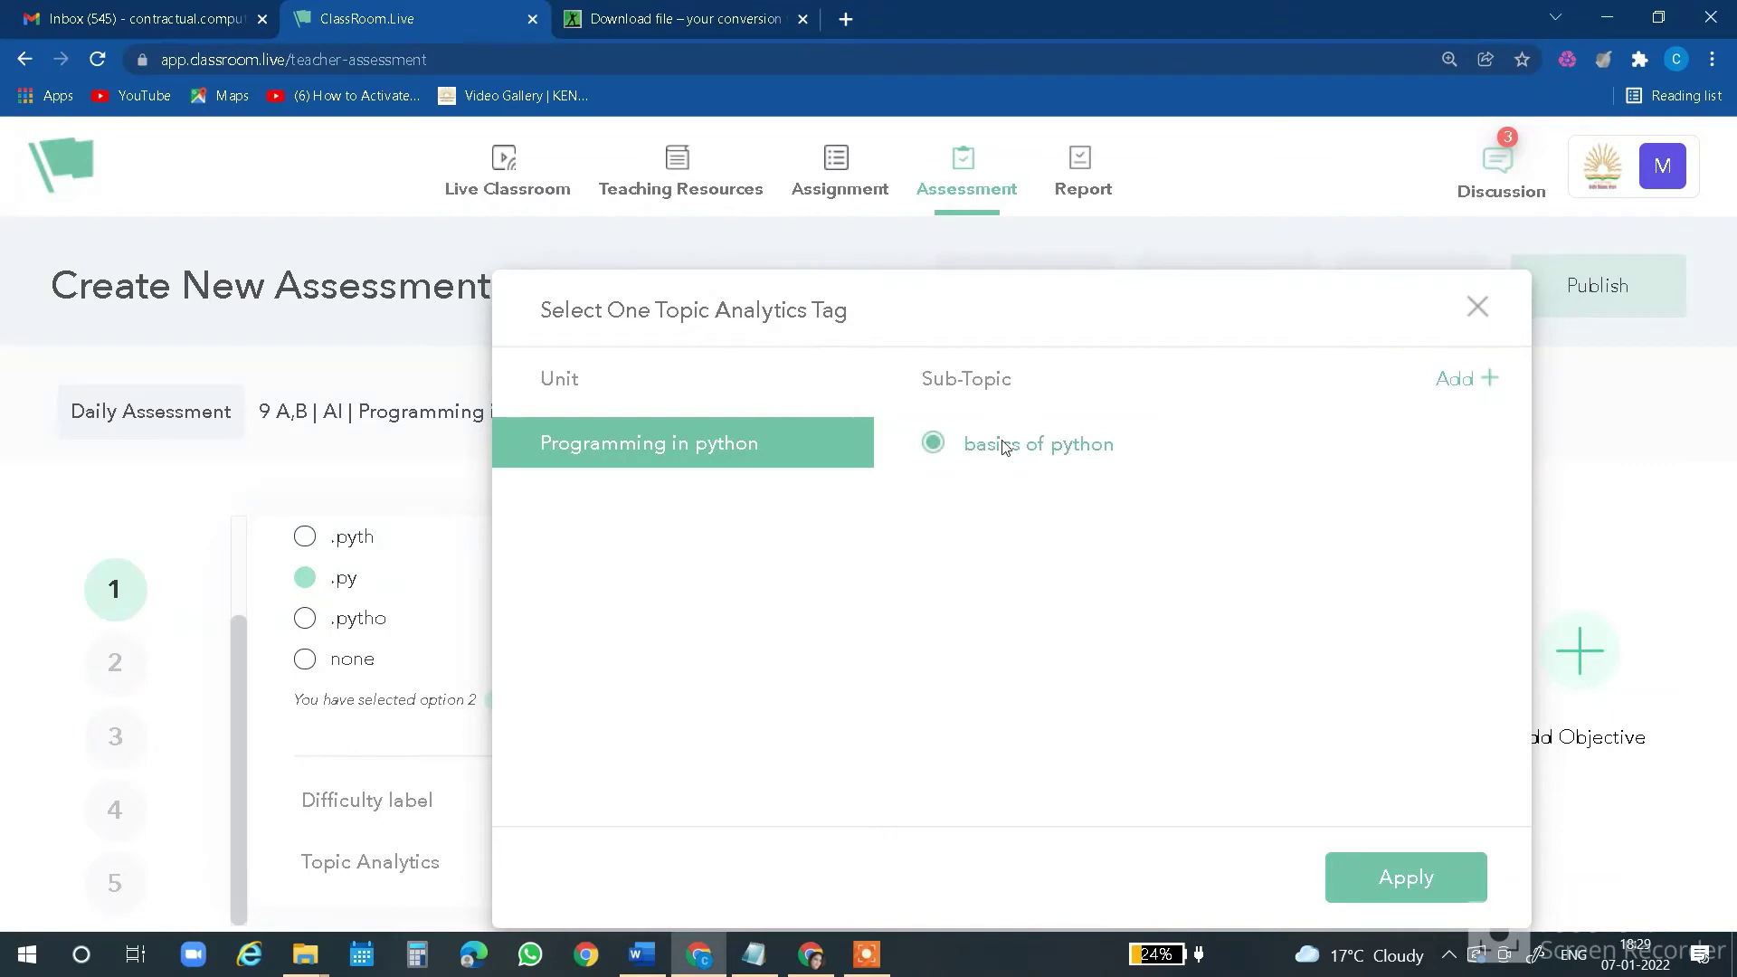
click(1366, 883)
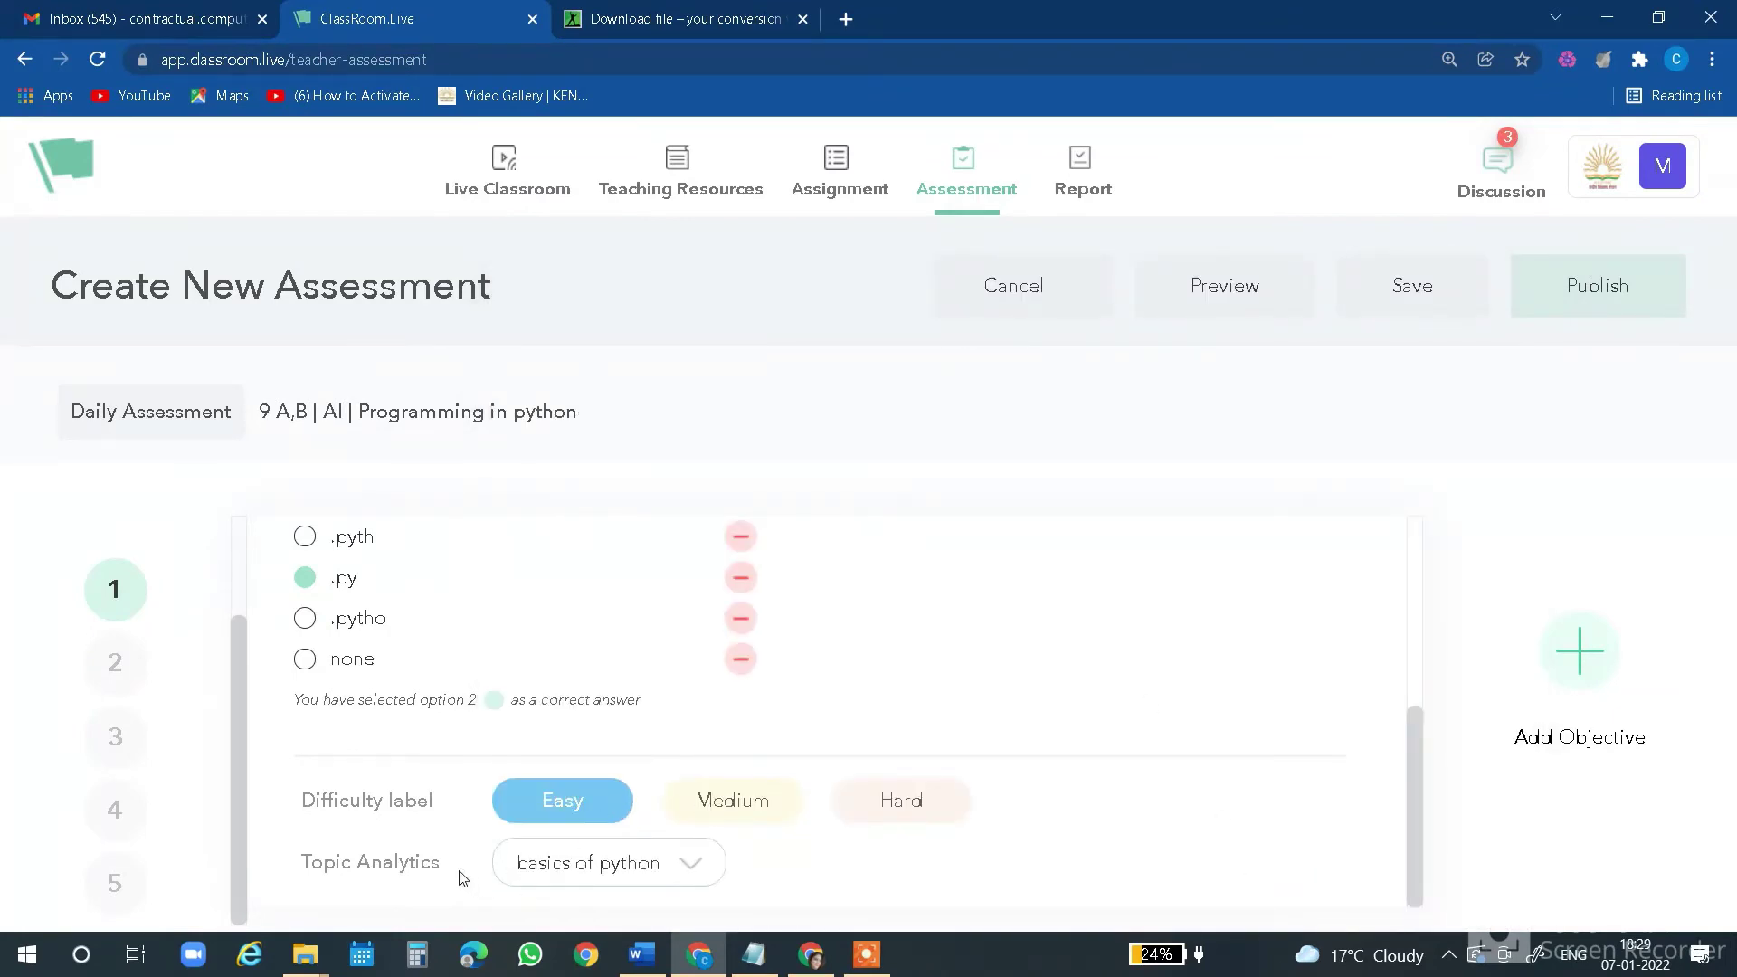
Apply the "basics of python" sub-topic under "Programming in python" as Question 2's topic analytics tag
click(110, 666)
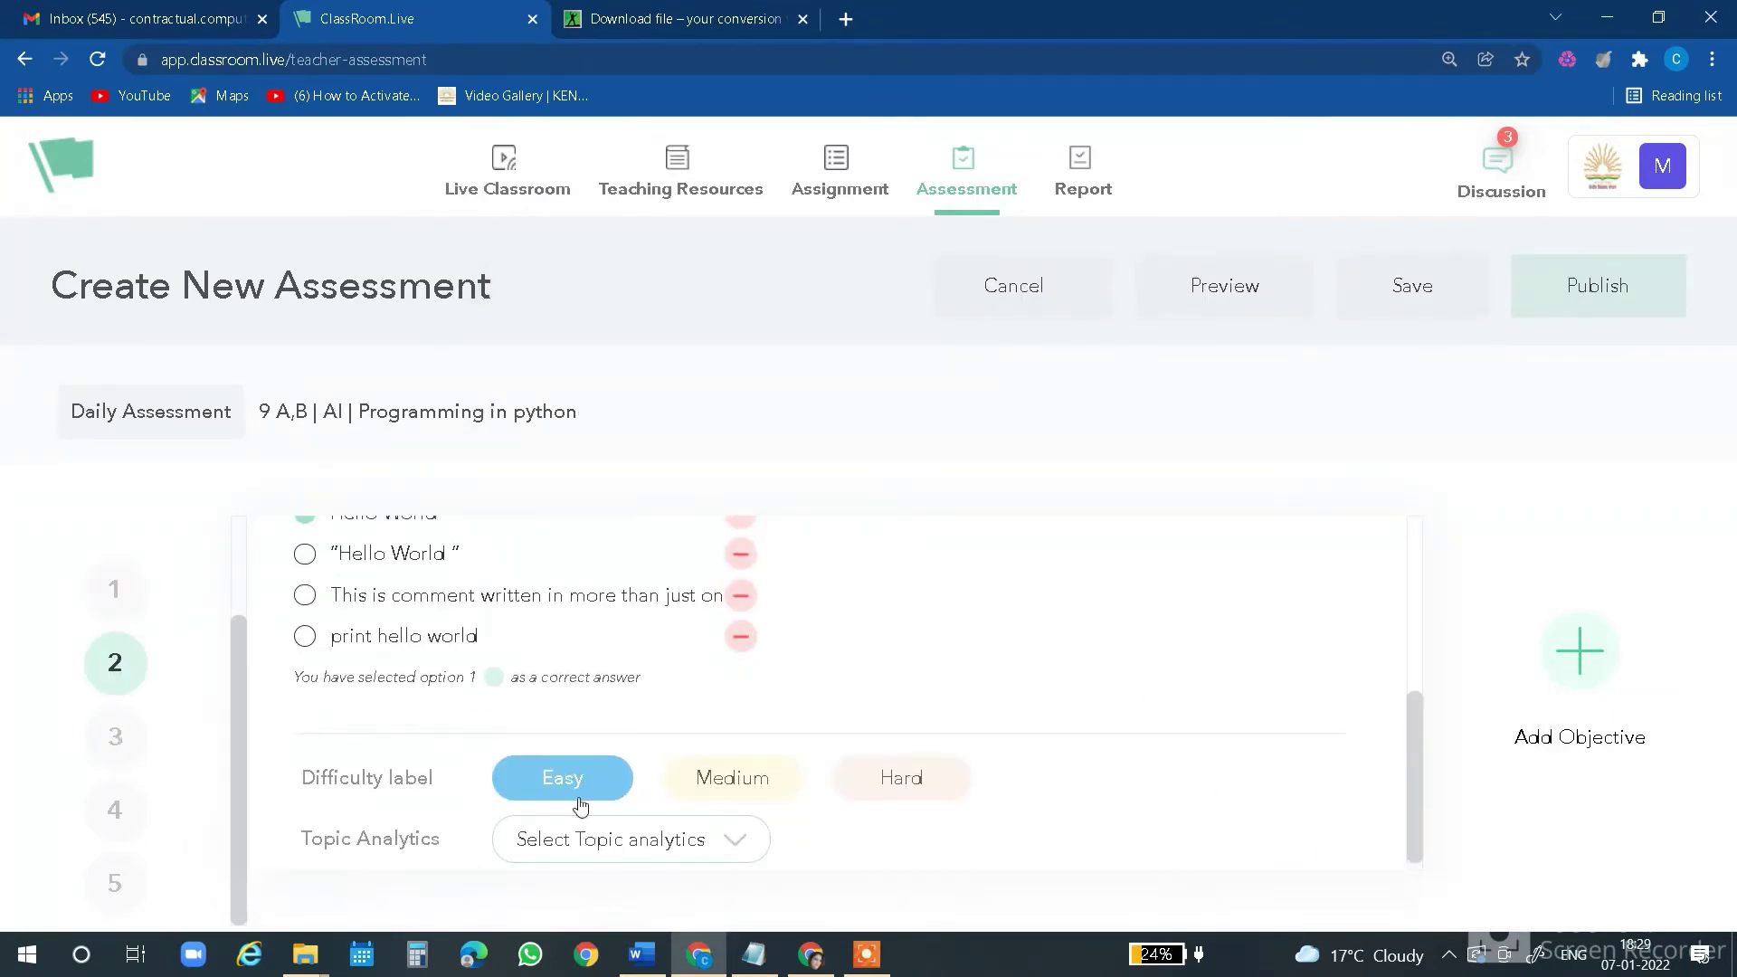
click(745, 848)
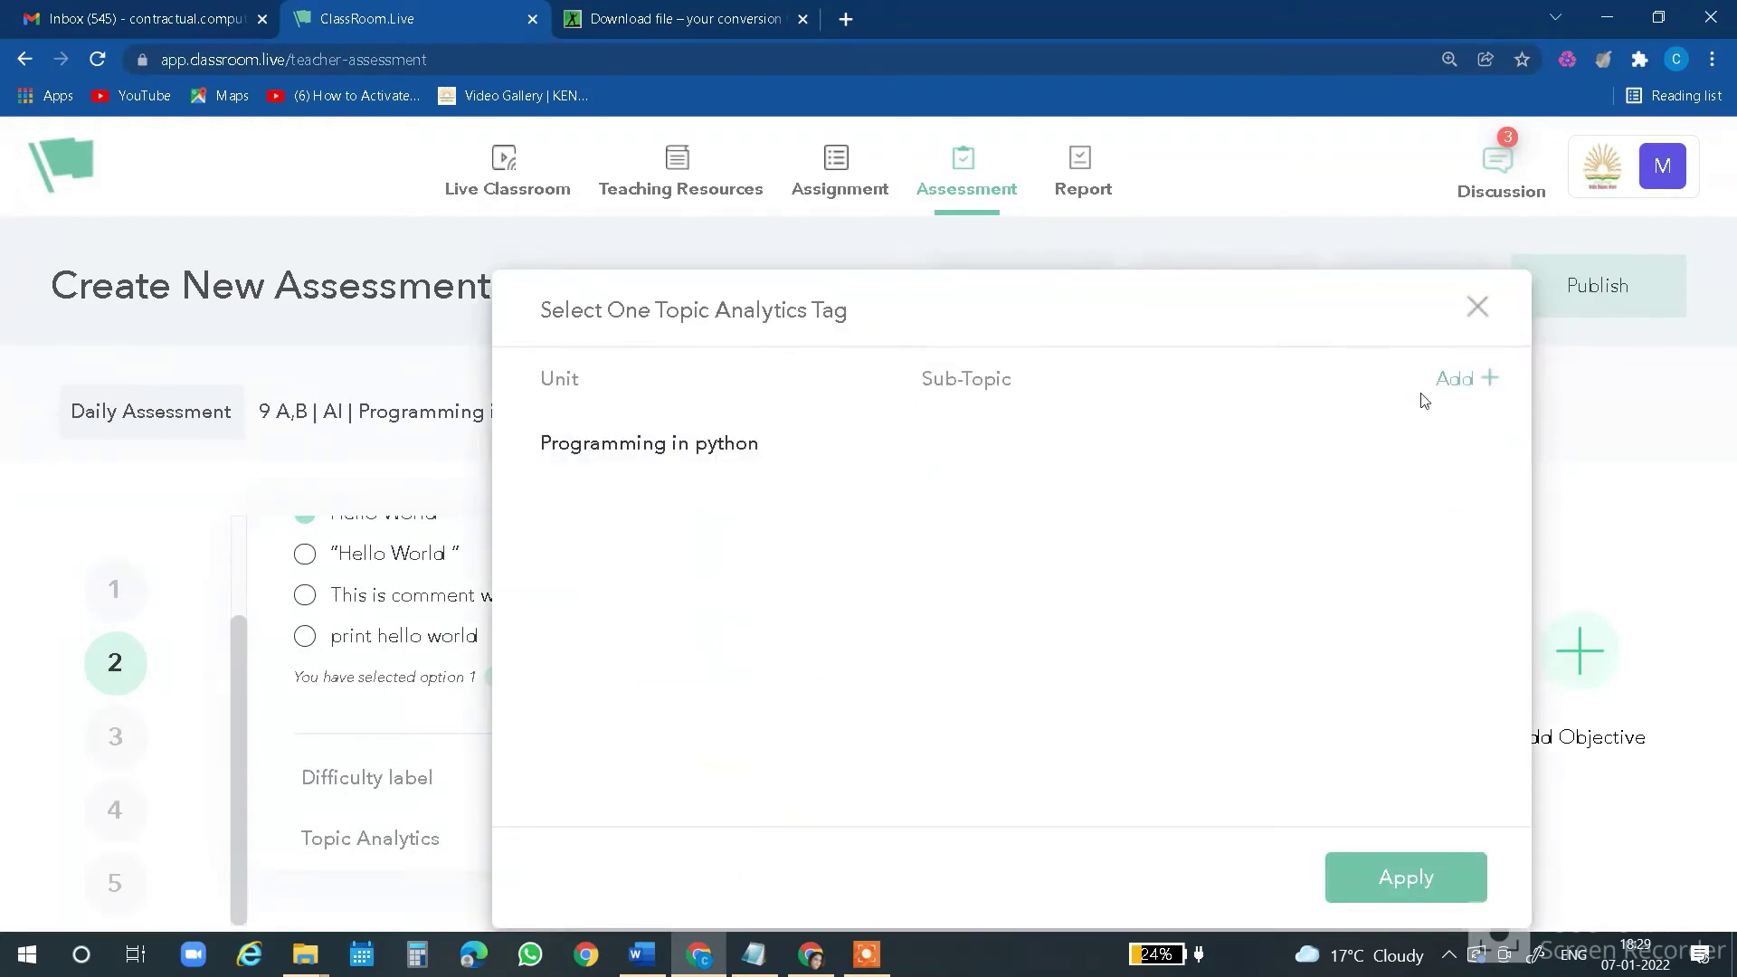
click(1484, 384)
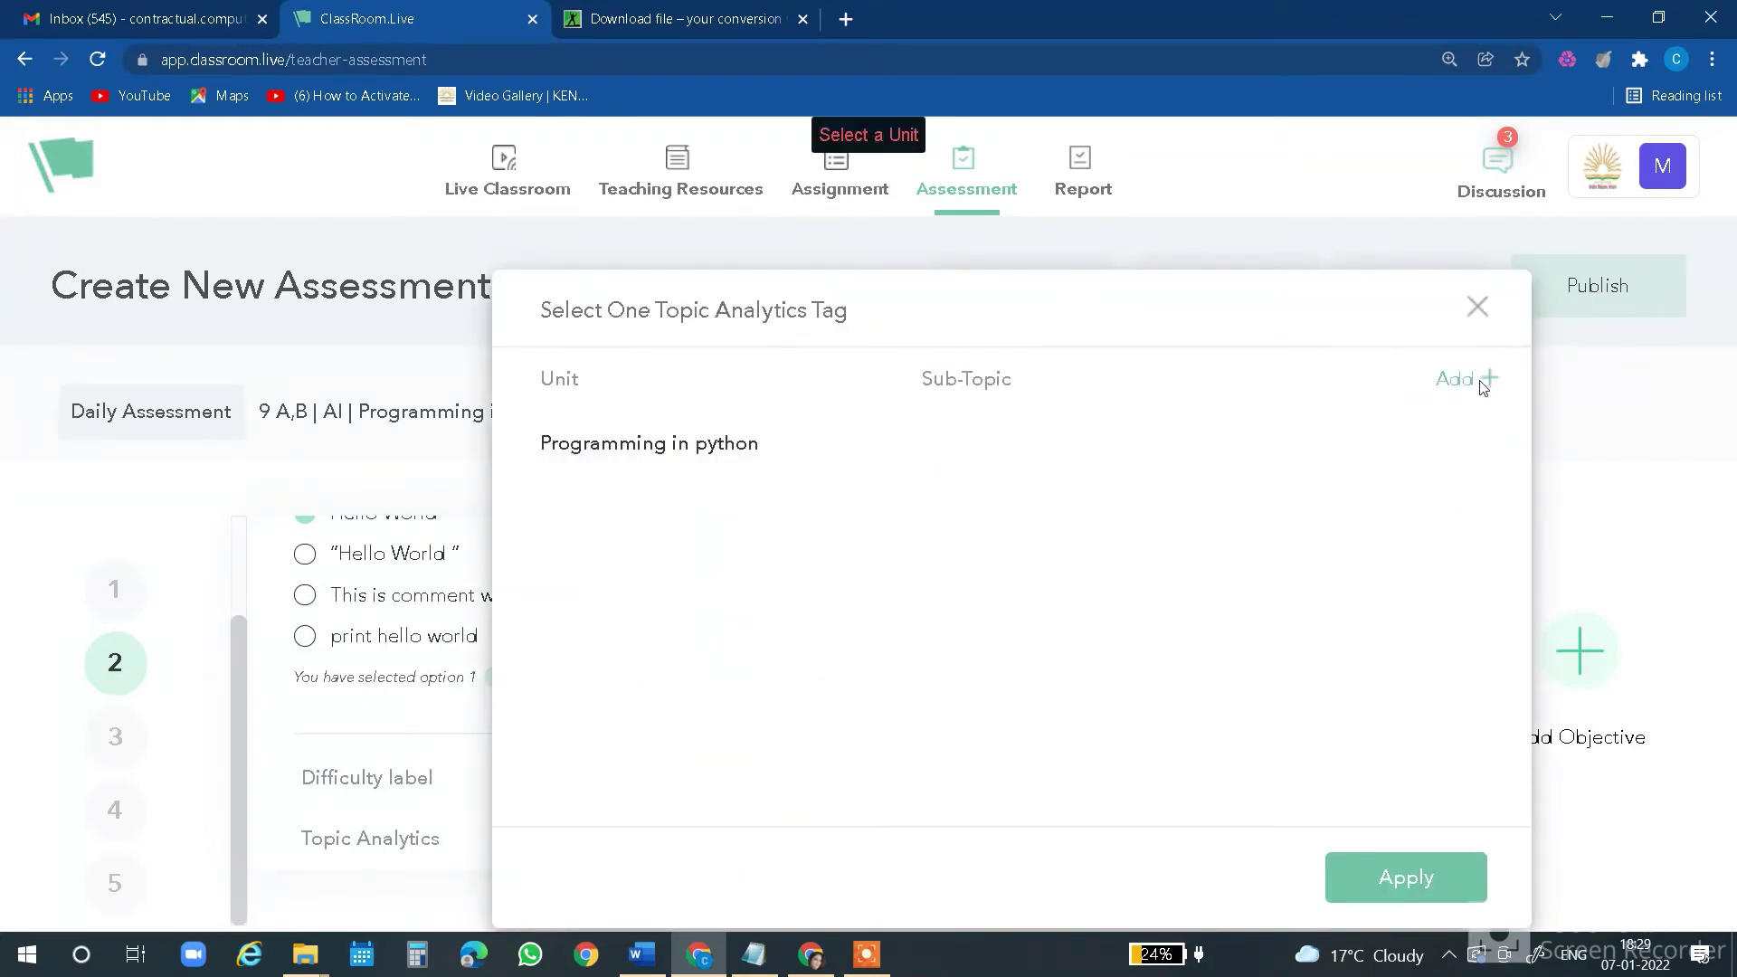
click(668, 445)
click(995, 447)
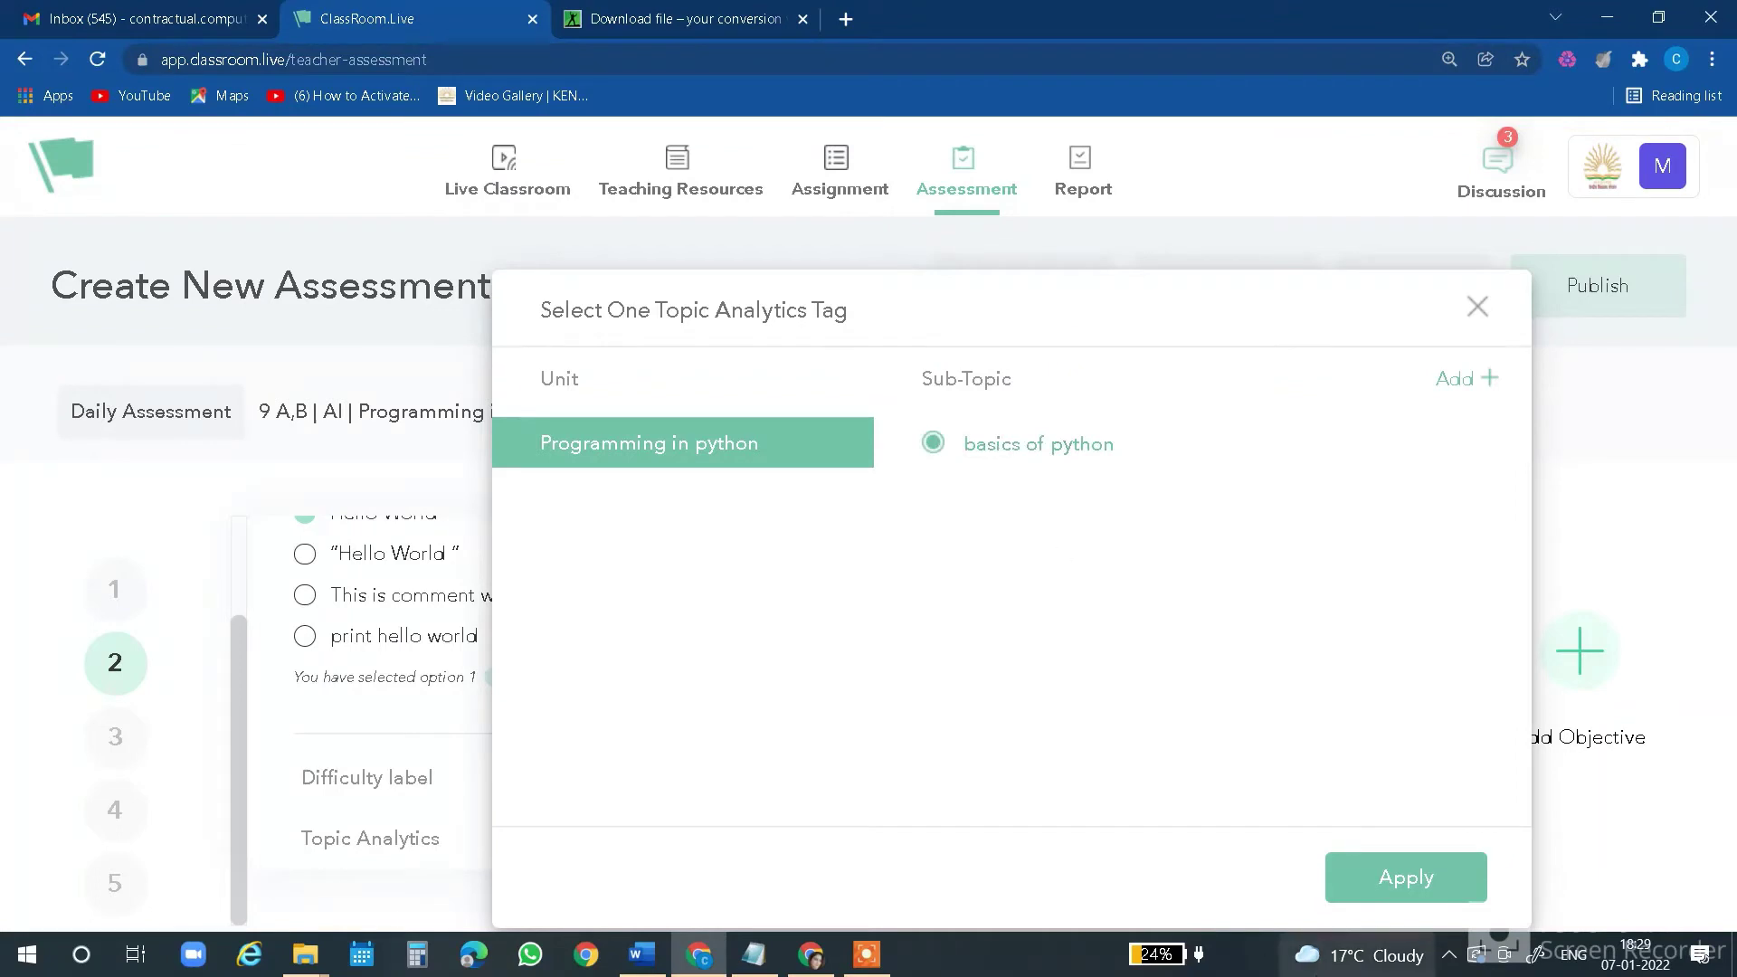
click(1360, 881)
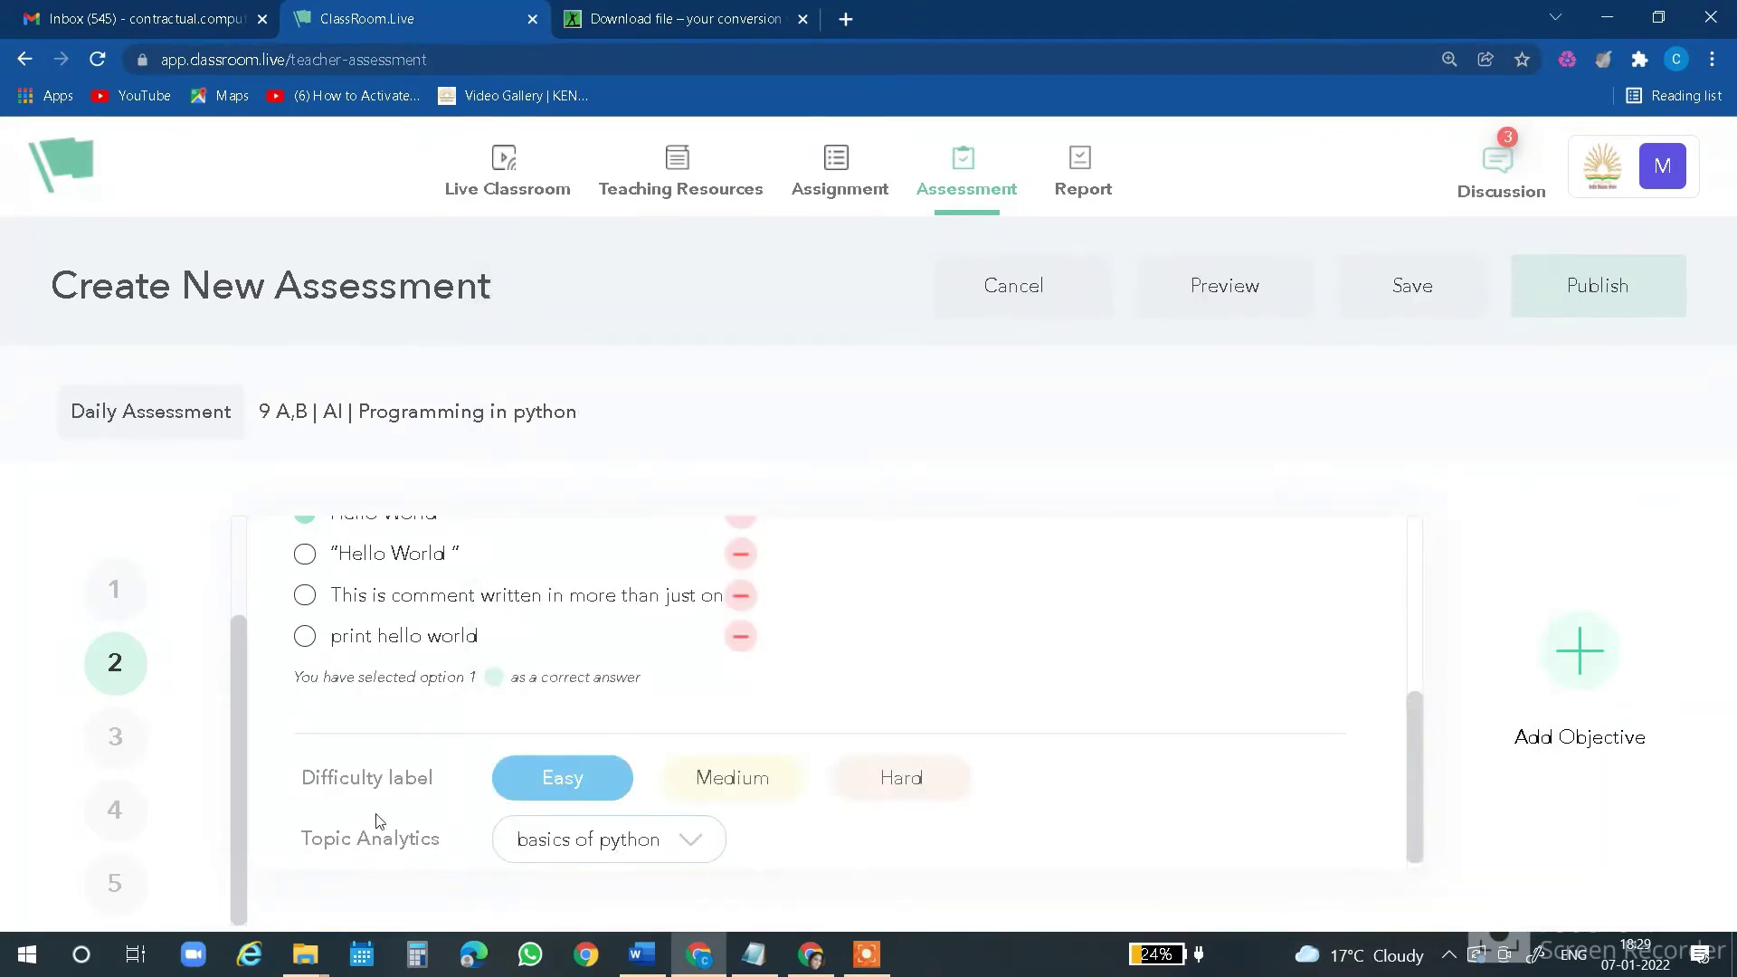
Set Question 3's topic analytics tag to "basics of python" from the "Programming in python" unit
click(123, 737)
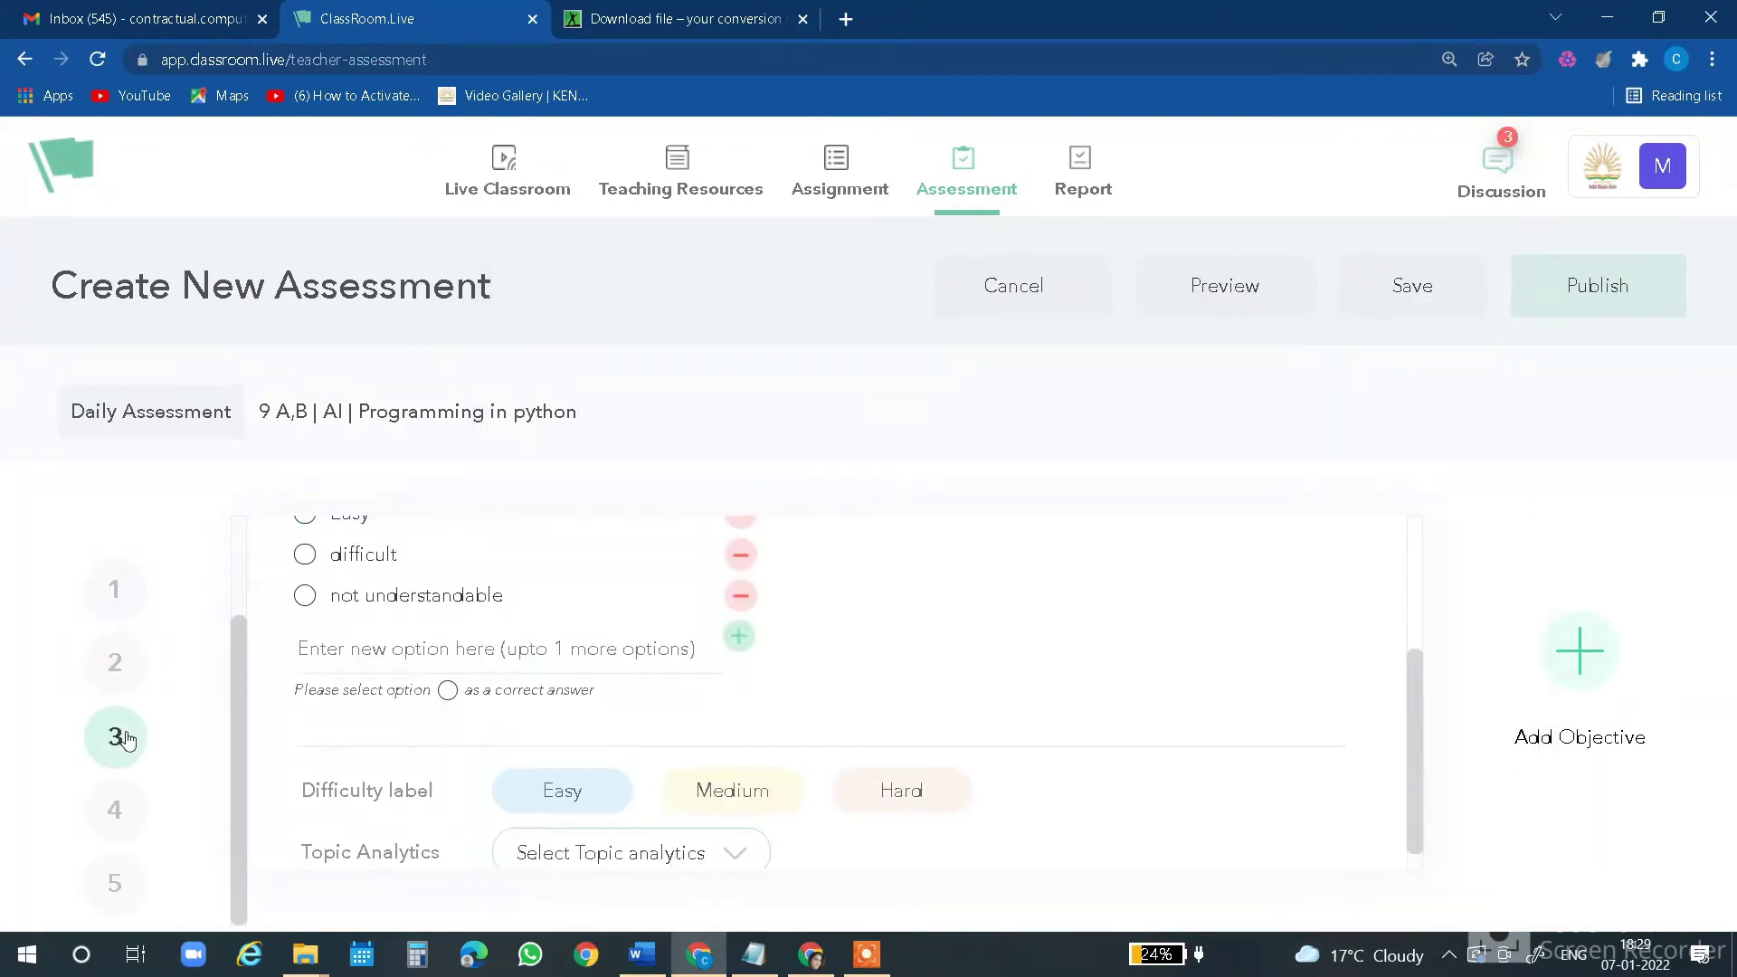
click(615, 860)
click(724, 459)
click(1022, 447)
click(1386, 883)
scroll(543, 820, down, 1)
Assign the "basics of python" sub-topic from the "Programming in python" unit to Question 4's topic analytics
click(111, 812)
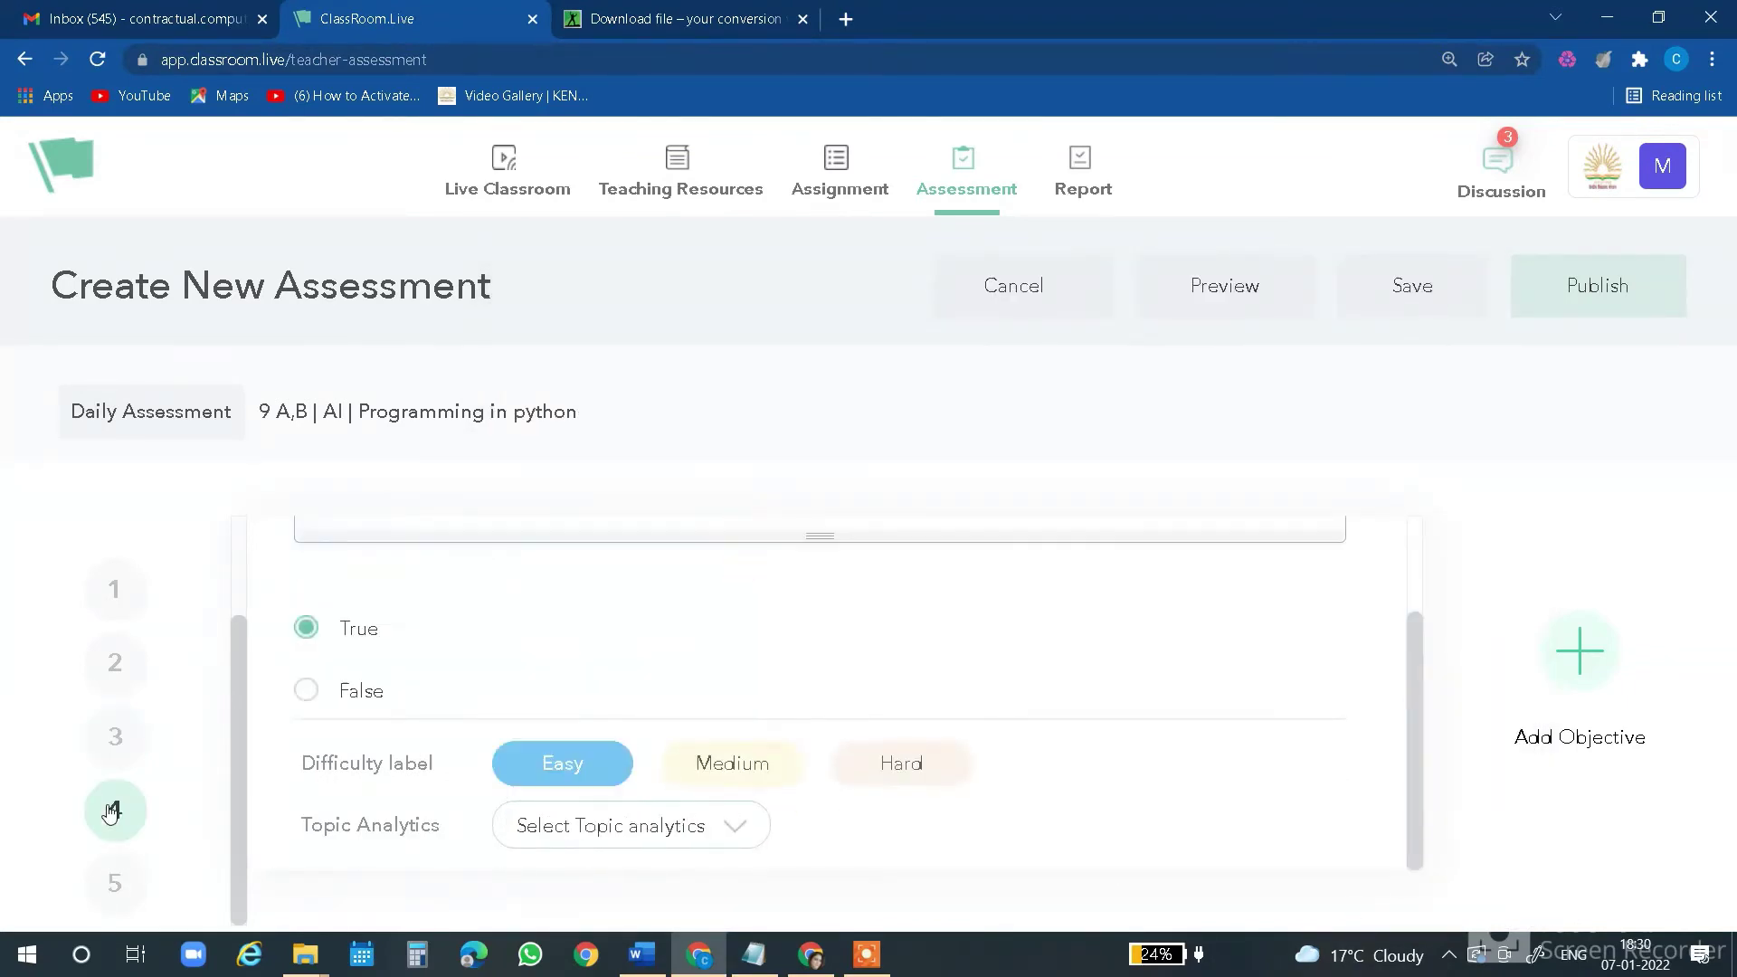
click(672, 838)
click(702, 449)
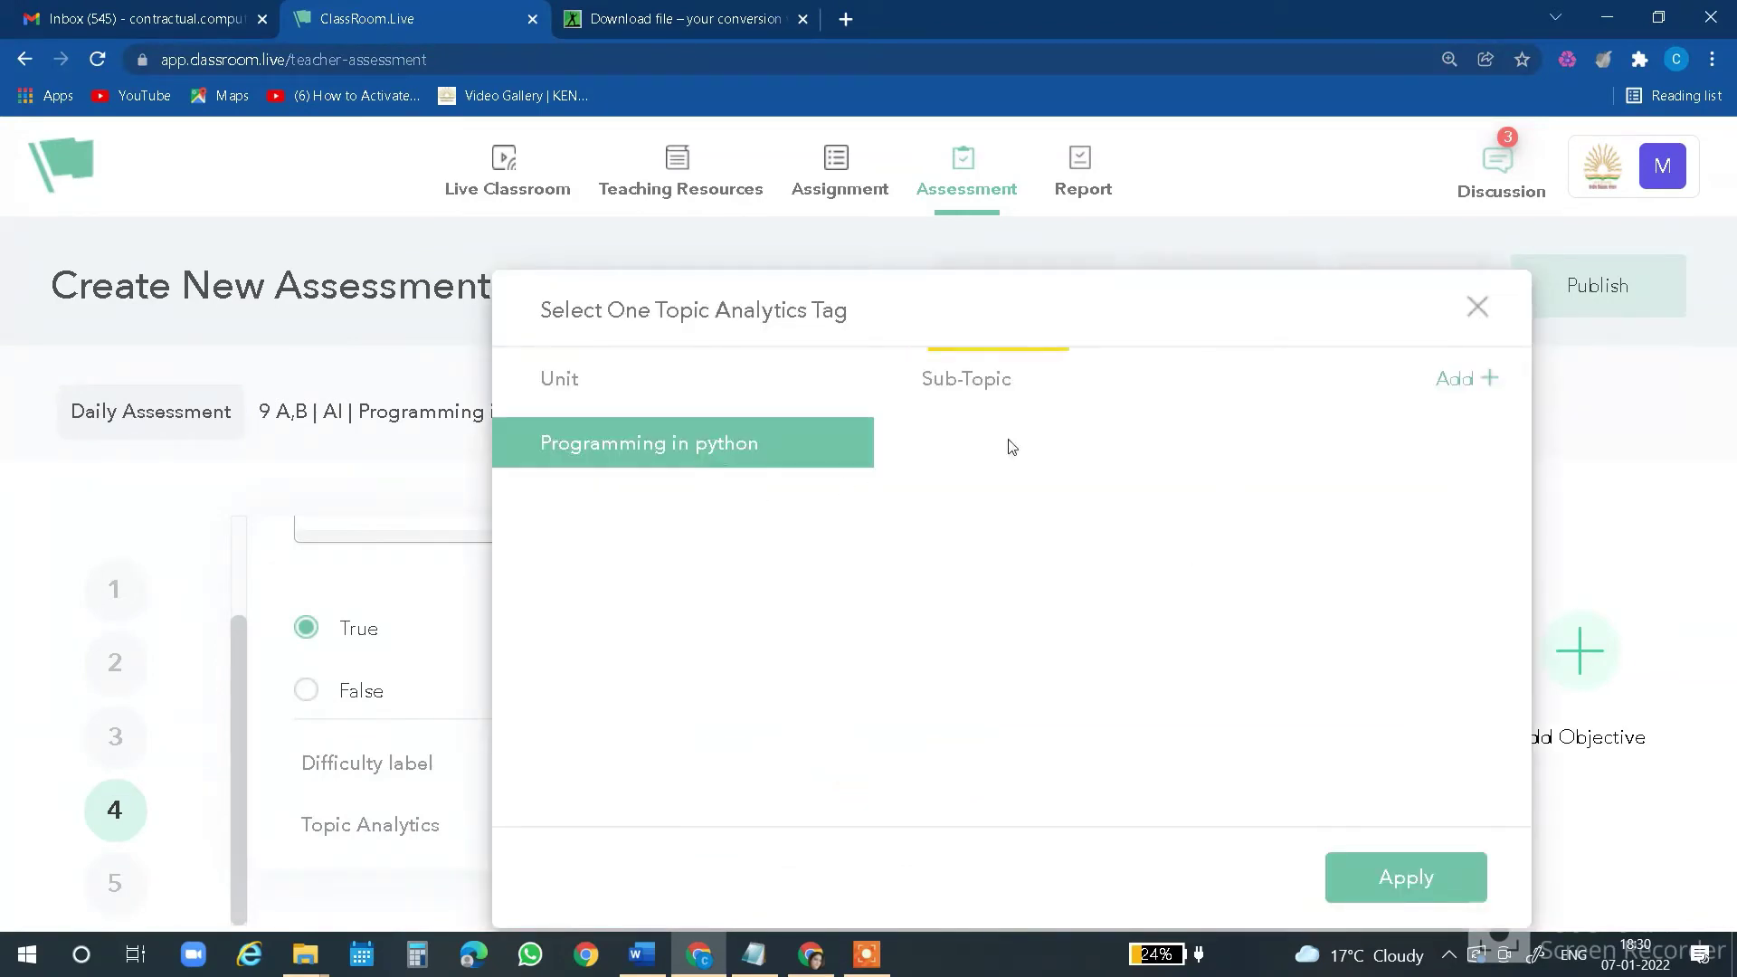
click(1054, 453)
click(1359, 867)
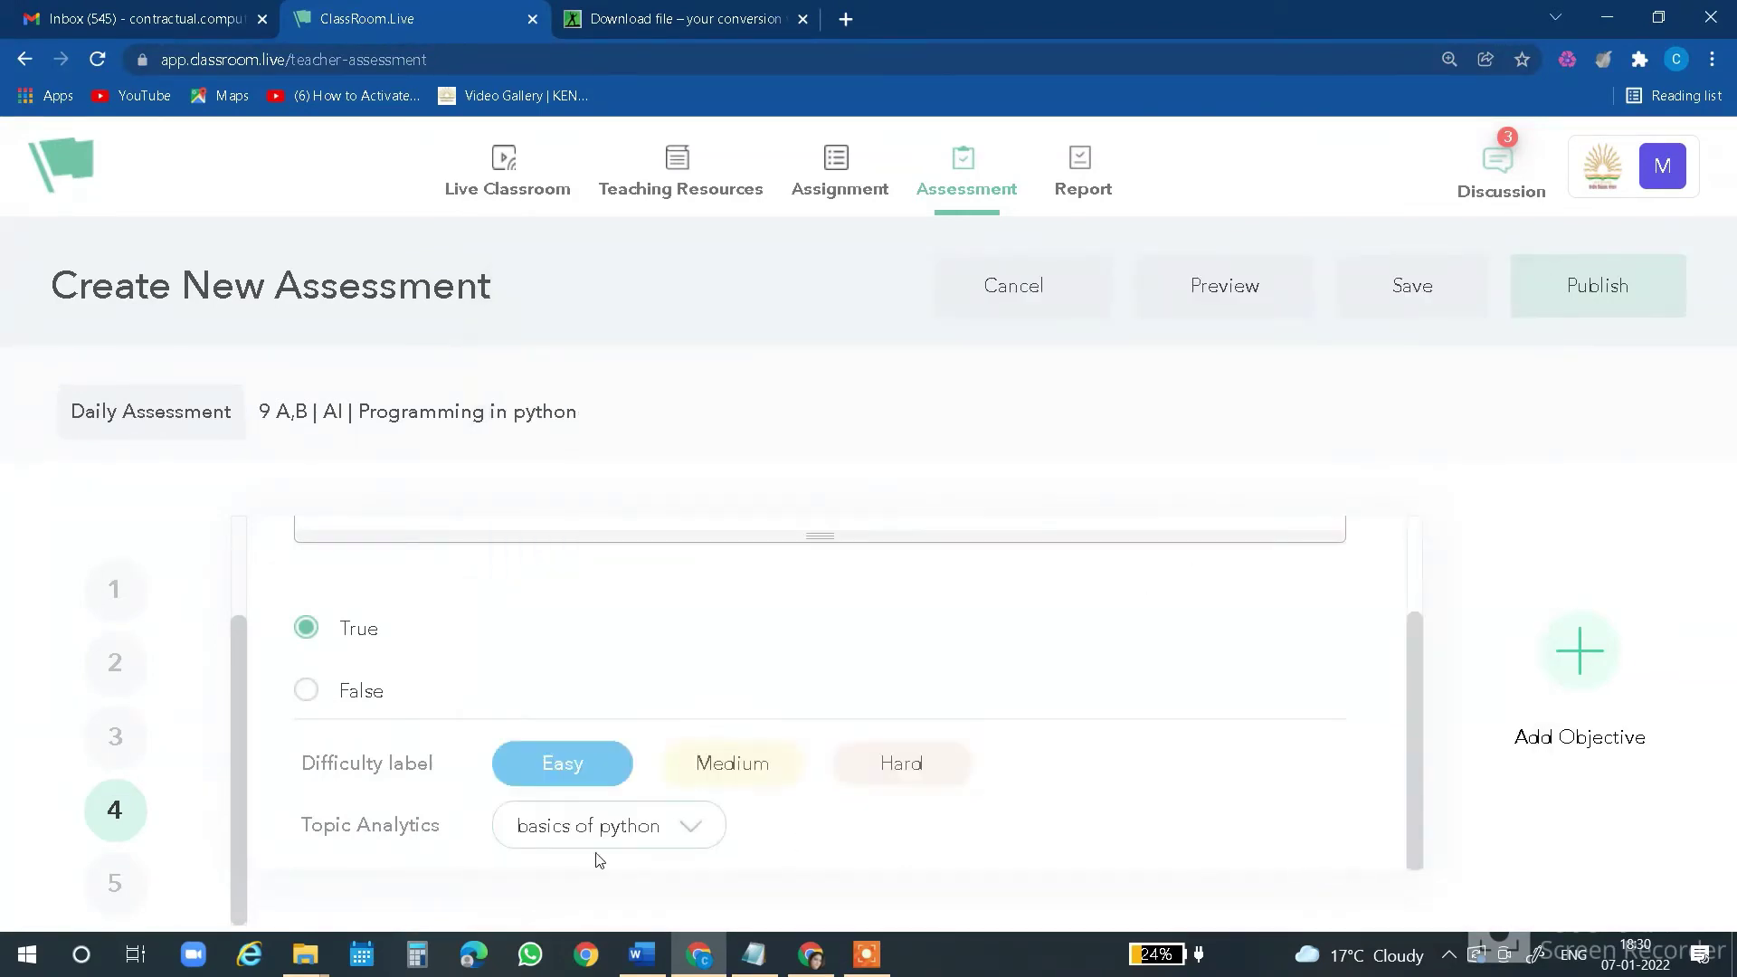
Check Question 5's topic analytics tag and try to save the assessment
click(120, 876)
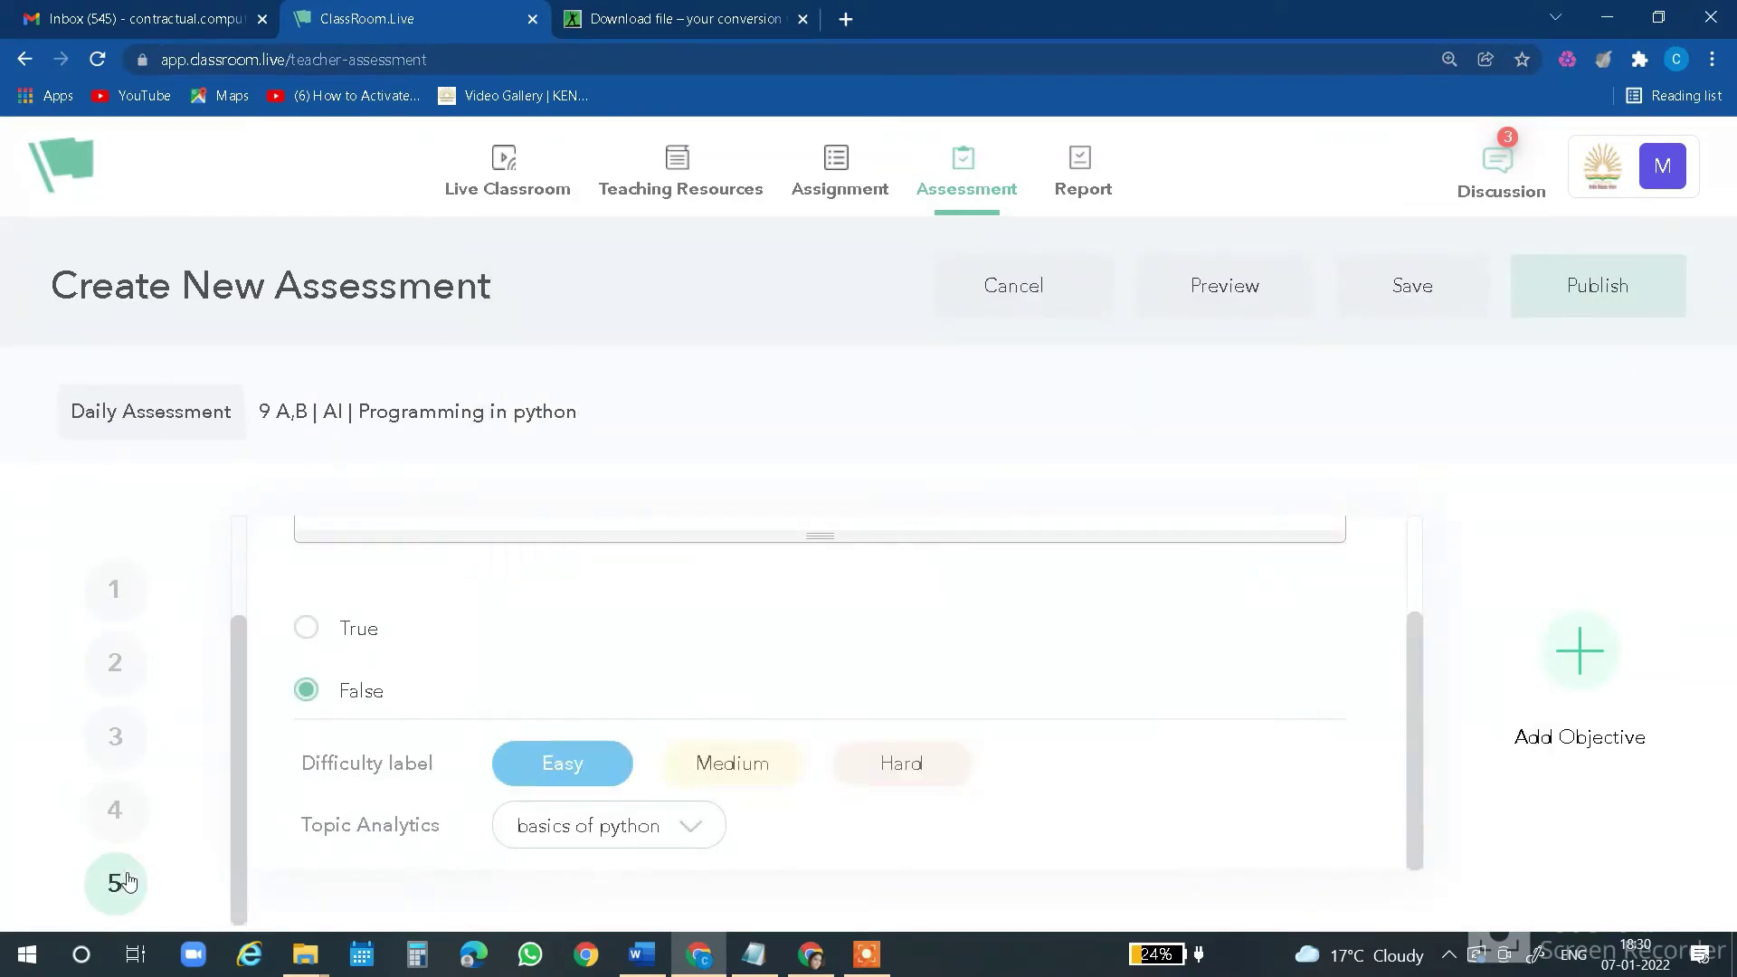
click(1398, 297)
click(1408, 293)
Check the settings of Questions 1 and 2, and set Question 3's difficulty label to Medium
click(121, 594)
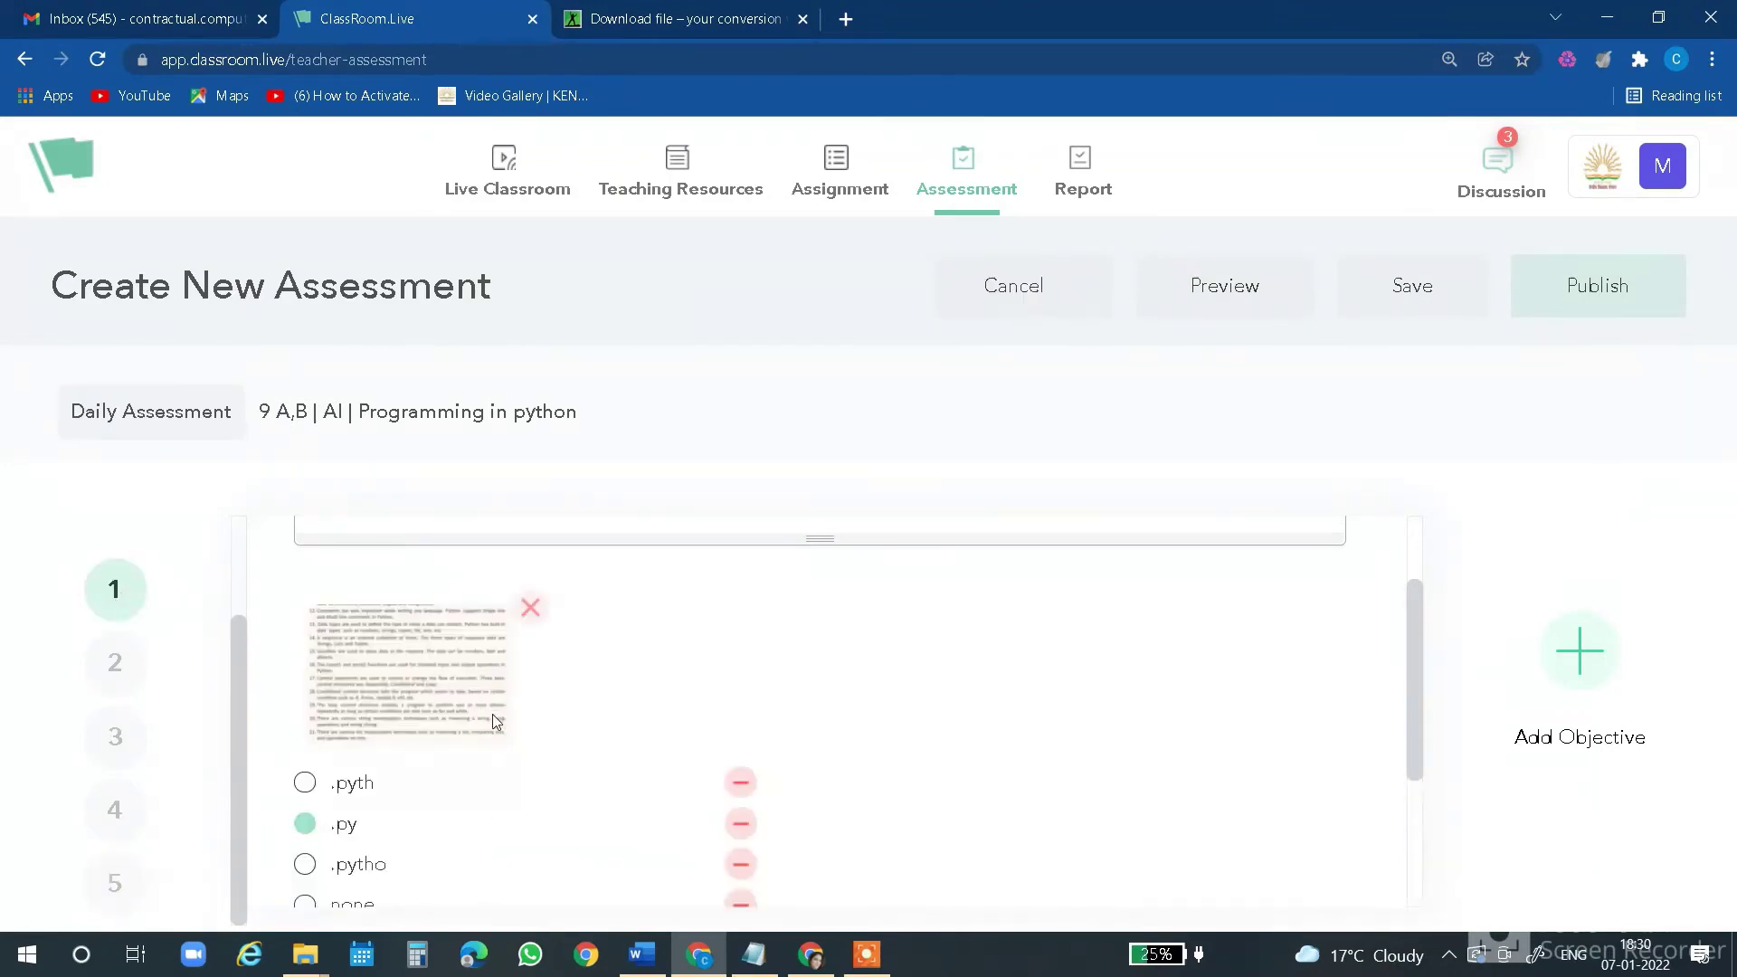
scroll(492, 713, down, 3)
click(110, 660)
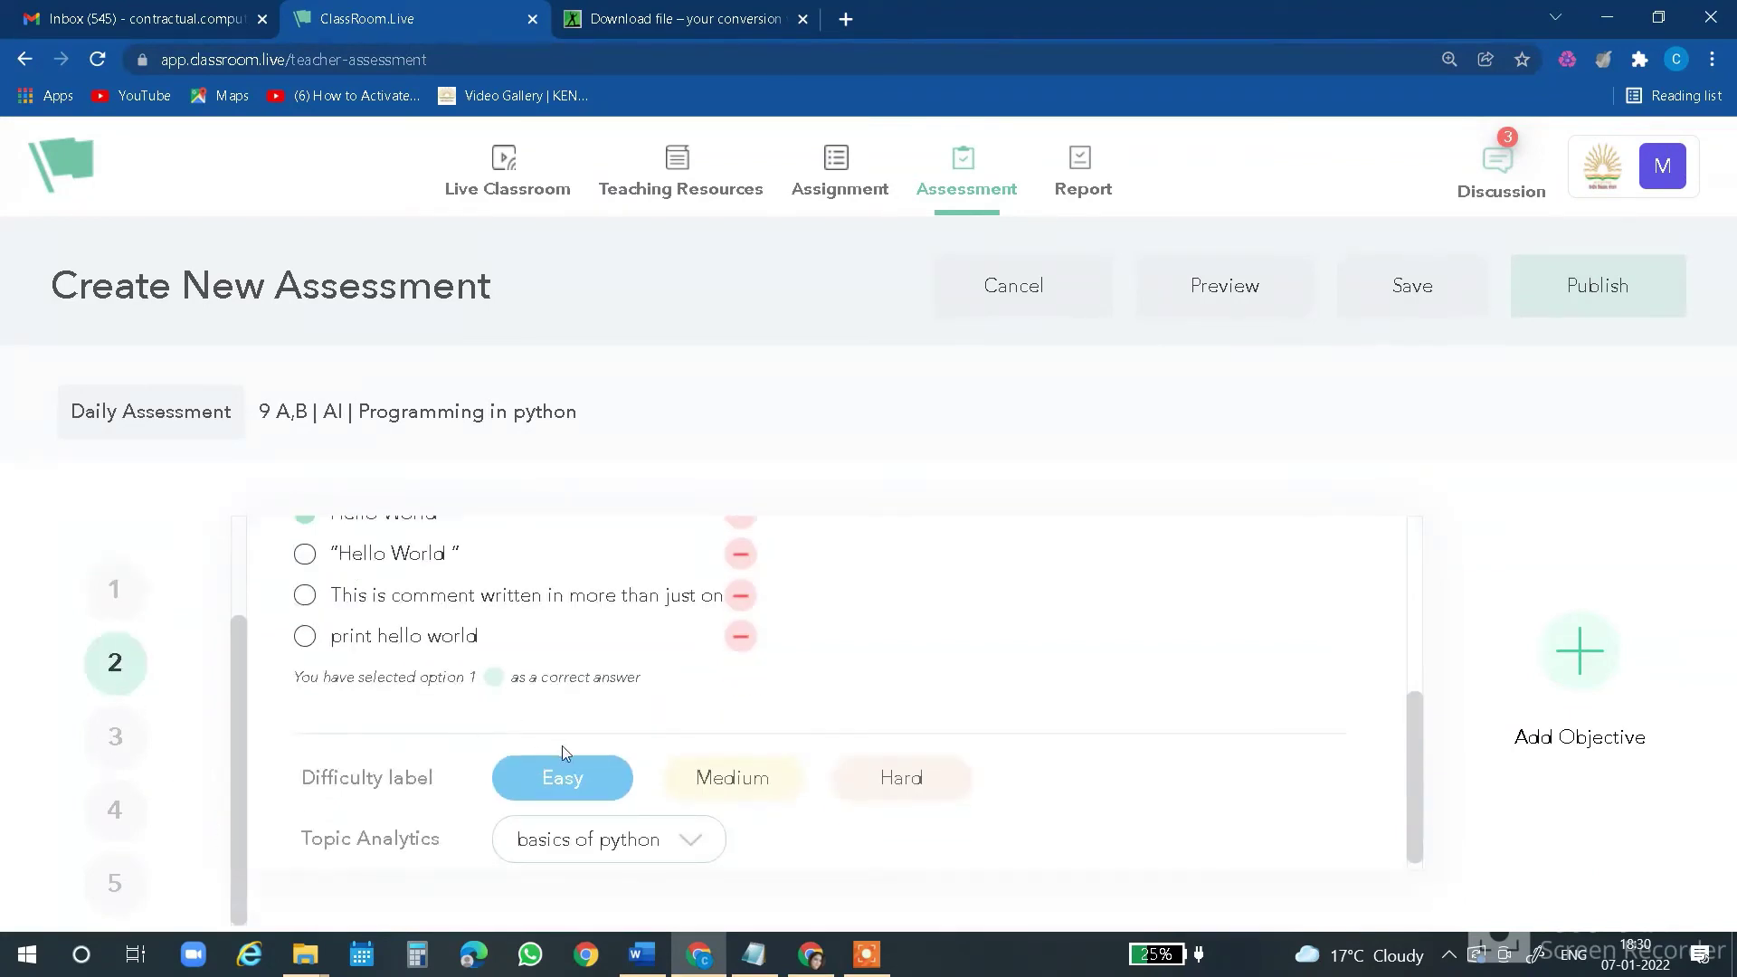
click(127, 742)
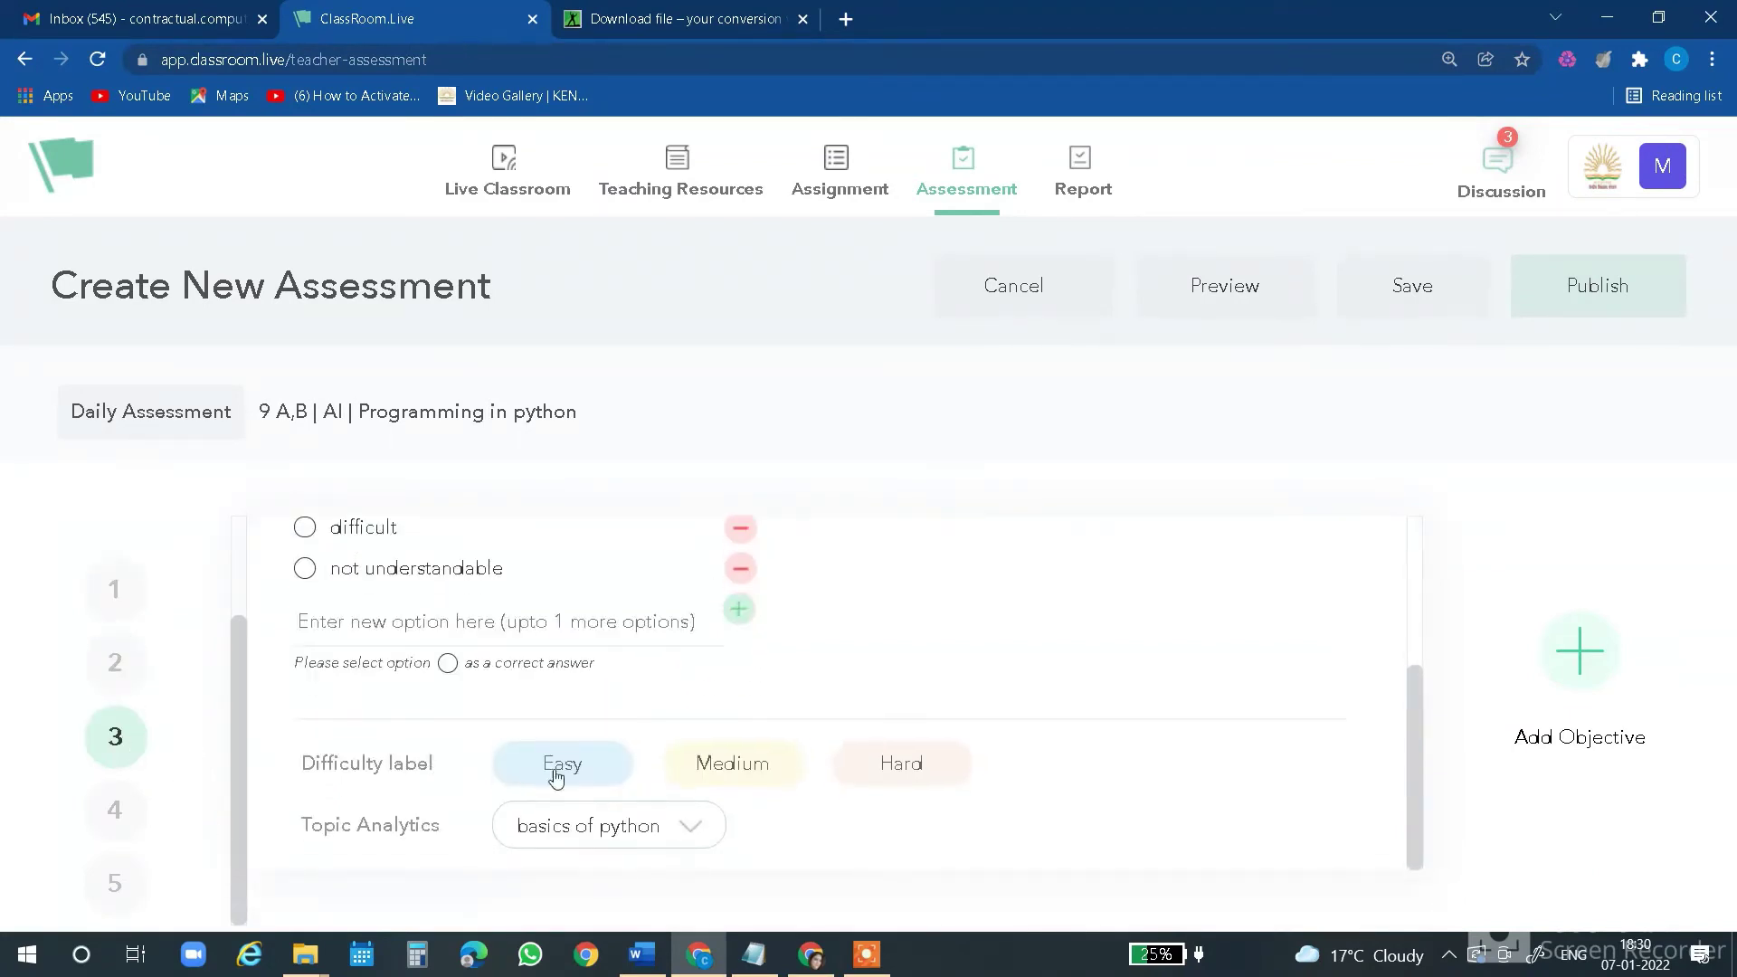
click(731, 771)
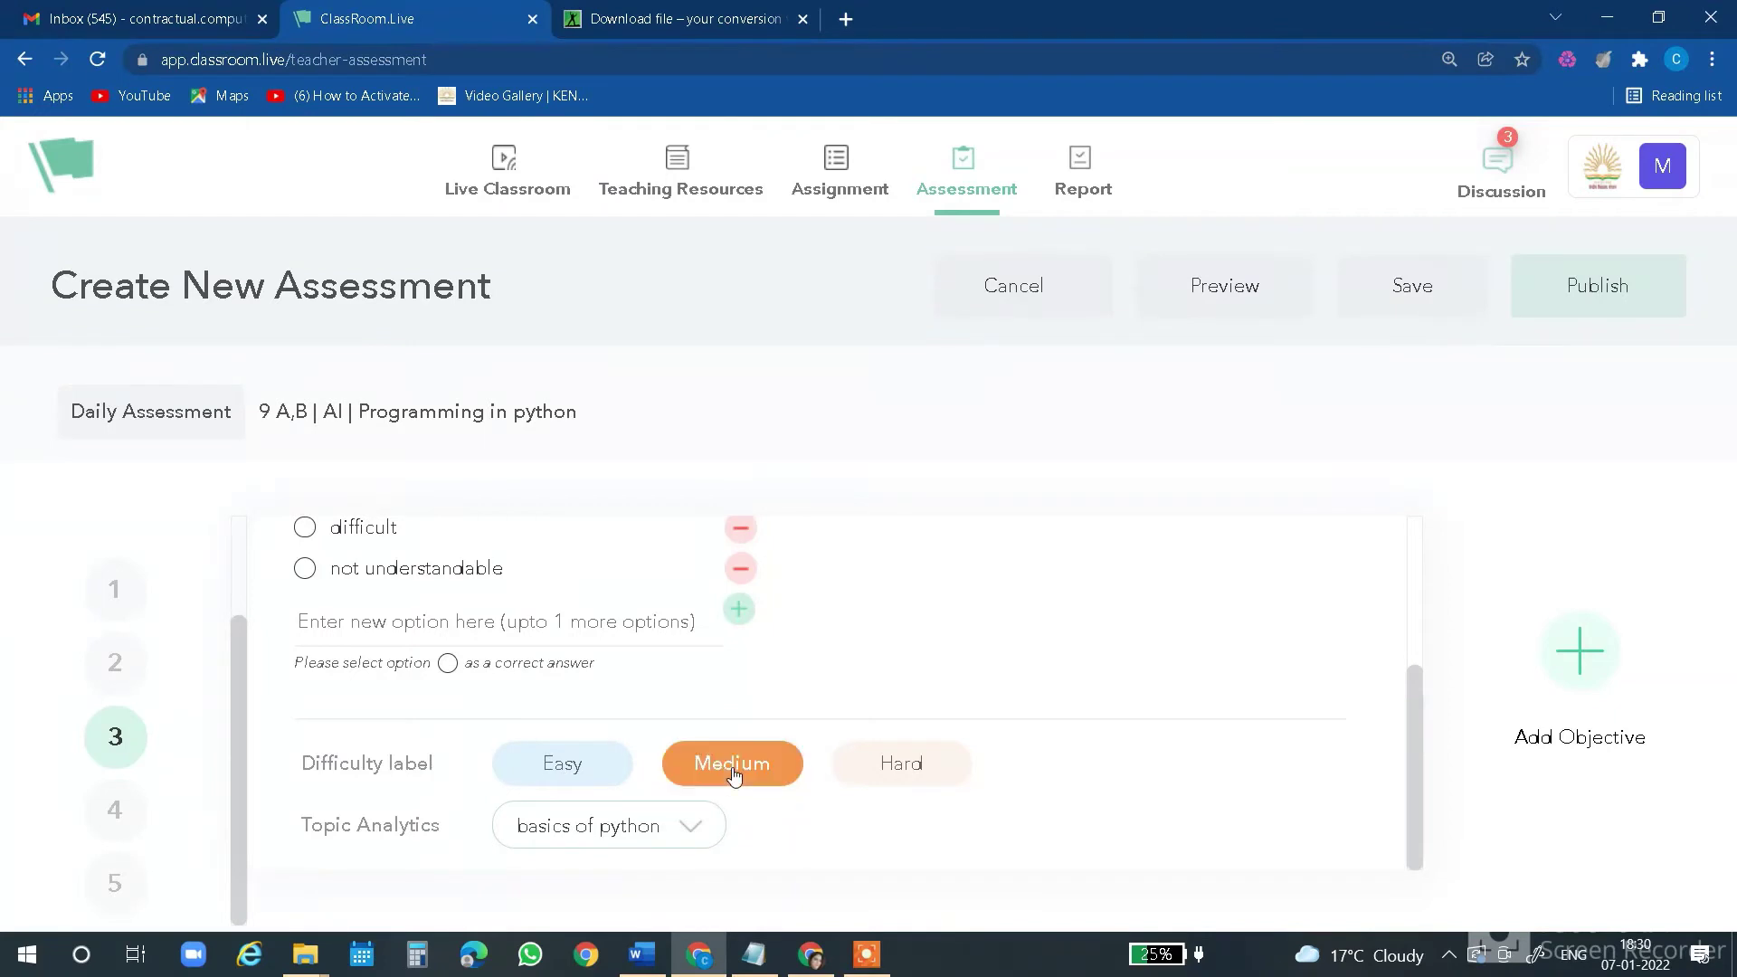
Check the difficulty labels and topic analytics of Questions 4 and 5, and try to save the assessment
click(116, 810)
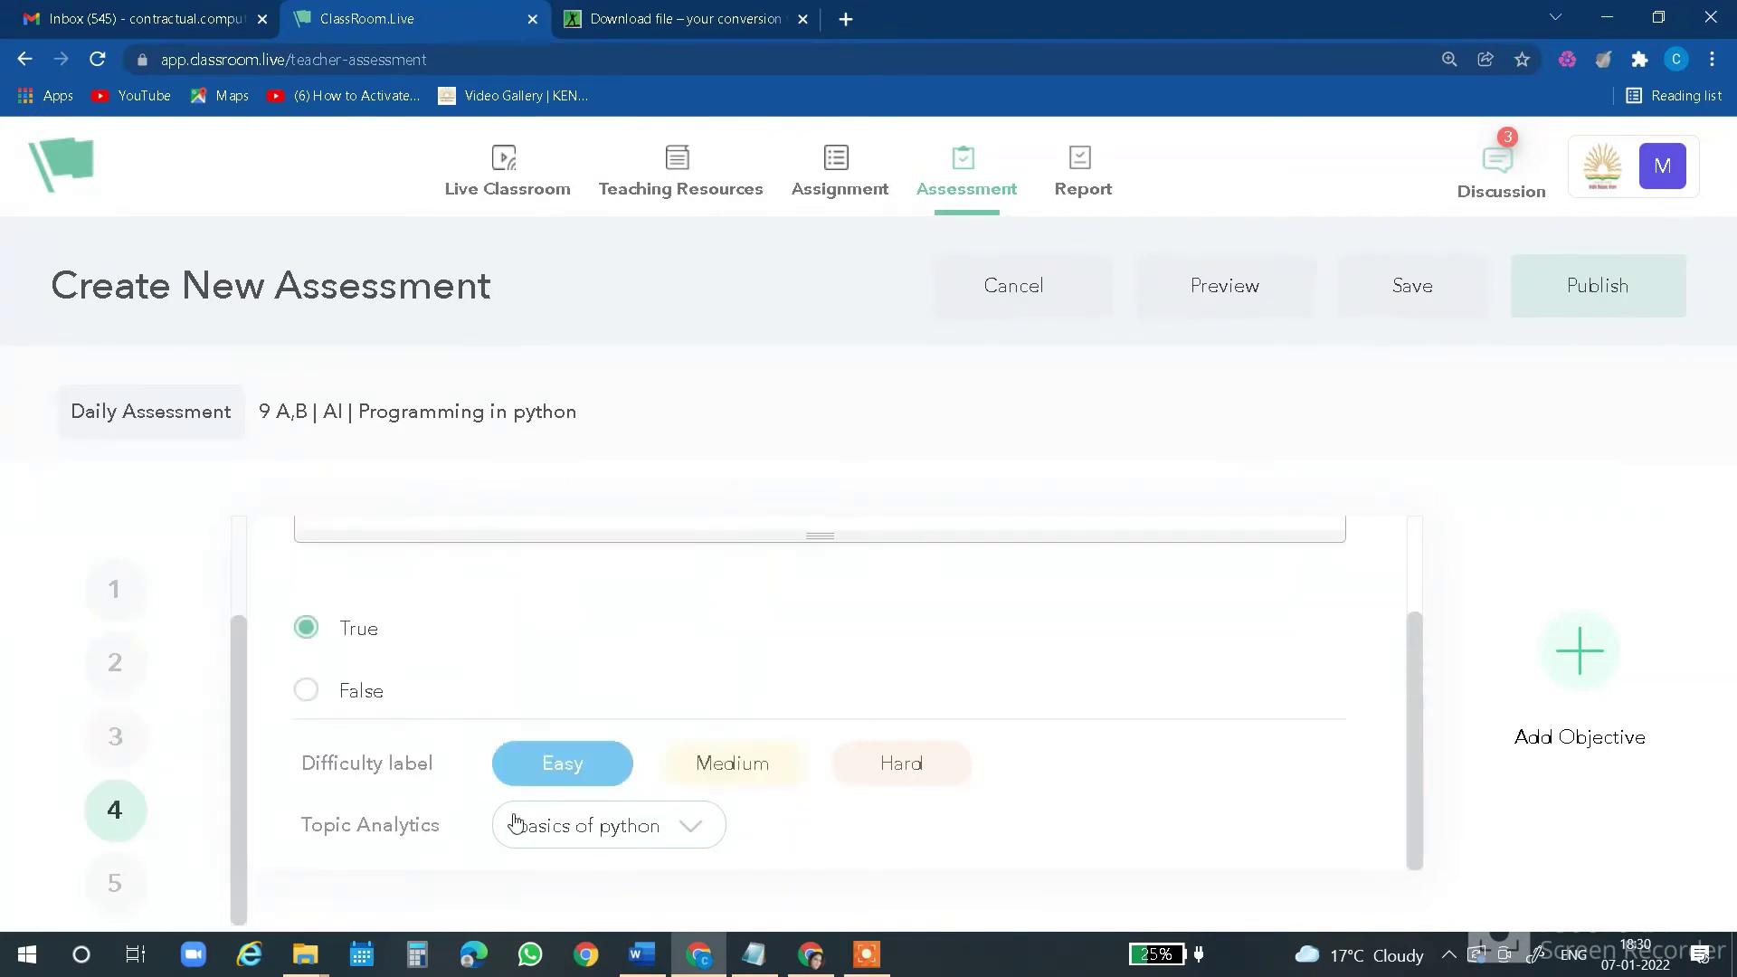
click(124, 881)
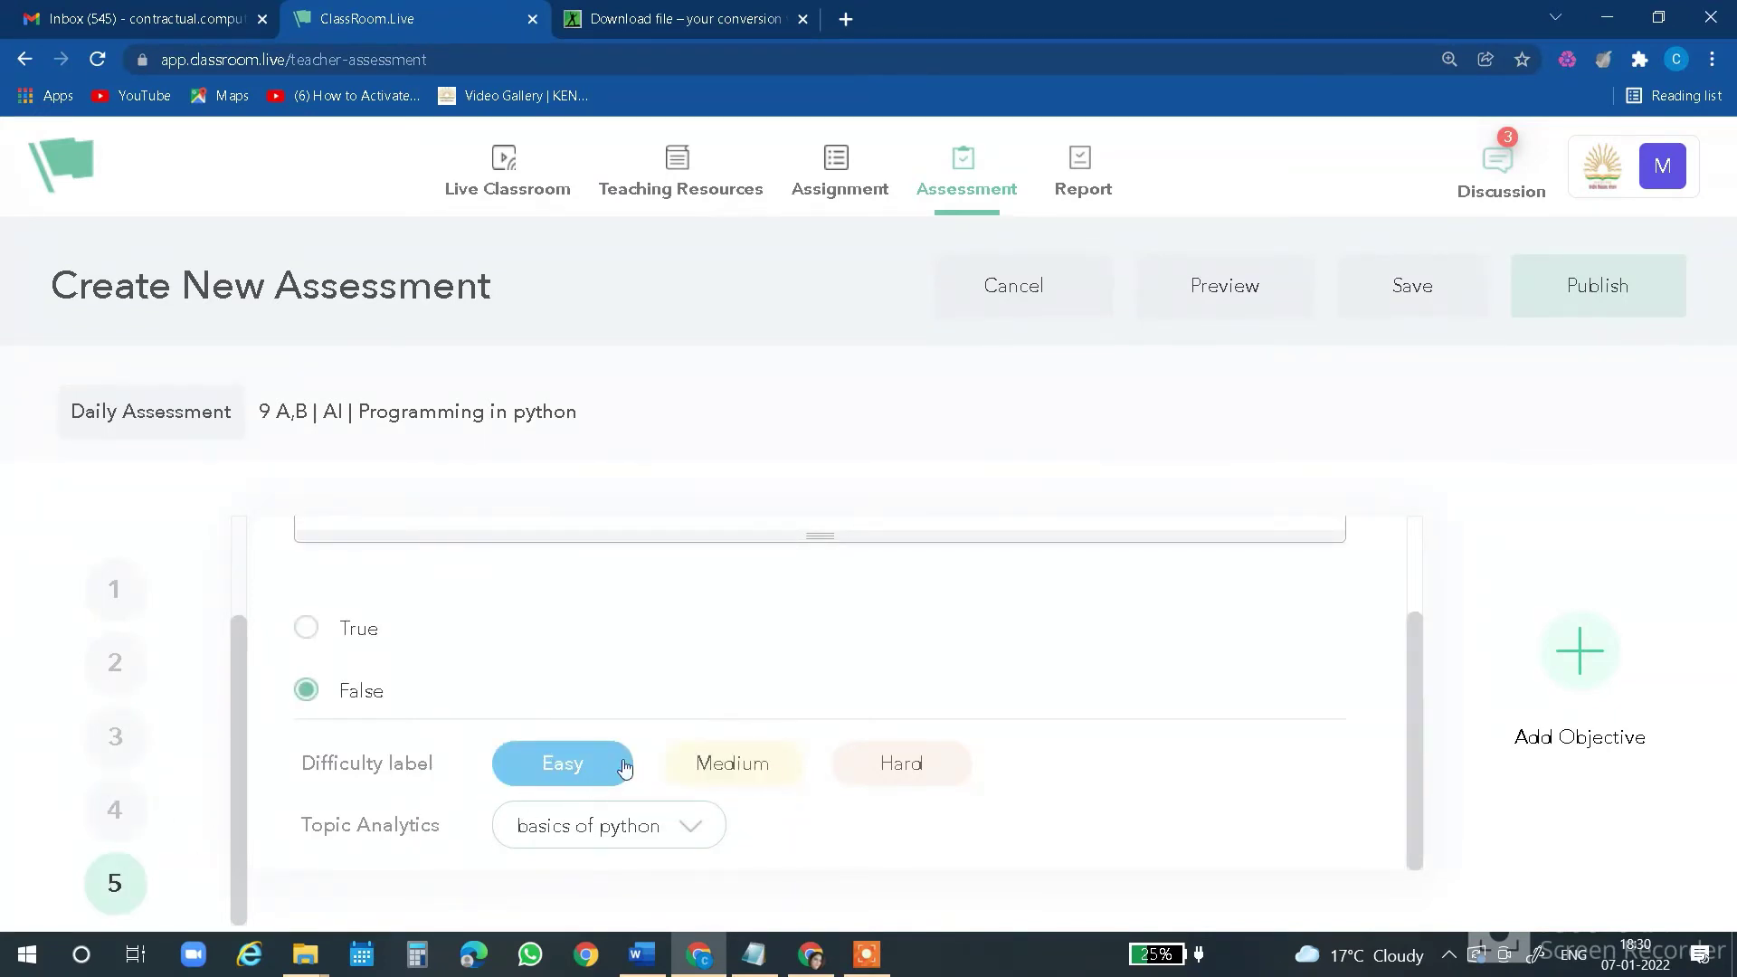
click(1424, 294)
click(1452, 294)
Mark "Easy" as the correct answer to Question 3 and save the assessment
click(116, 736)
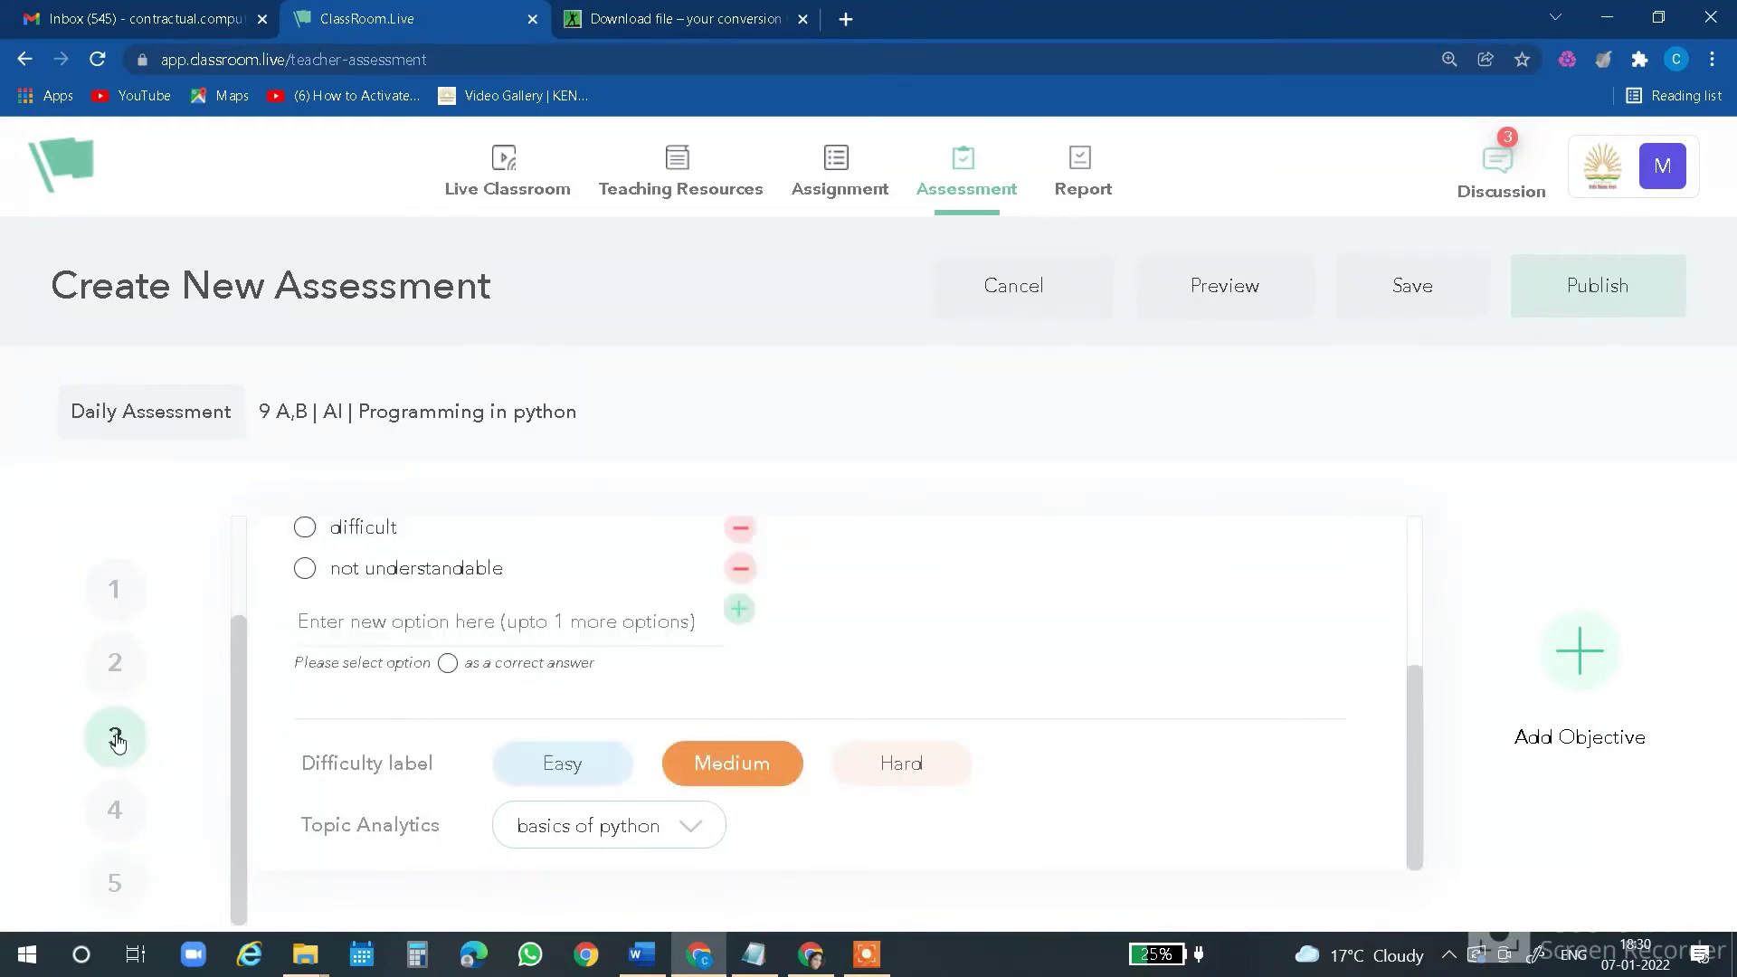
scroll(374, 608, up, 3)
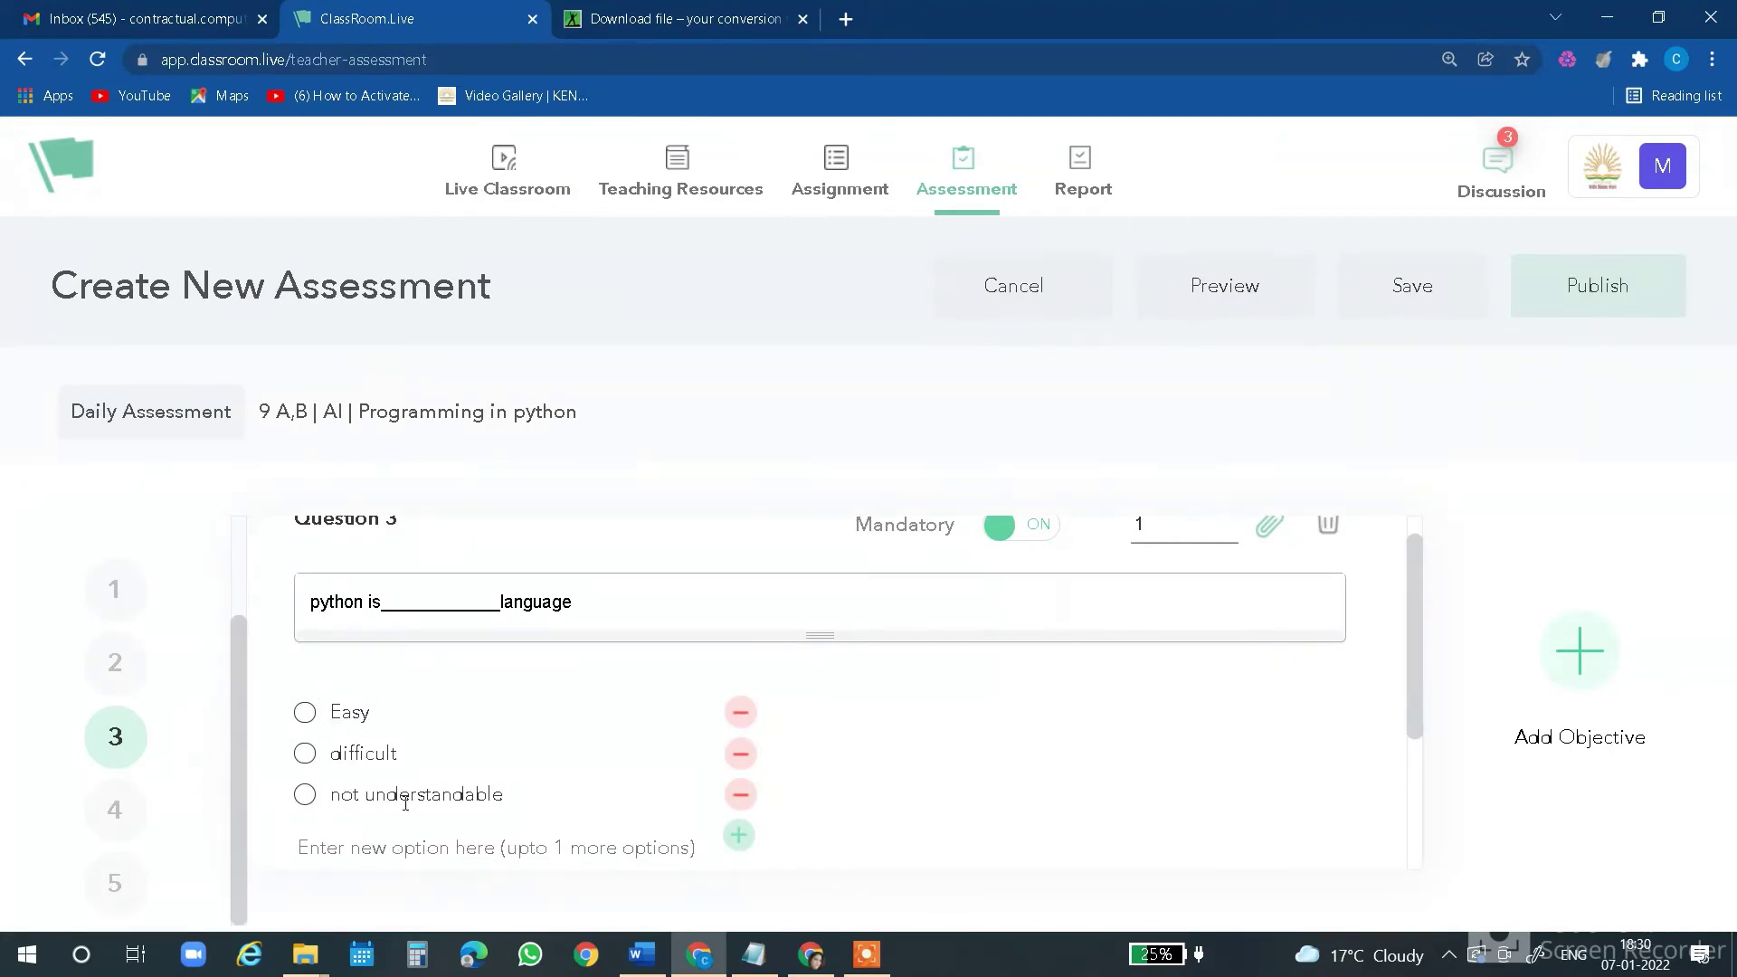
click(305, 714)
click(1408, 286)
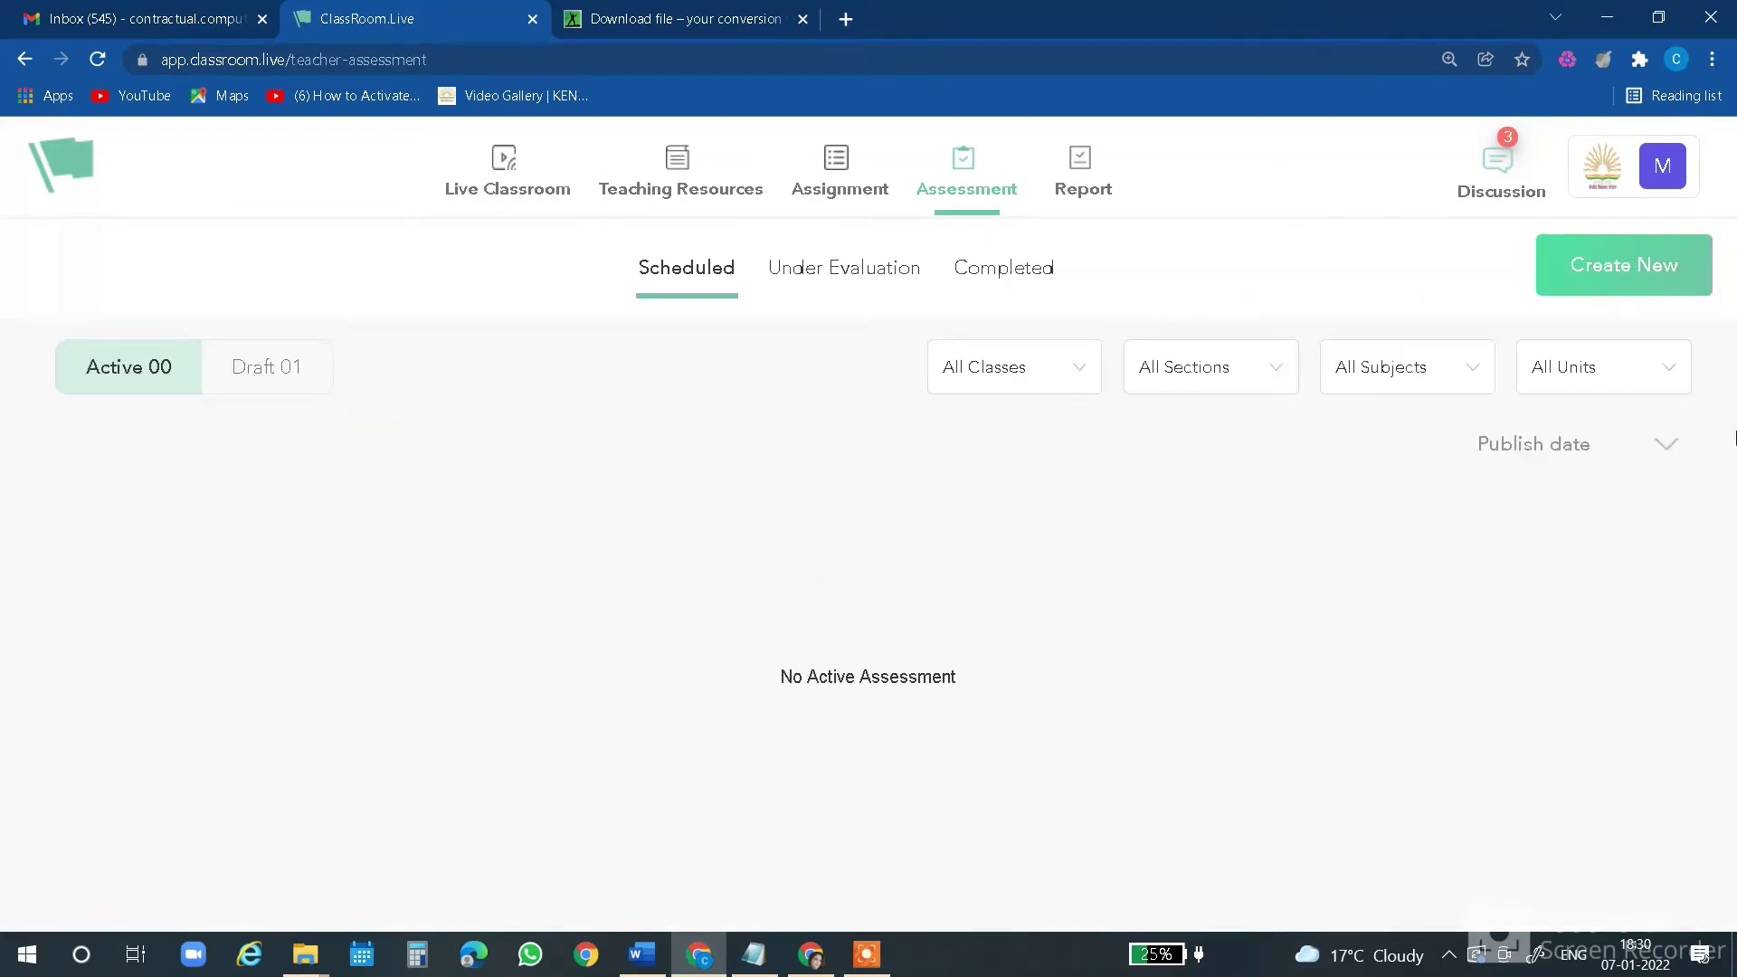
Check the assessments under evaluation, and filter the scheduled ones by class 9, section A and subject AI
click(879, 264)
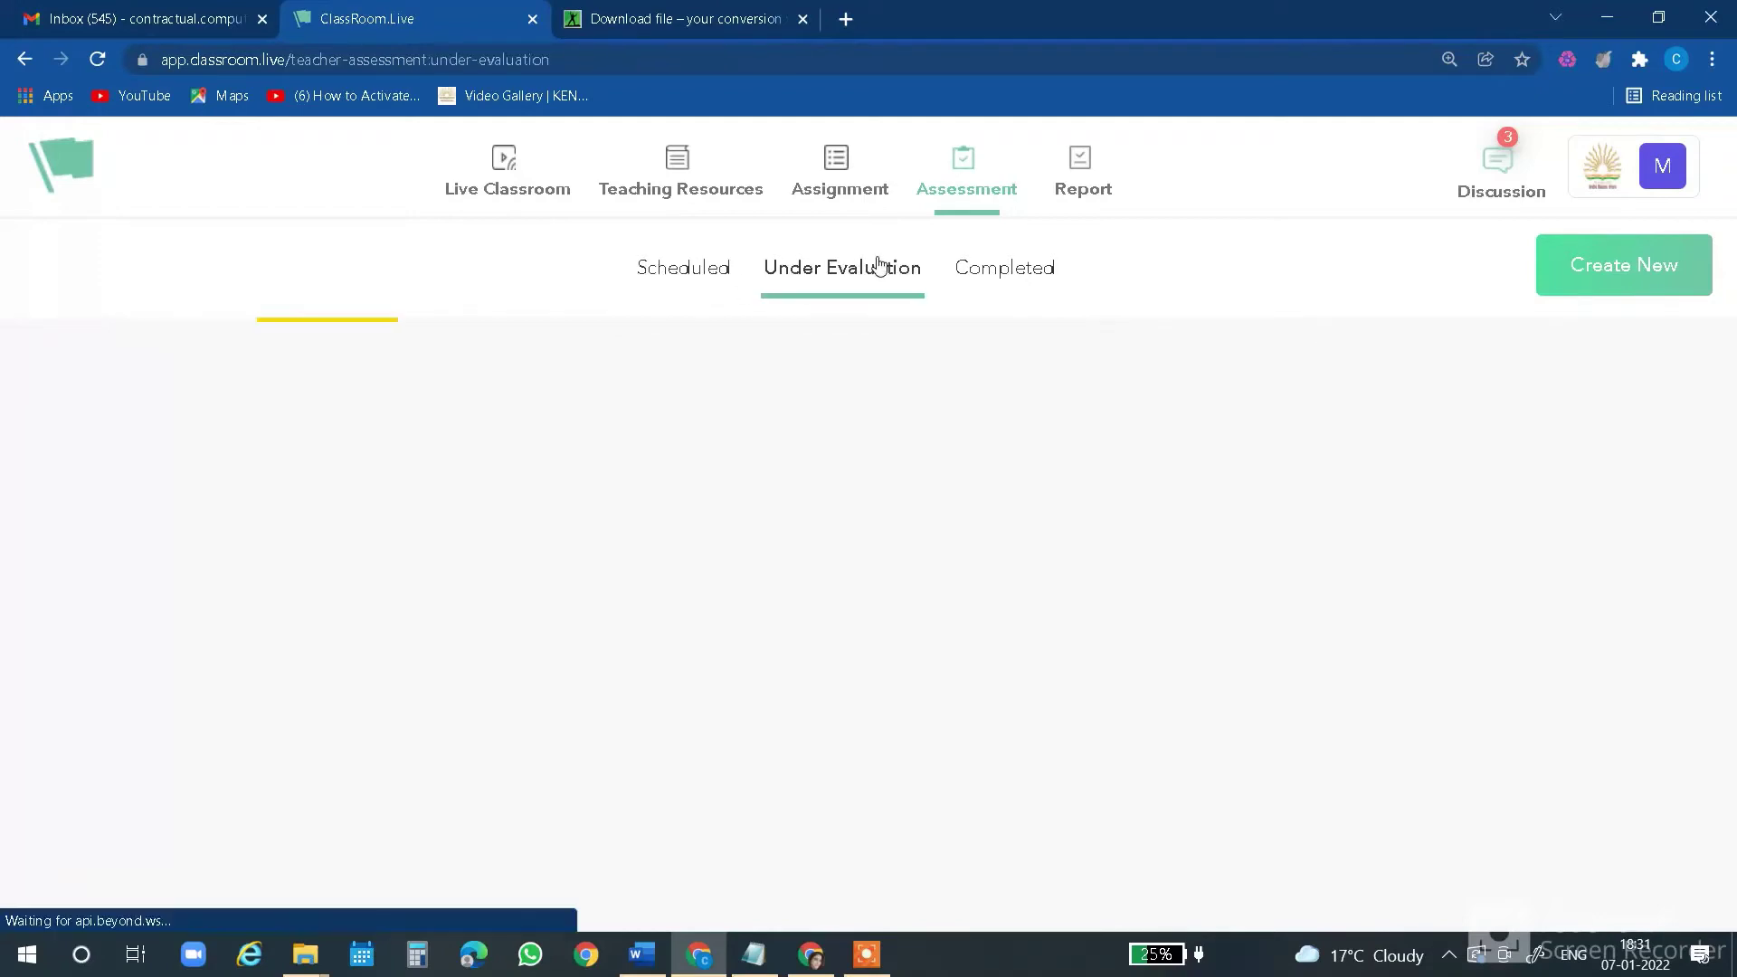
click(685, 272)
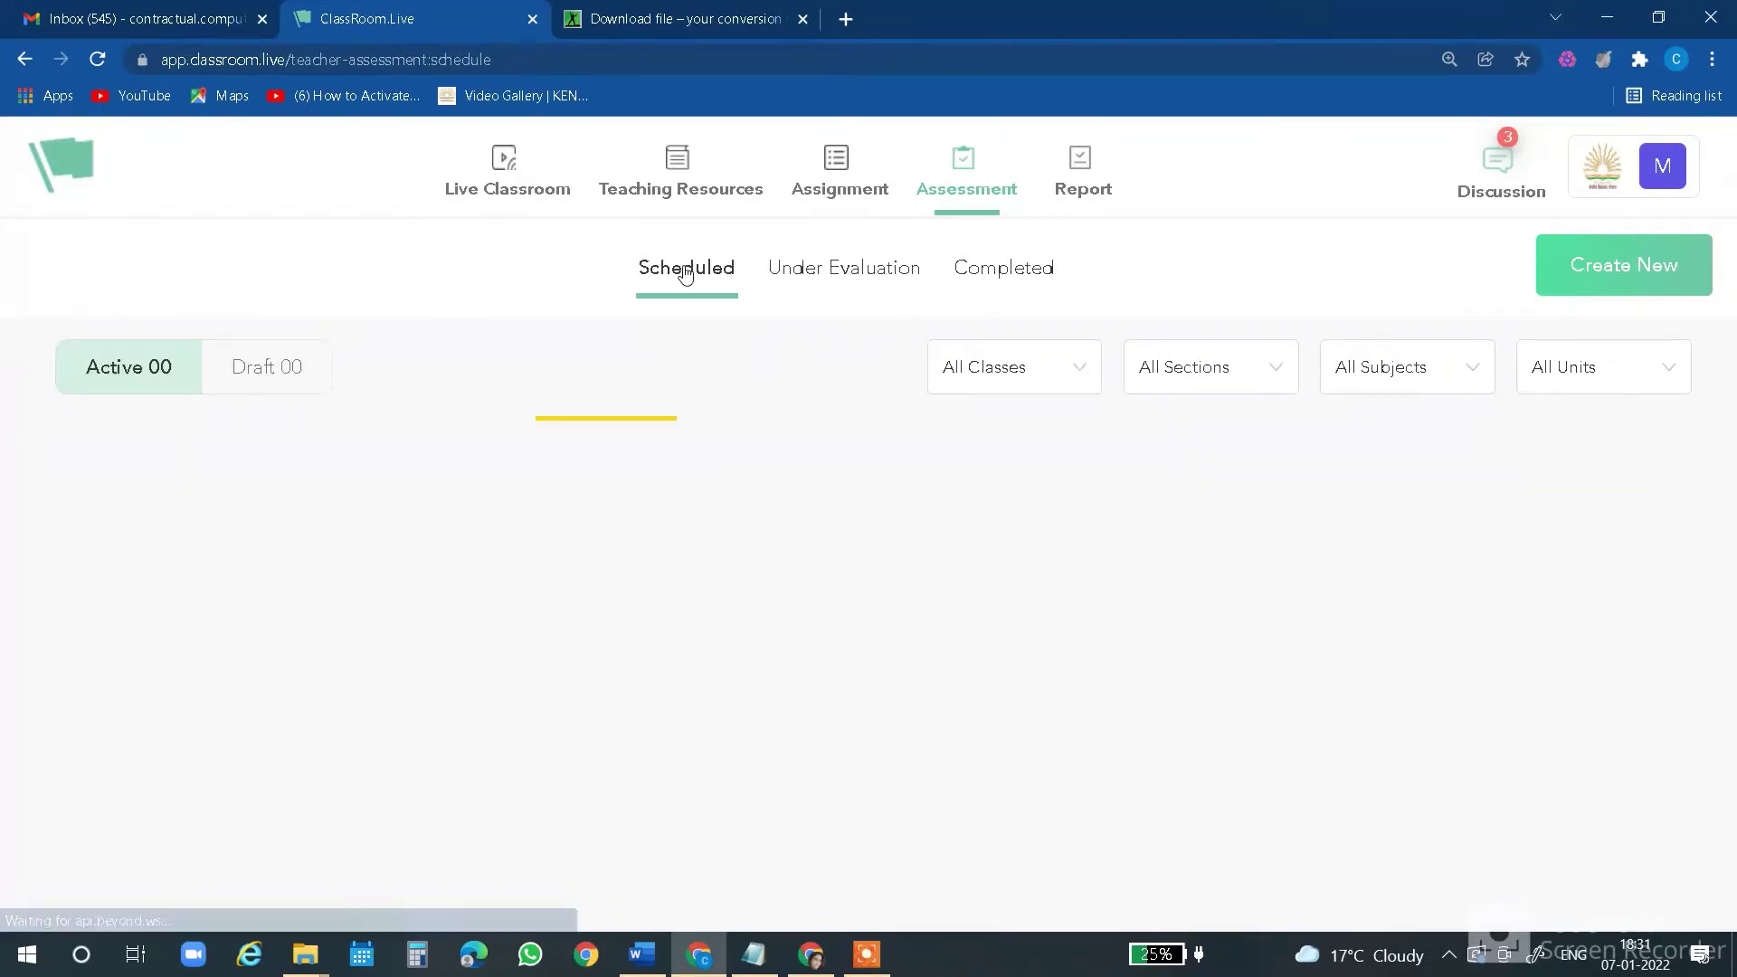
click(1081, 371)
scroll(995, 706, down, 2)
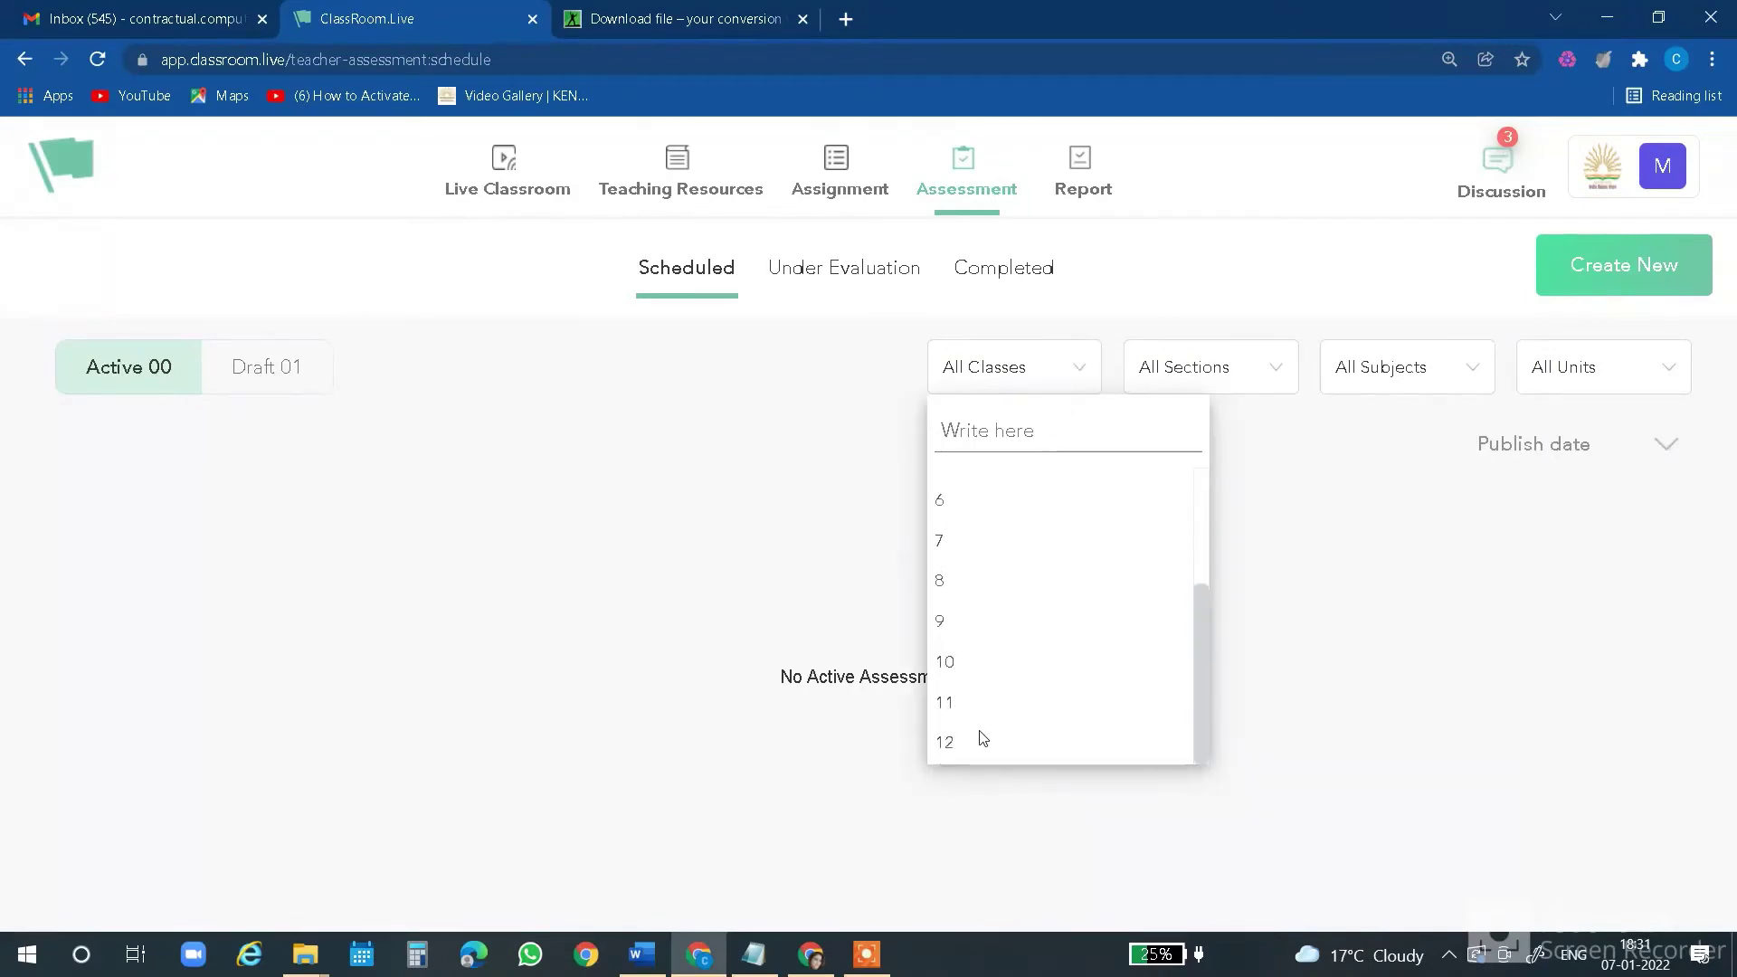
click(970, 627)
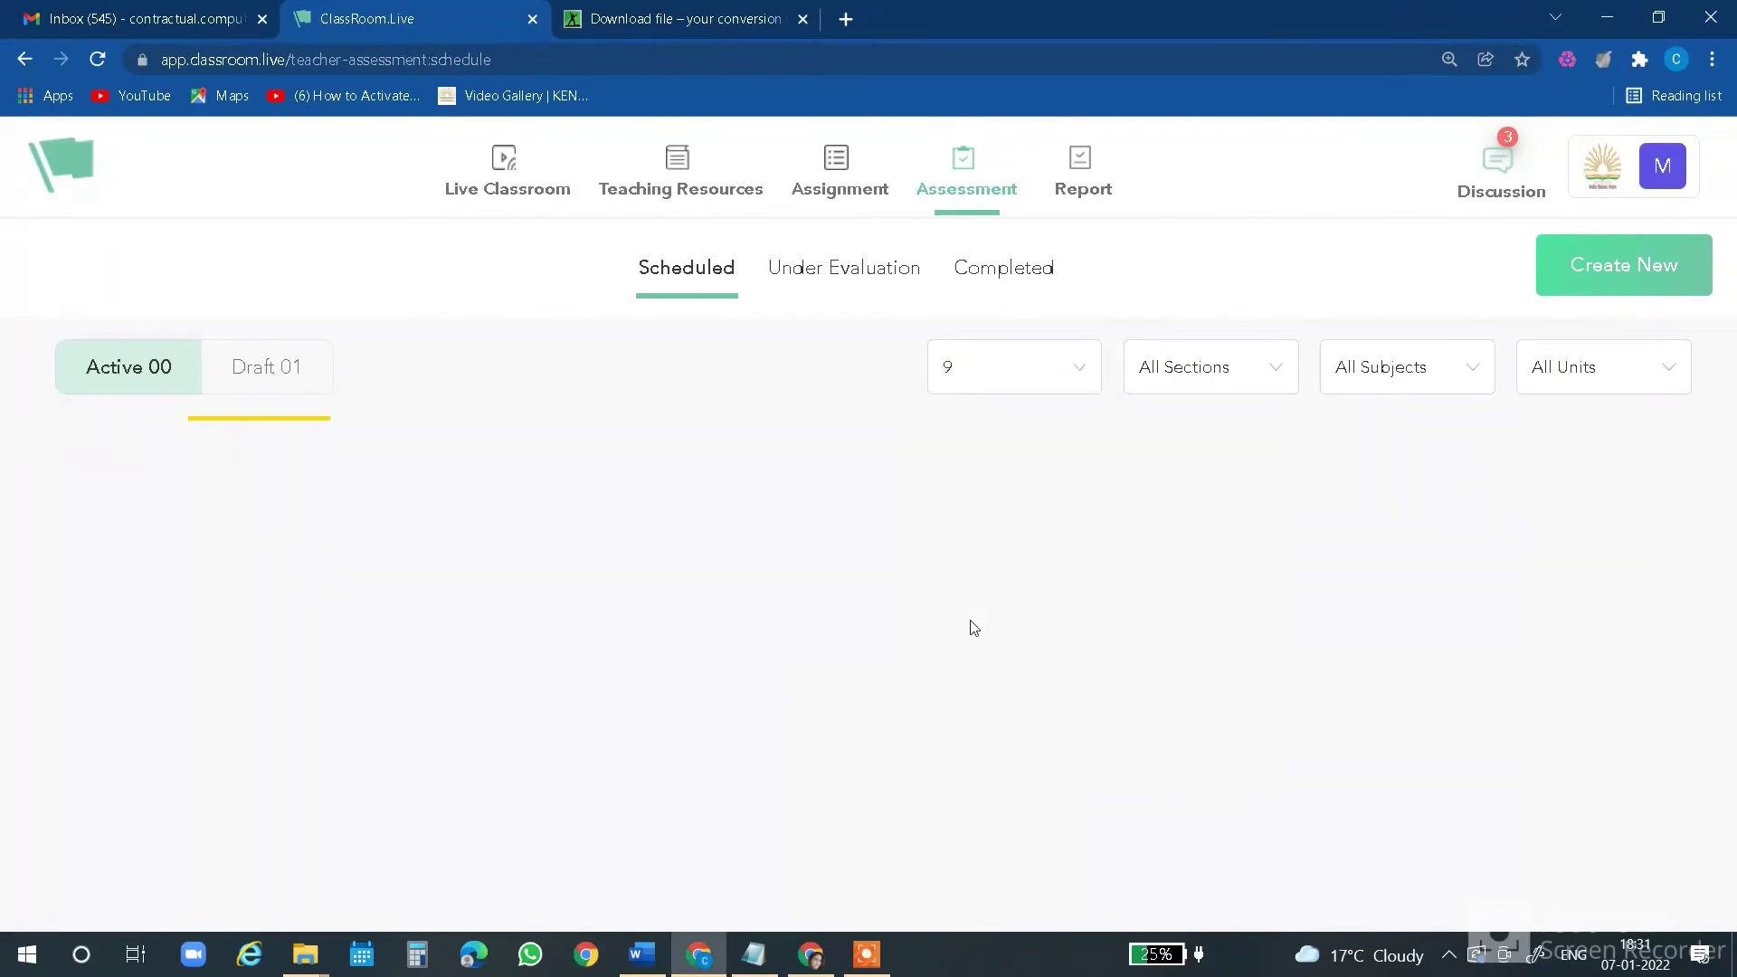
click(1285, 375)
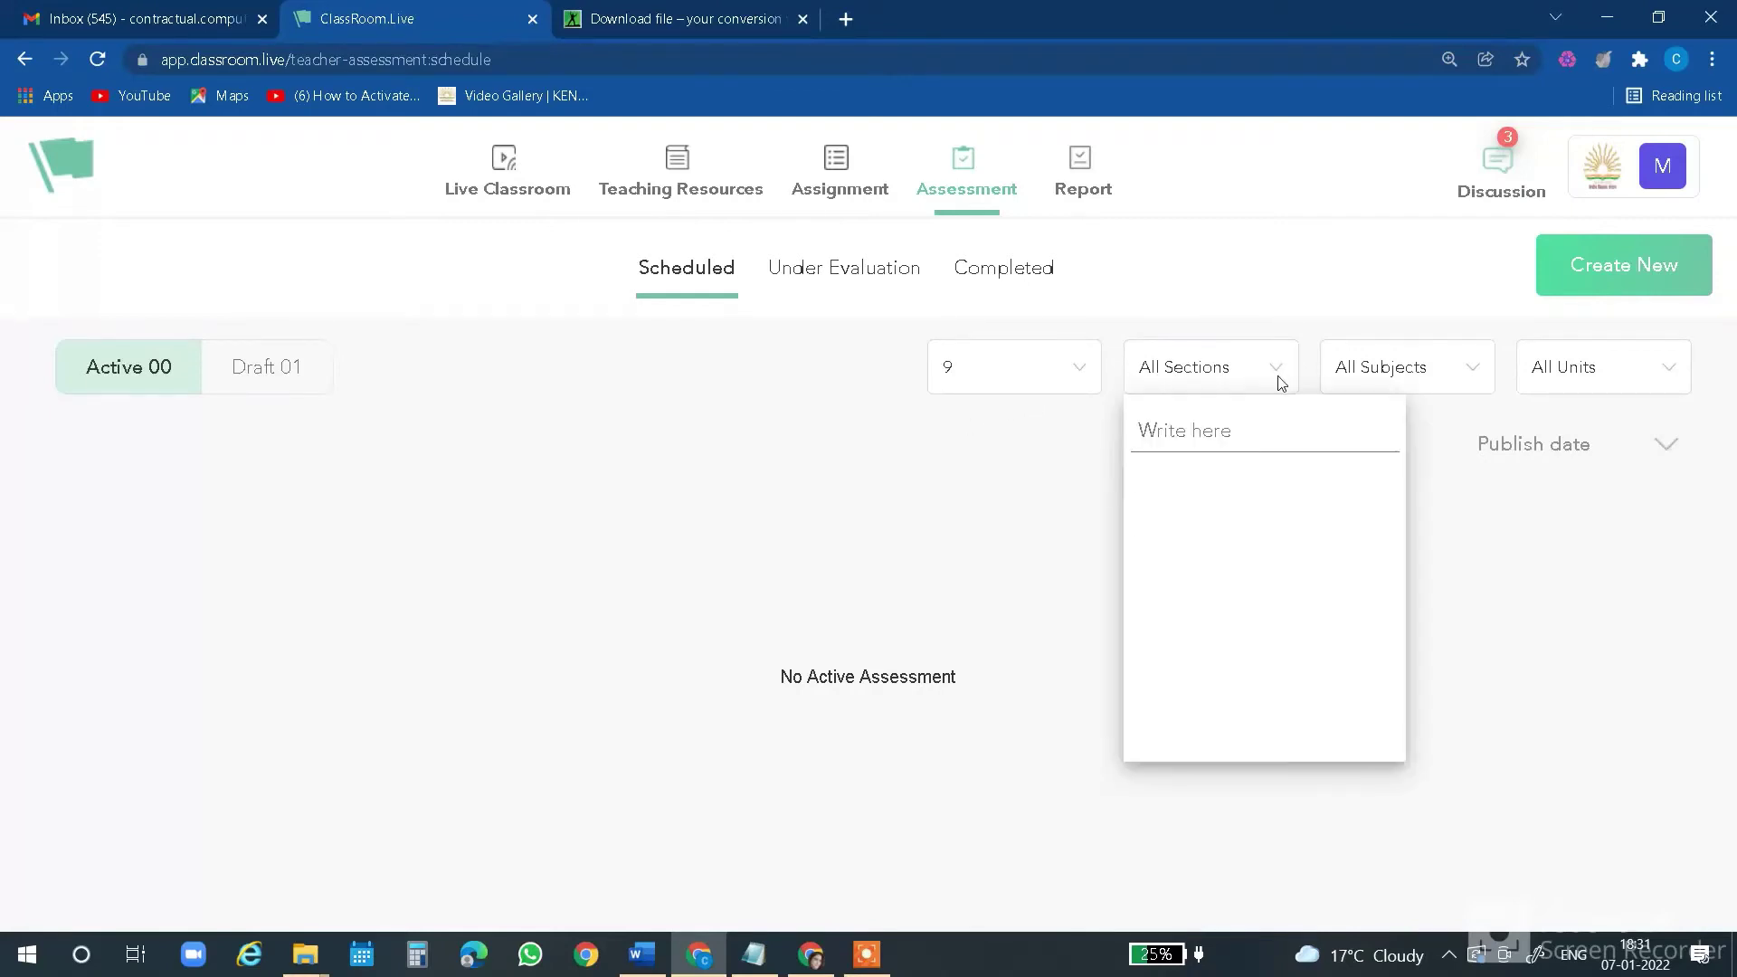
click(1184, 497)
click(1476, 366)
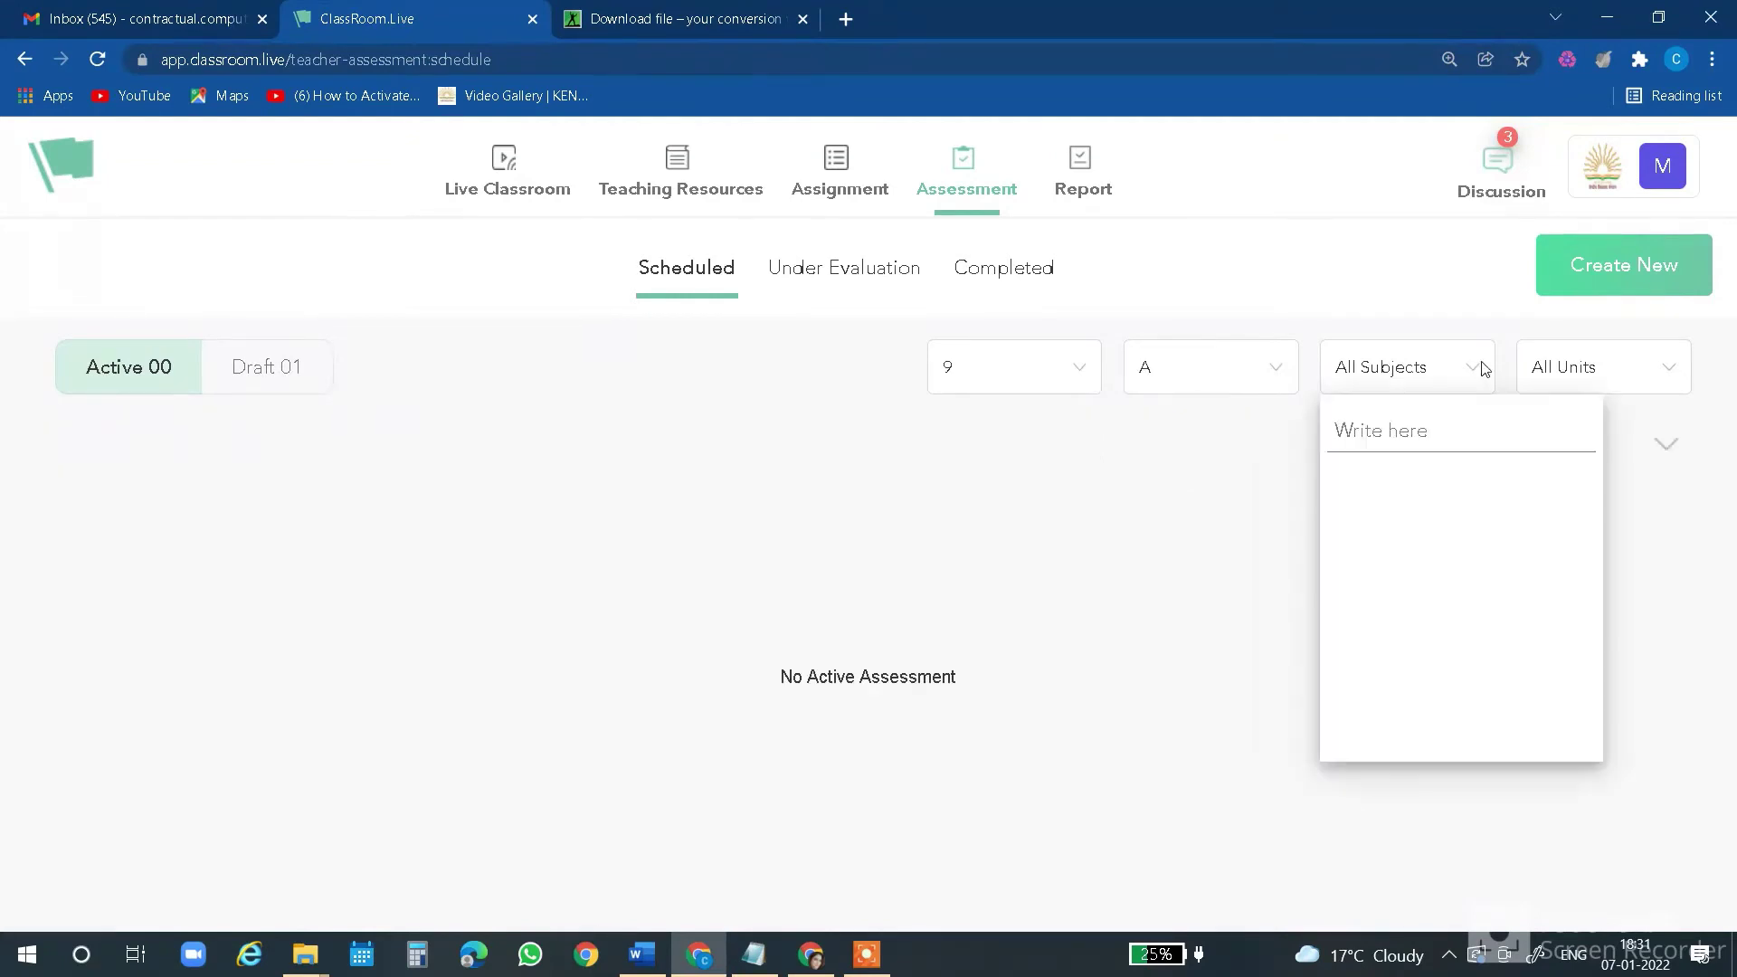
click(1343, 579)
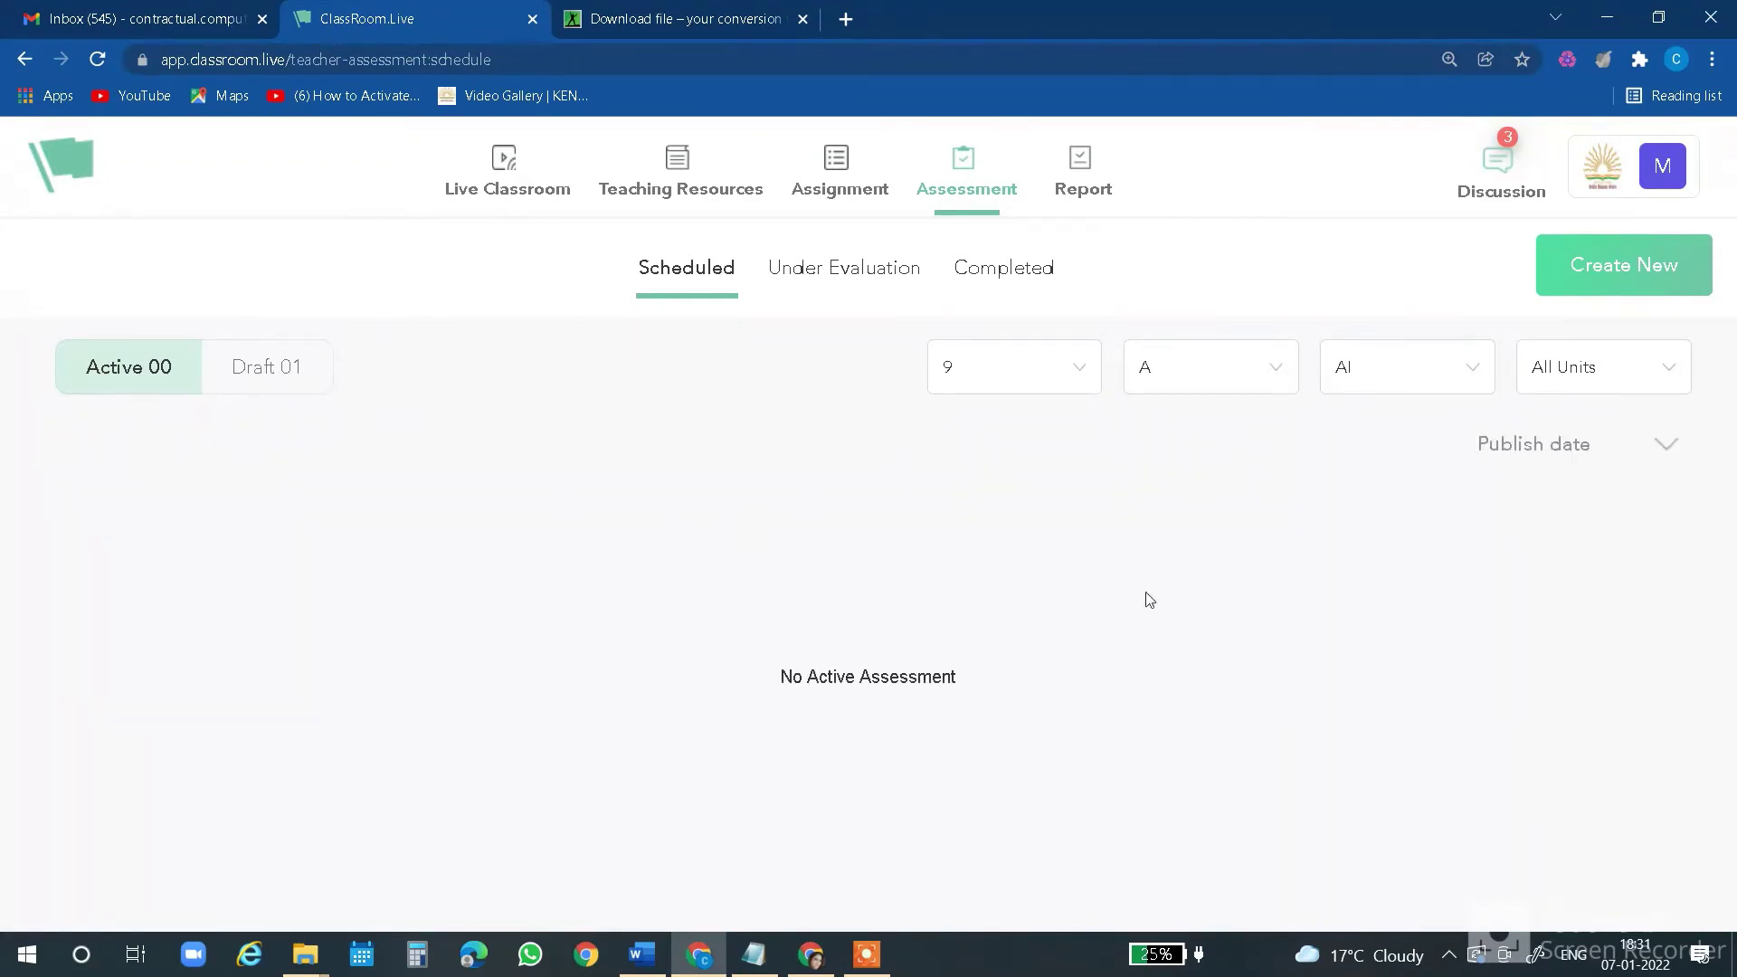
click(866, 954)
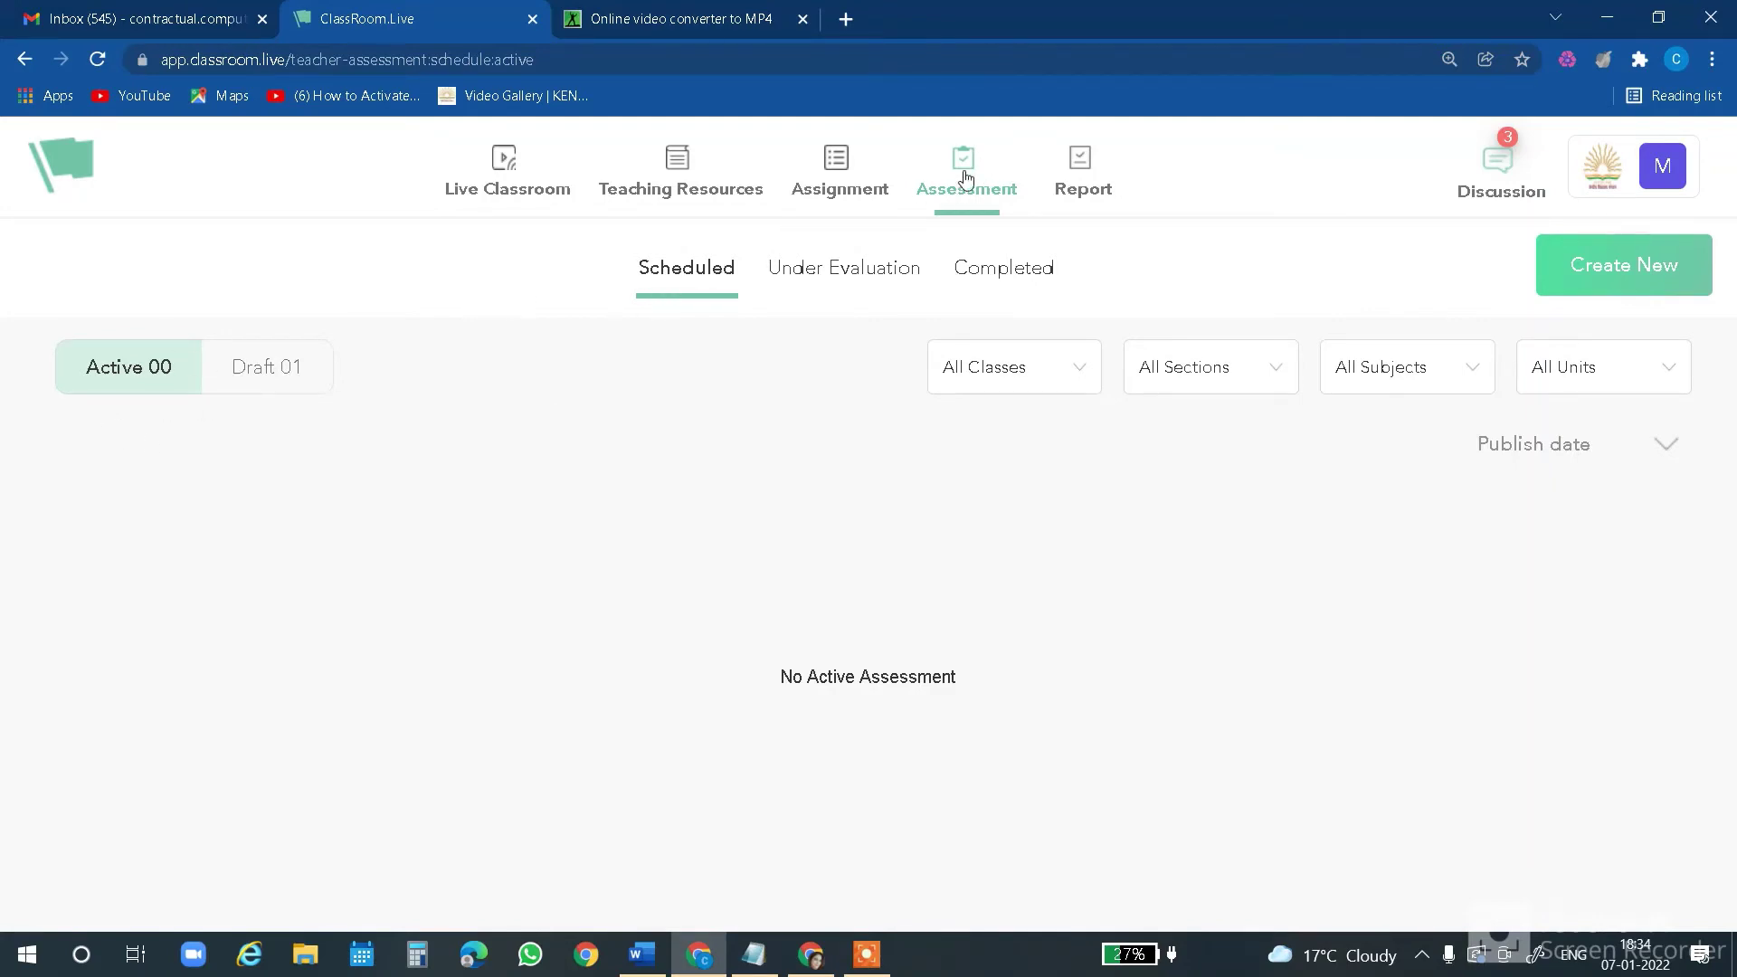
Show the draft scheduled assessments and highlight the details on the class 9 AI daily assessment card
click(692, 276)
click(275, 373)
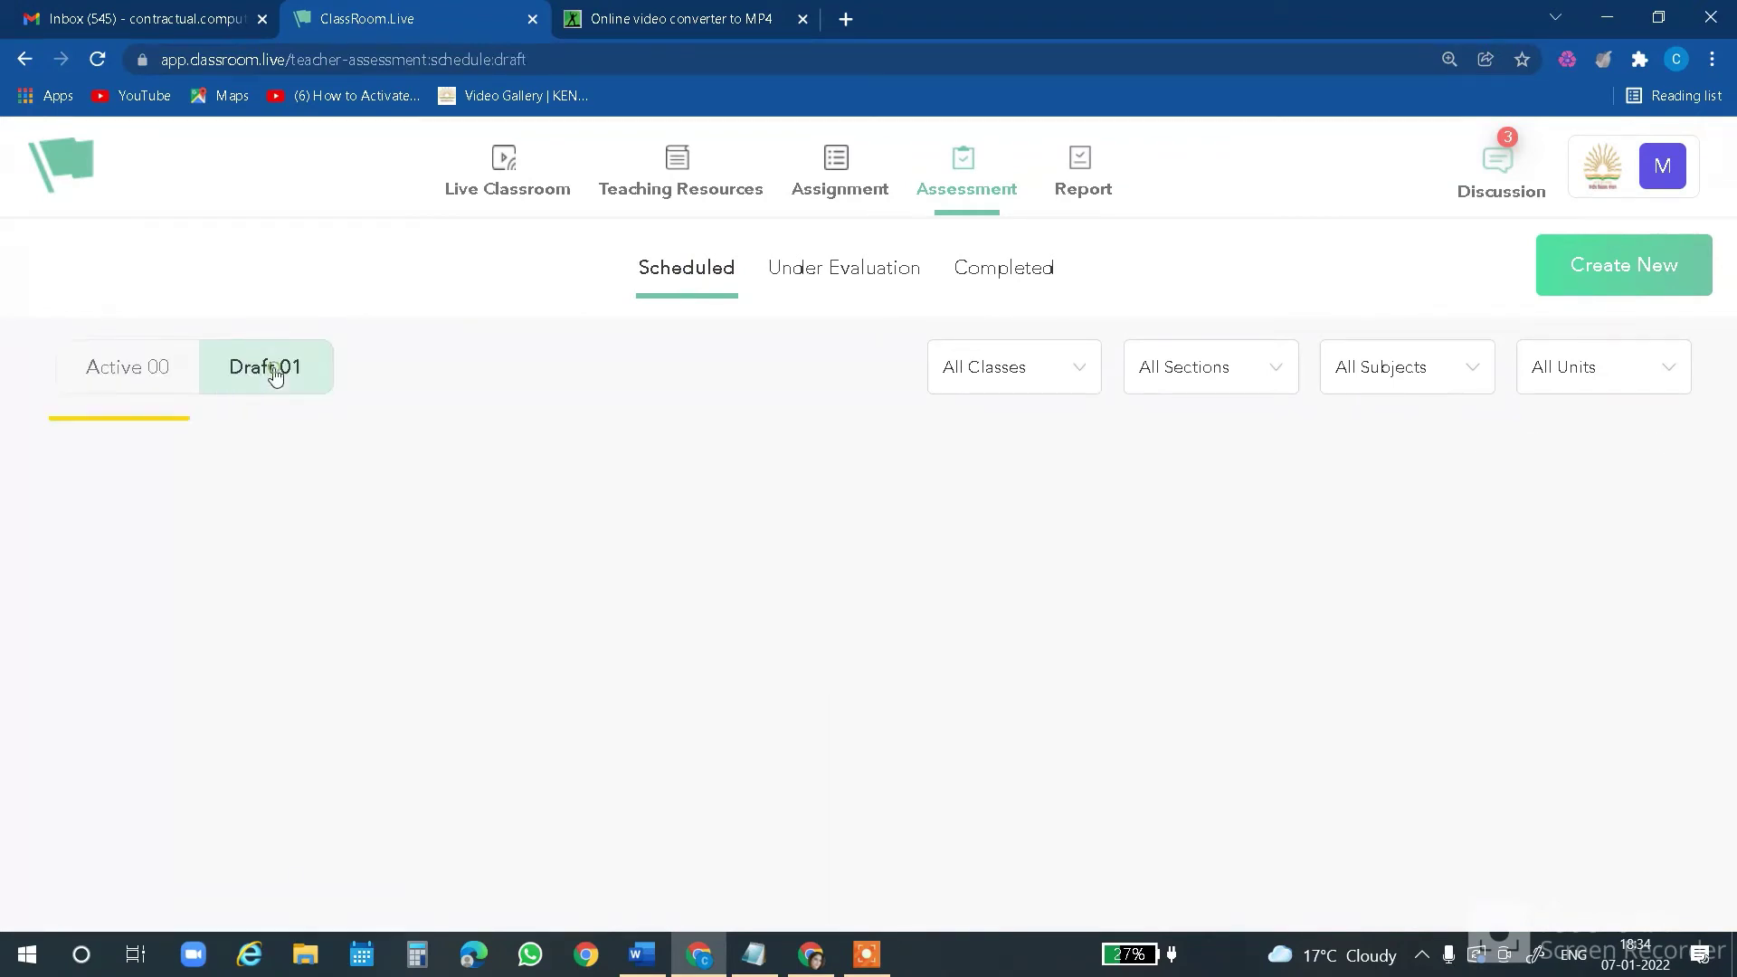
drag(63, 621, 346, 821)
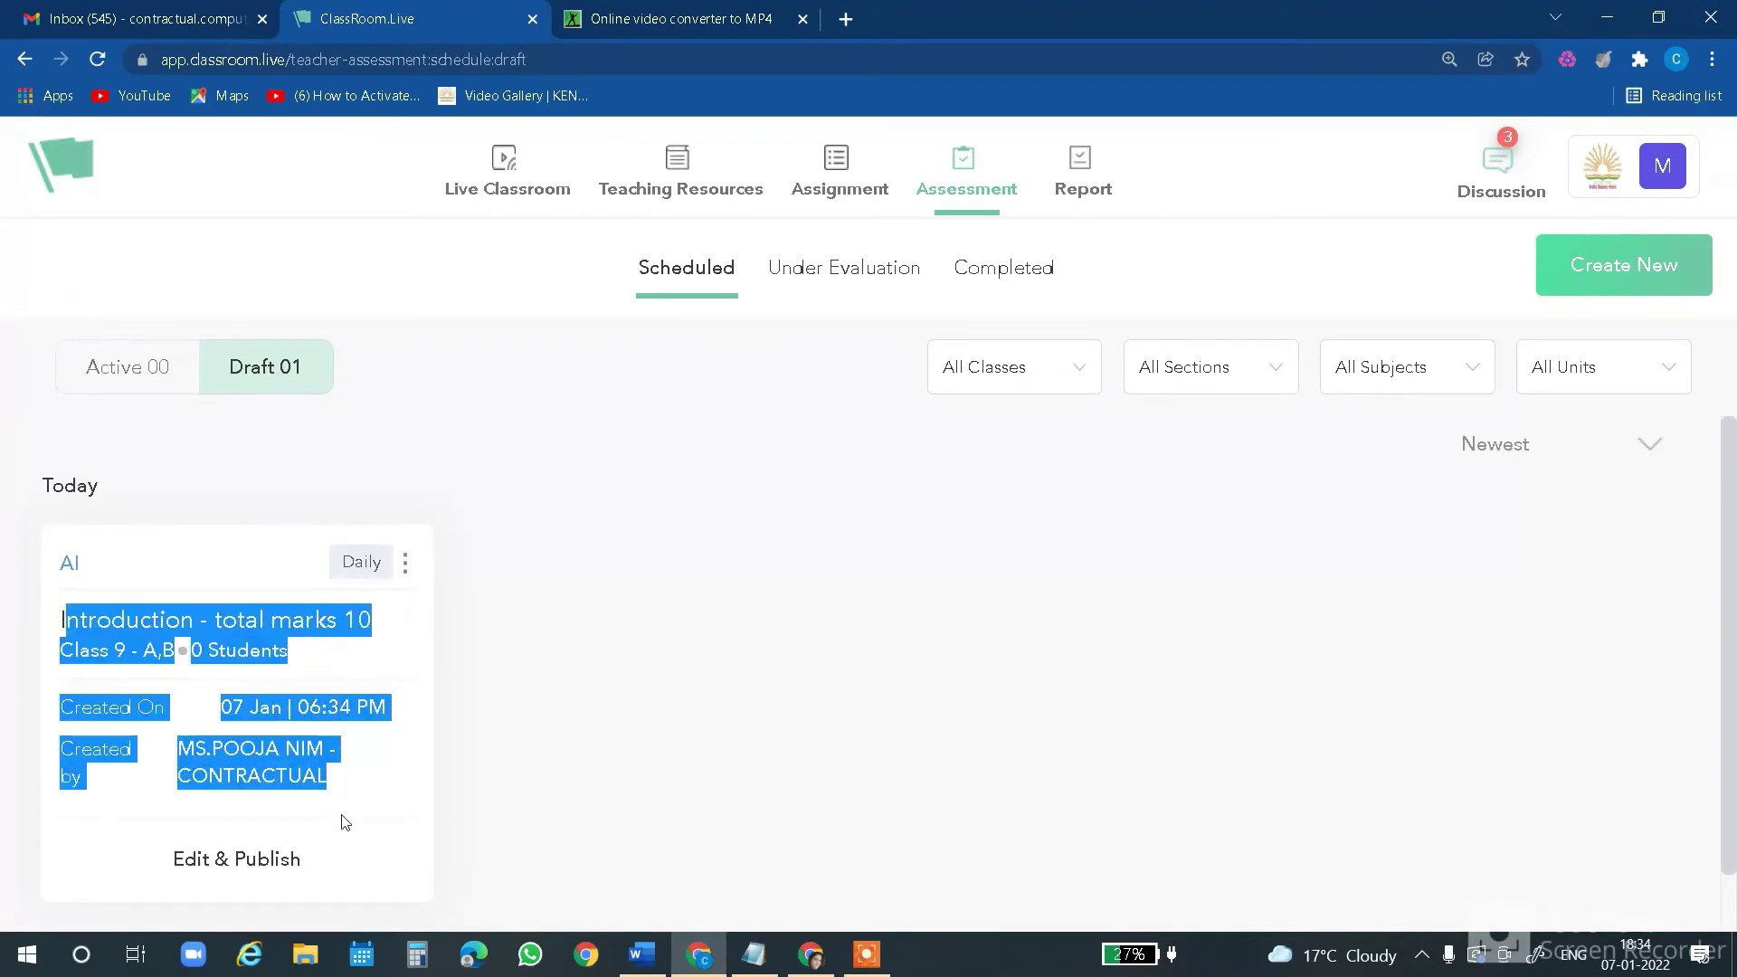
Open the draft class 9 AI assessment for editing, change its title to "Introduction - total marks 5" and continue to its questions
click(105, 853)
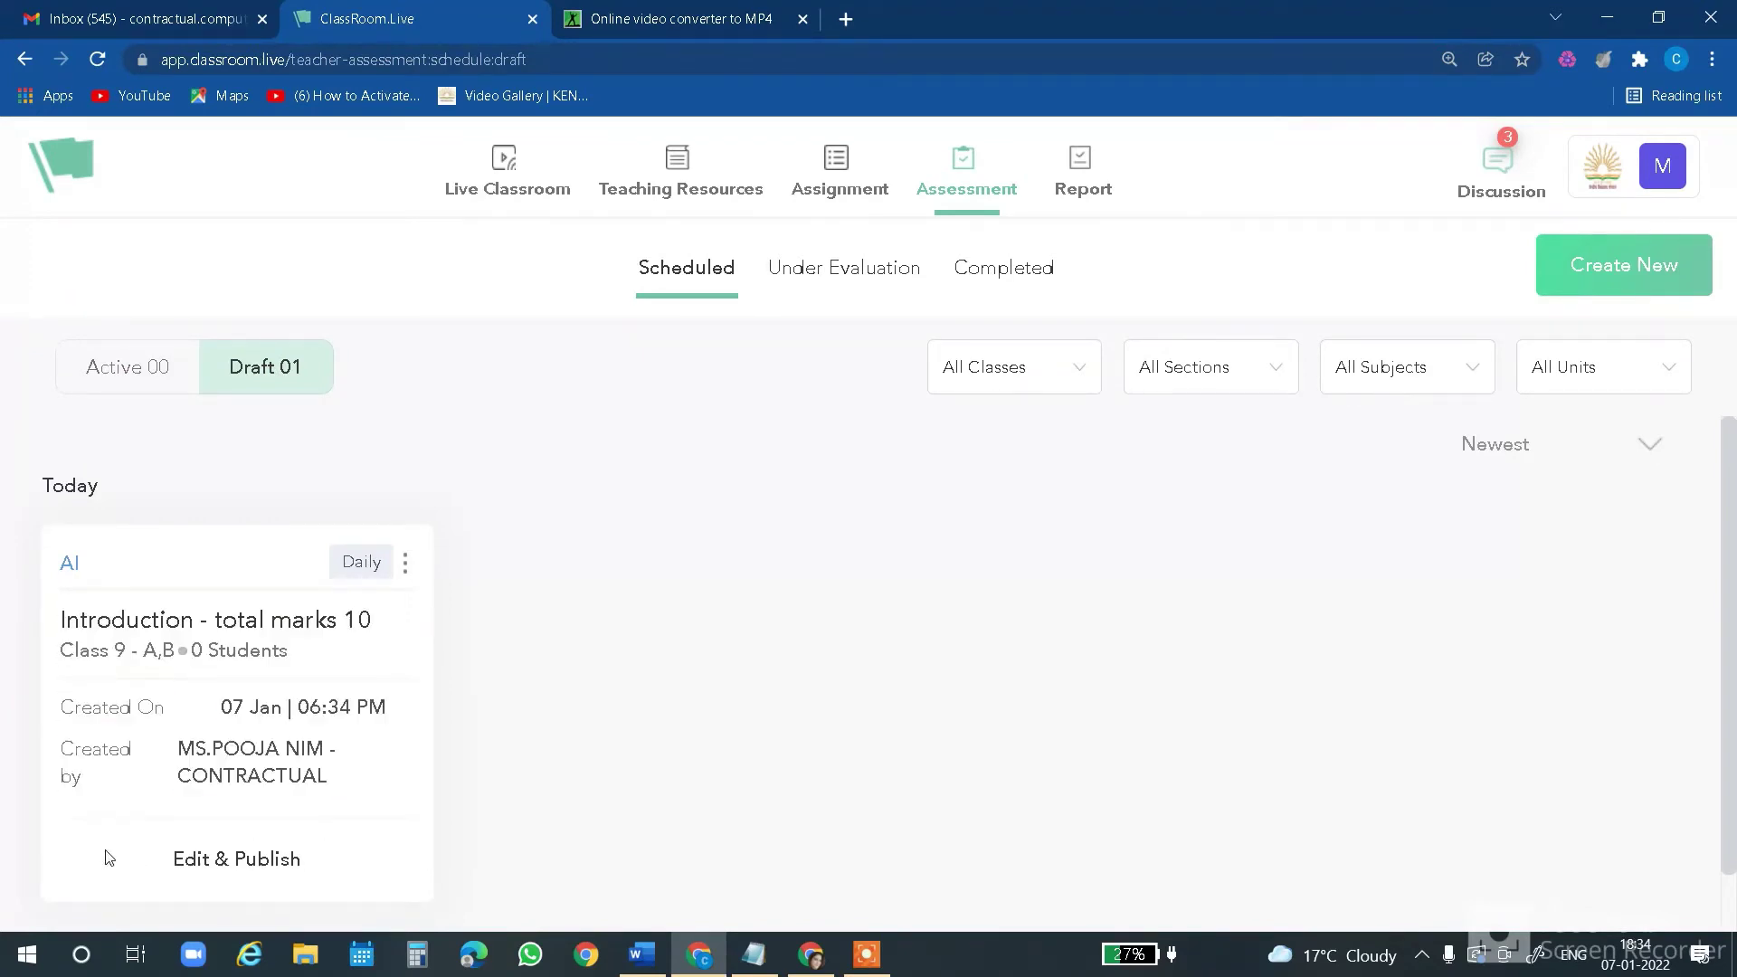
click(254, 860)
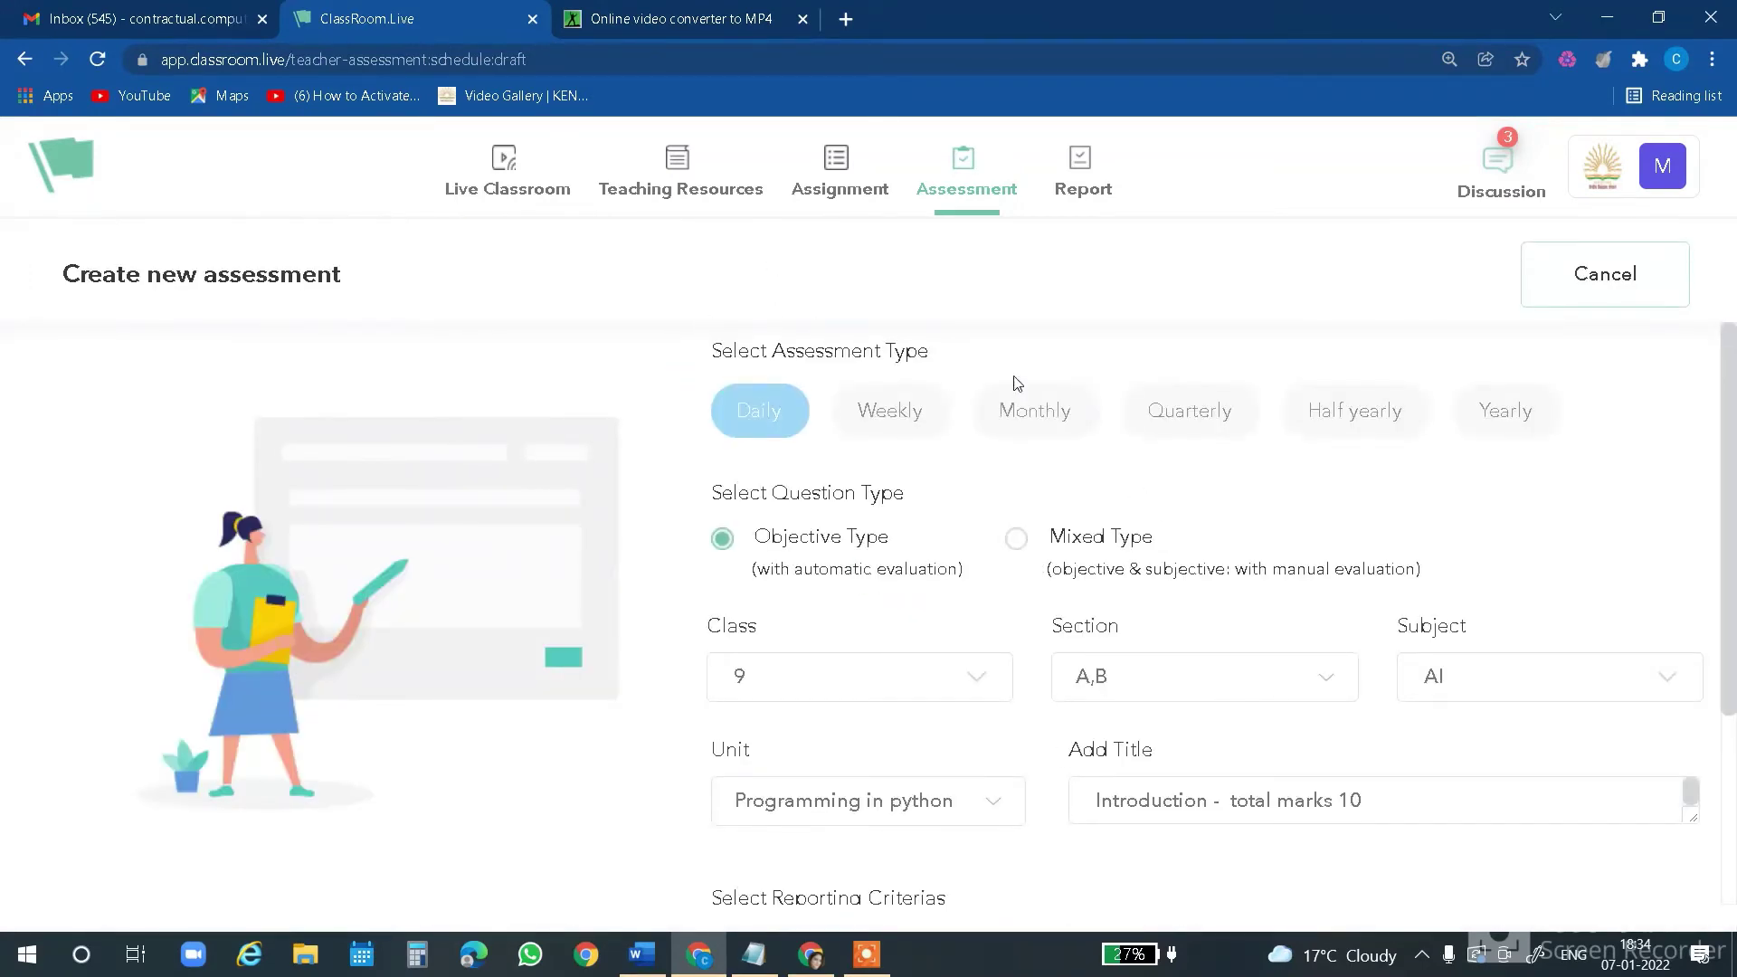
scroll(1015, 789, down, 3)
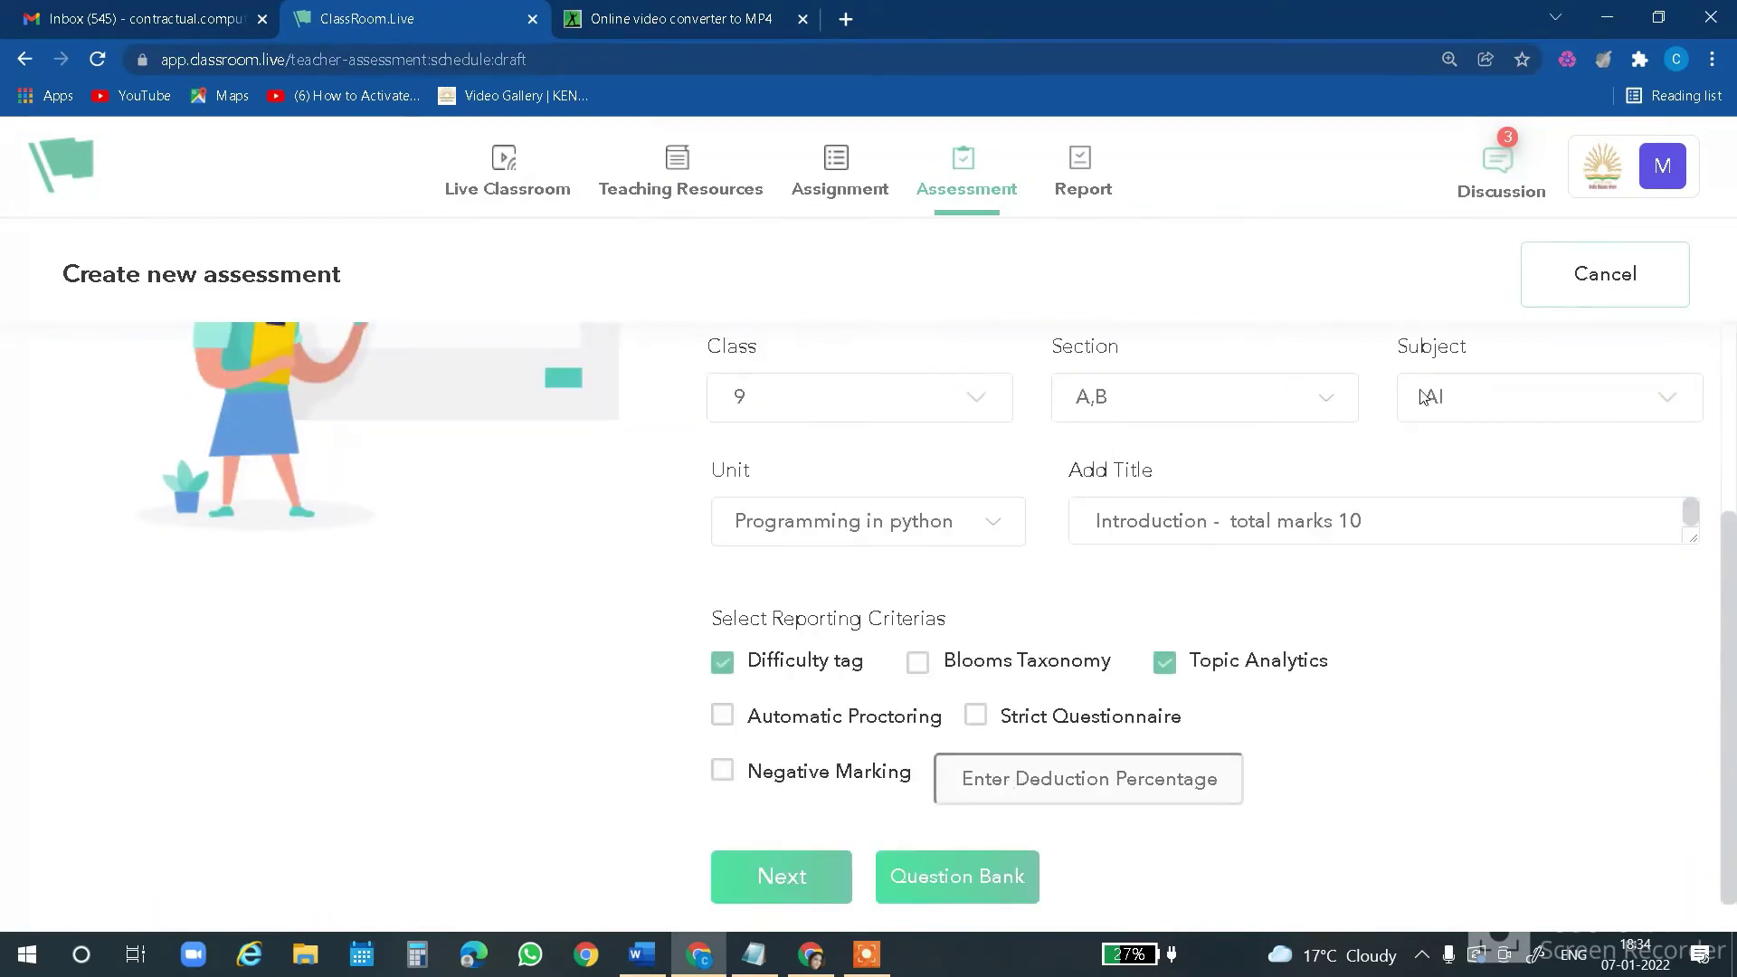
scroll(942, 613, up, 3)
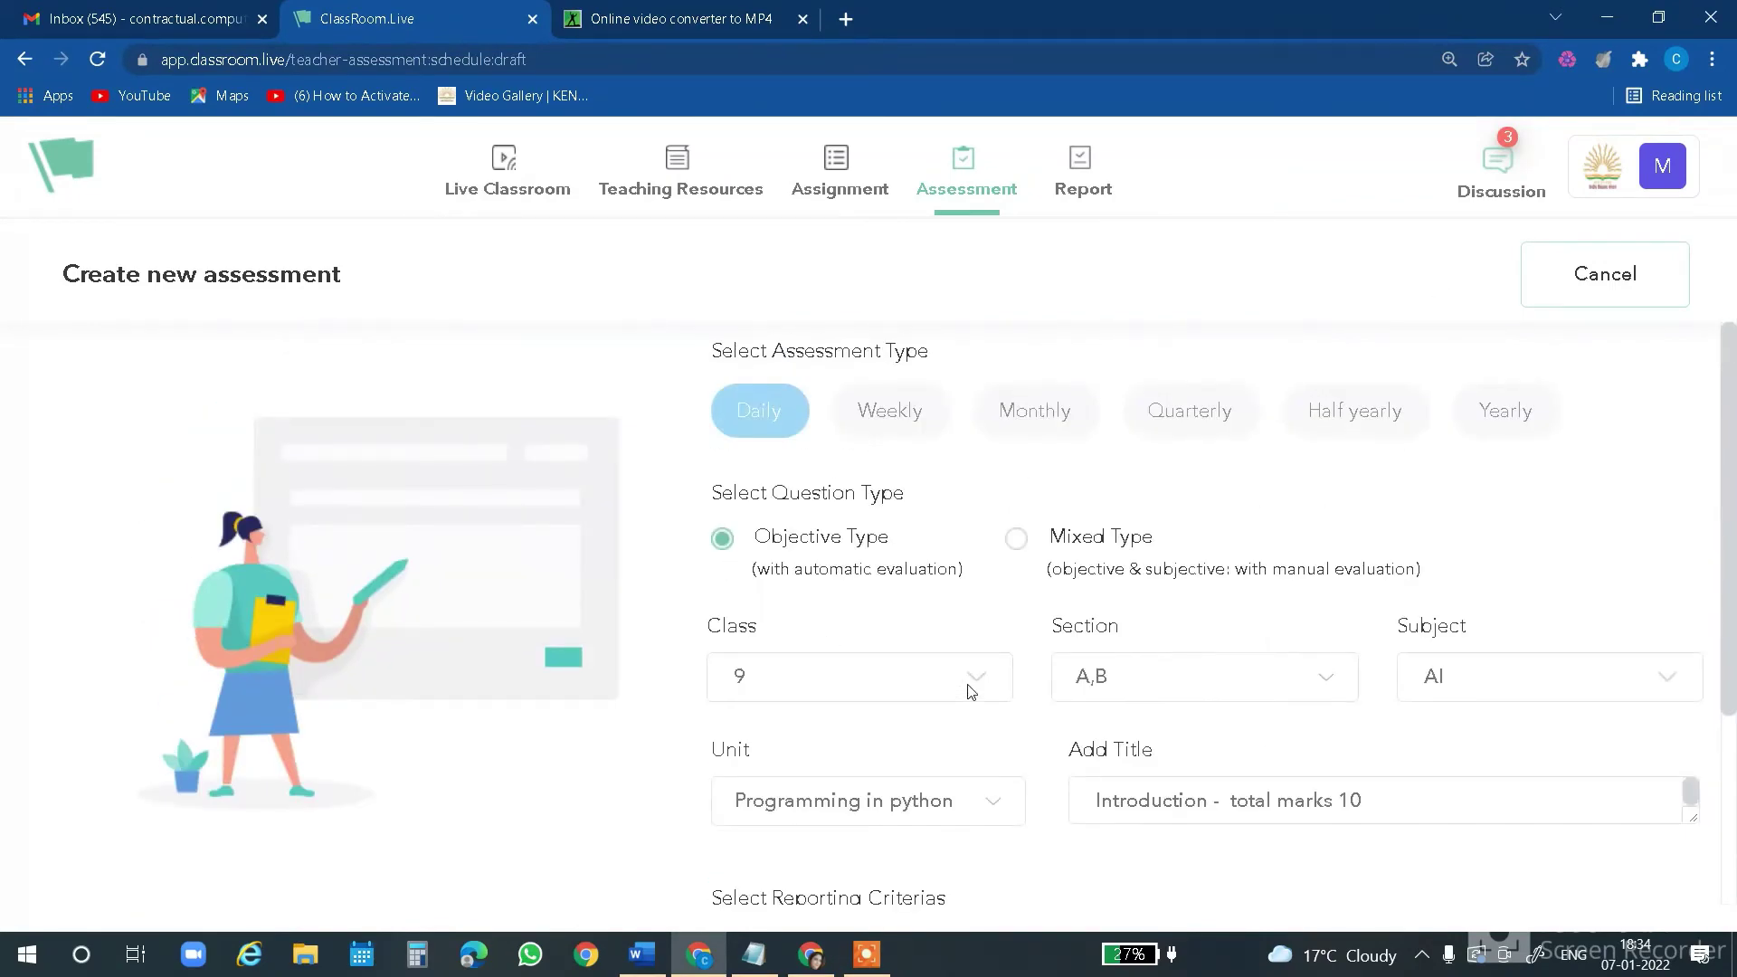
scroll(973, 692, down, 3)
scroll(948, 755, up, 3)
scroll(525, 826, down, 3)
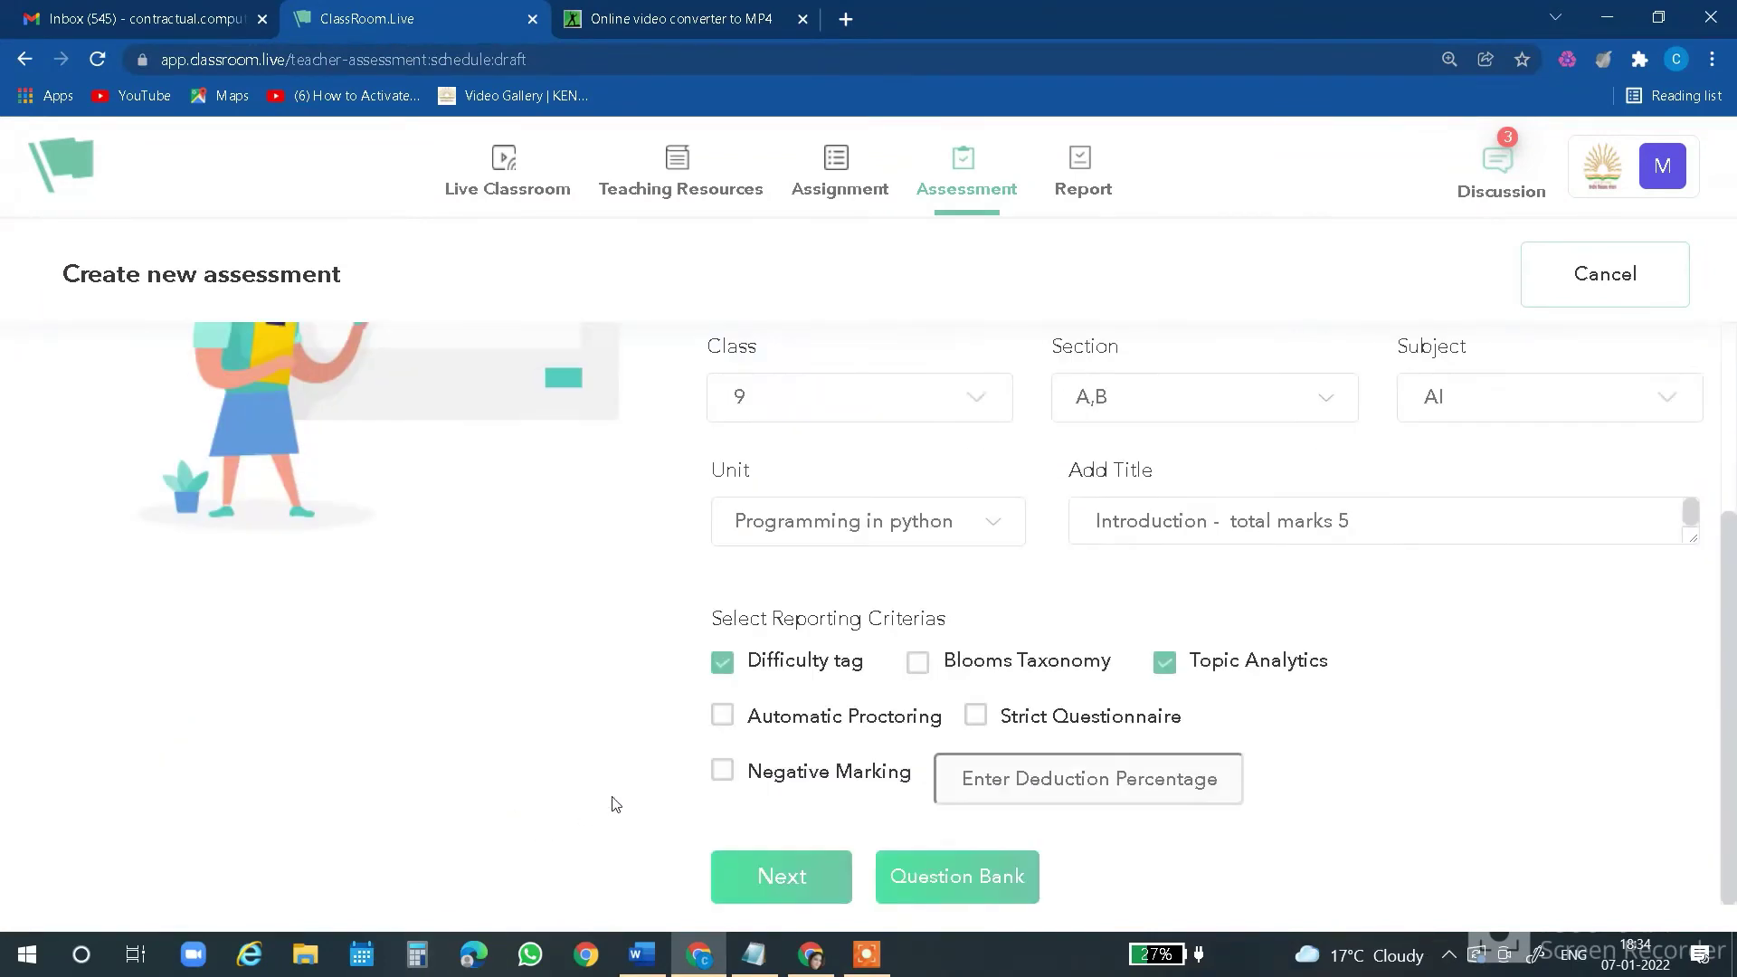
click(794, 880)
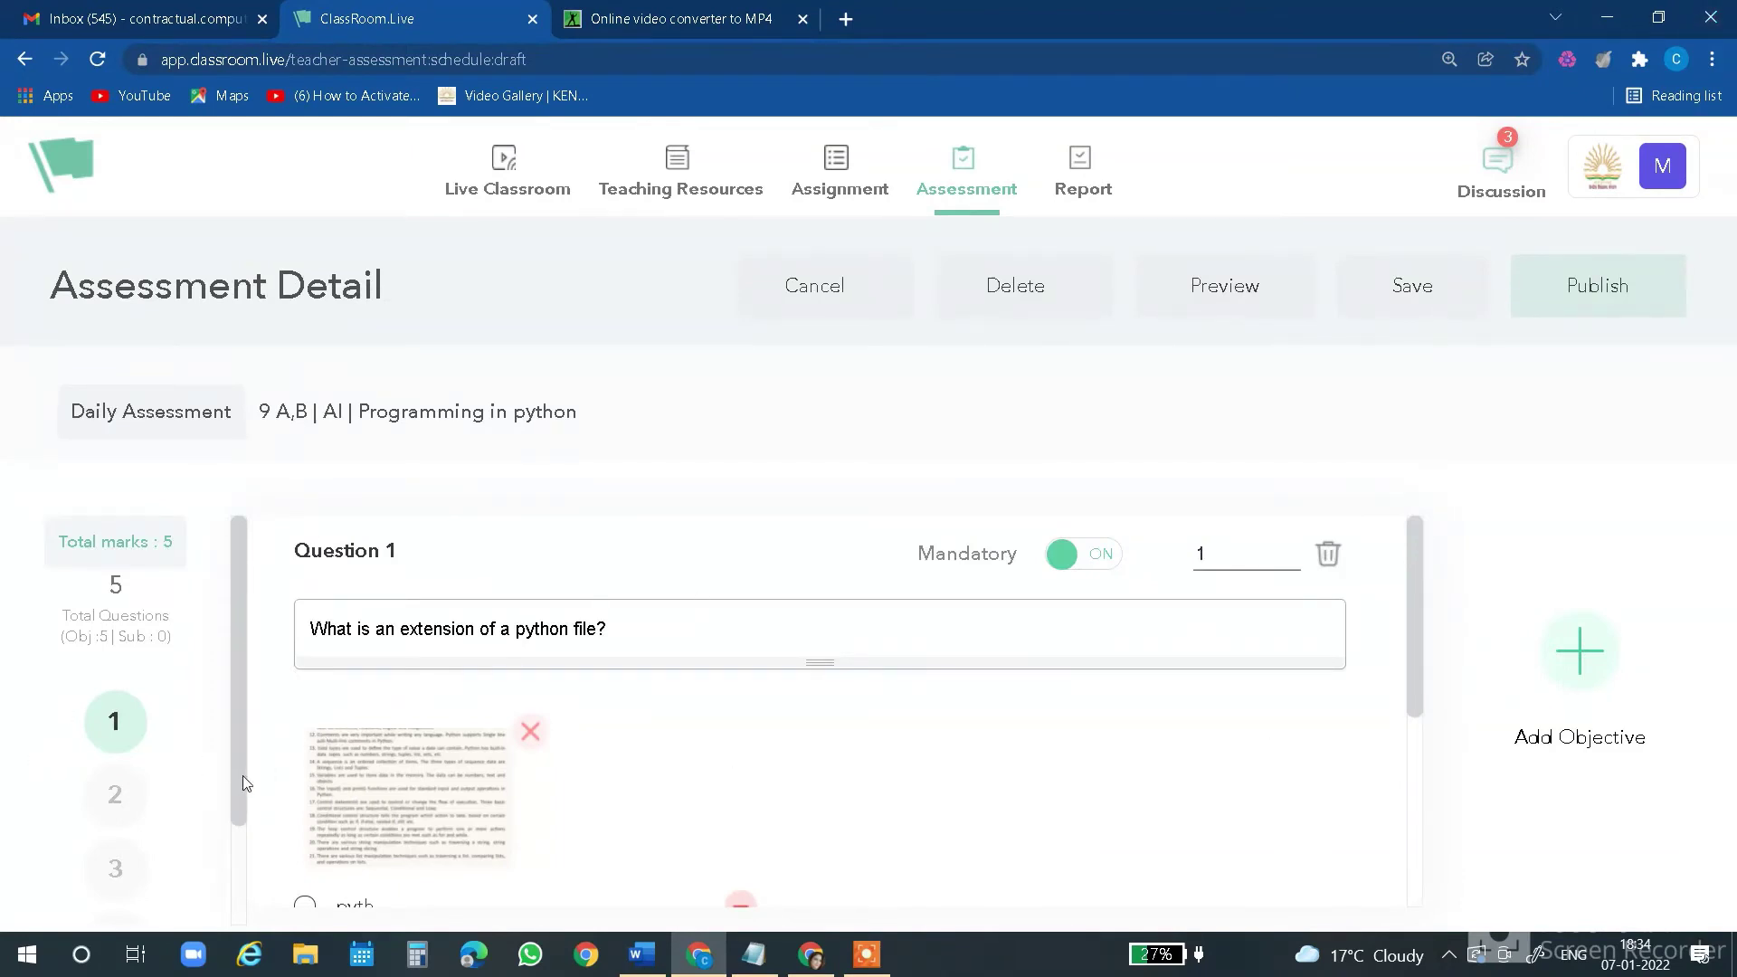
Review Question 1's answer and labels, start publishing the assessment, and highlight the student count in the publishing details
scroll(244, 783, down, 2)
scroll(385, 807, down, 5)
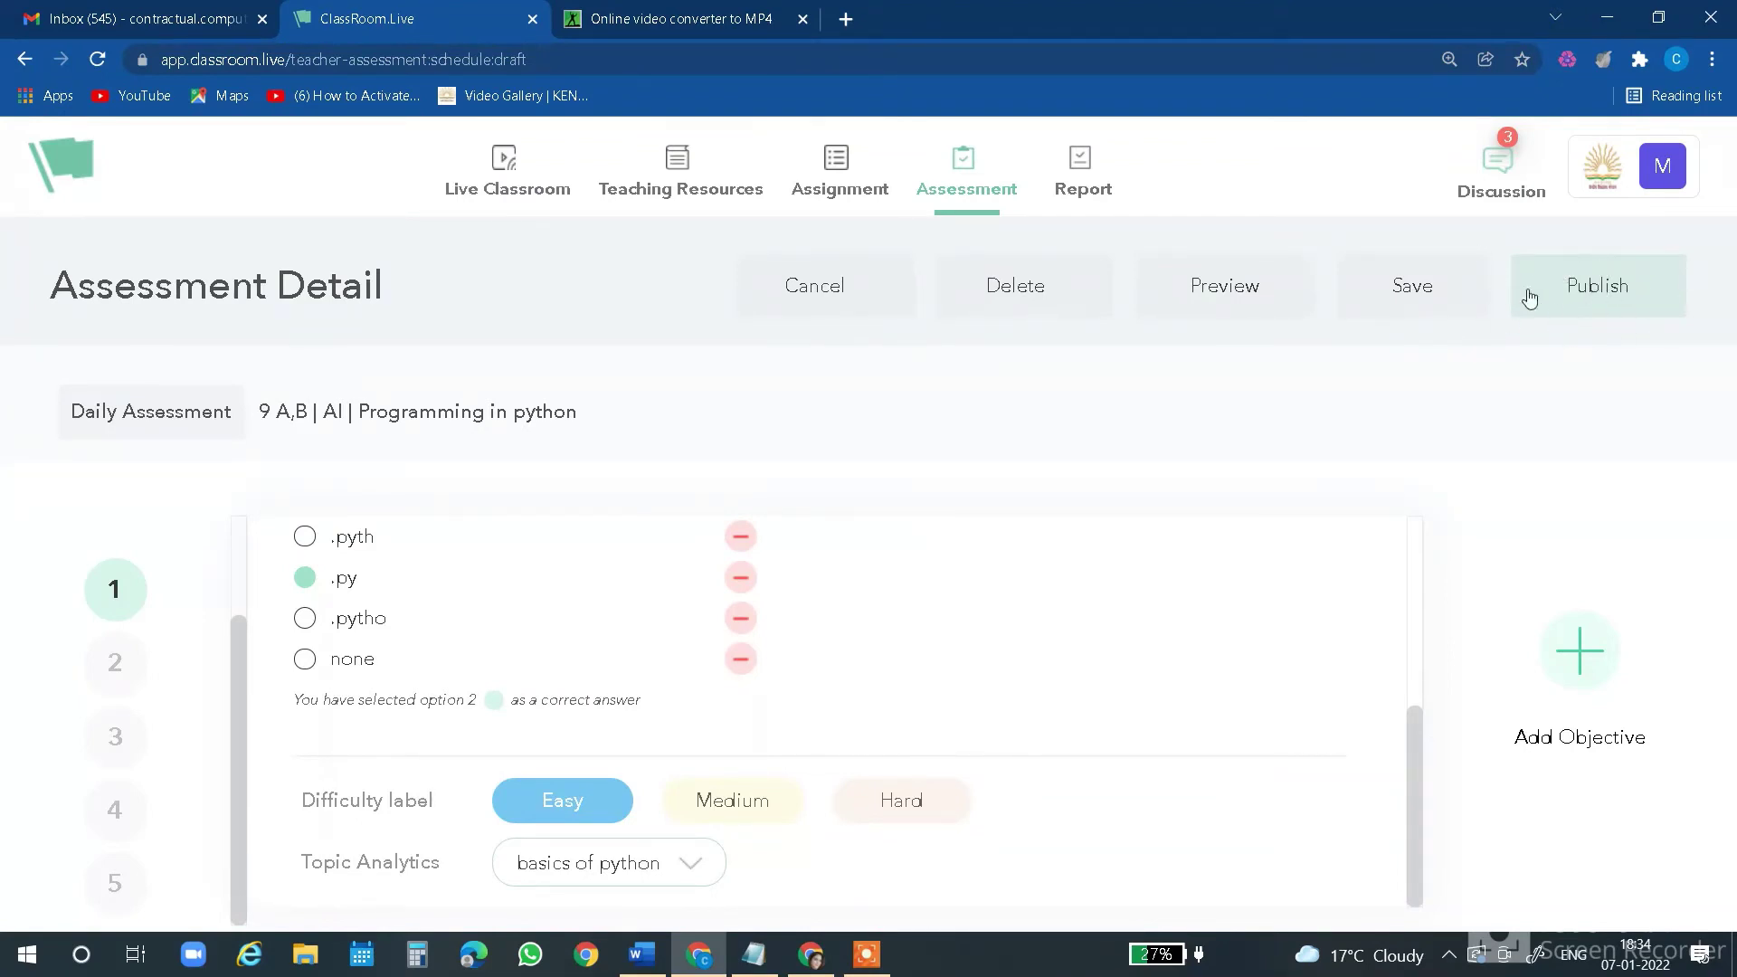
click(1598, 288)
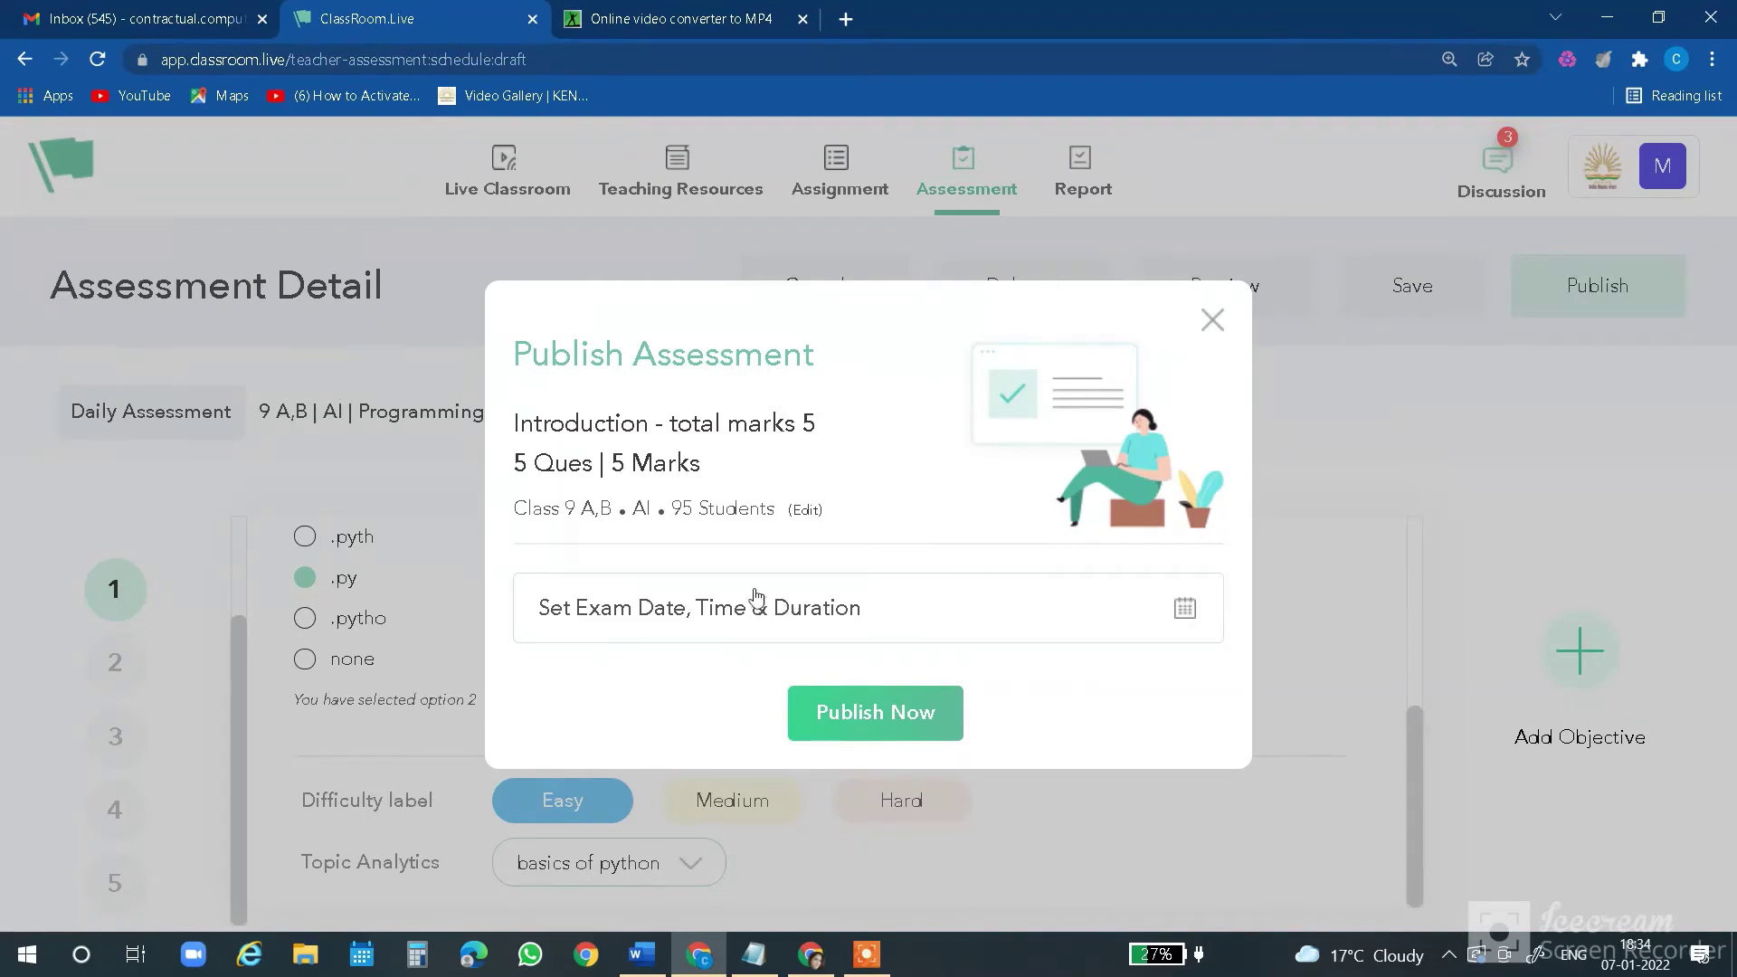
drag(677, 504, 775, 513)
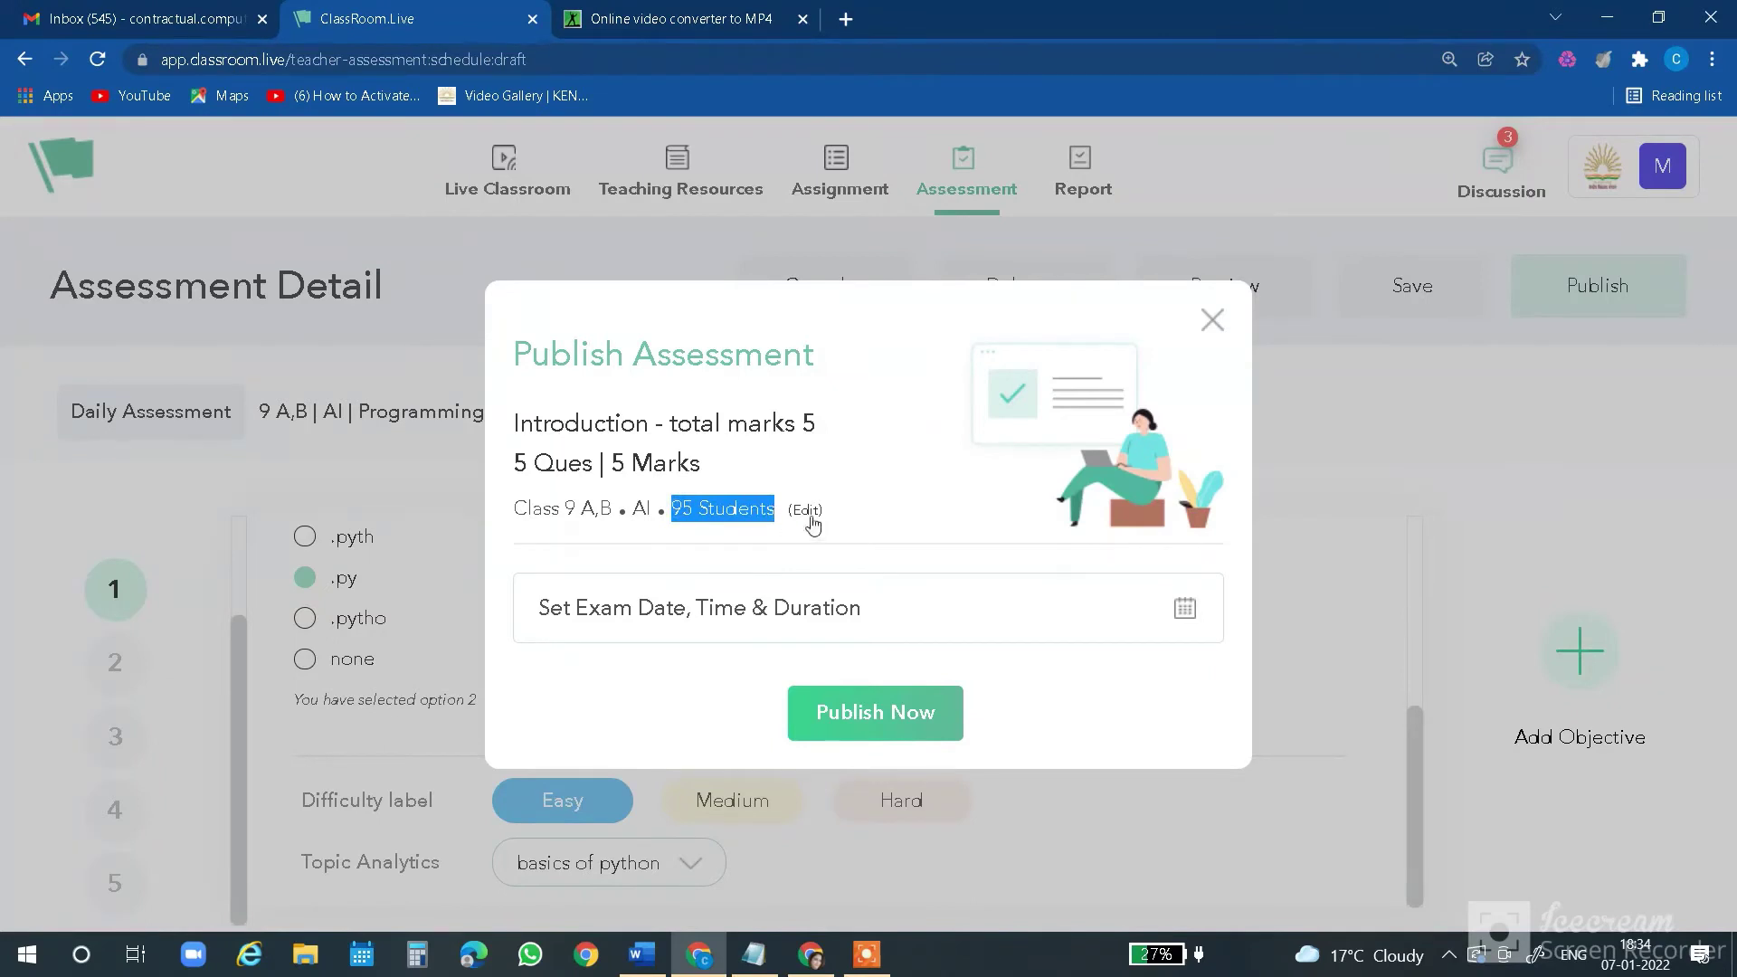
click(882, 498)
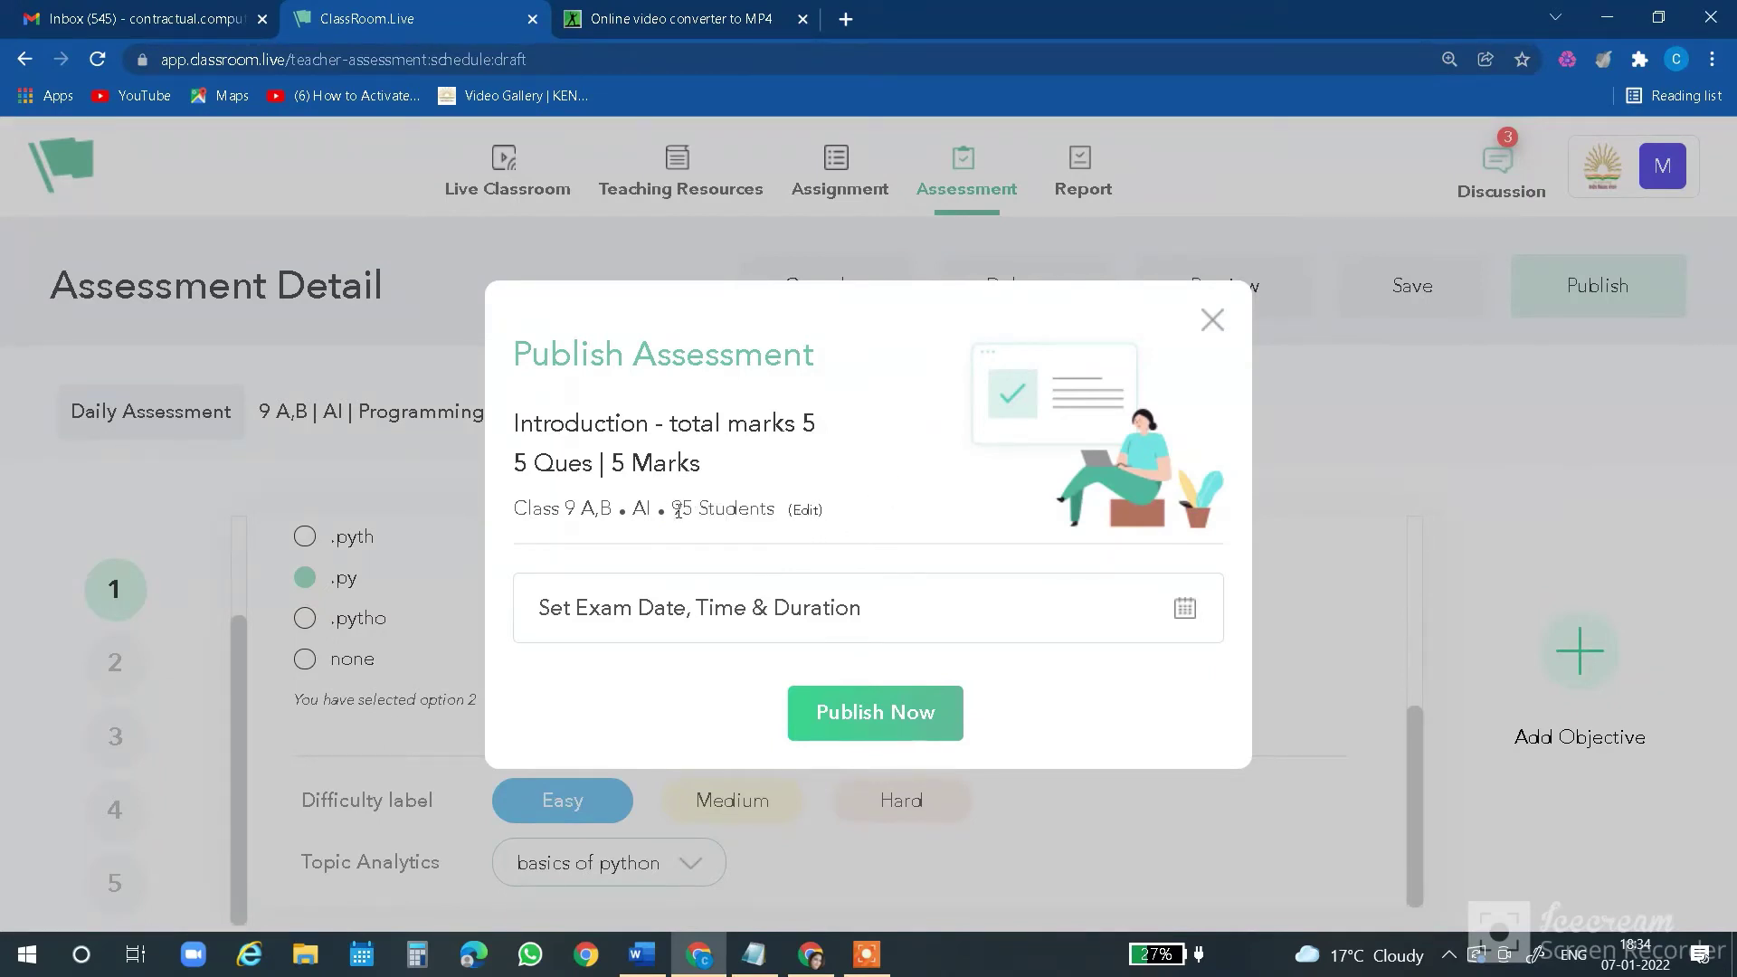
drag(677, 509, 894, 518)
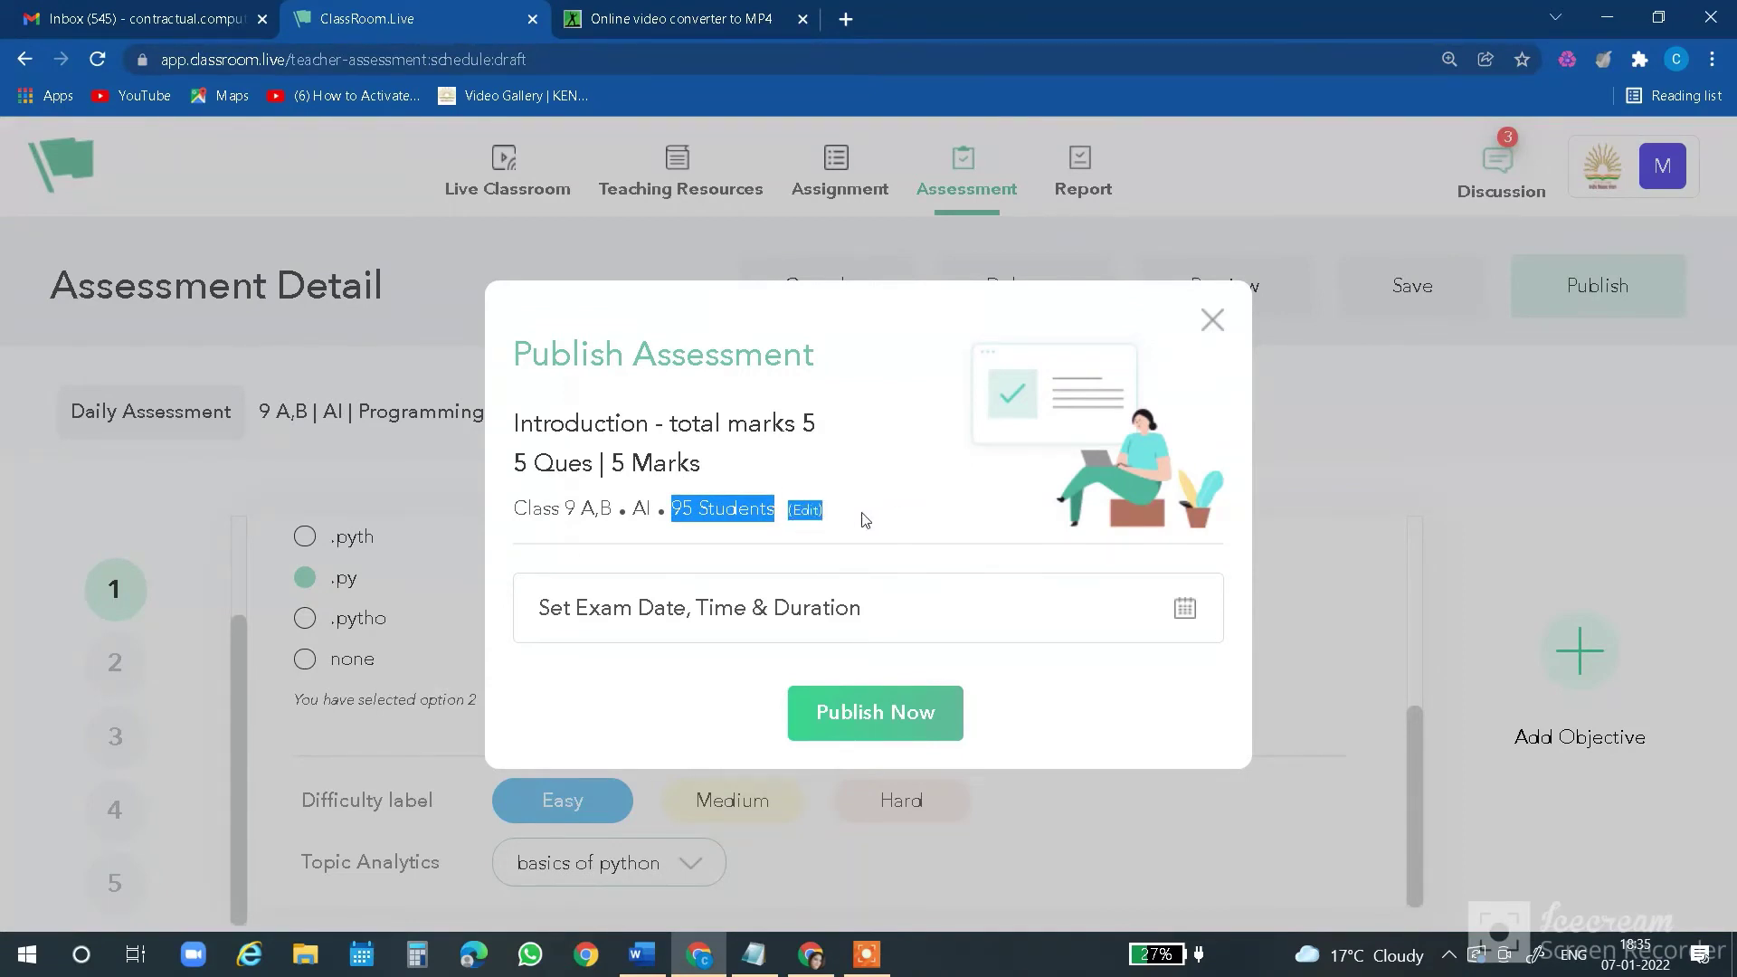
Open the list of students assigned to the assessment and look through it from beginning to end
click(823, 525)
click(804, 510)
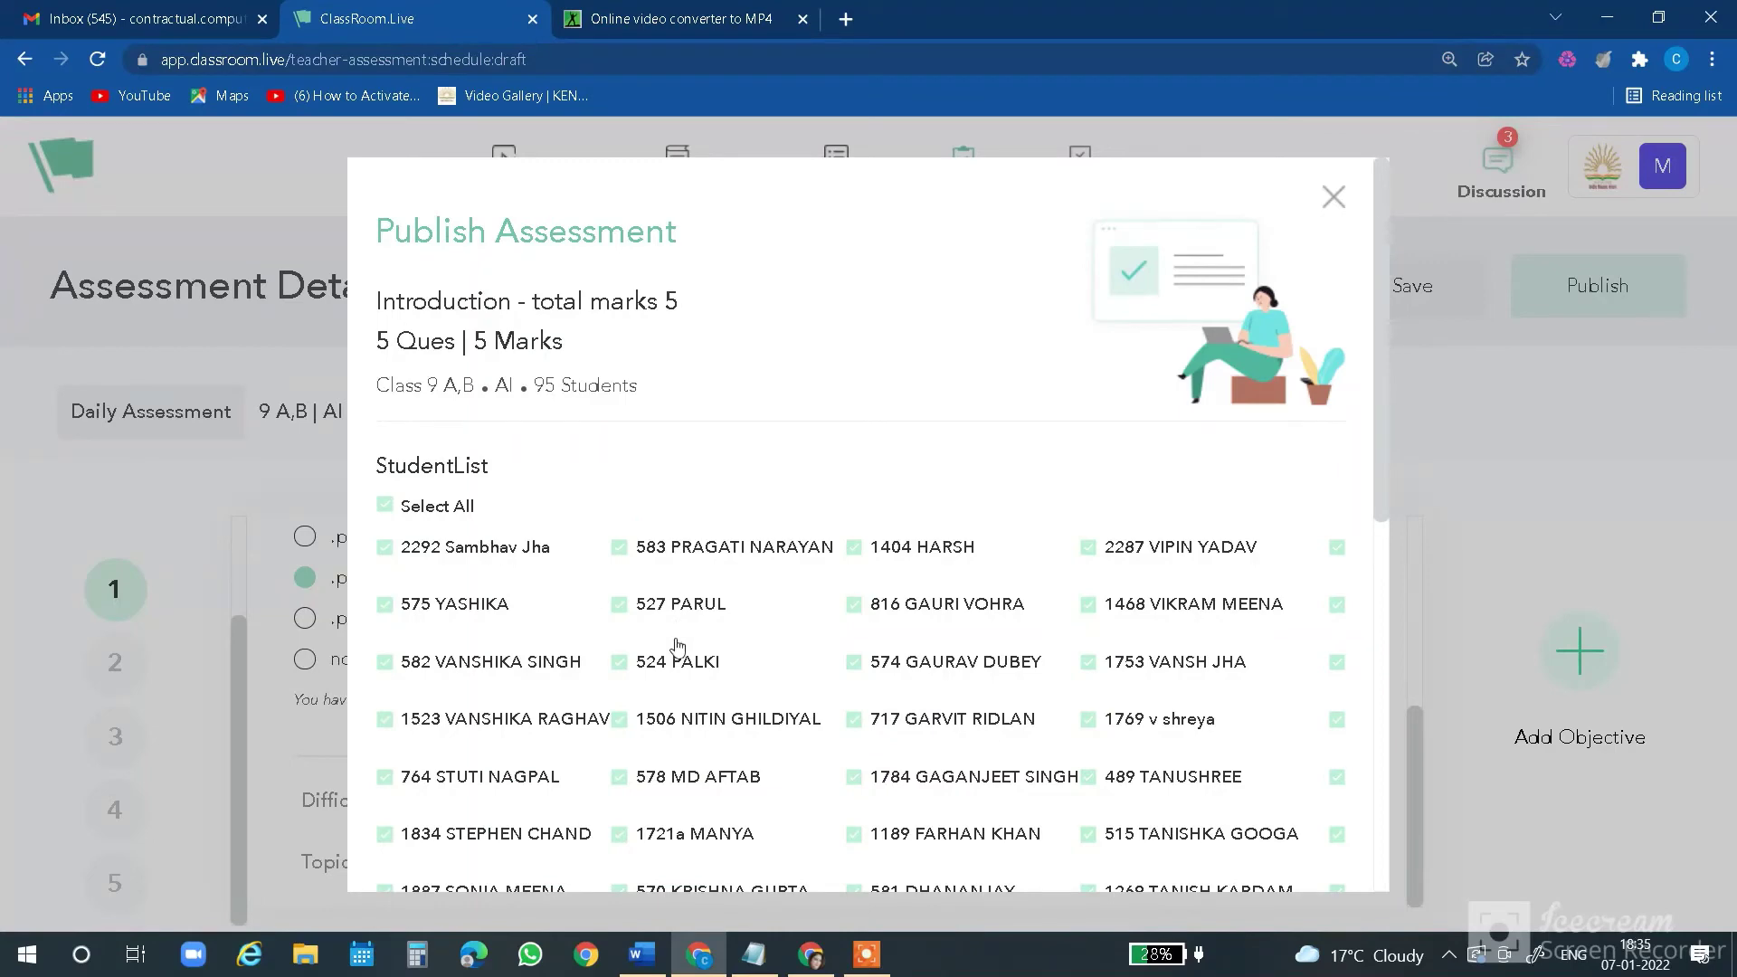
scroll(674, 656, down, 8)
scroll(674, 656, down, 1)
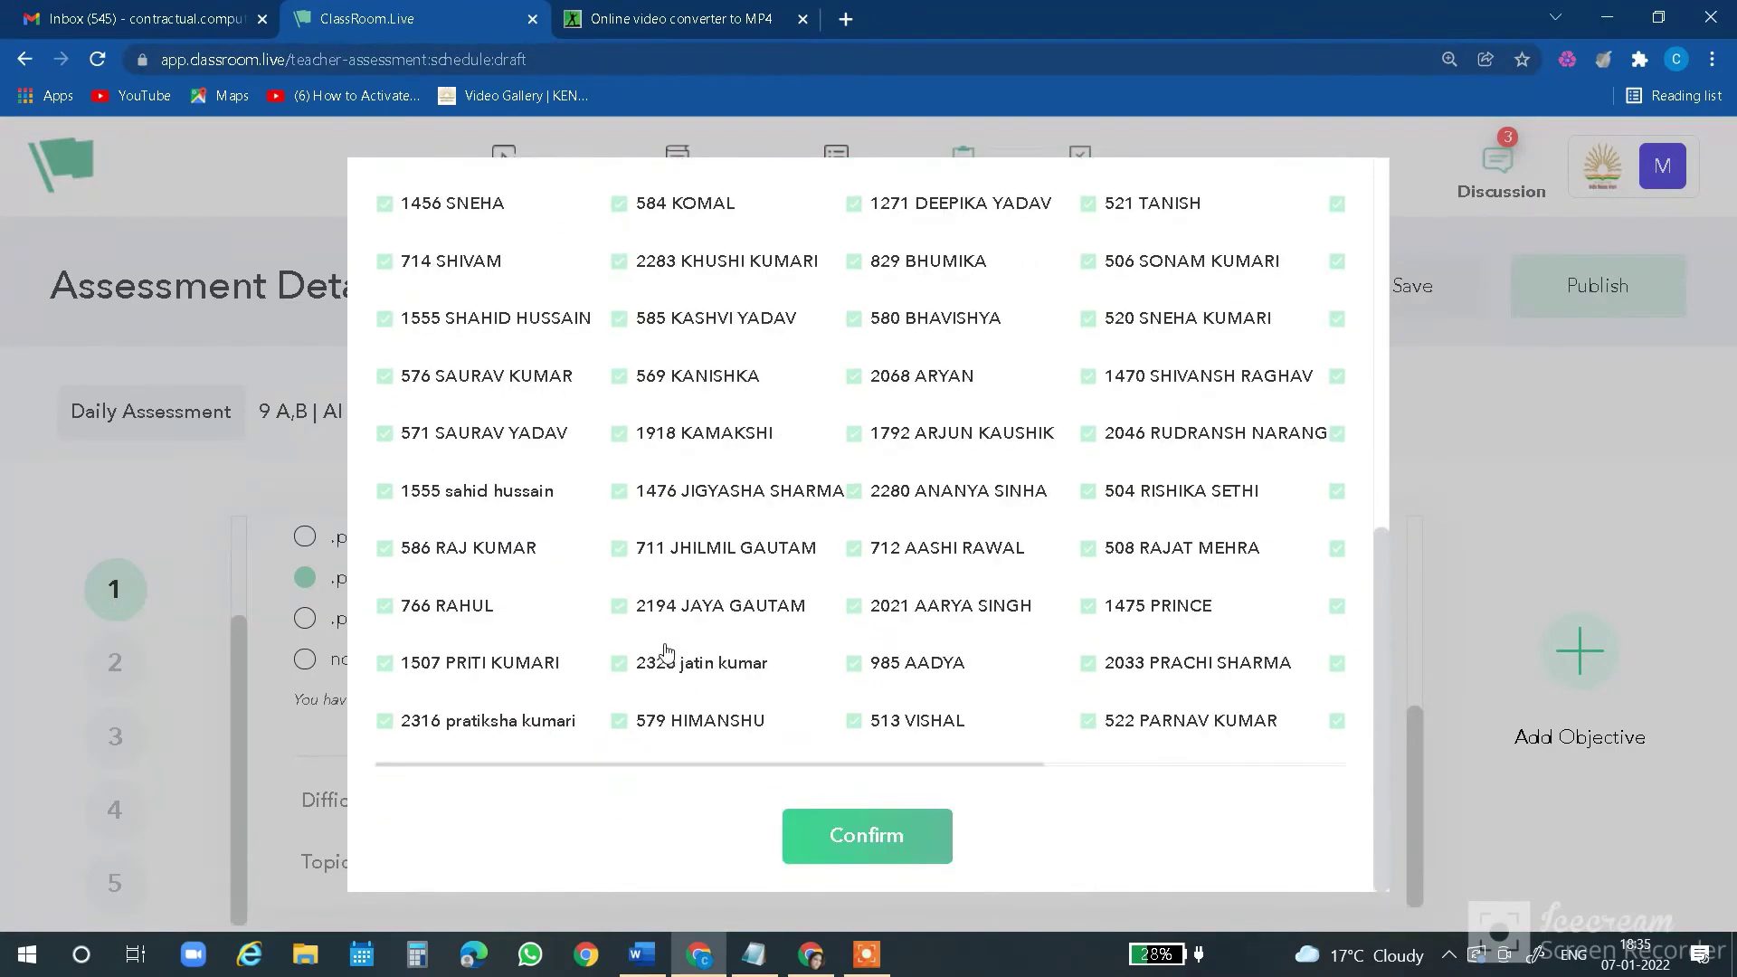
scroll(661, 655, up, 9)
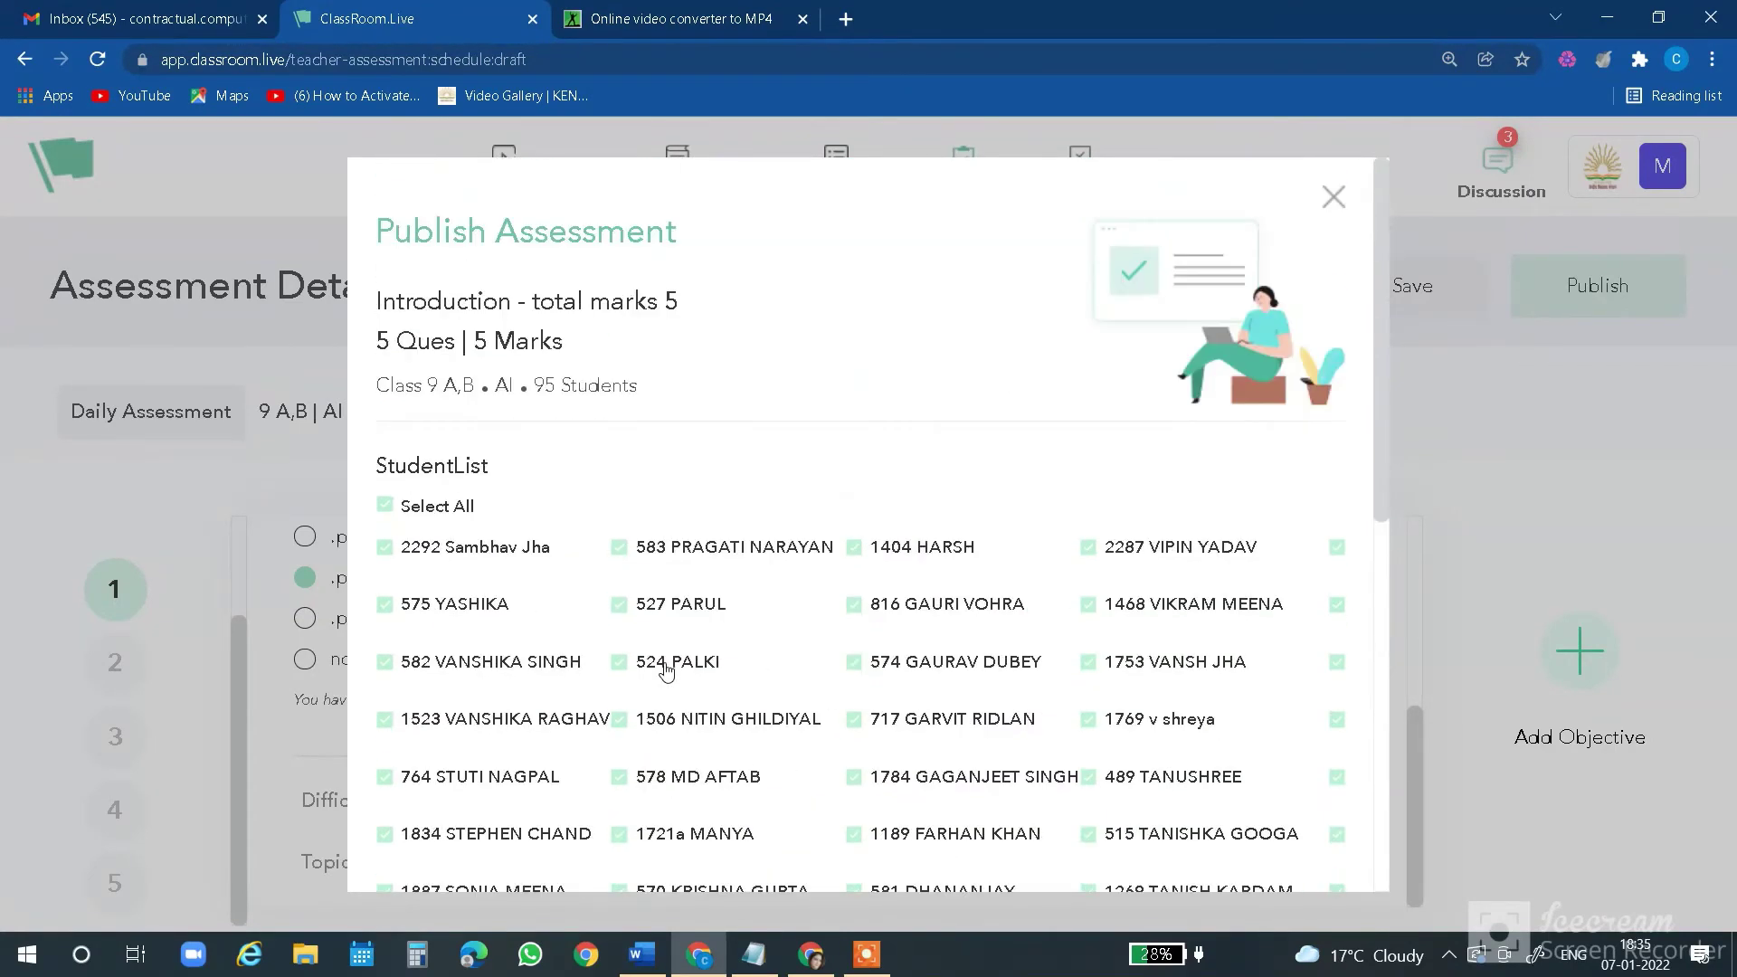
Clear the selection of all students and choose four individual students instead
click(387, 507)
click(387, 606)
click(619, 605)
click(619, 662)
click(864, 663)
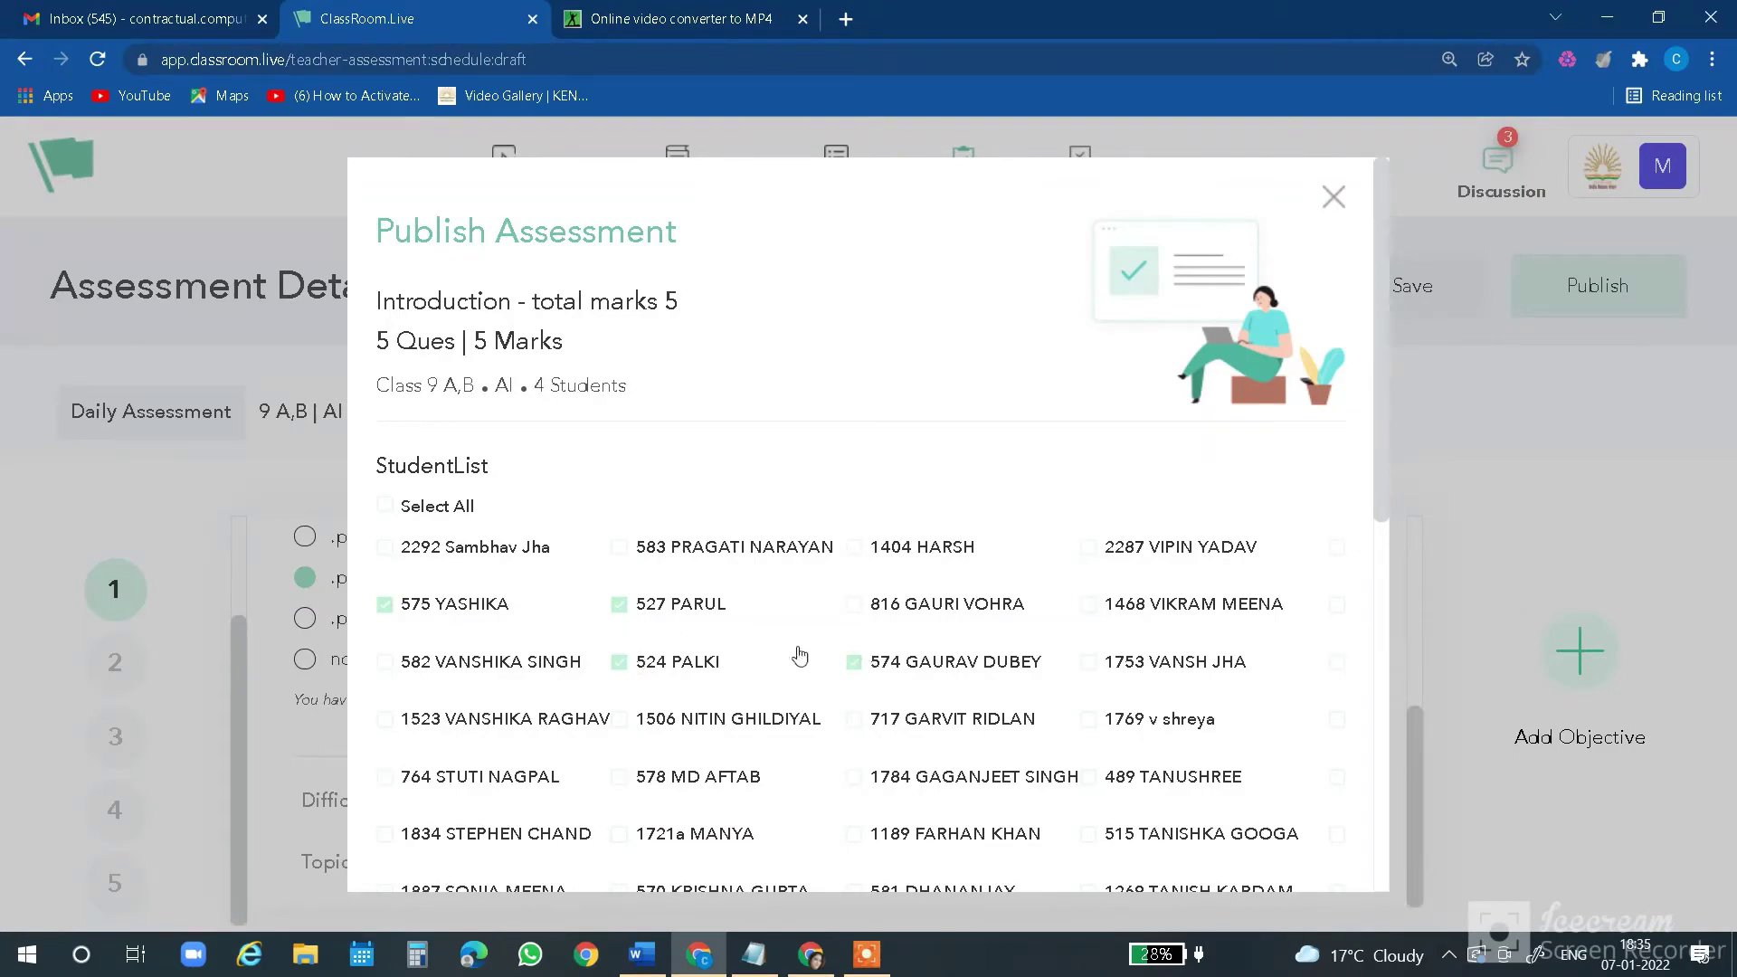
Select all students again, check the student count and close the student list
scroll(692, 683, down, 4)
scroll(690, 689, up, 4)
click(385, 509)
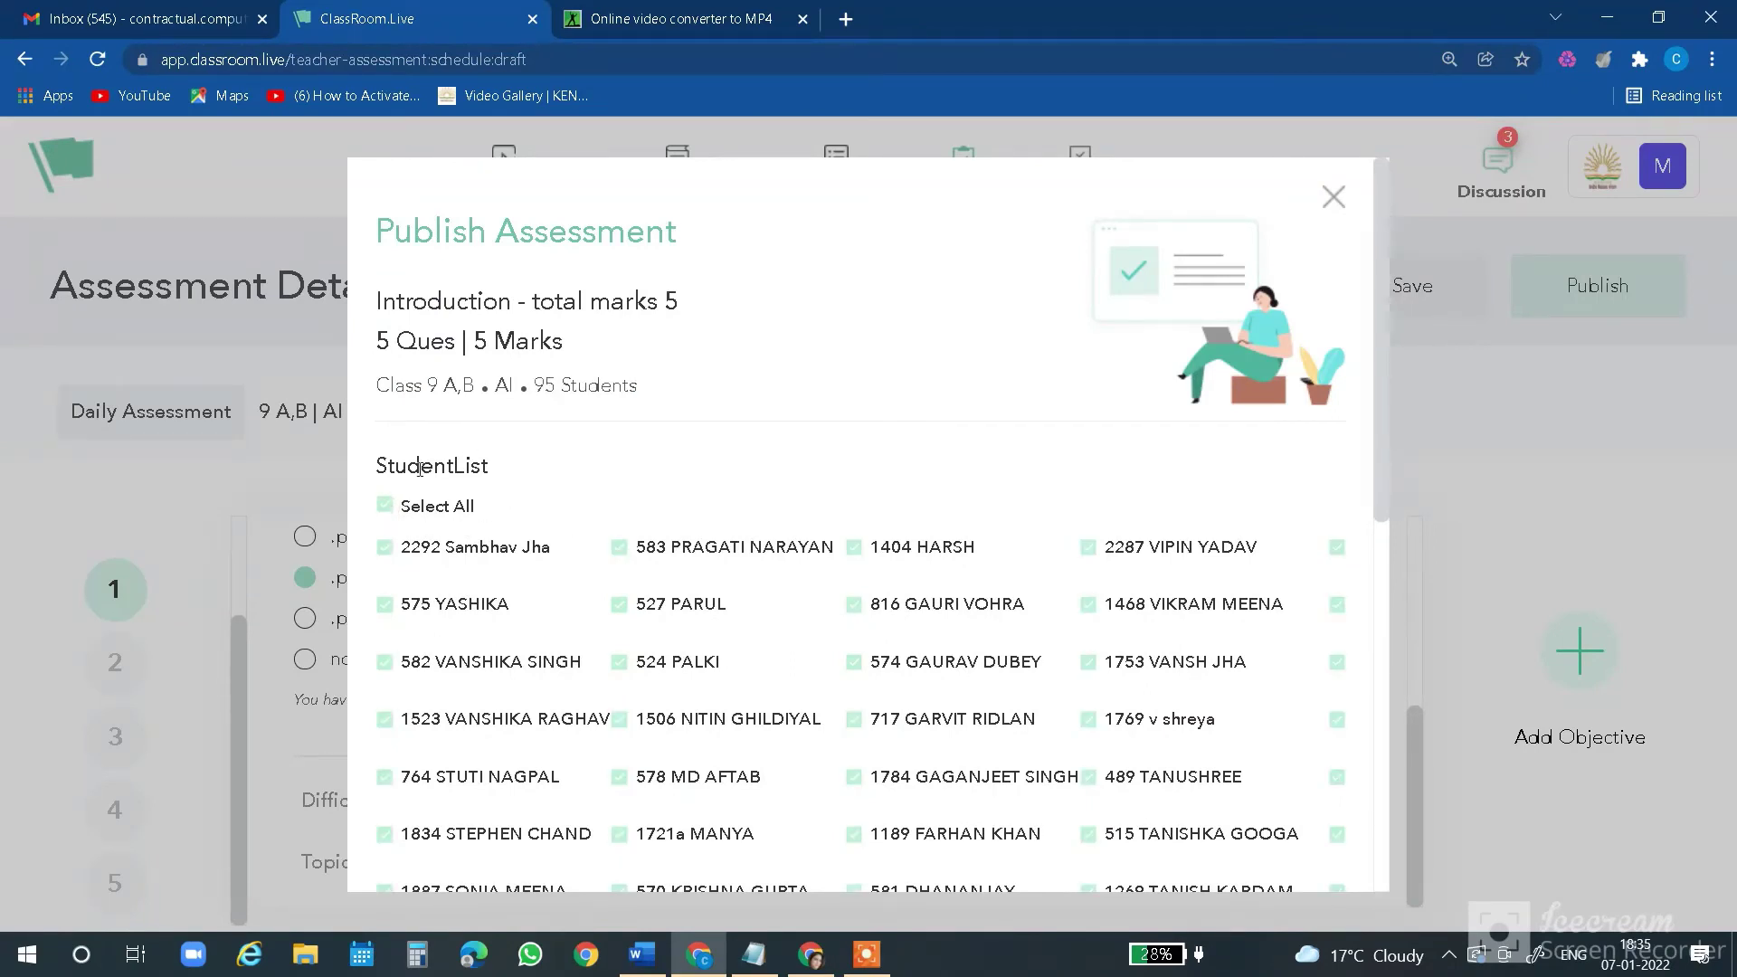
drag(535, 383, 665, 398)
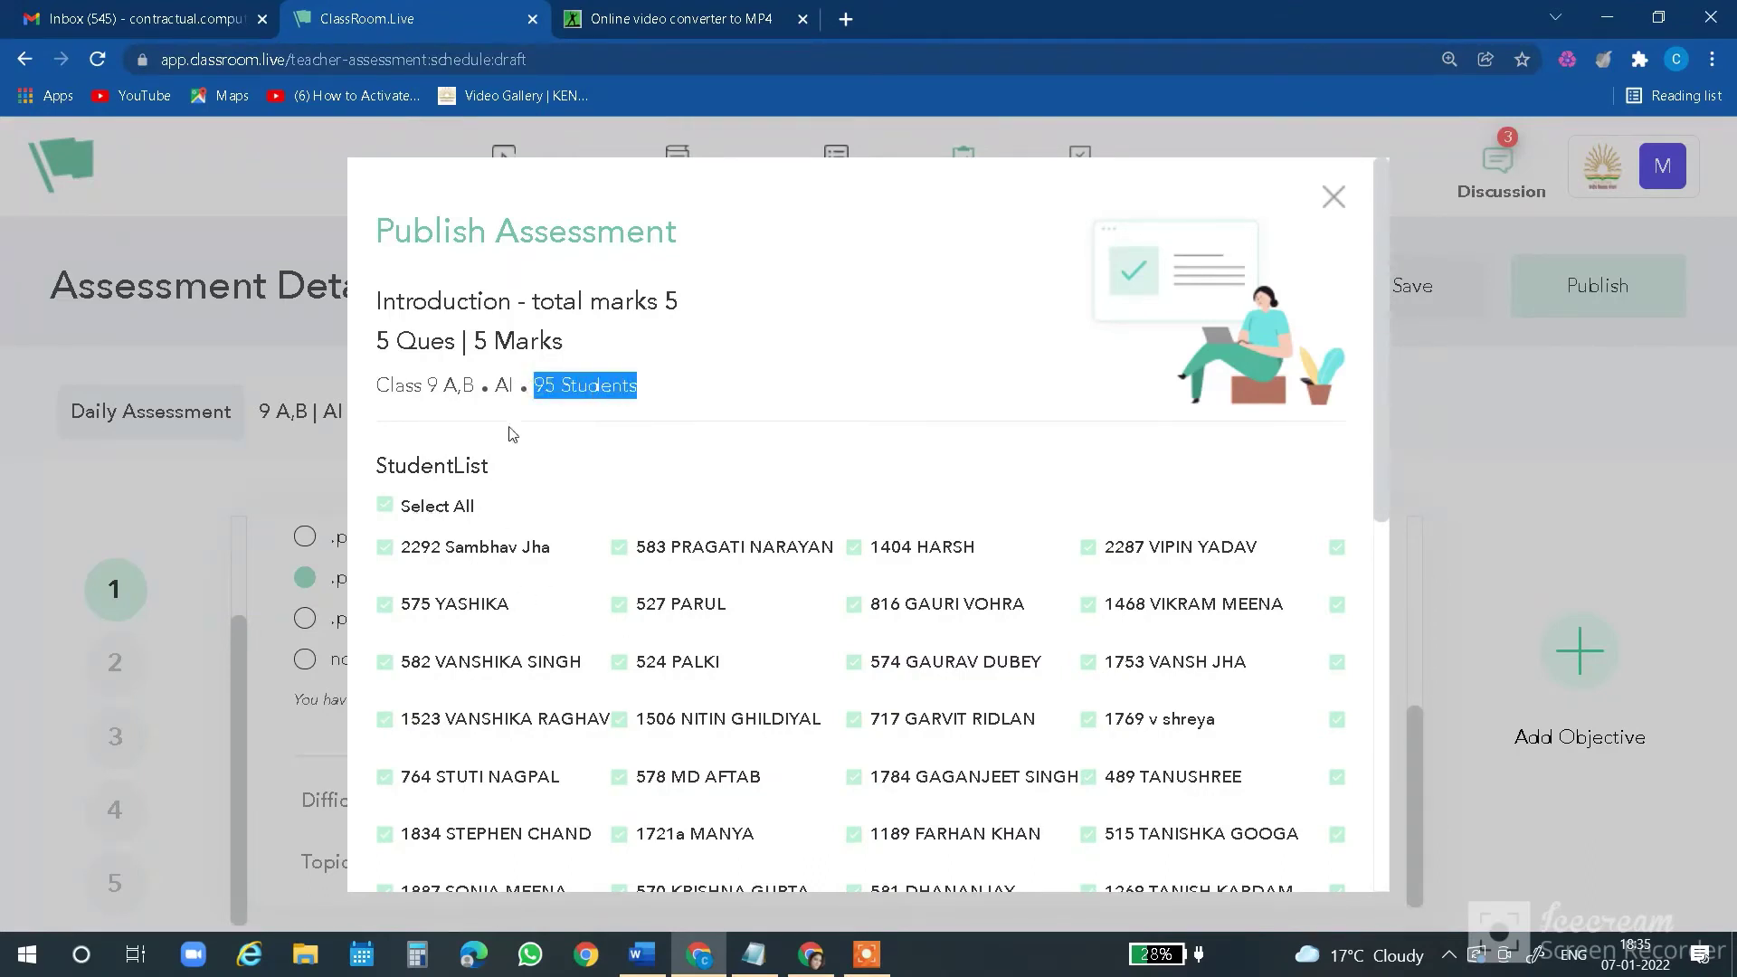
click(1335, 209)
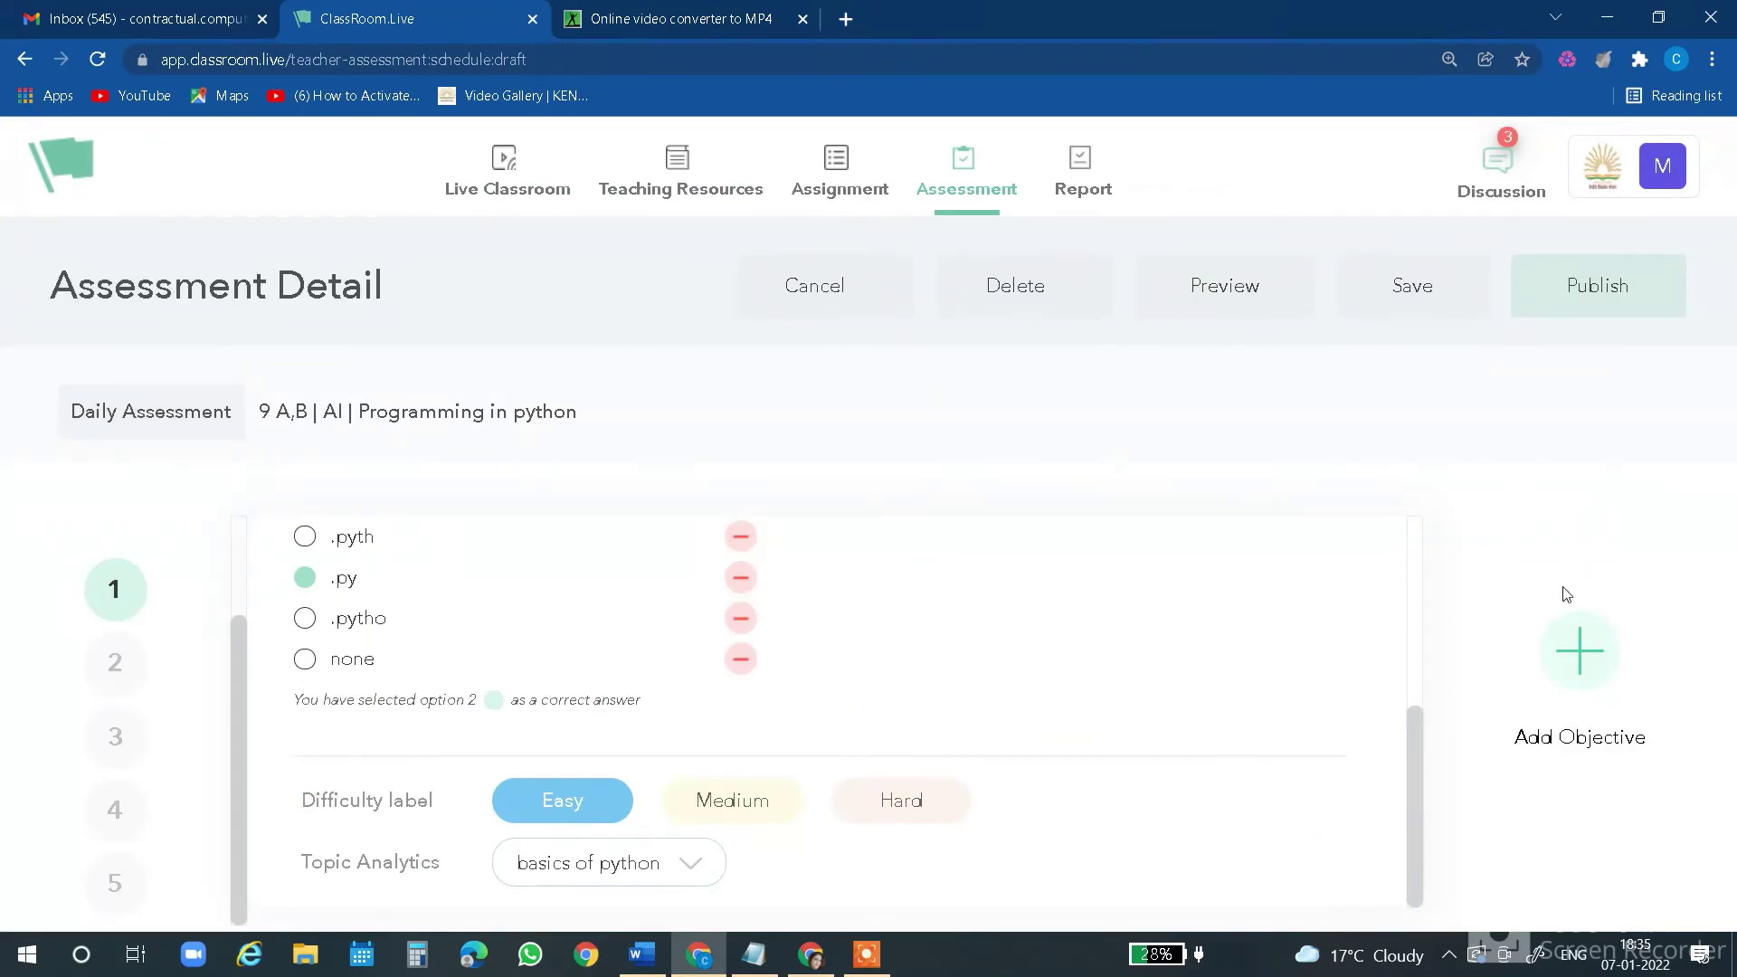
Reopen the publishing settings and set the exam for 7 January 2022 with a start hour of 07 pm
click(1579, 303)
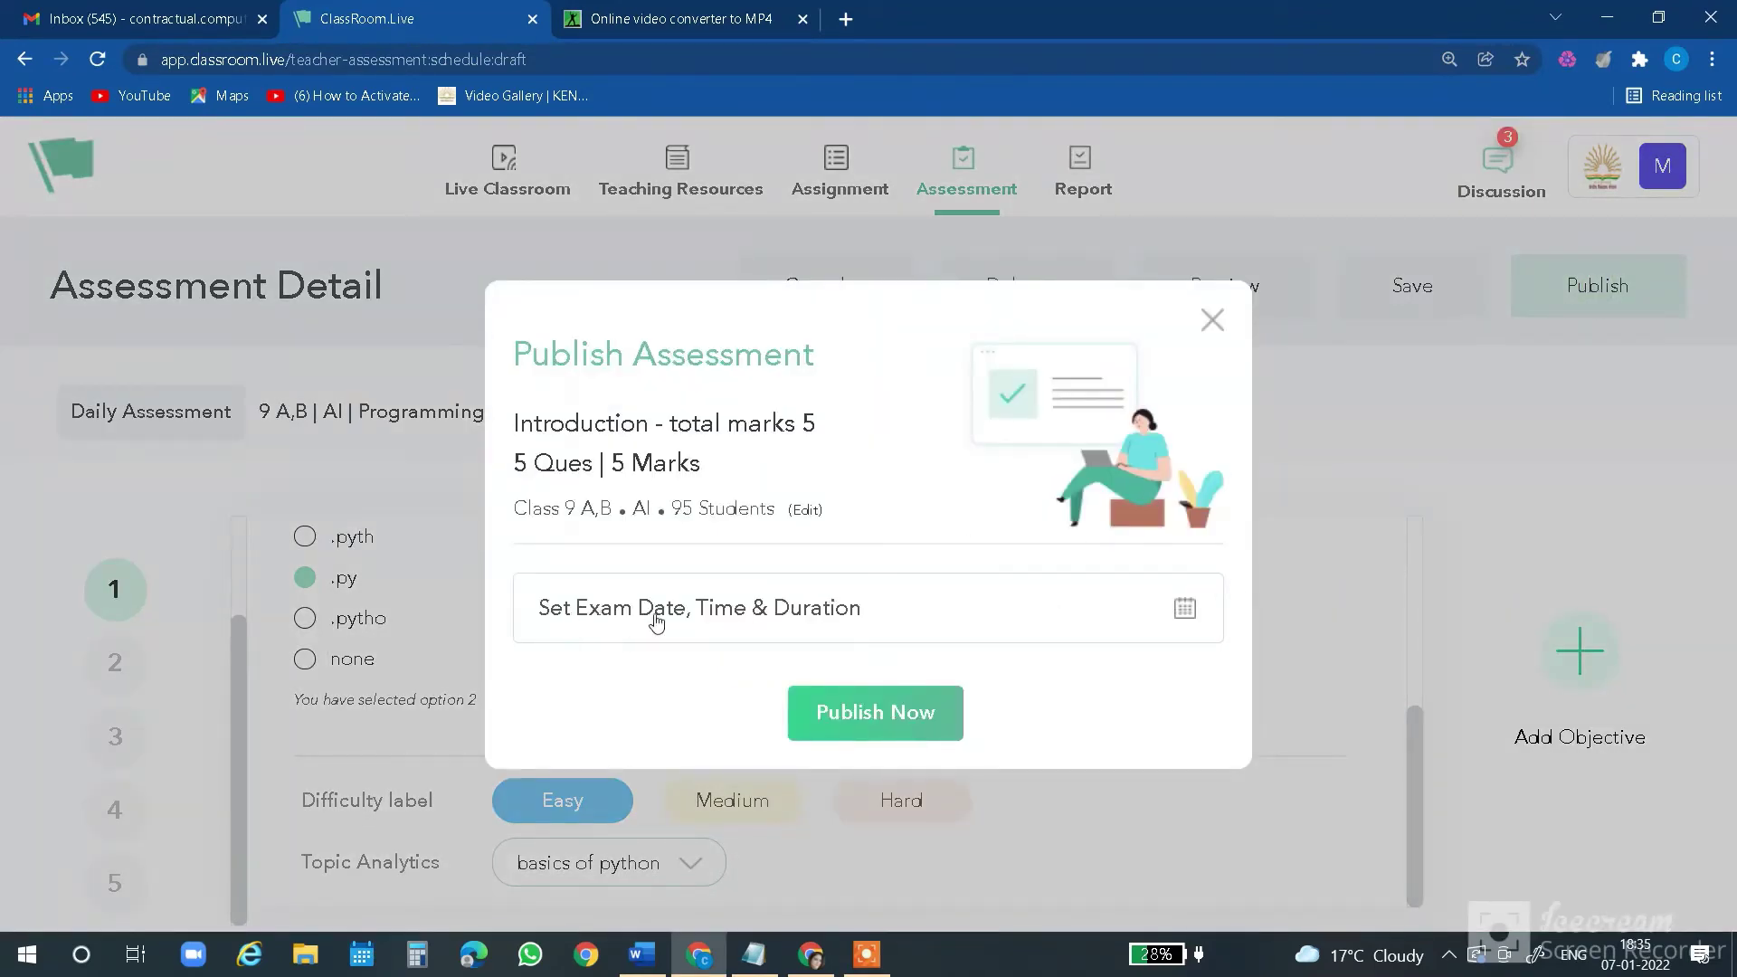
click(1187, 612)
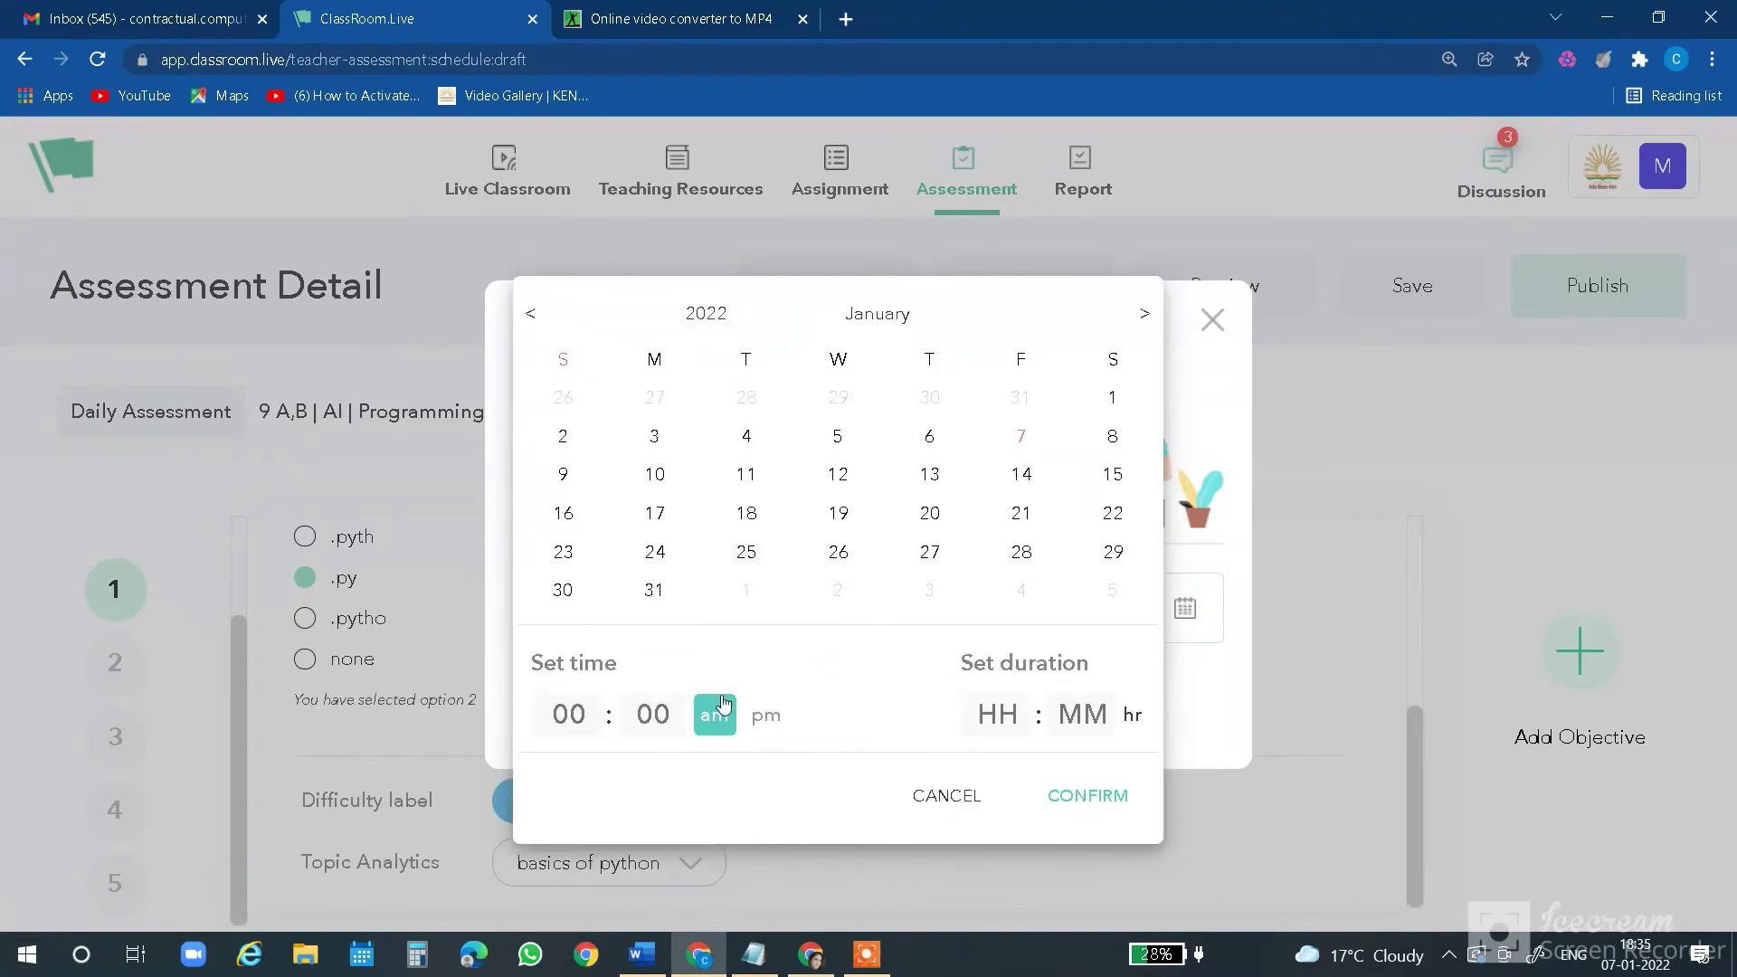
click(1023, 438)
click(758, 726)
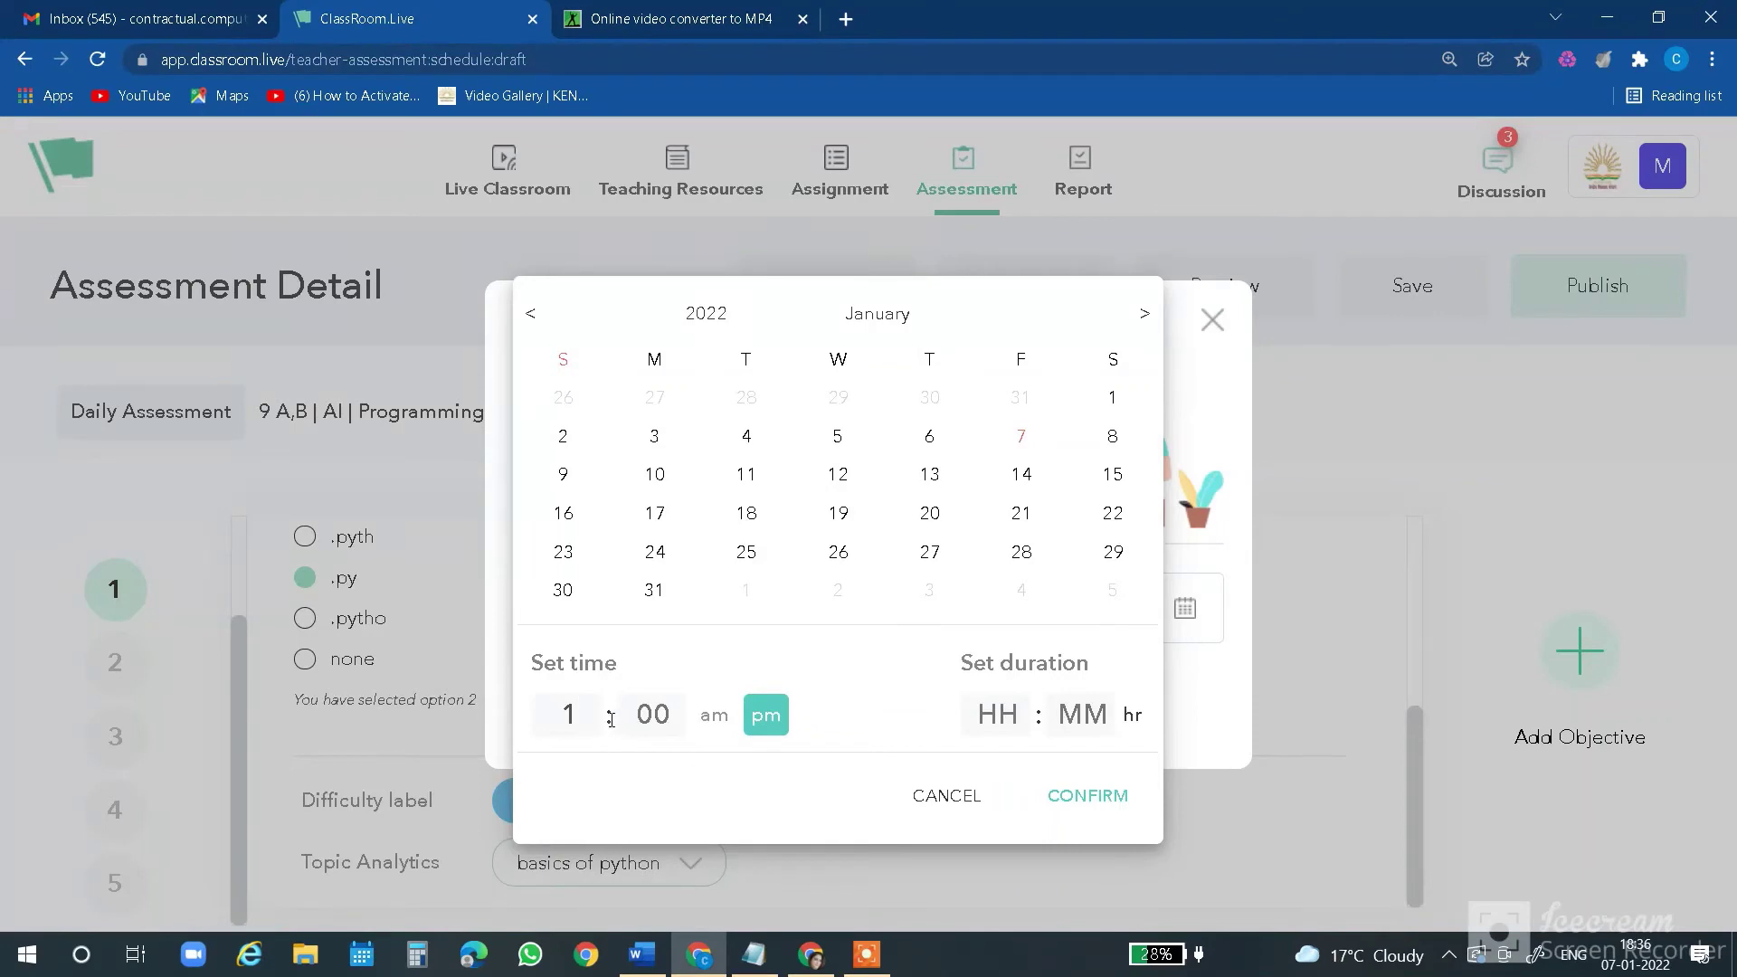
key(BackSpace)
text(007)
key(BackSpace)
key(BackSpace)
text(7)
Set the exam duration to 00 hours and 20 minutes
click(1005, 715)
text(00)
click(1107, 721)
text(20)
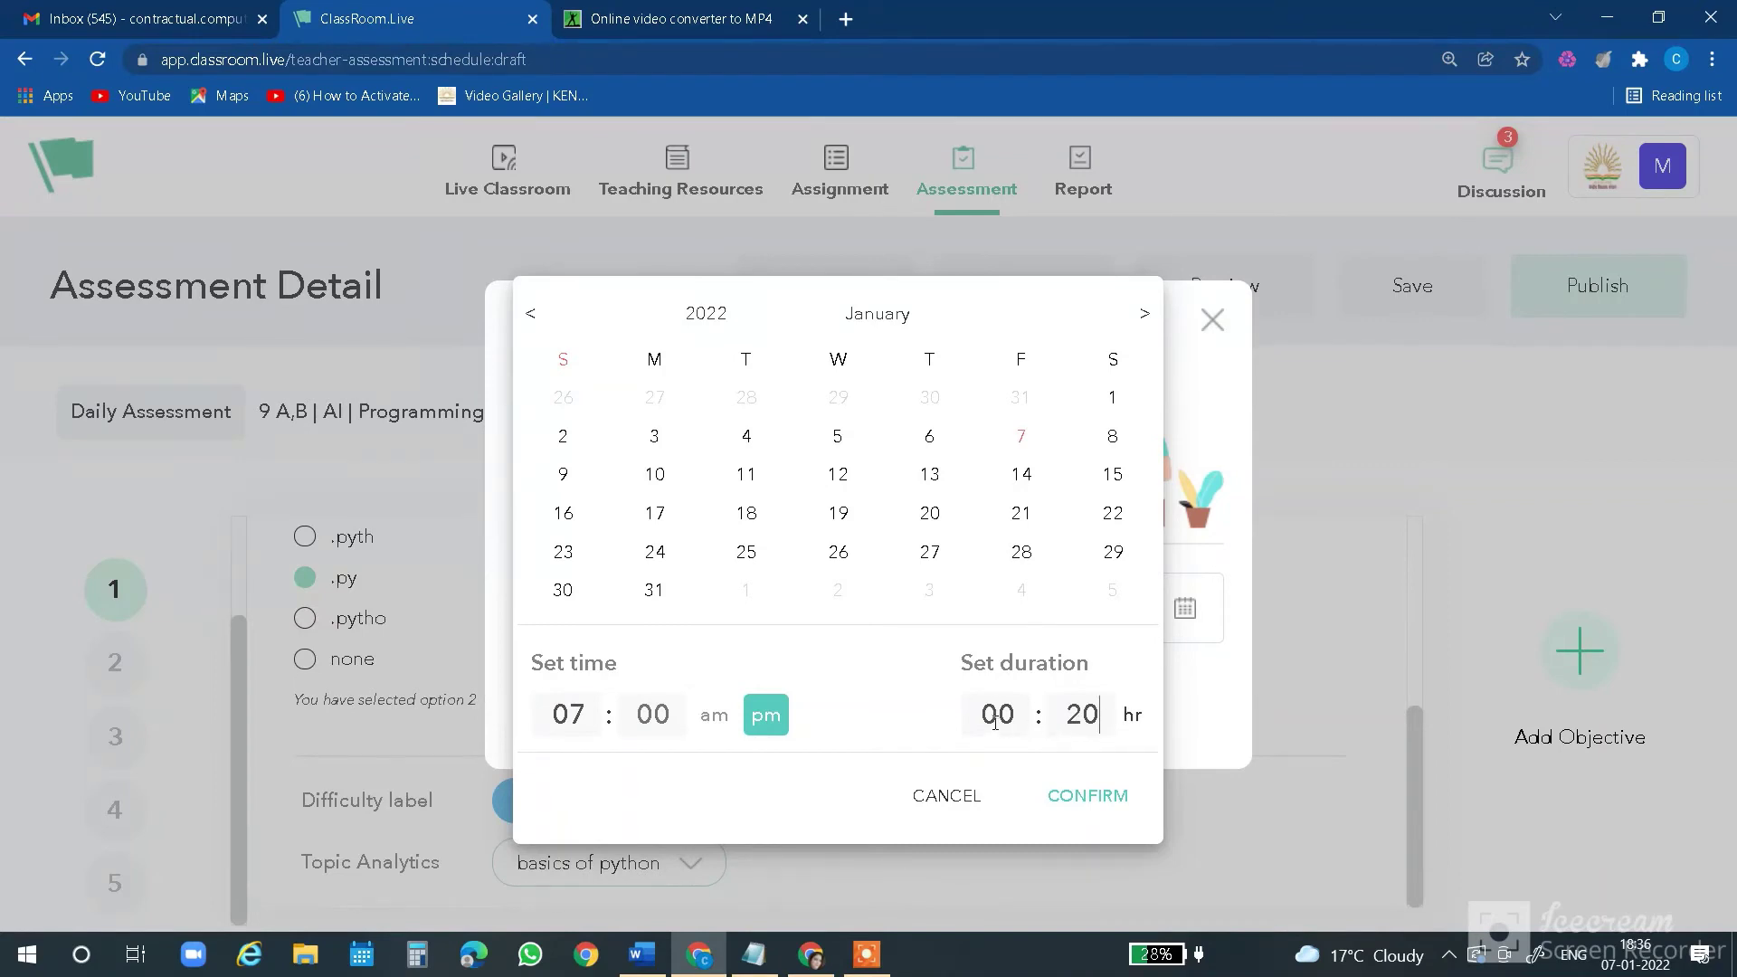
Set the exam duration to 0 hours and 30 minutes, and try to confirm the exam schedule
drag(985, 715, 1117, 715)
drag(985, 714, 1024, 712)
text(01)
click(1131, 719)
key(BackSpace)
key(BackSpace)
text(030)
key(BackSpace)
key(BackSpace)
text(30)
click(1019, 718)
key(BackSpace)
key(BackSpace)
text(000)
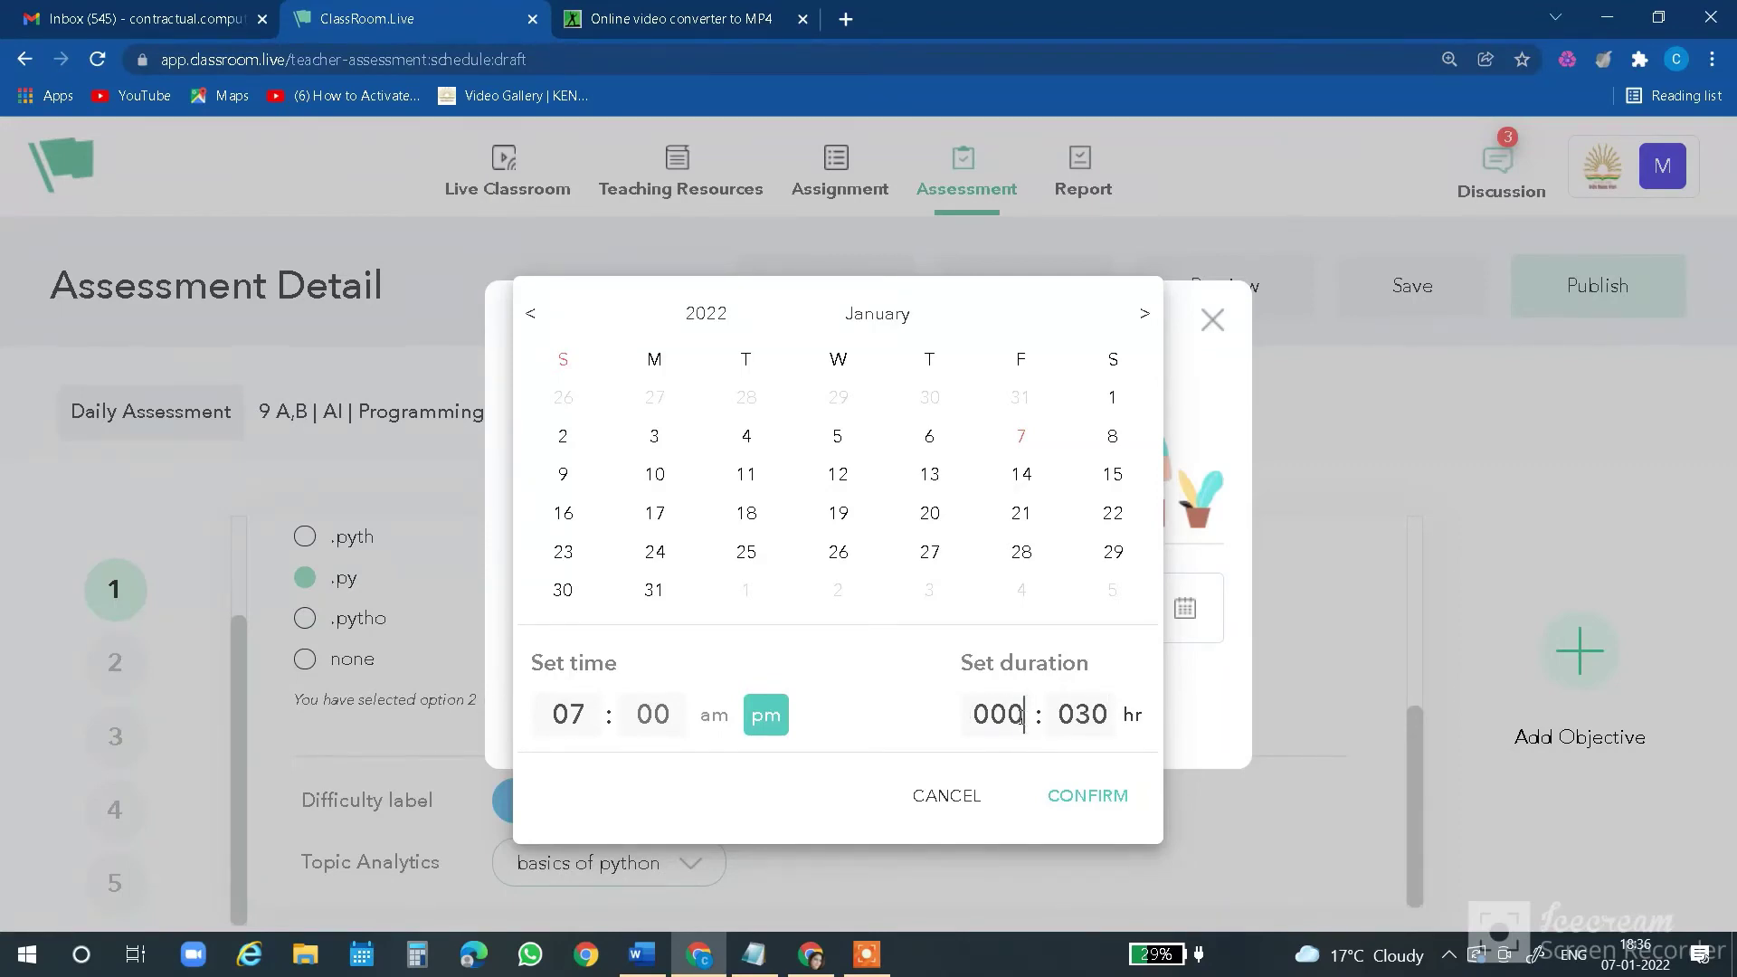
click(1089, 801)
click(1089, 800)
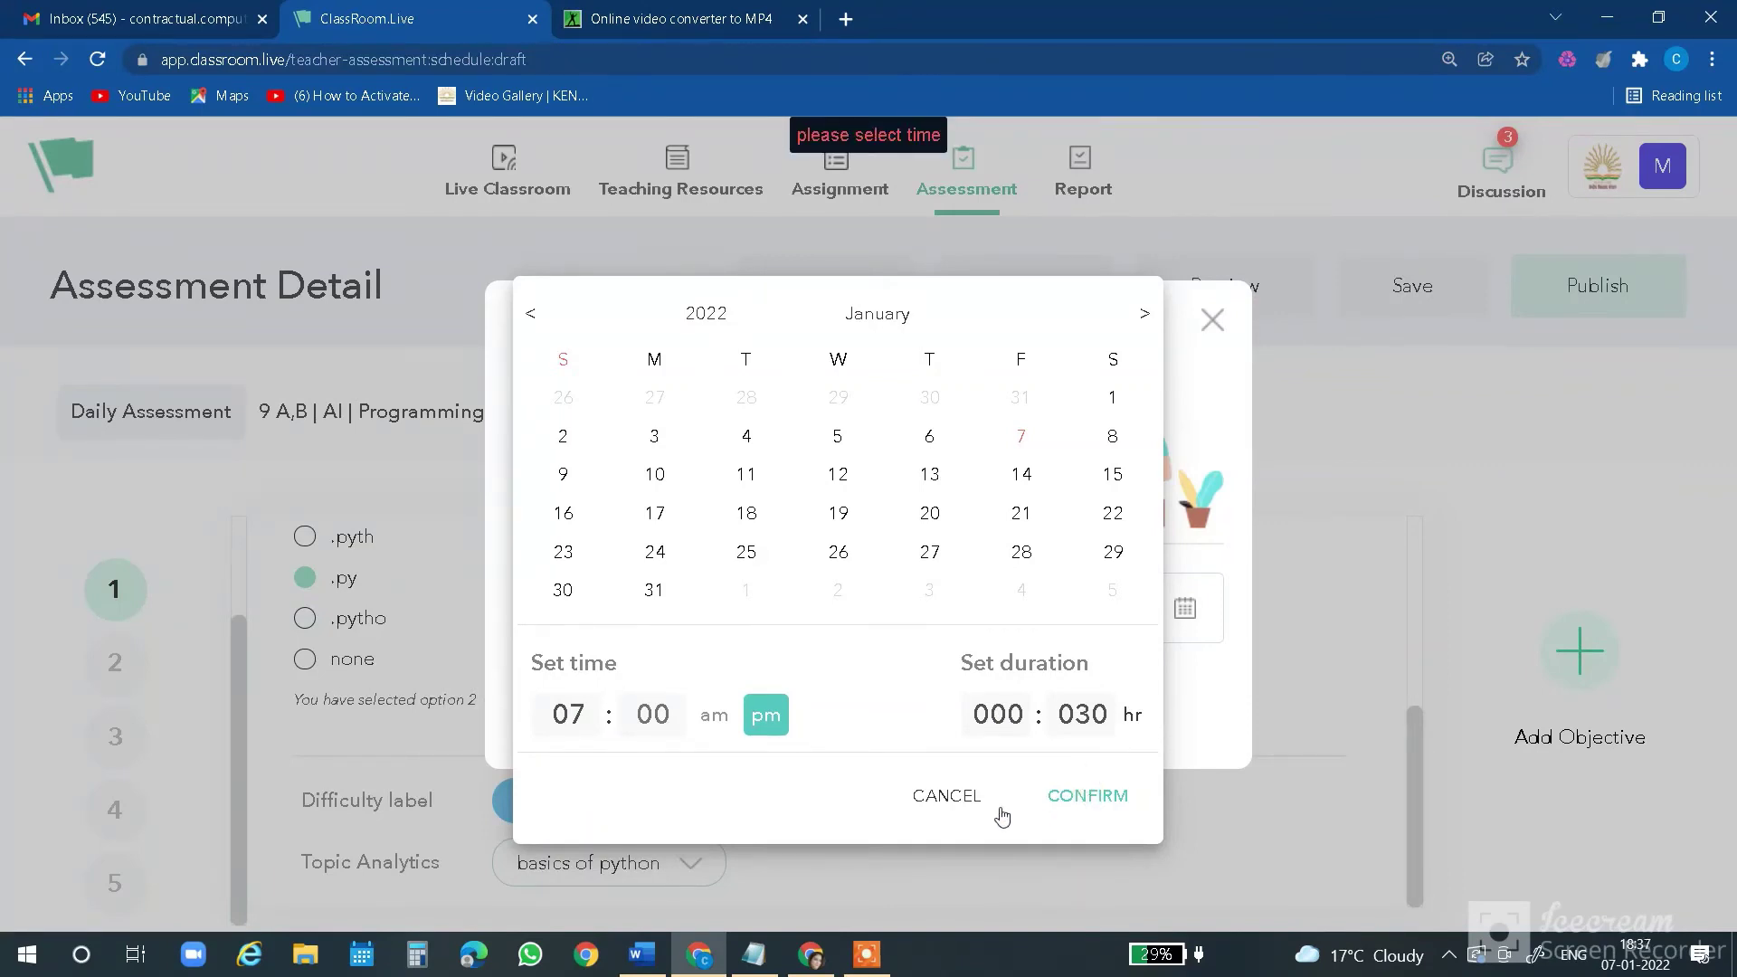
Set the exam start to 07:01 pm on 7 January, confirm the schedule and publish the assessment
click(1021, 438)
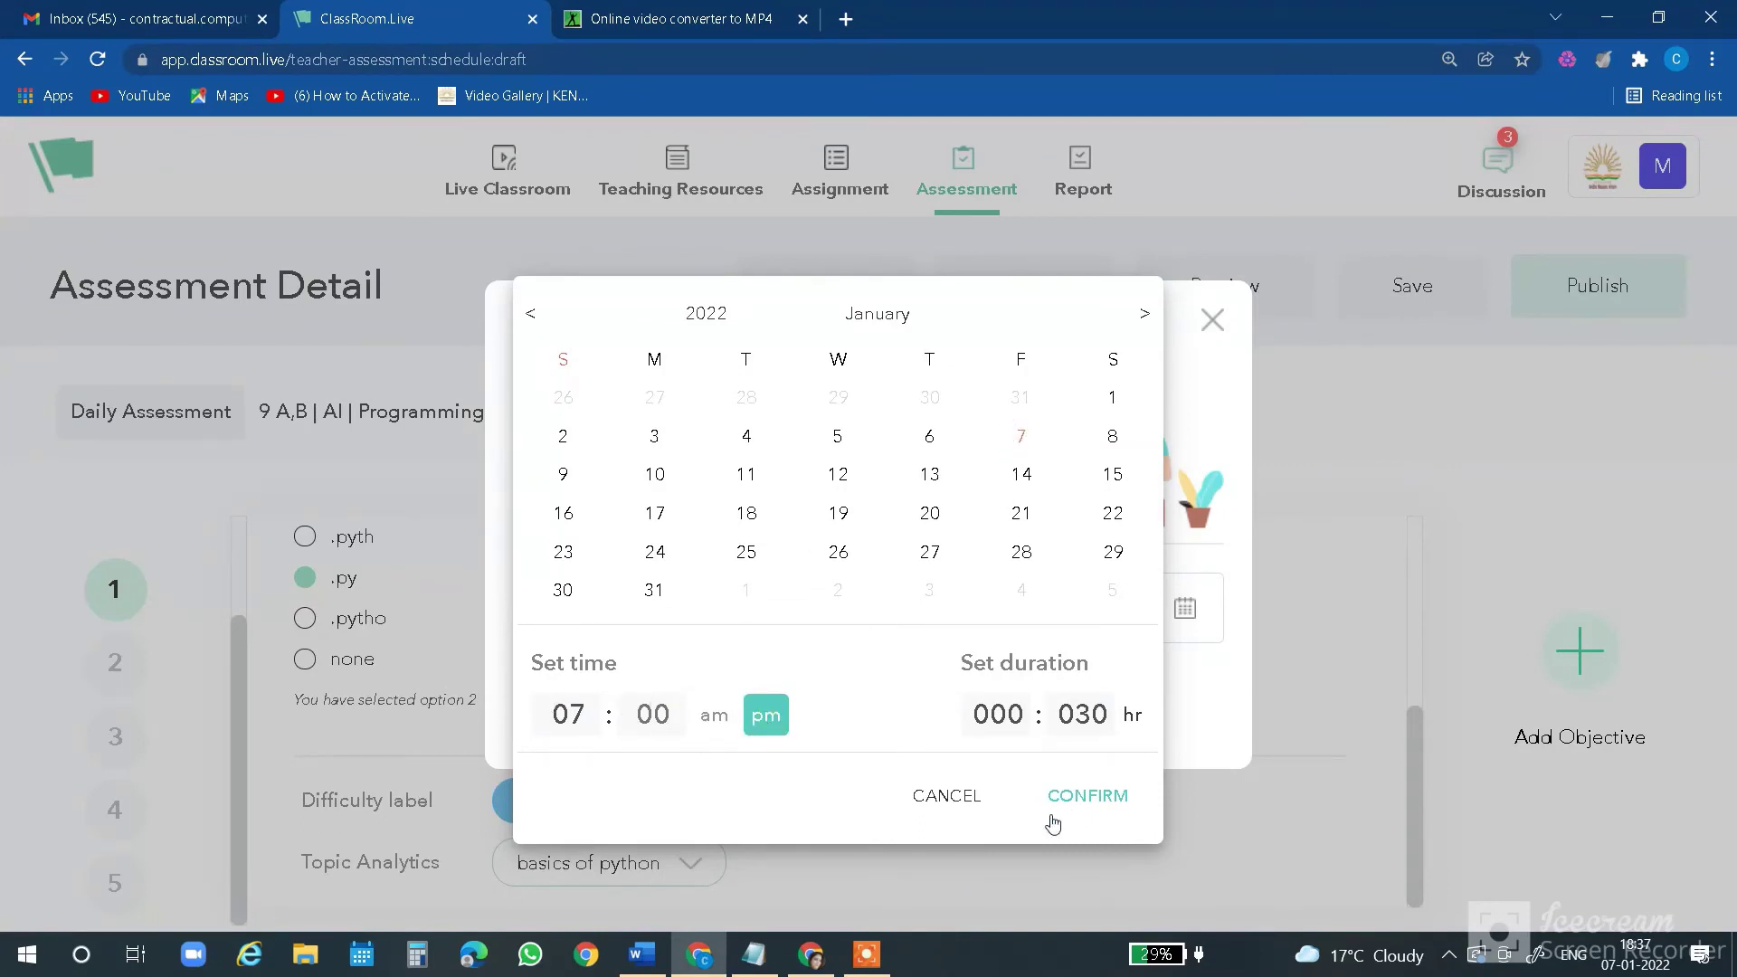
key(Delete)
text(1)
click(1087, 799)
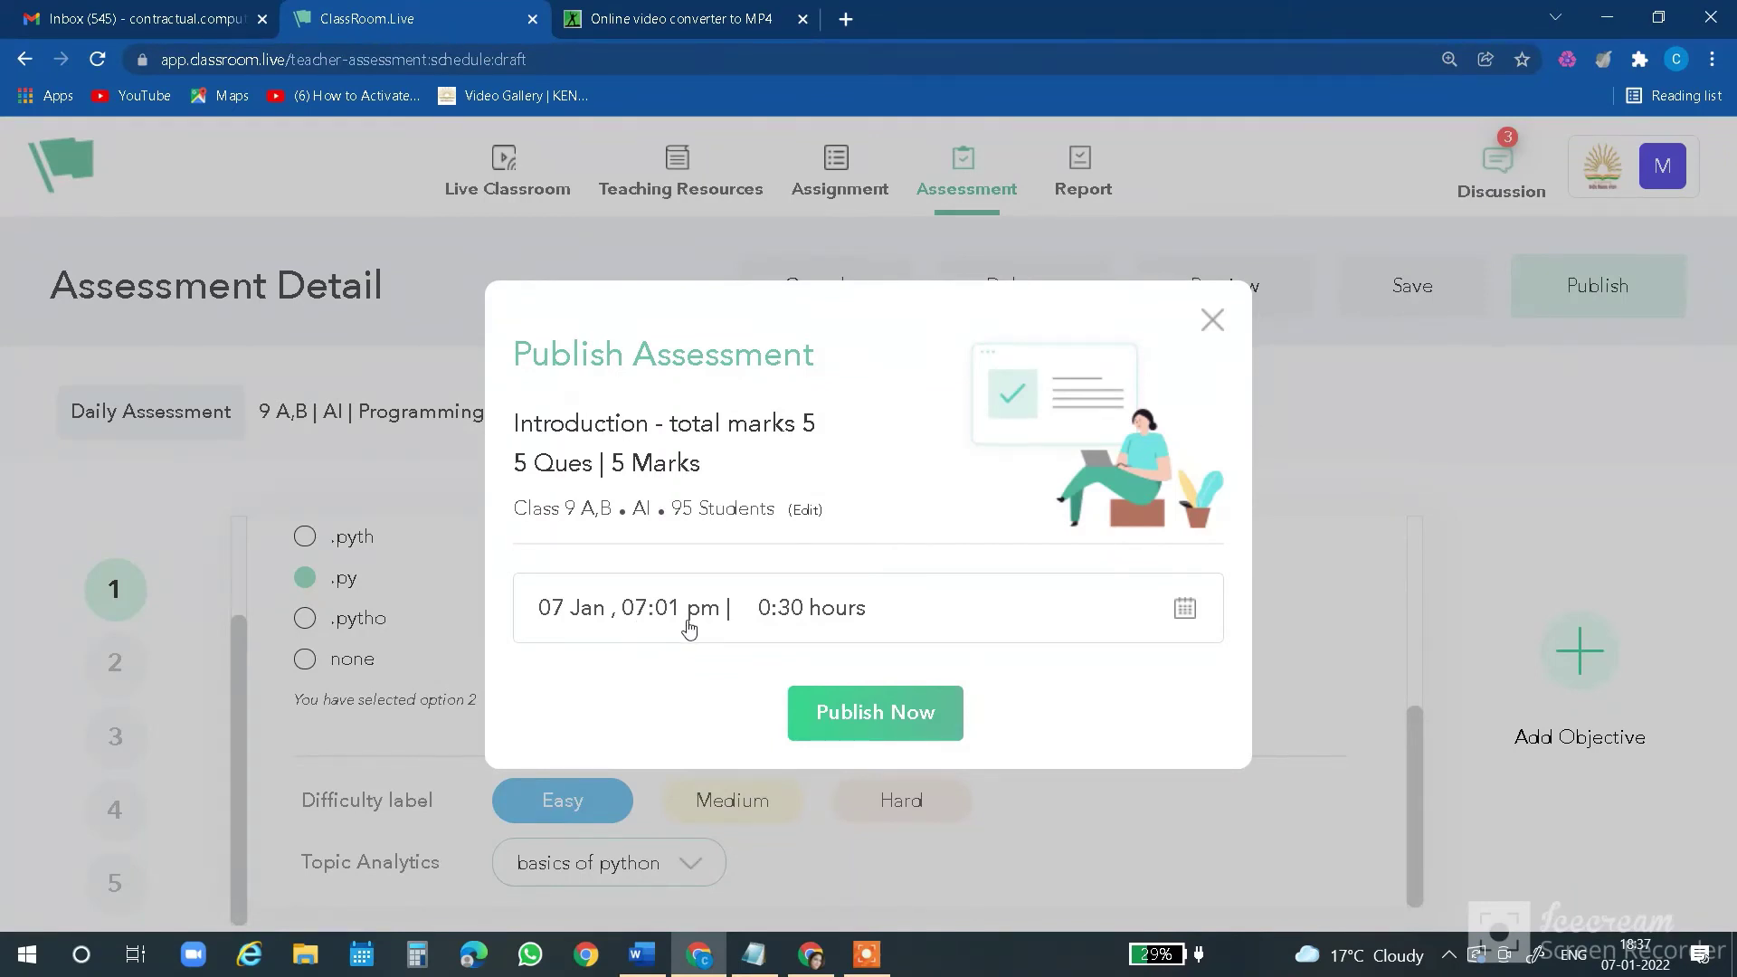
click(864, 721)
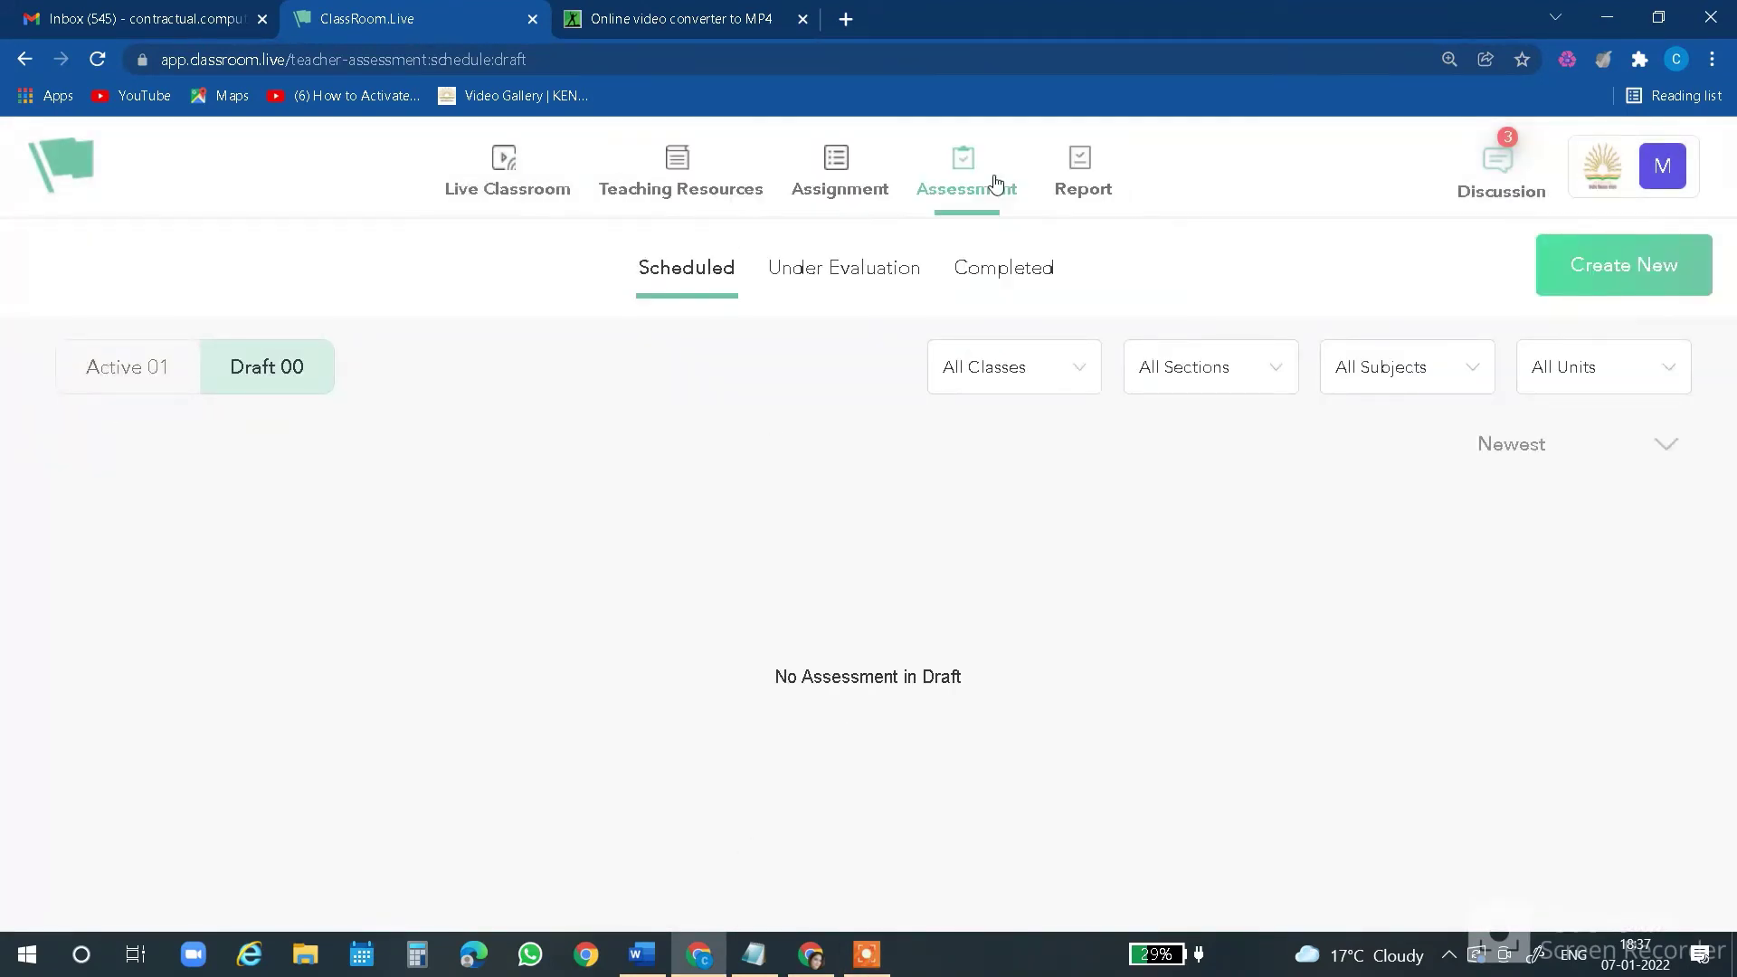
Check the assessments under evaluation and the completed ones, and show the active scheduled assessments
click(839, 276)
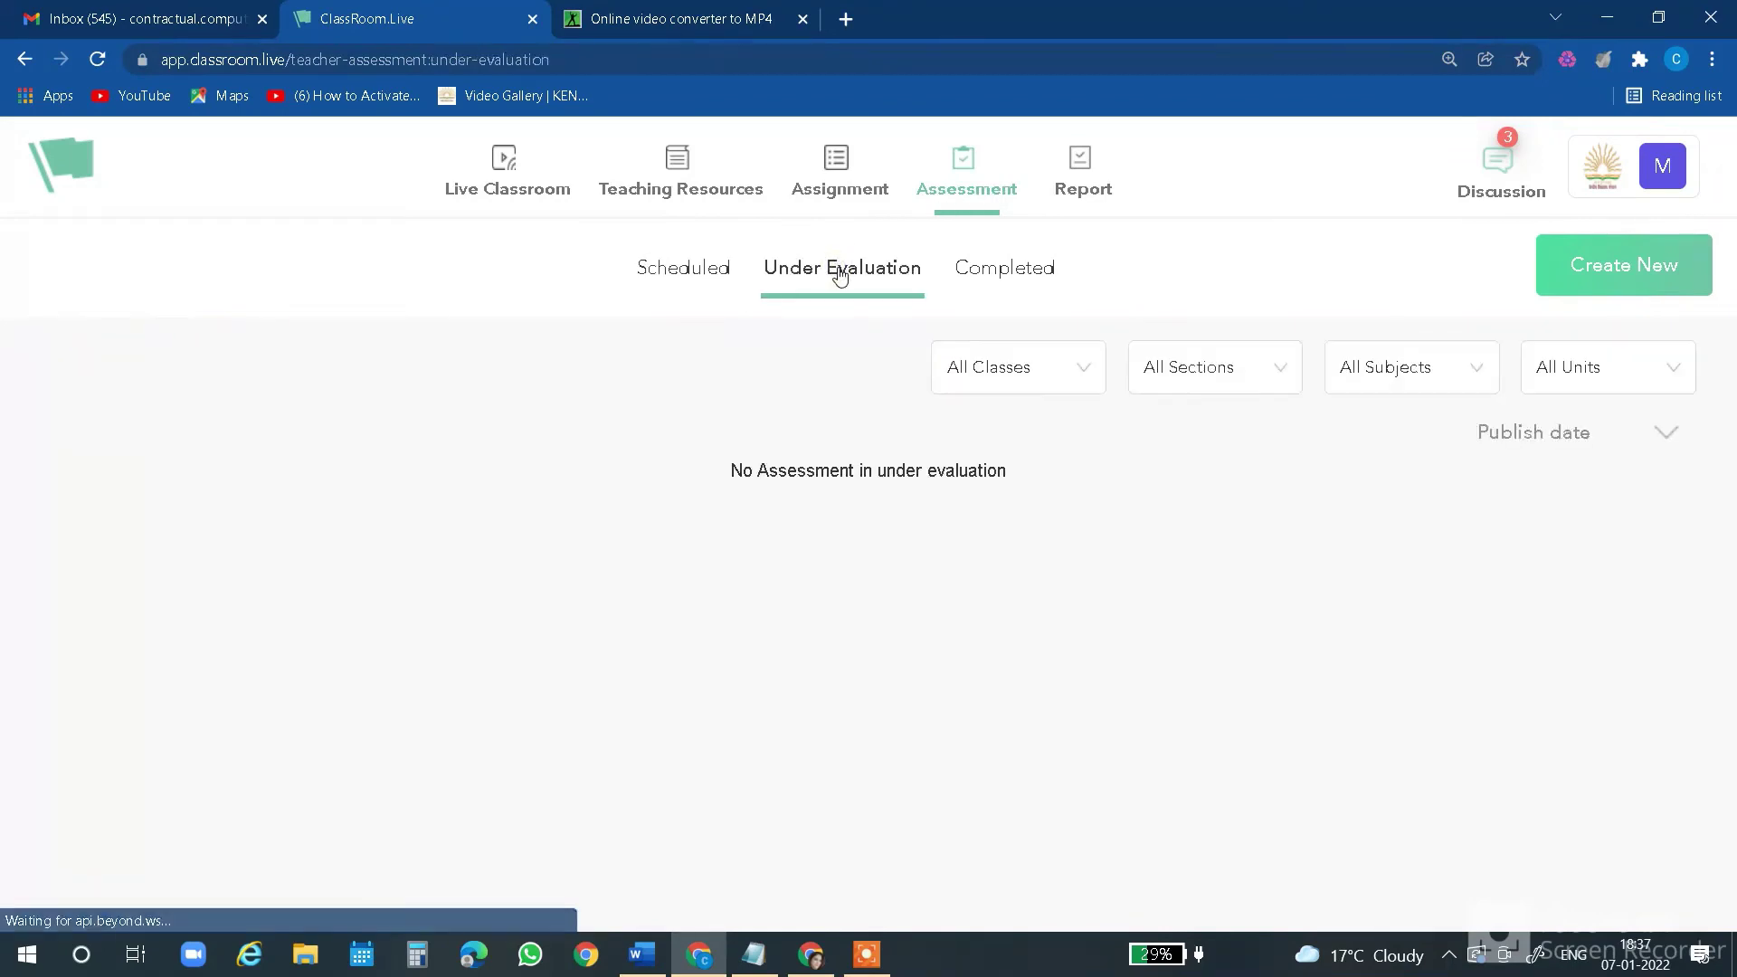
click(1009, 276)
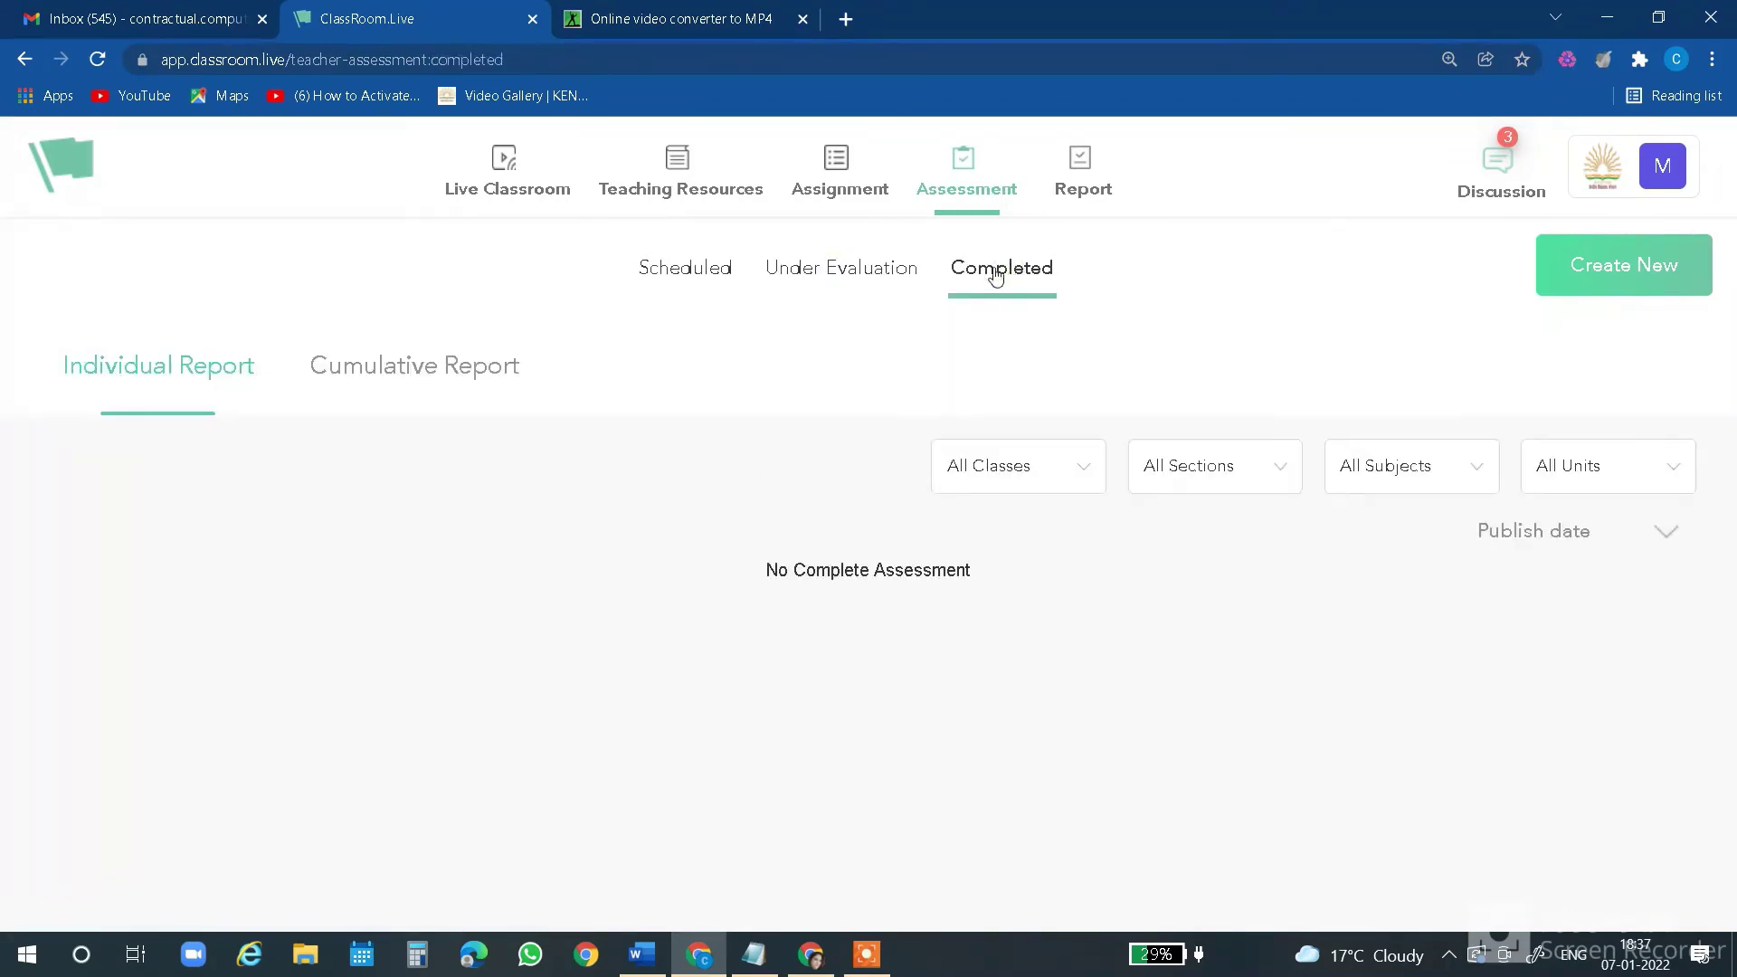
click(697, 277)
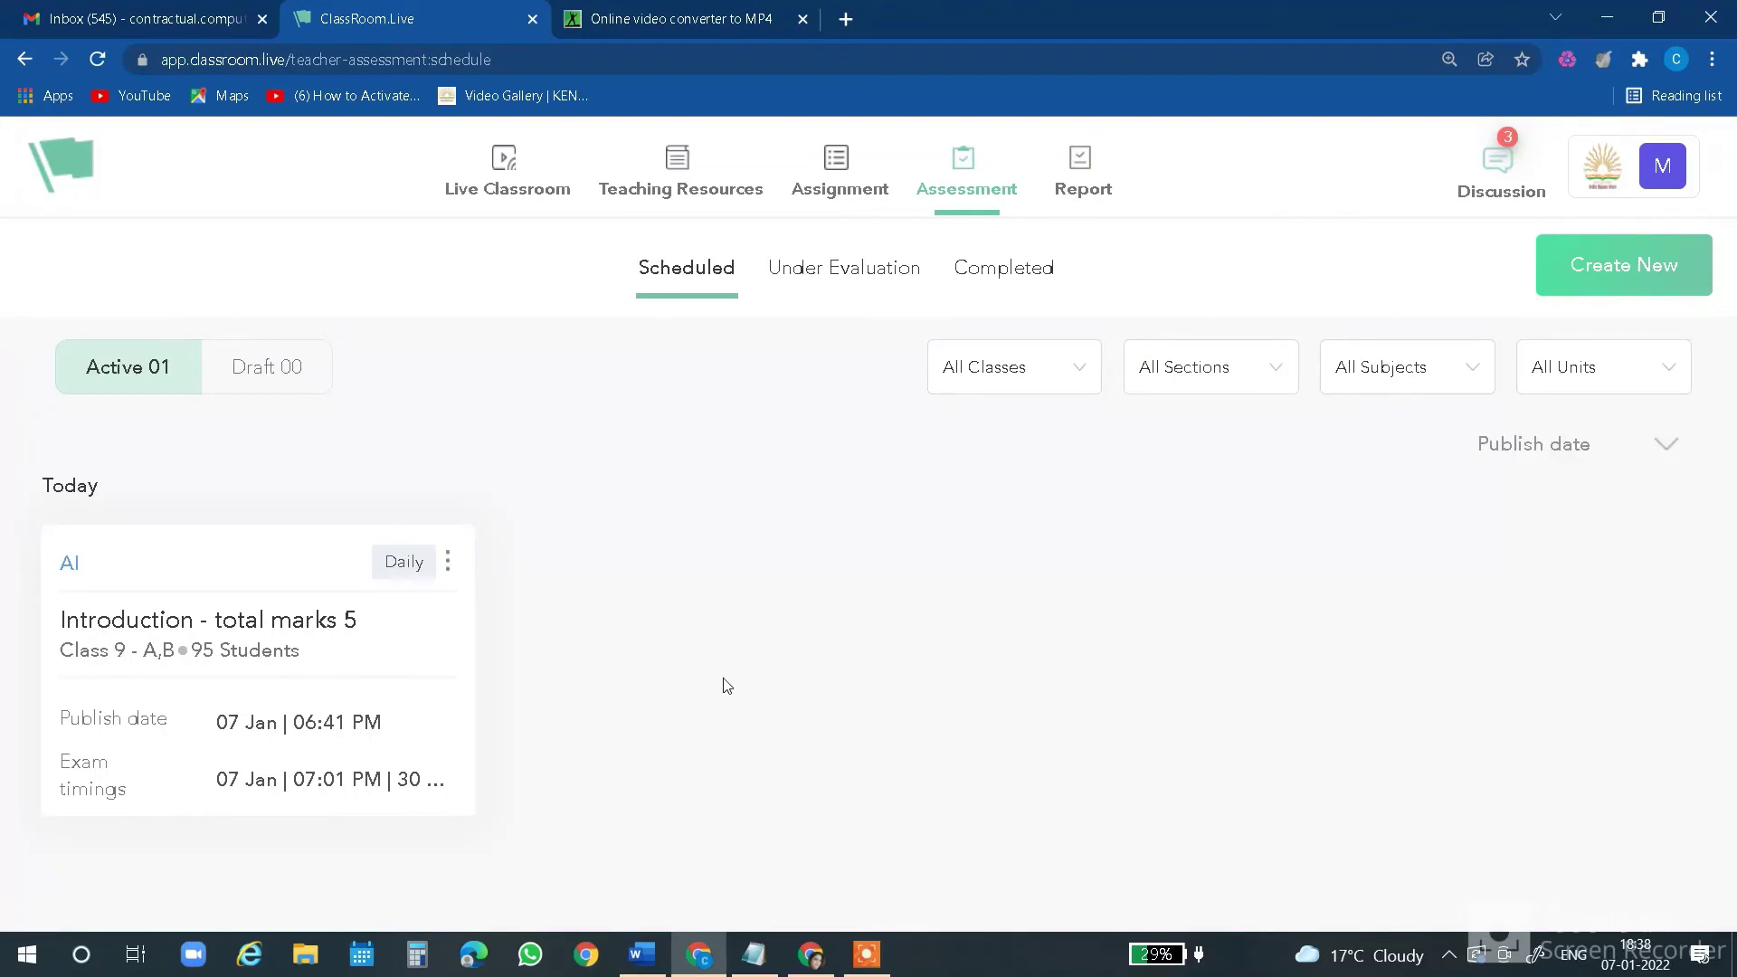
mouse_move(862, 948)
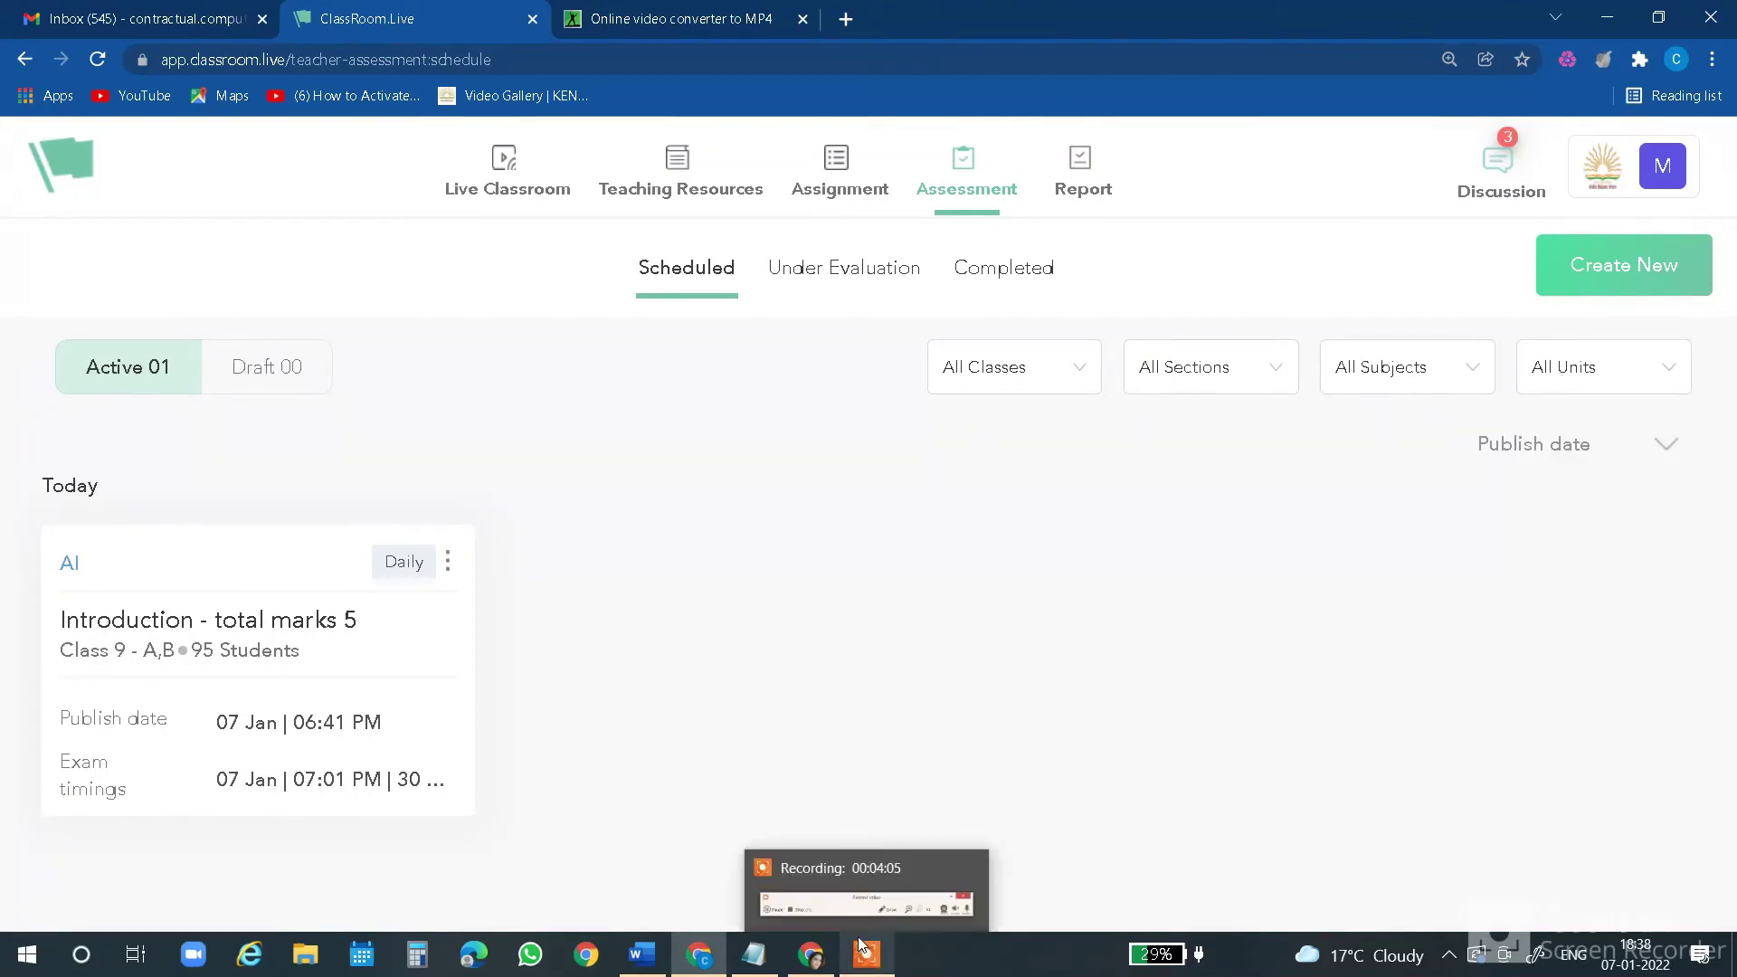
click(864, 959)
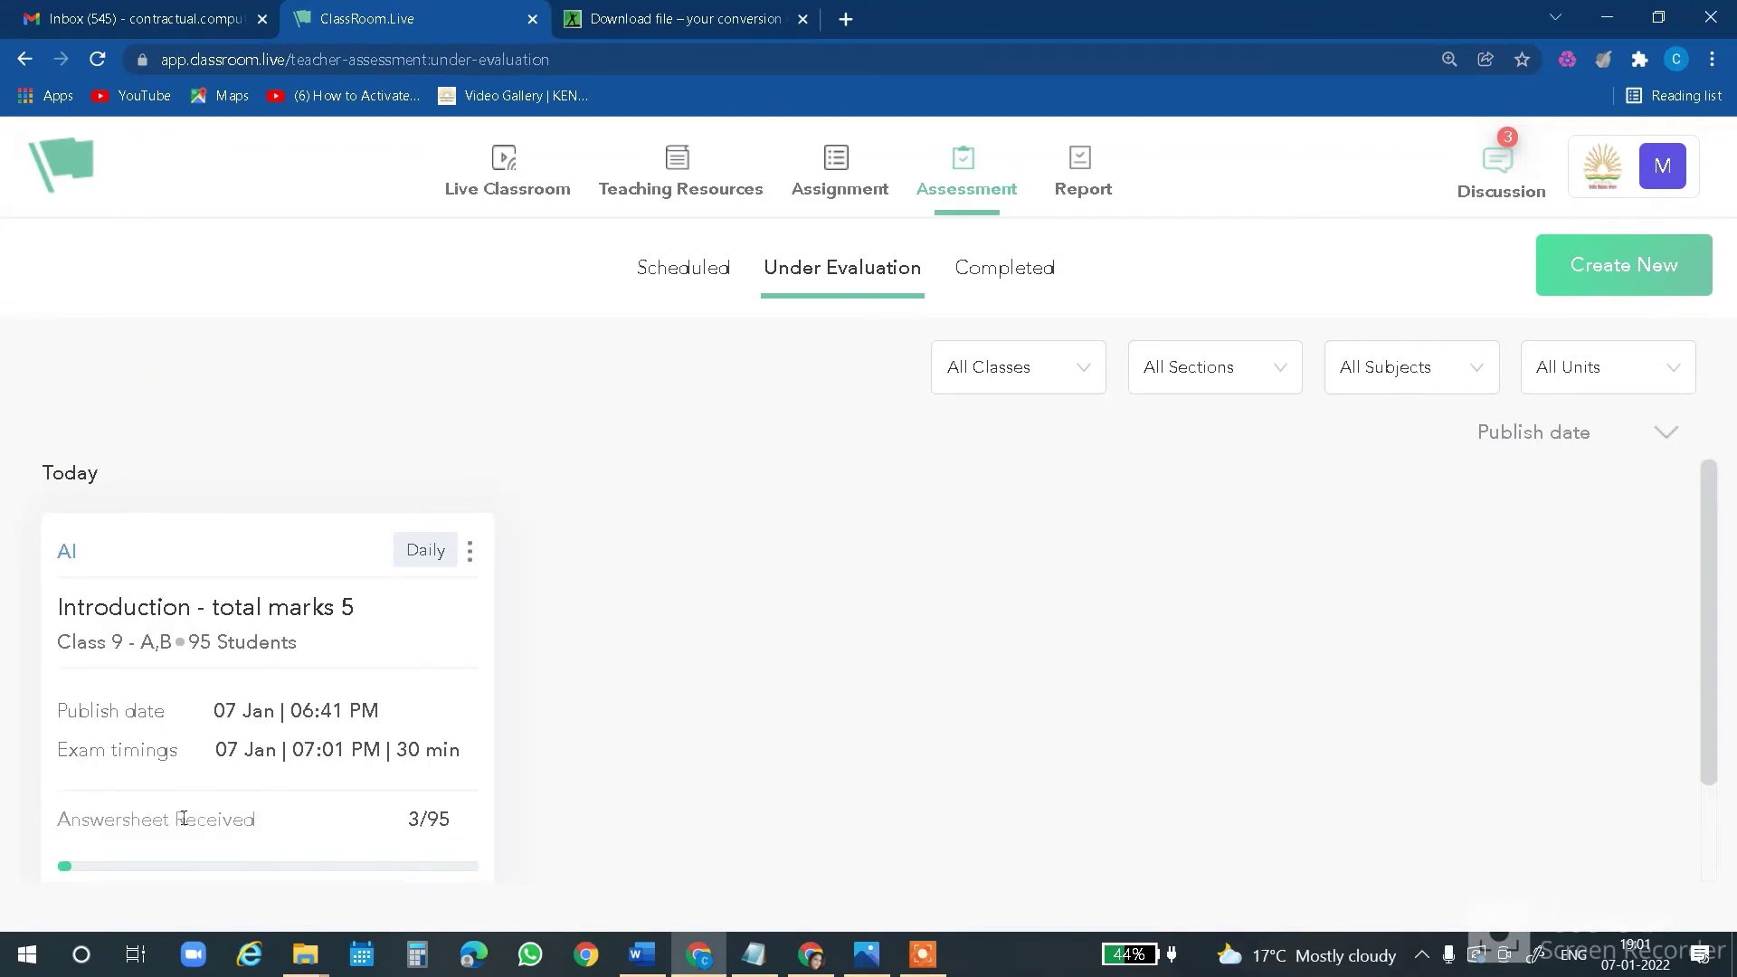
Highlight the answer sheet label and received count on the AI assessment card under evaluation
drag(64, 819, 264, 820)
click(324, 808)
drag(412, 817, 421, 817)
Check the scheduled and completed assessments, and recheck the number of answer sheets received for the AI assessment under evaluation
click(679, 267)
click(846, 270)
click(1027, 267)
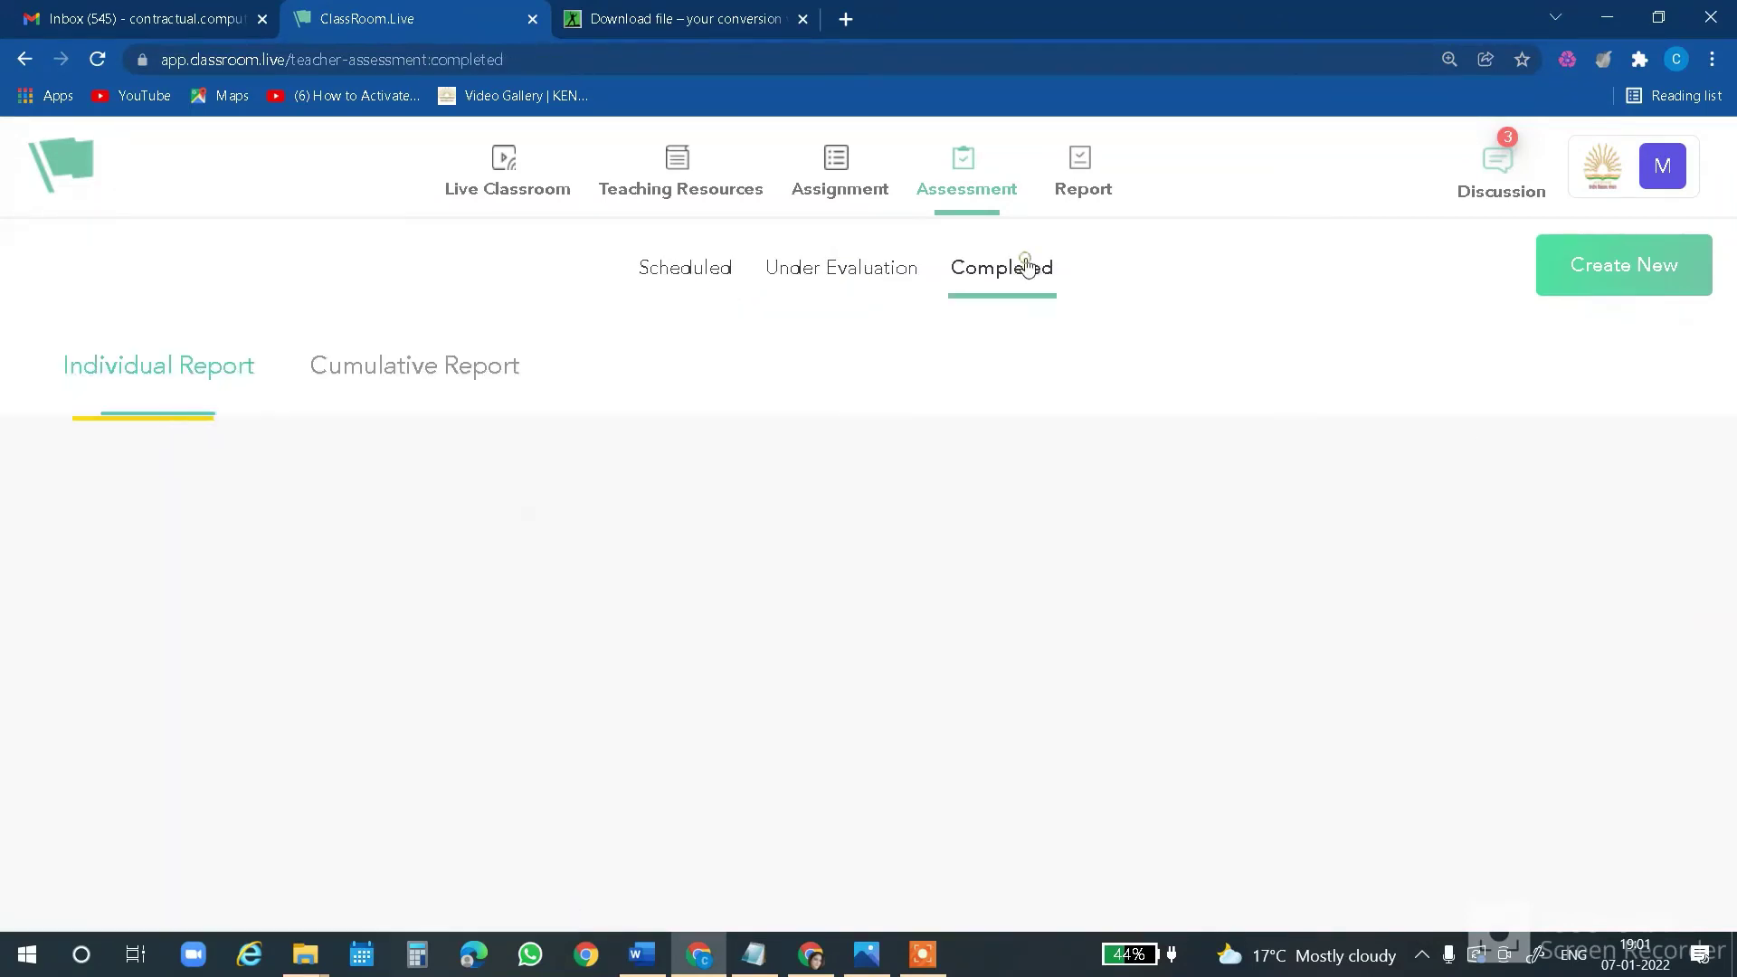
click(812, 270)
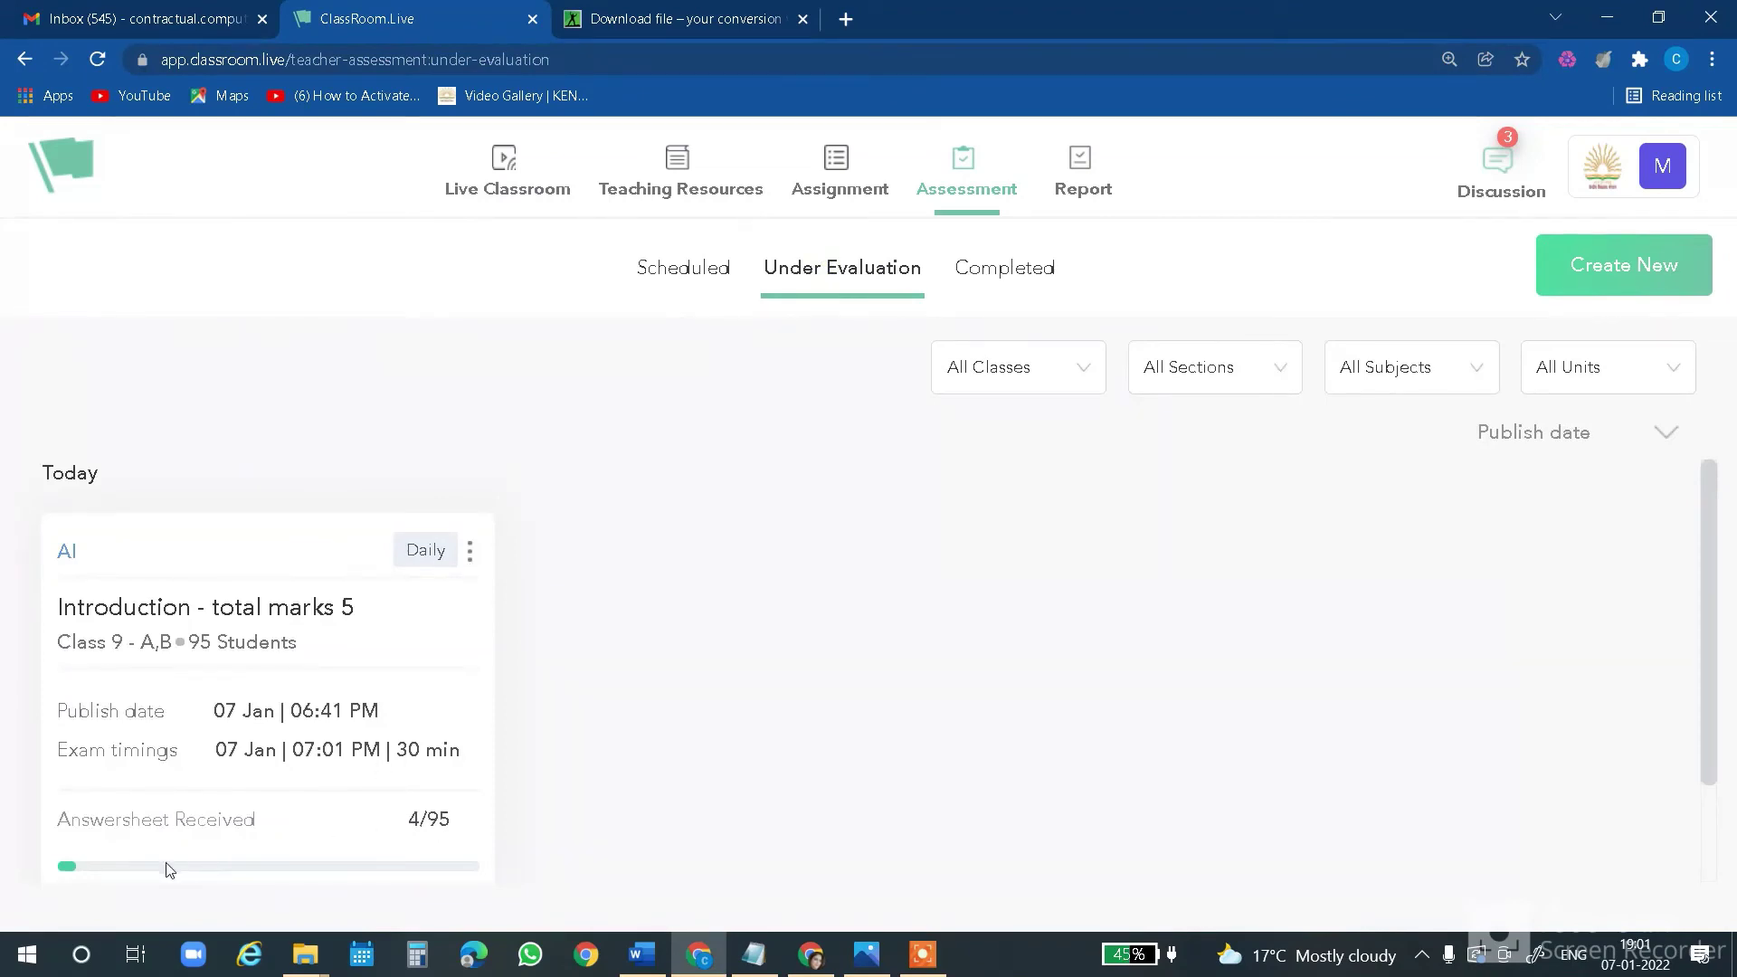
drag(411, 819, 452, 824)
click(388, 833)
drag(410, 817, 428, 819)
click(364, 842)
click(921, 953)
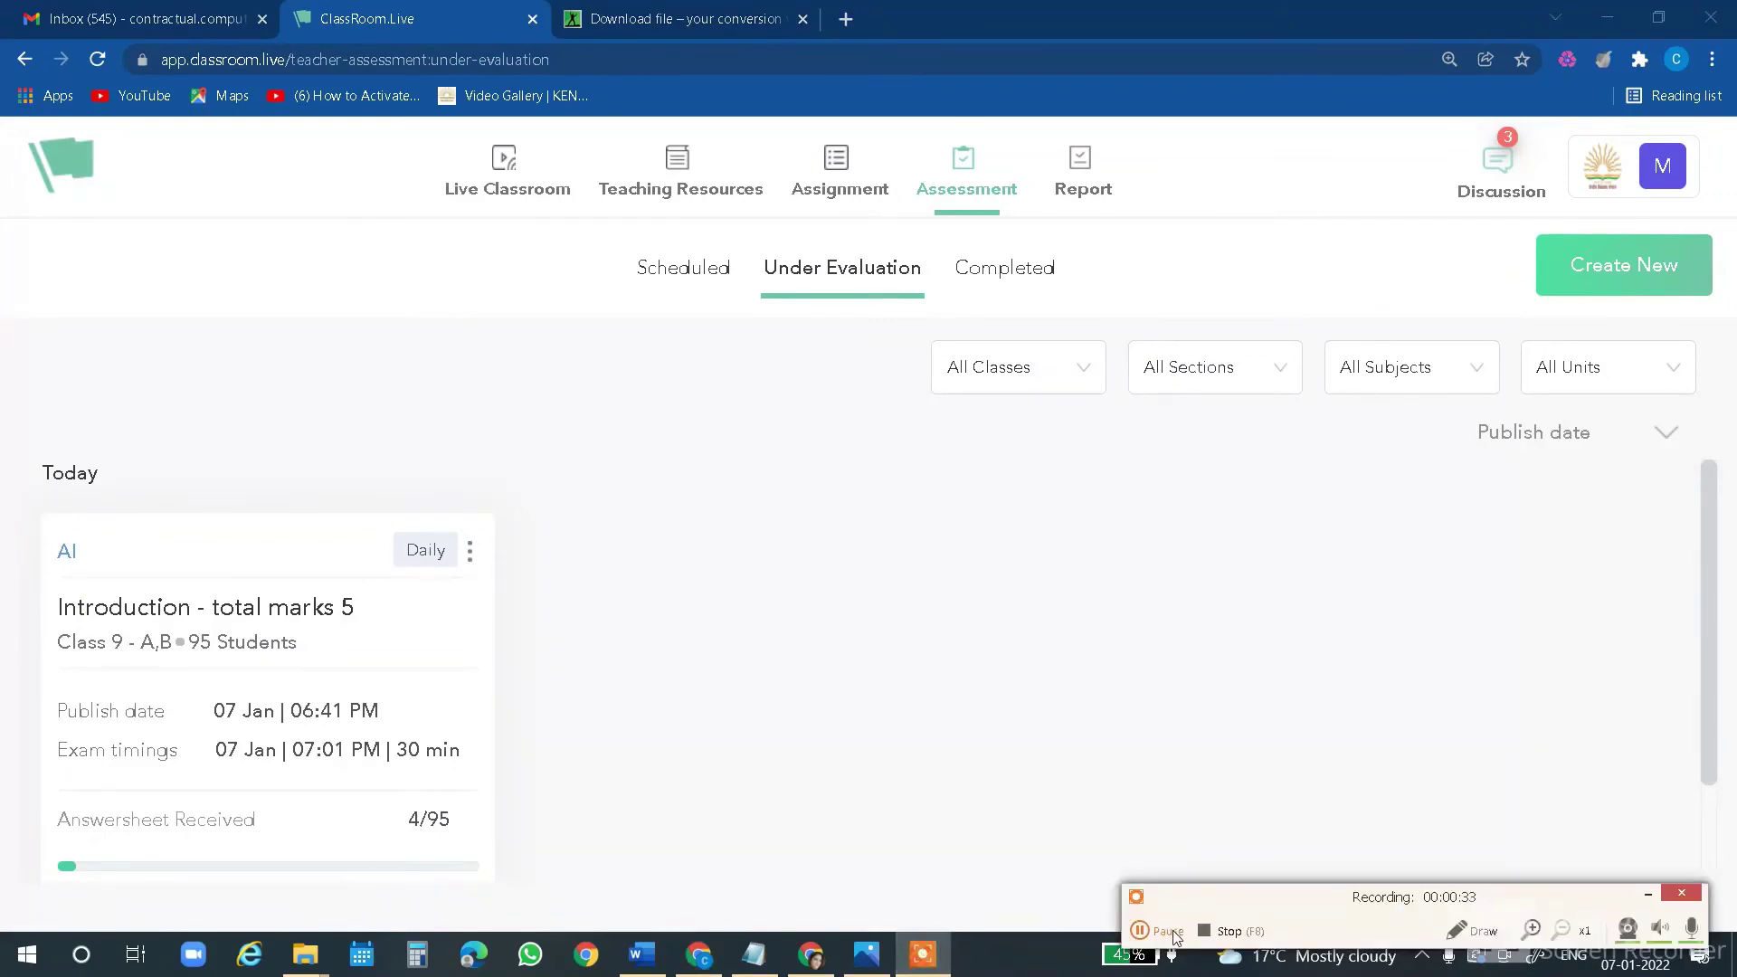
Check the received answer sheet count, open the AI assessment for evaluation and look through the students' submission statuses
scroll(561, 910, down, 1)
key(F7)
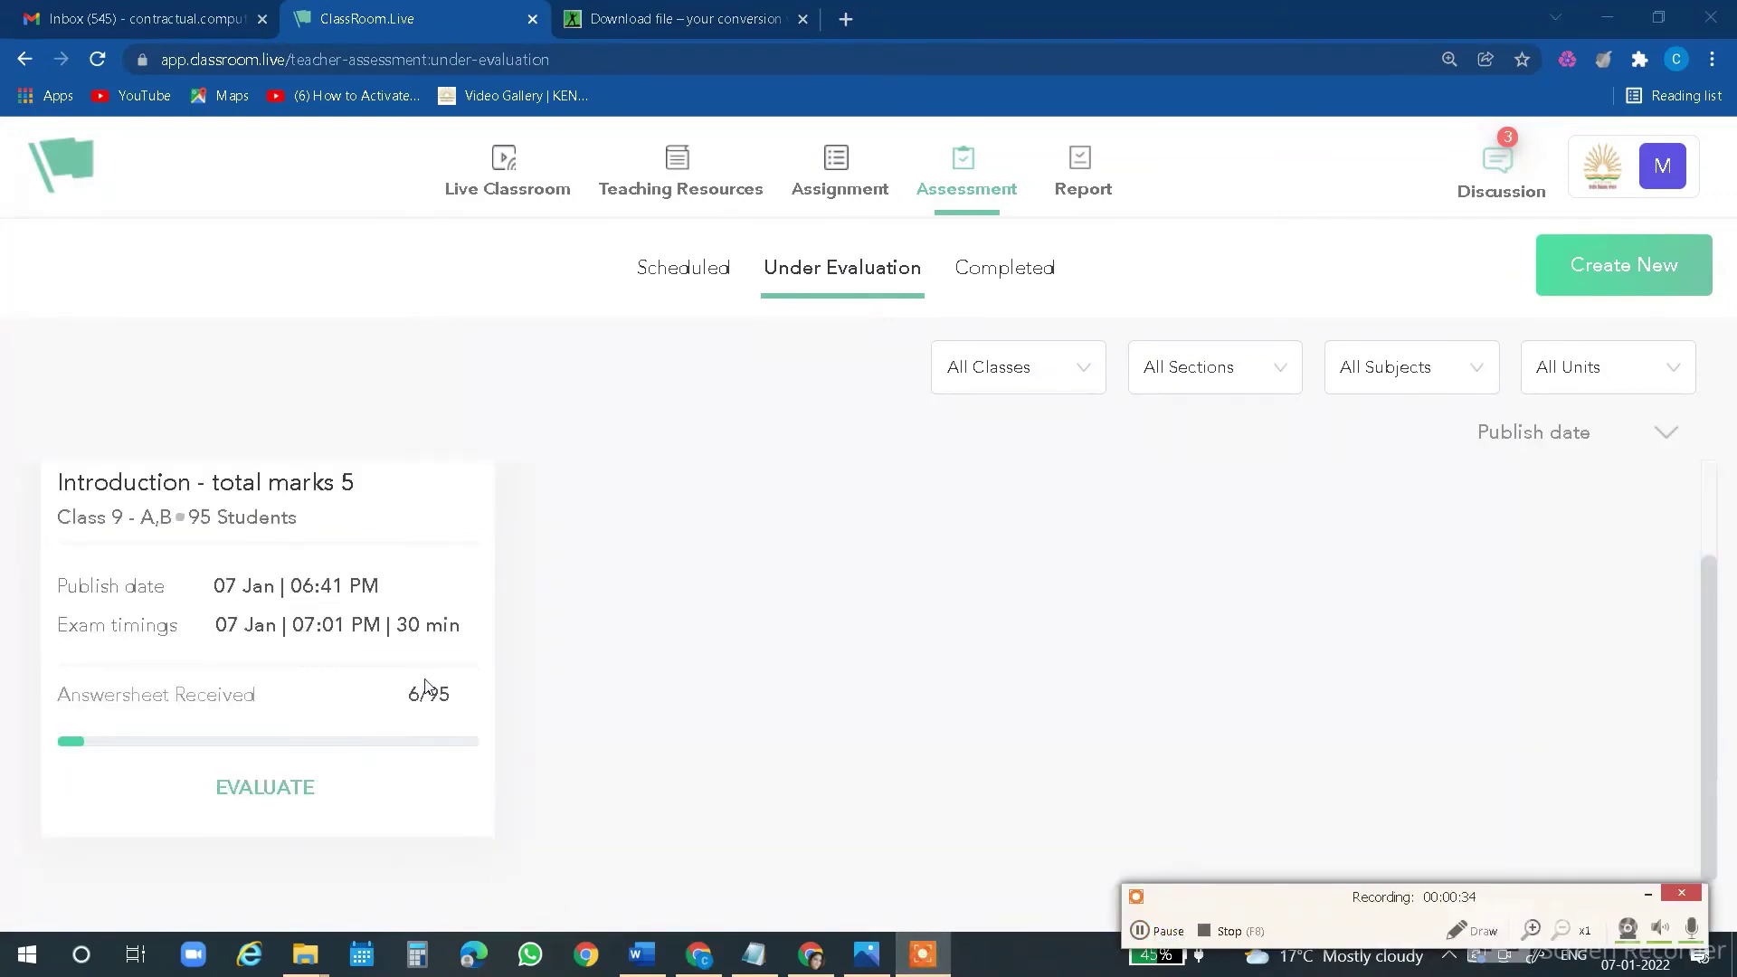
drag(412, 690, 432, 693)
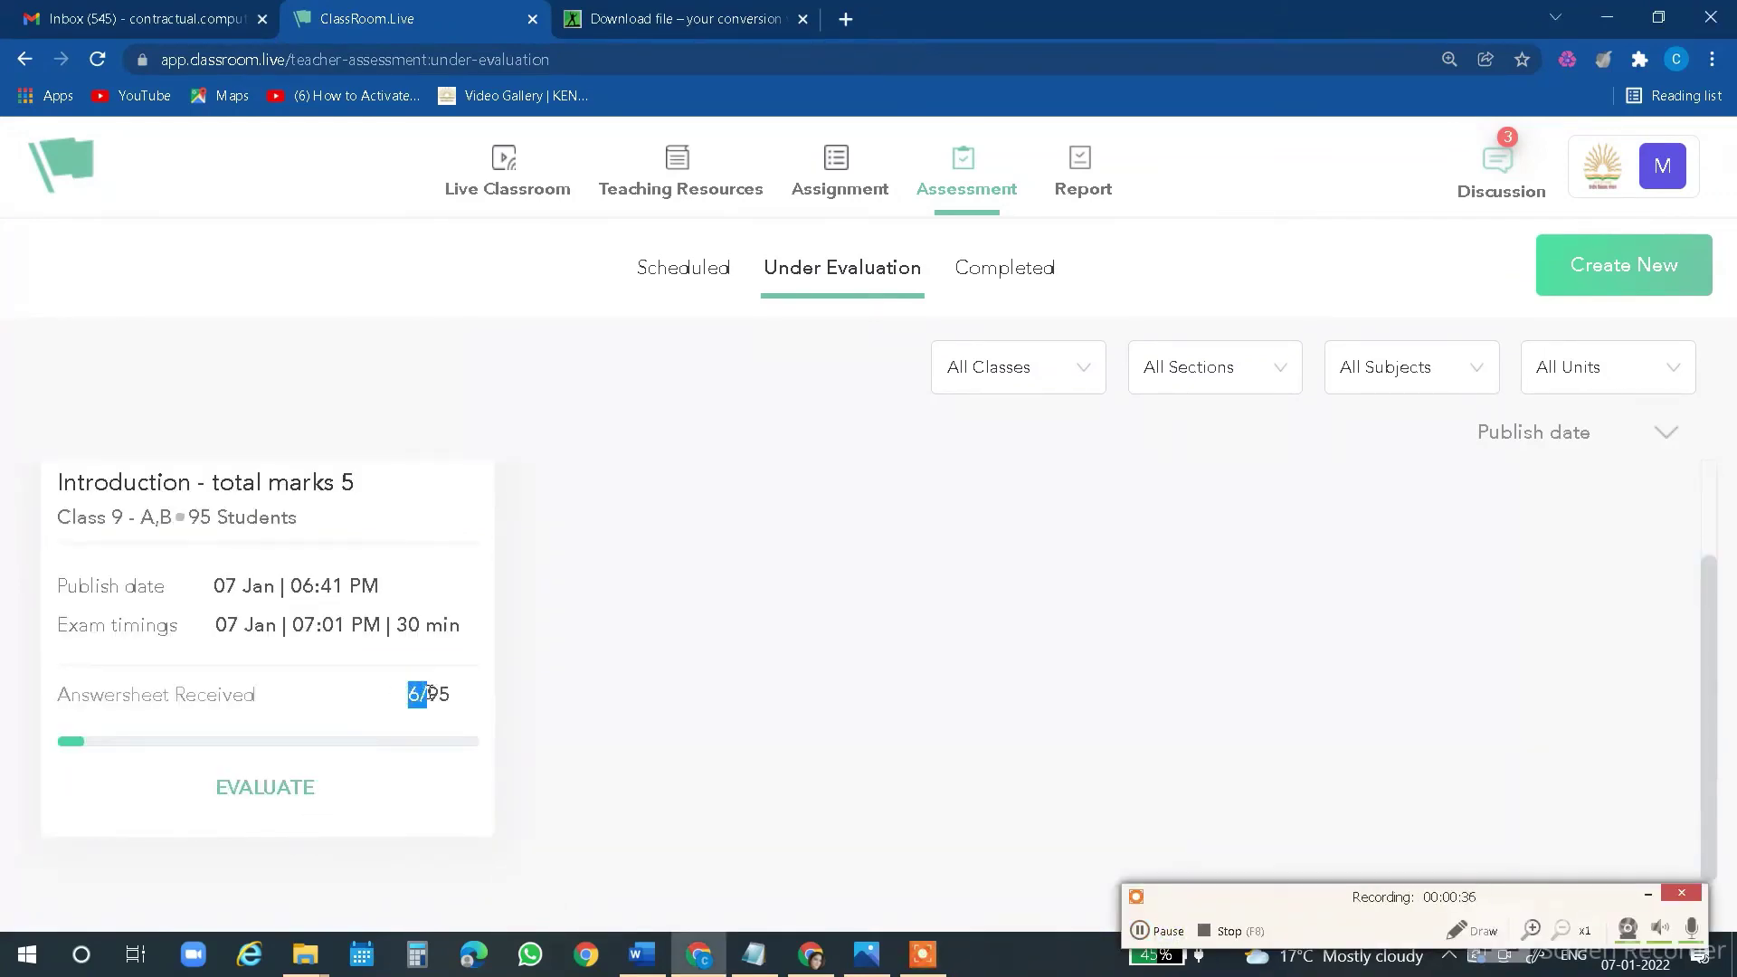
click(351, 805)
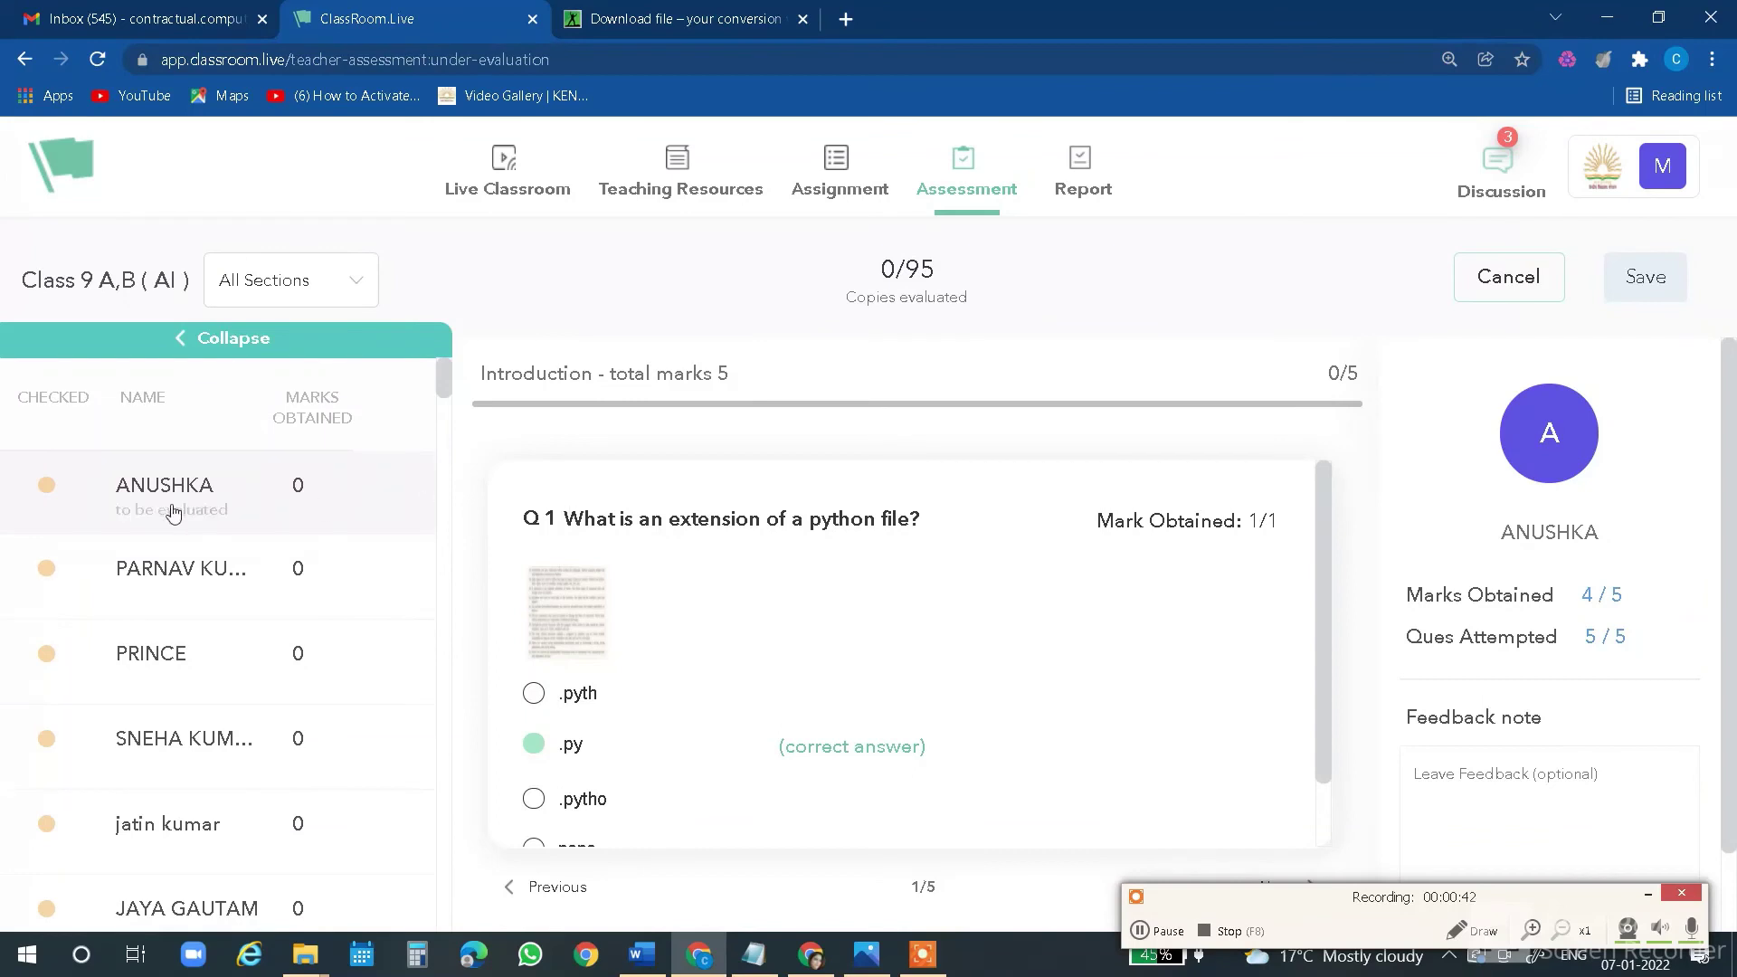
scroll(231, 778, down, 5)
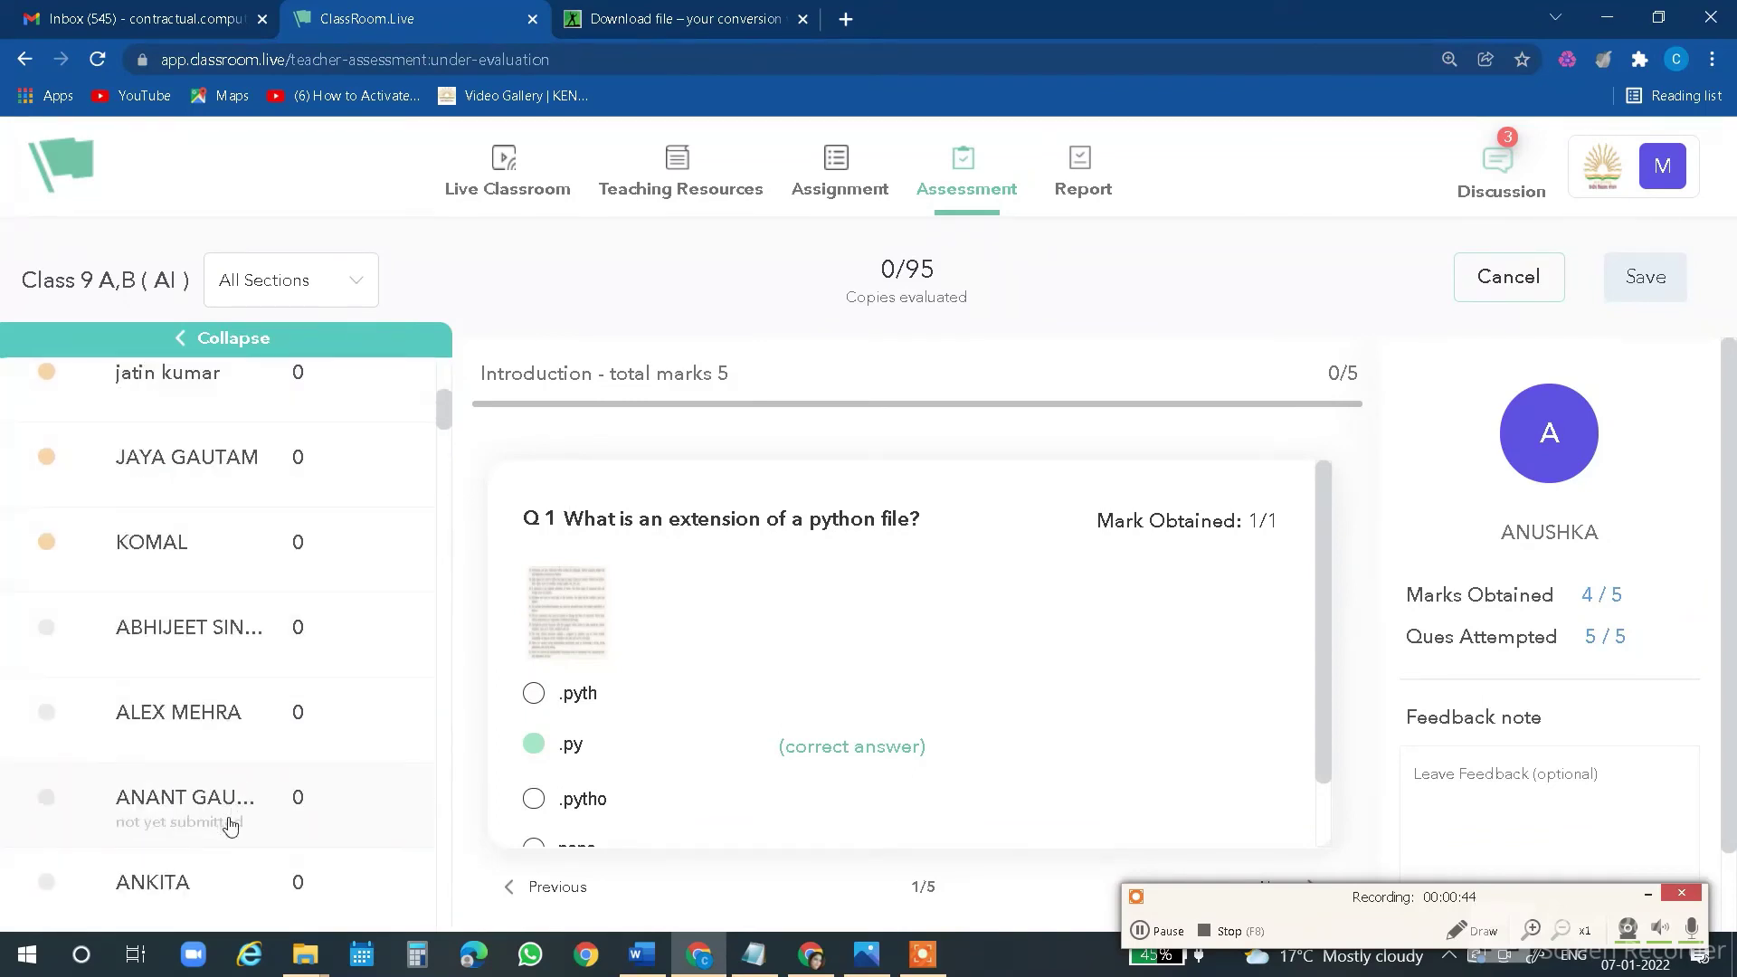
scroll(231, 825, up, 5)
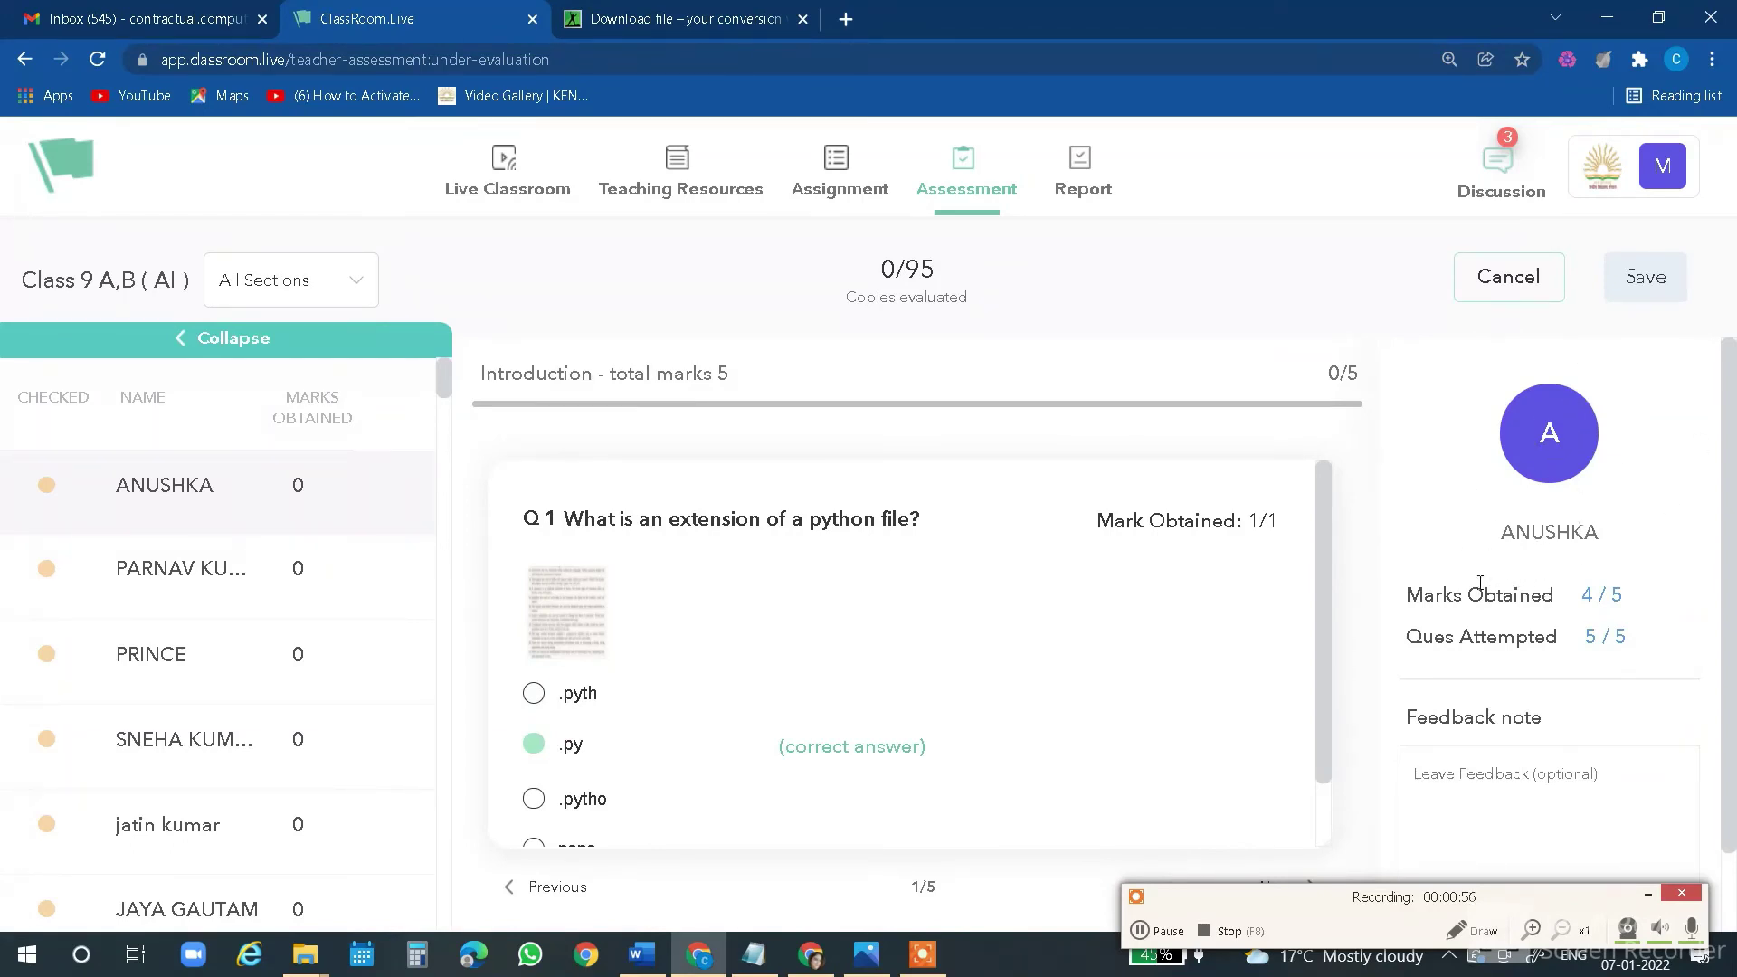
Check the first student's marks obtained, questions attempted and optional feedback note field
drag(1586, 593, 1659, 644)
scroll(1572, 703, down, 1)
click(1489, 624)
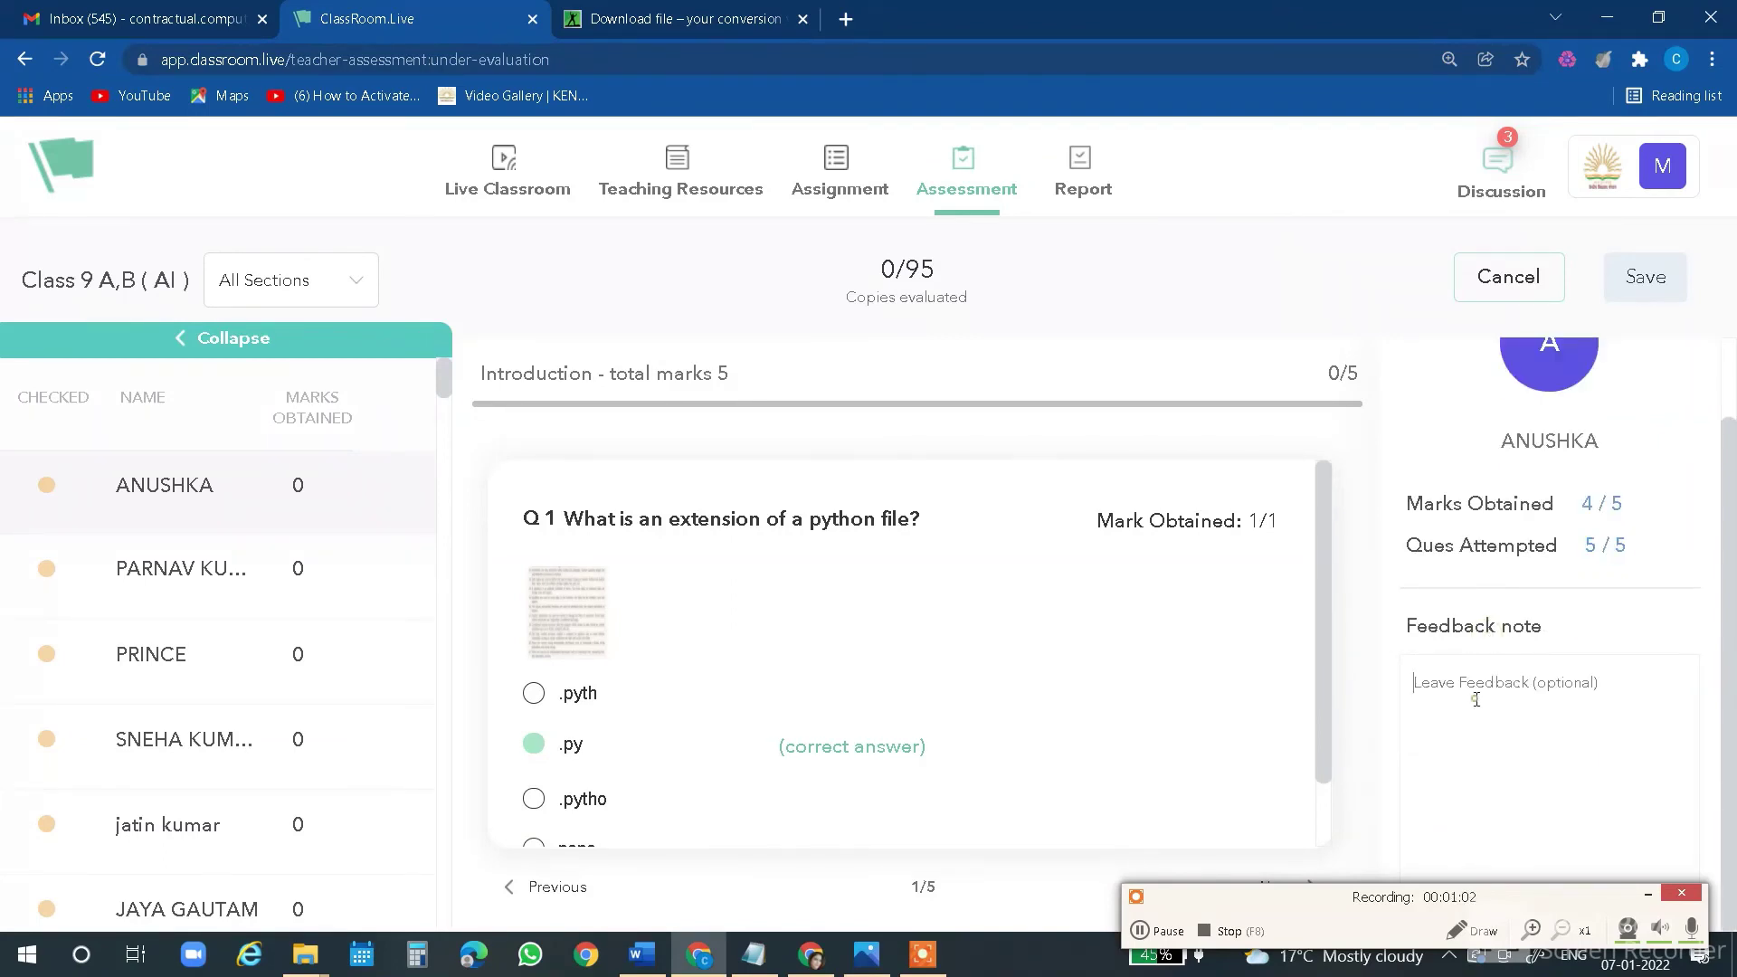
click(1639, 895)
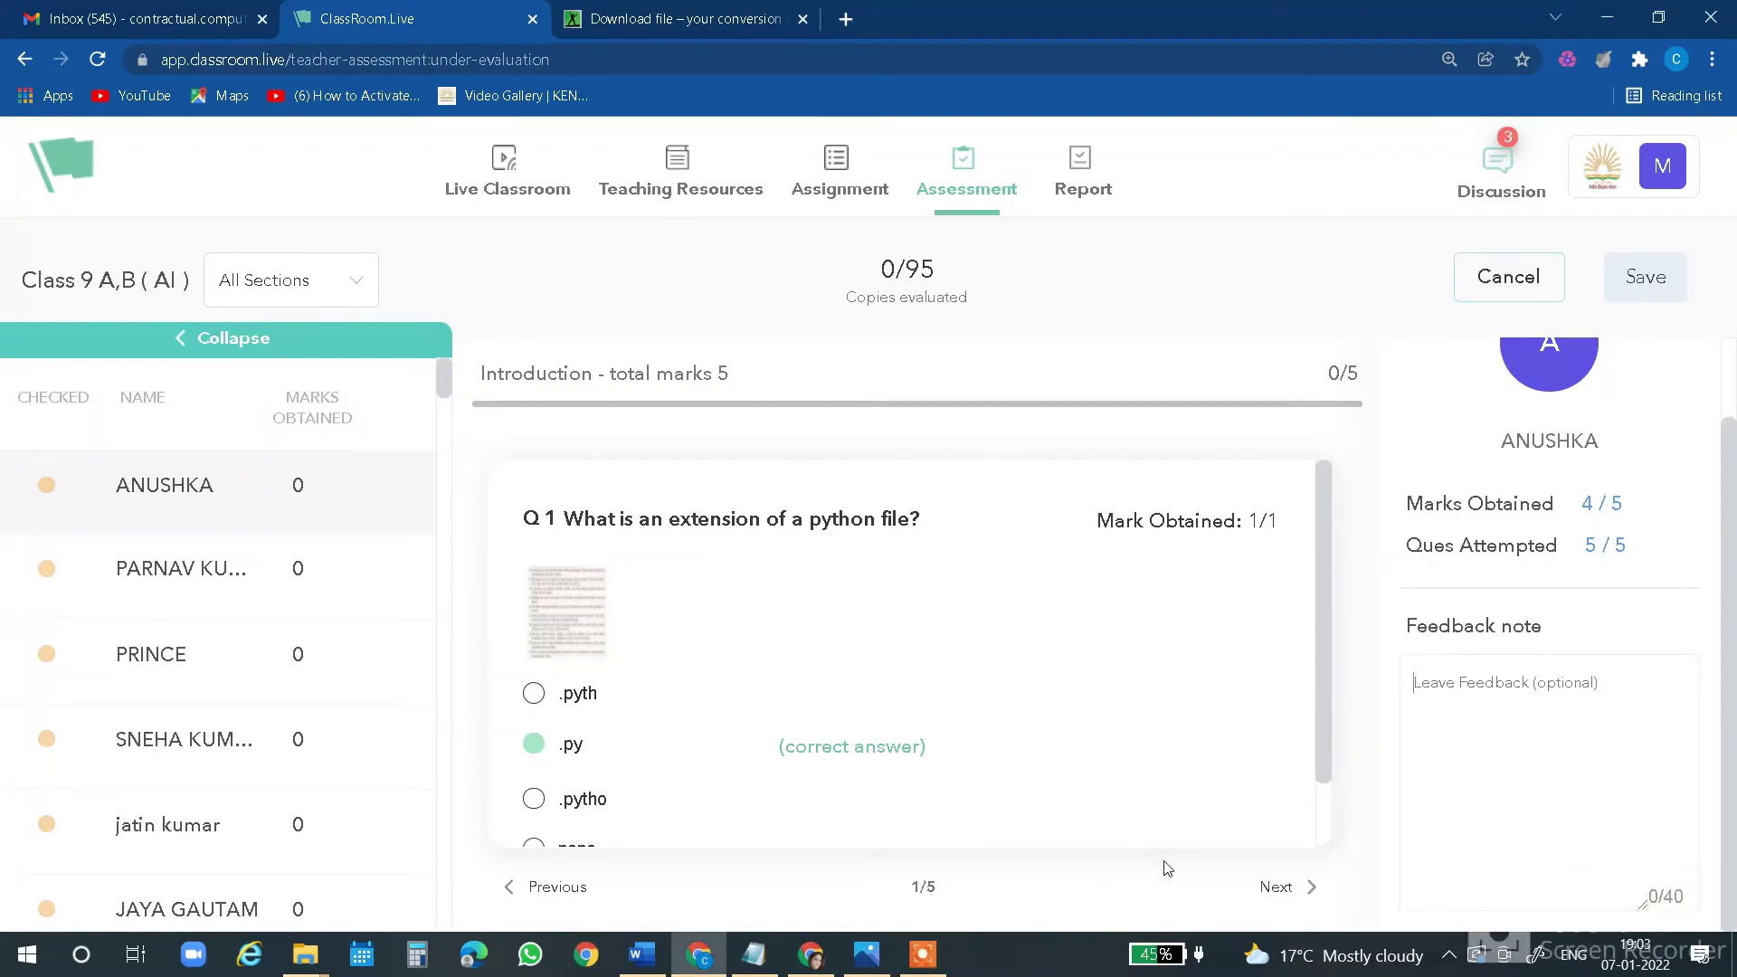
Review the first student's marked answers to questions 1 and 2, and continue to question 3
scroll(763, 639, down, 1)
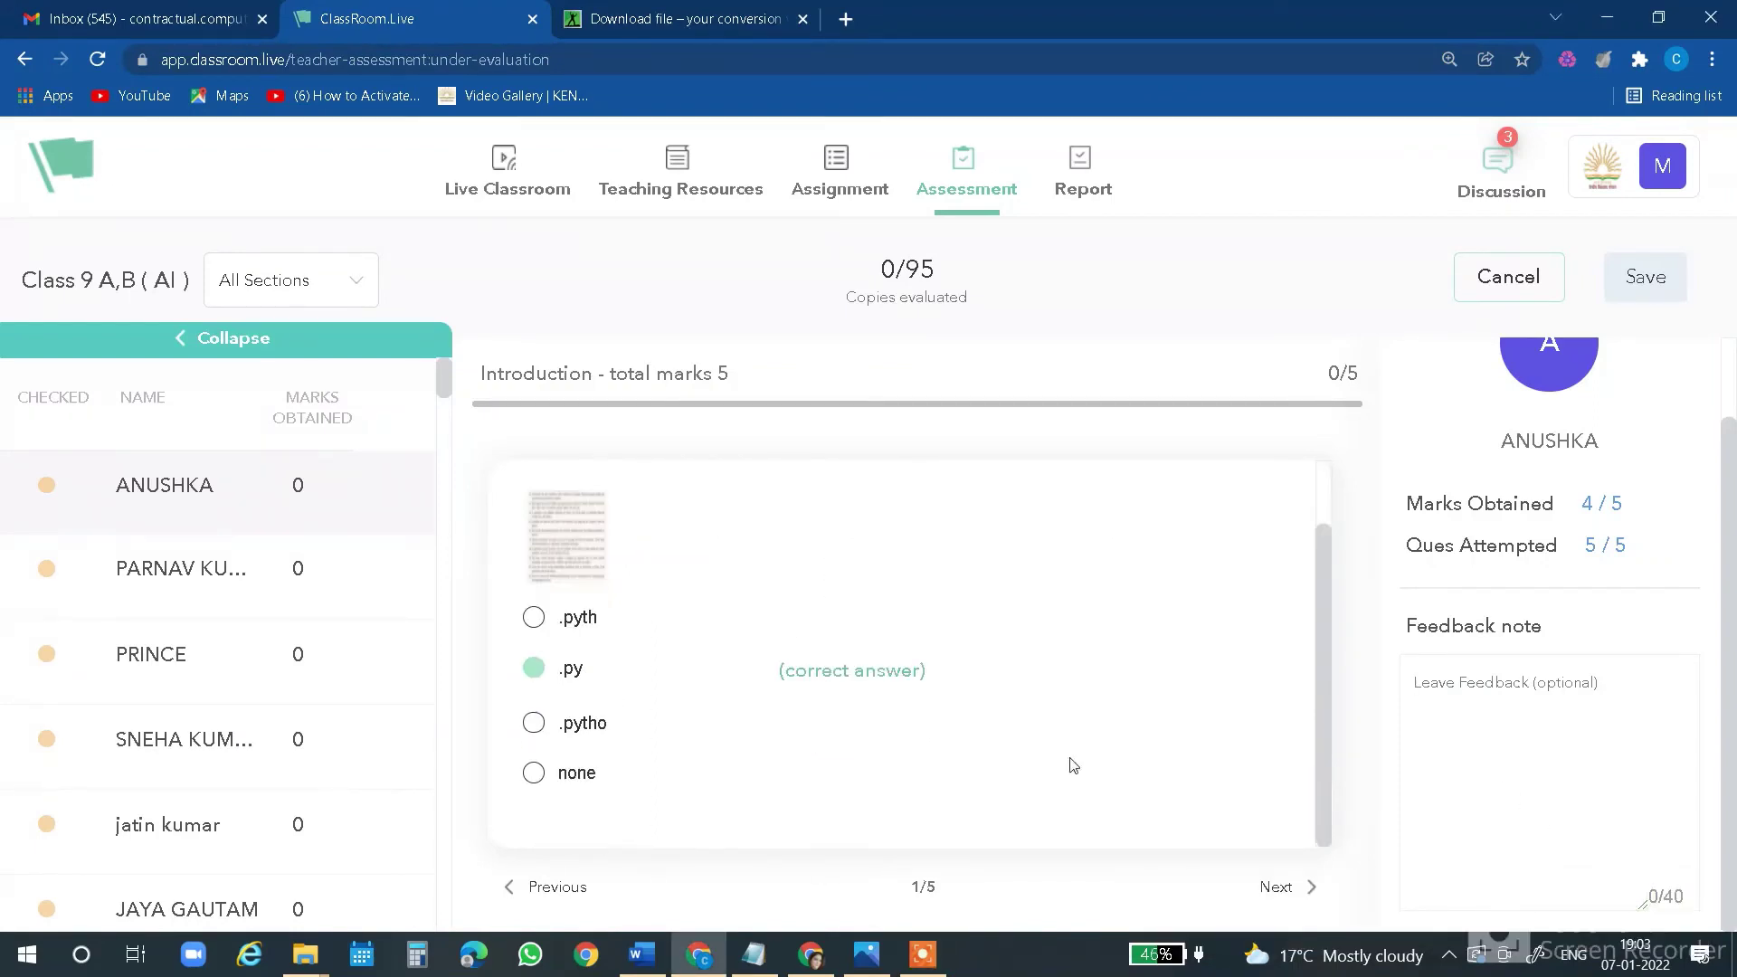
click(1273, 886)
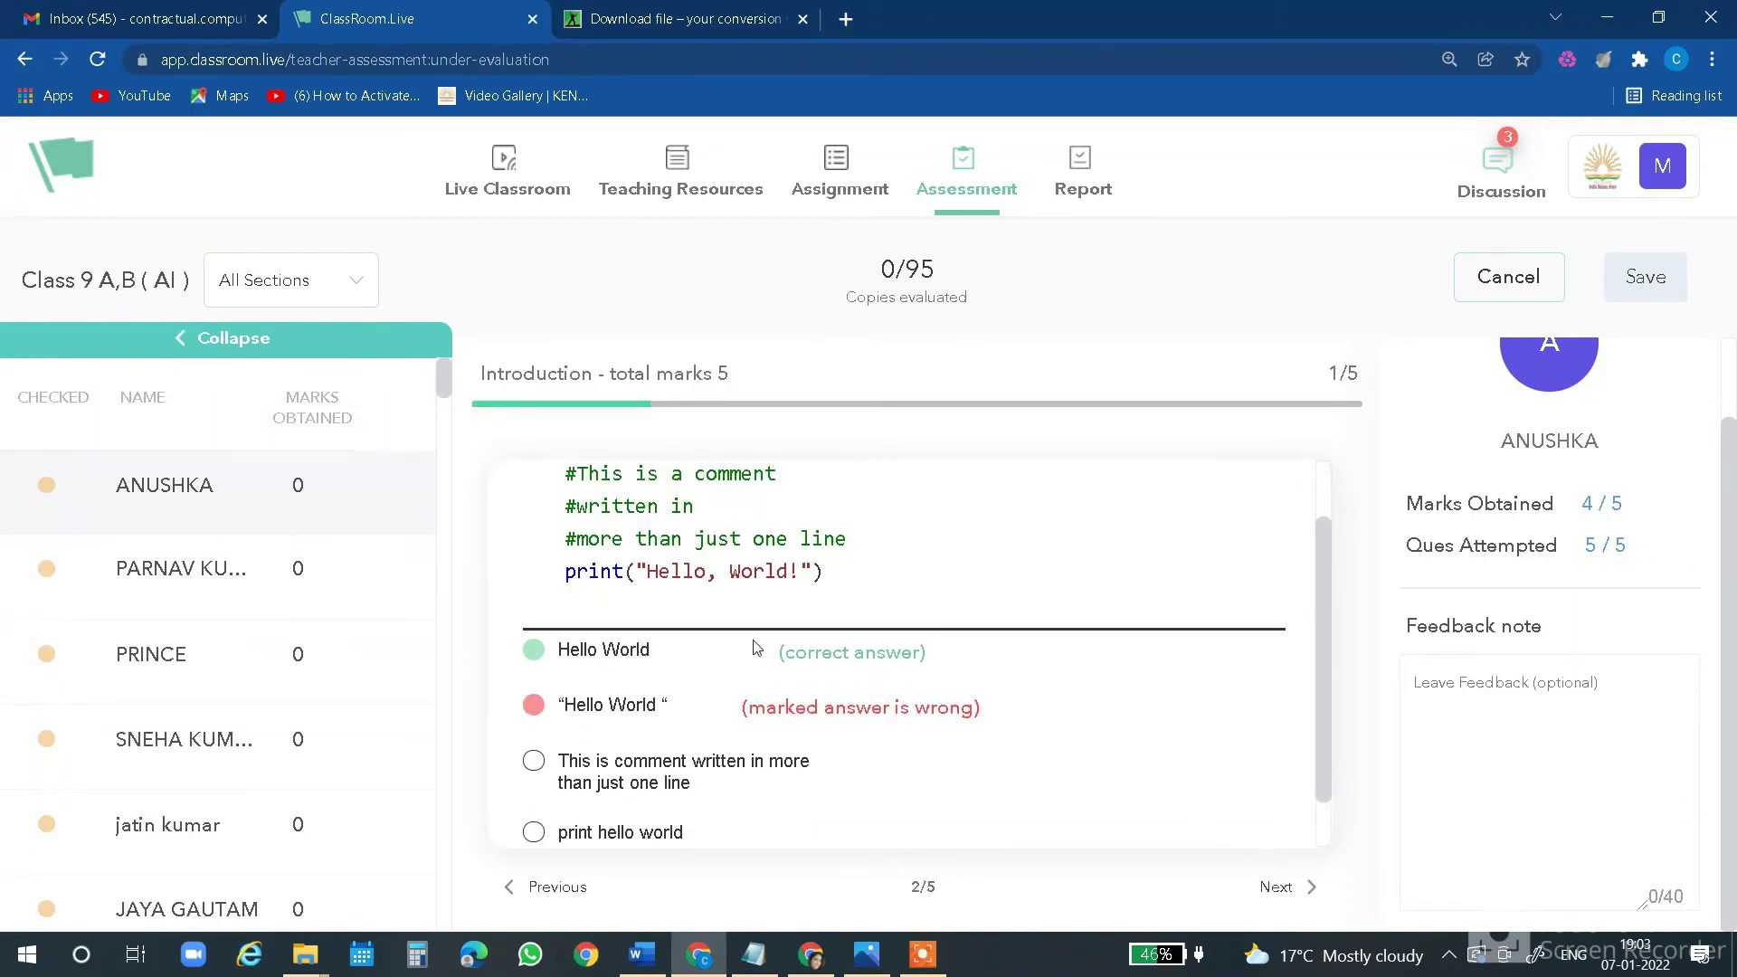
scroll(661, 757, down, 1)
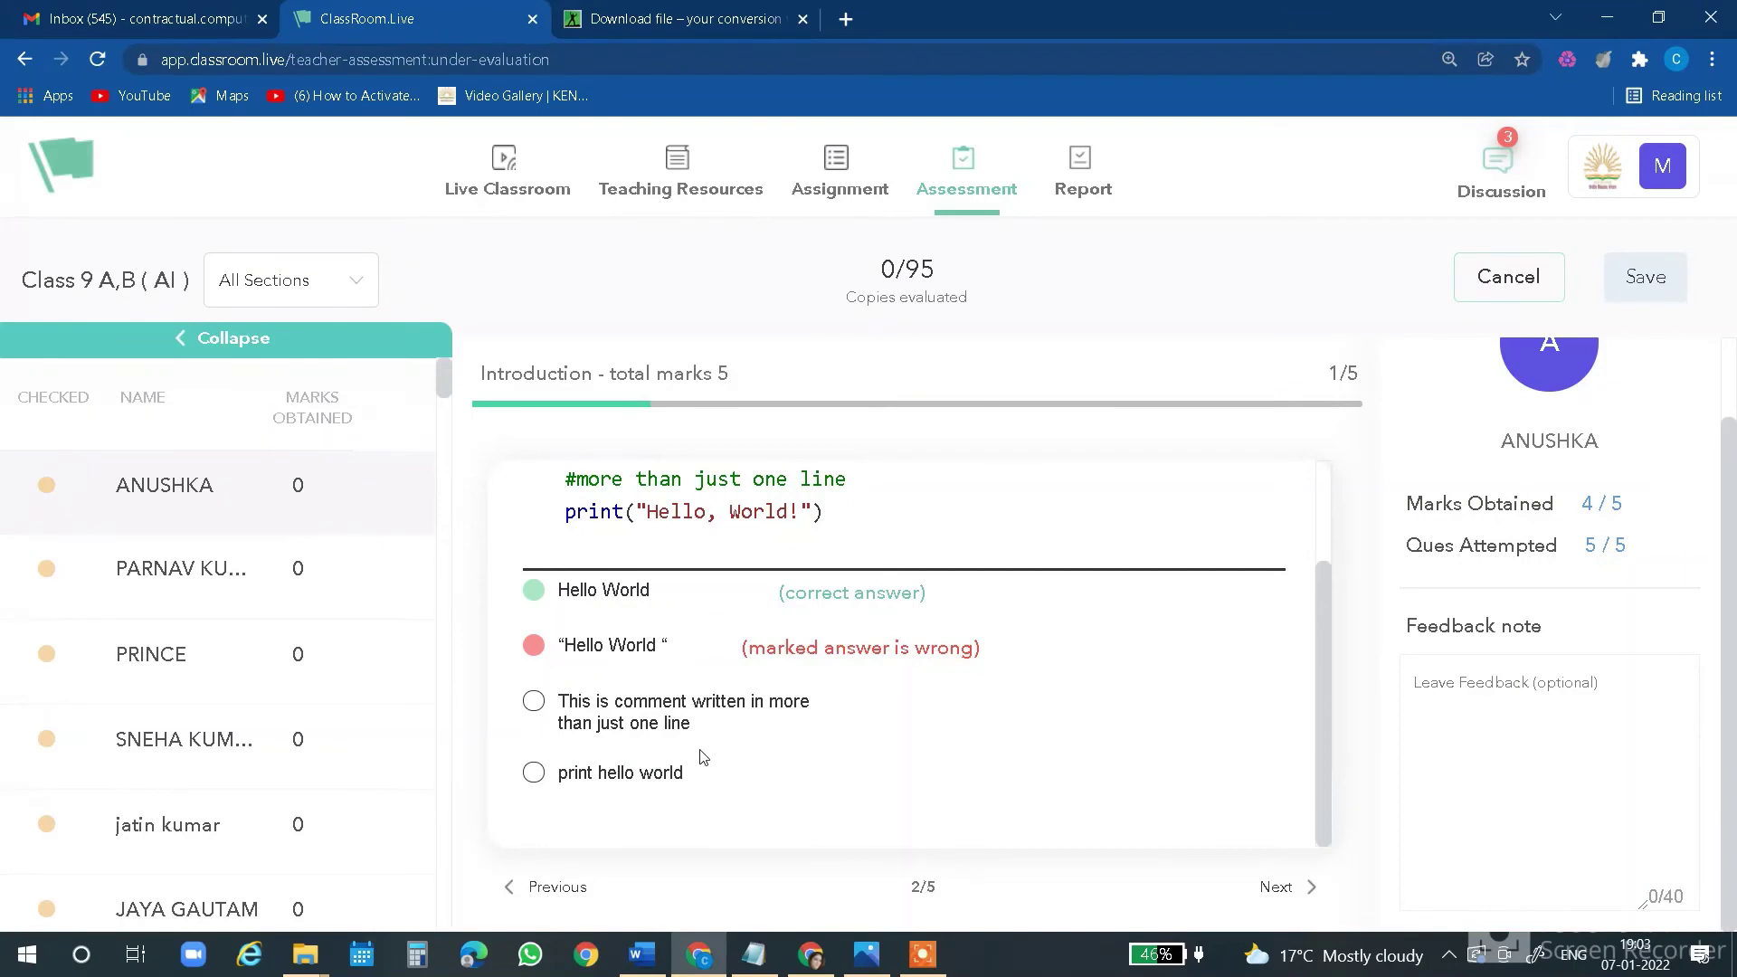
scroll(704, 757, up, 1)
click(1276, 888)
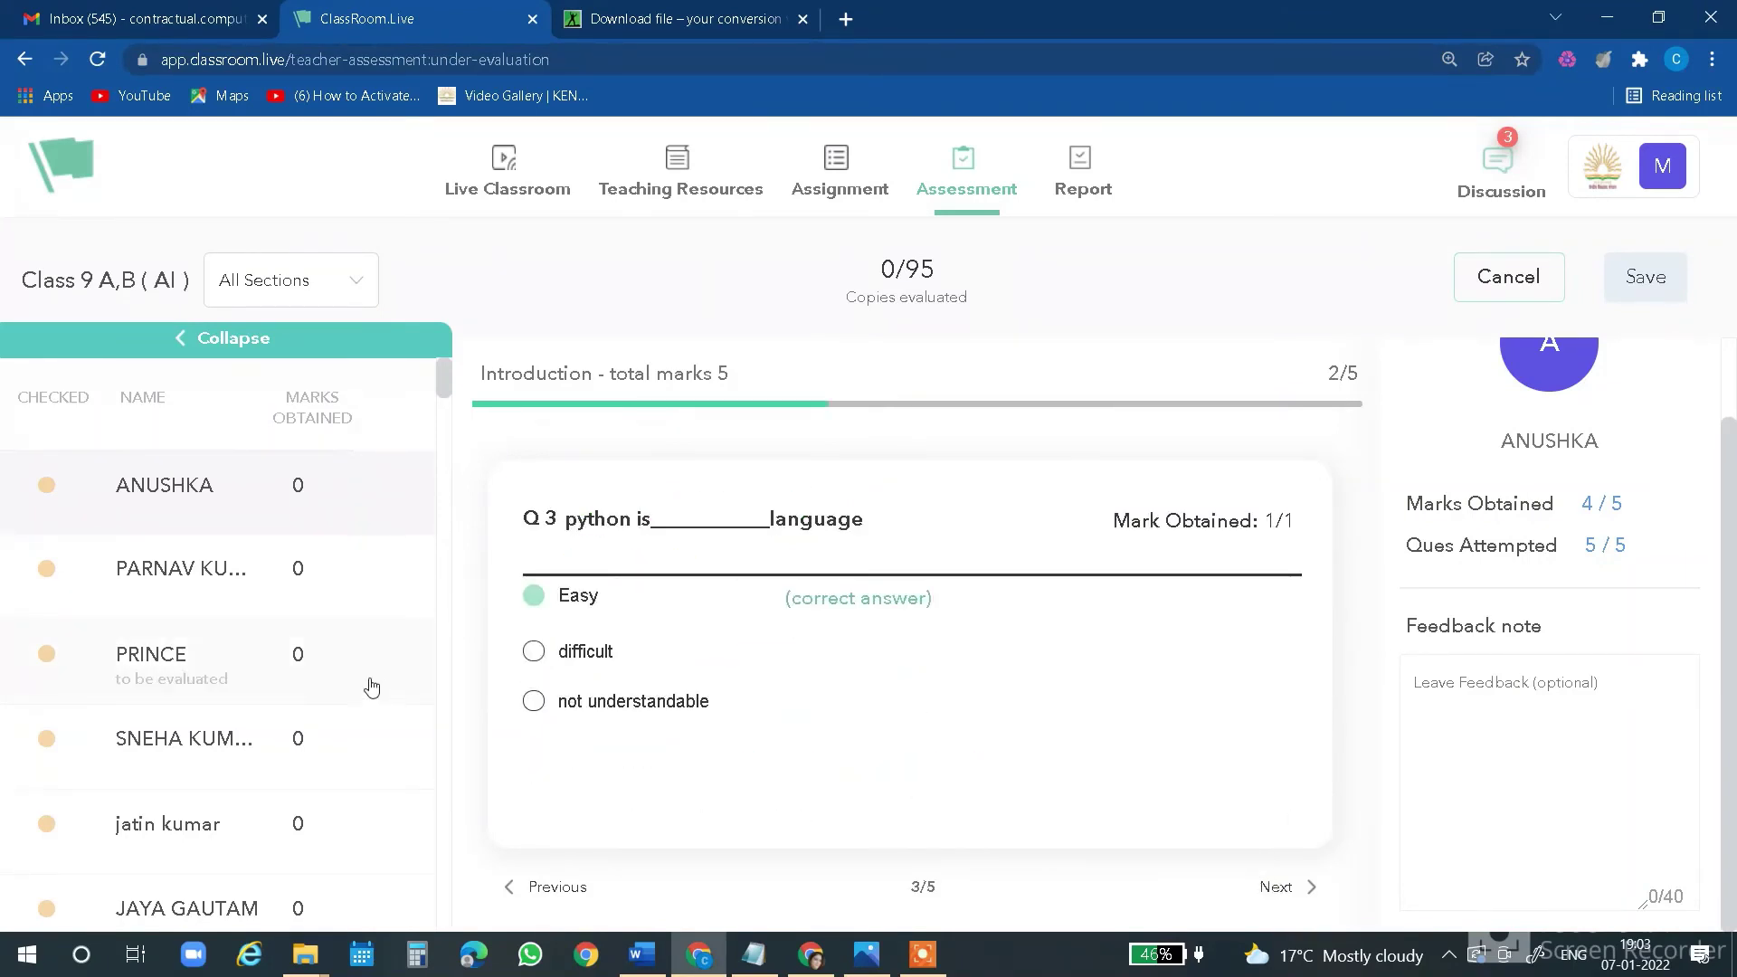
Open the second student's answer sheet, highlight the marks obtained and review the answer to question 1
click(191, 575)
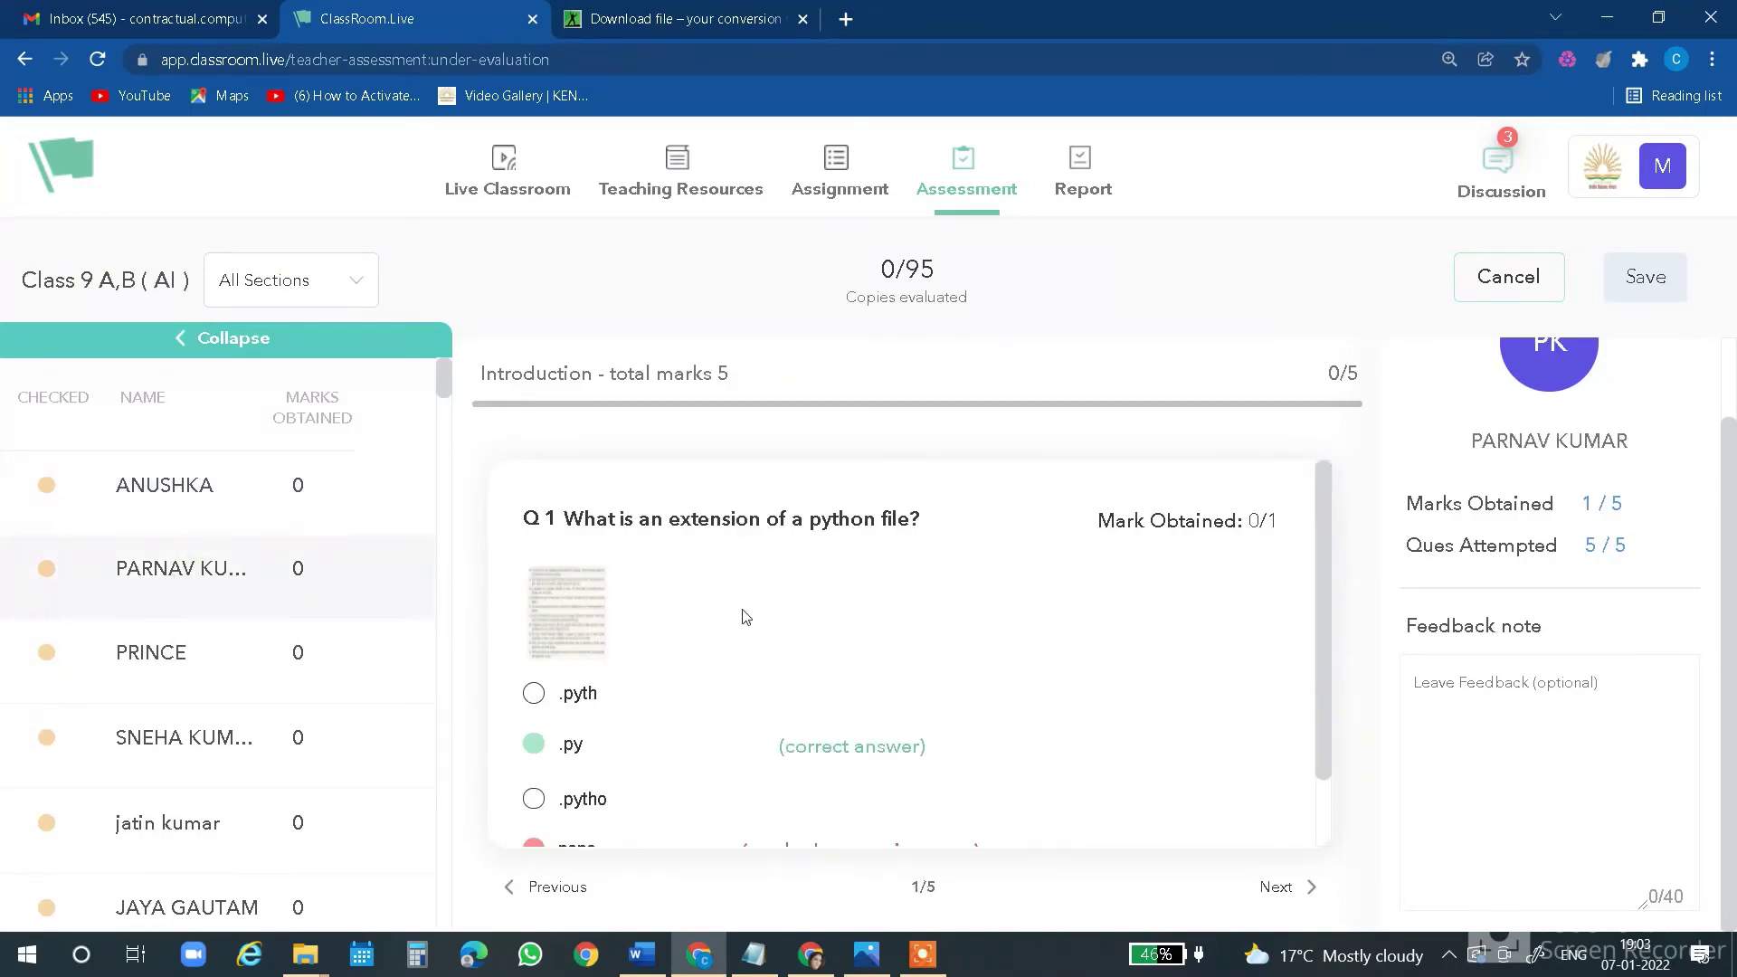
scroll(1422, 450, up, 1)
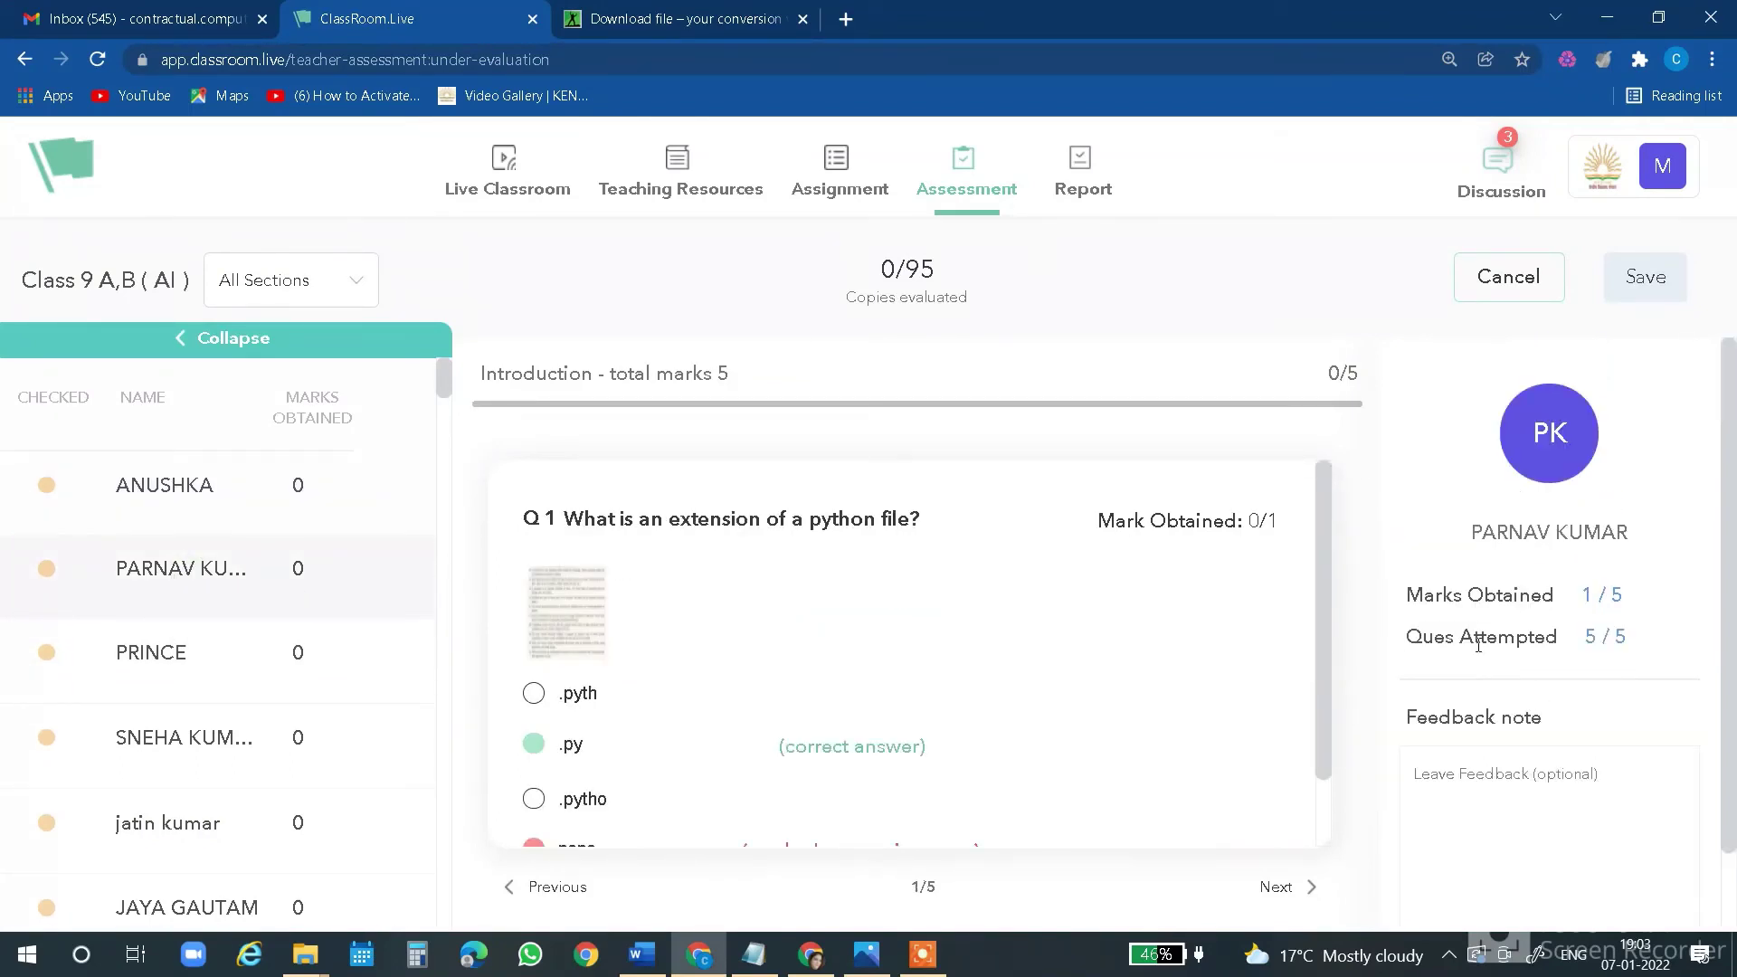
drag(1585, 637, 1644, 597)
scroll(756, 754, down, 1)
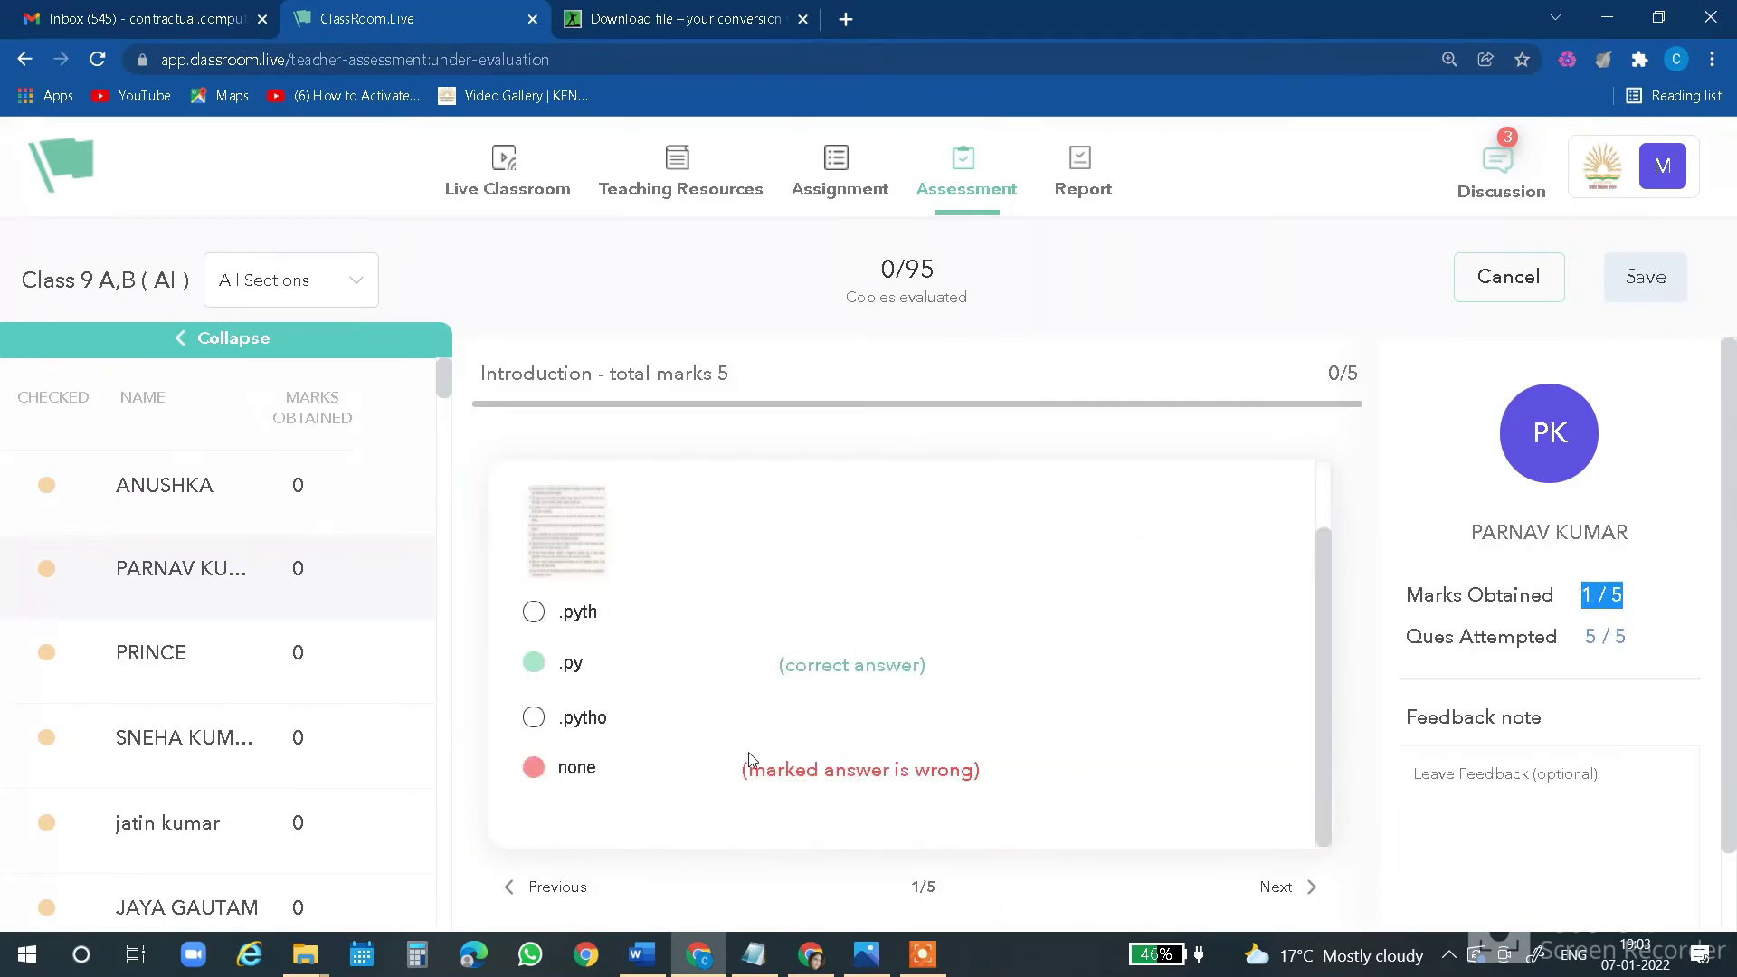
scroll(679, 820, up, 1)
scroll(214, 697, down, 4)
scroll(193, 751, up, 4)
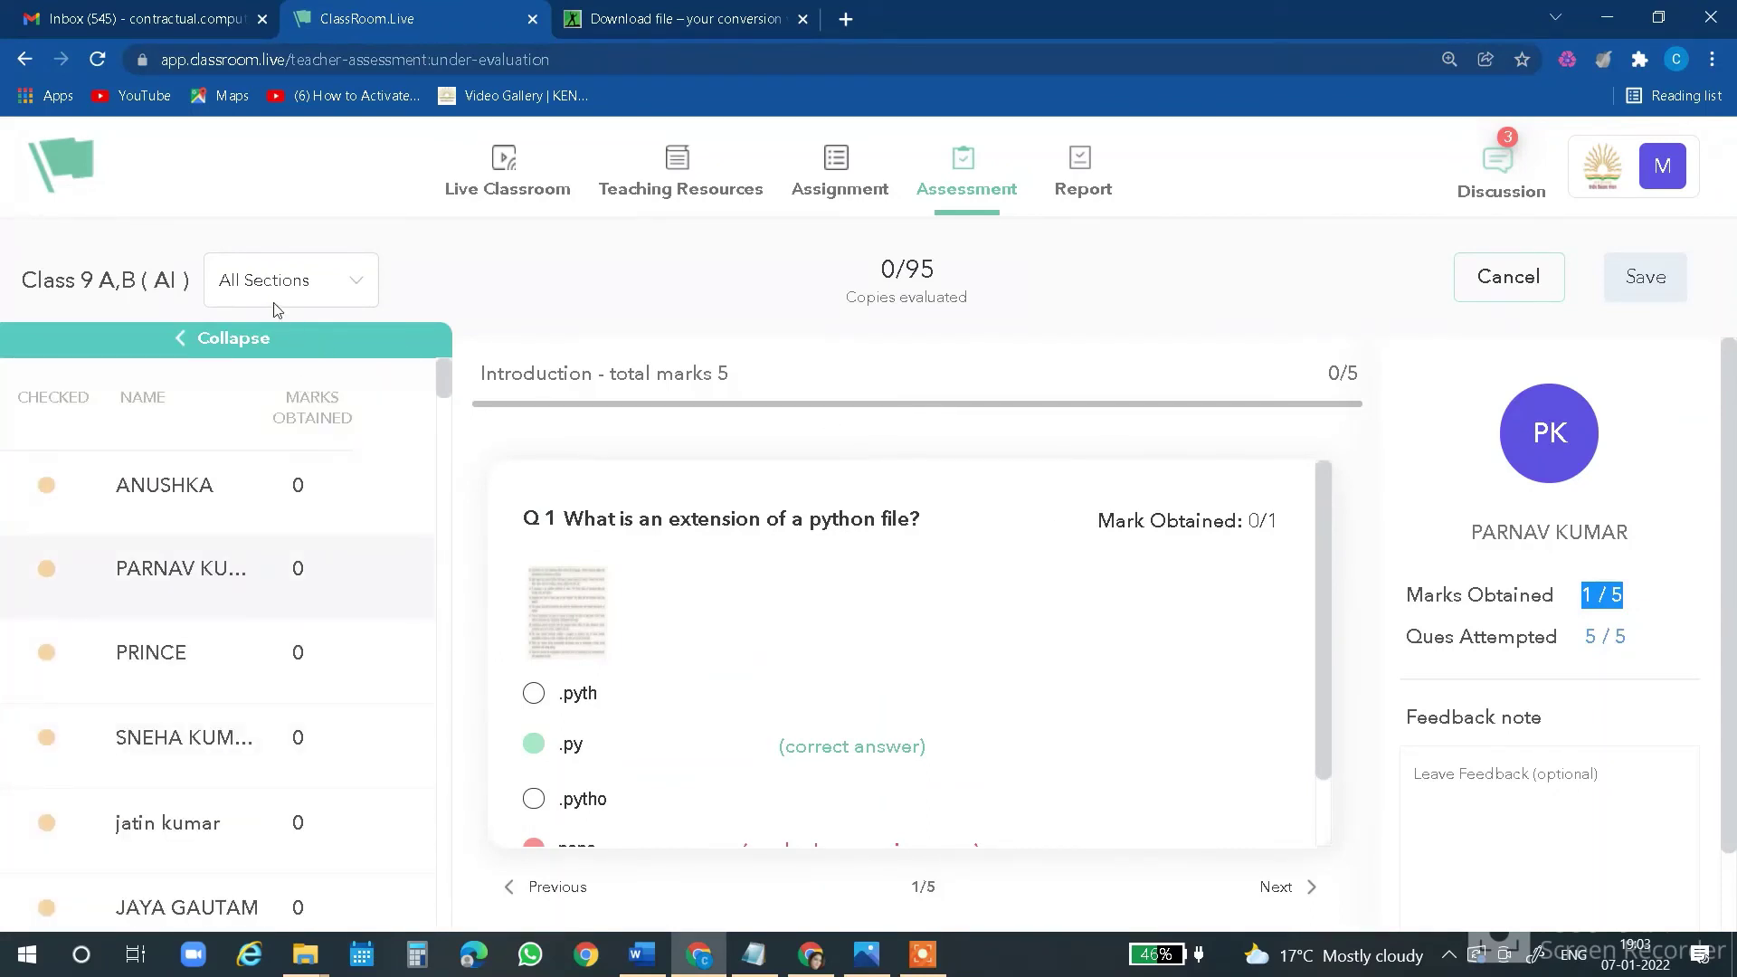
Page through the second student's remaining answers up to question 5
click(1289, 888)
click(1291, 888)
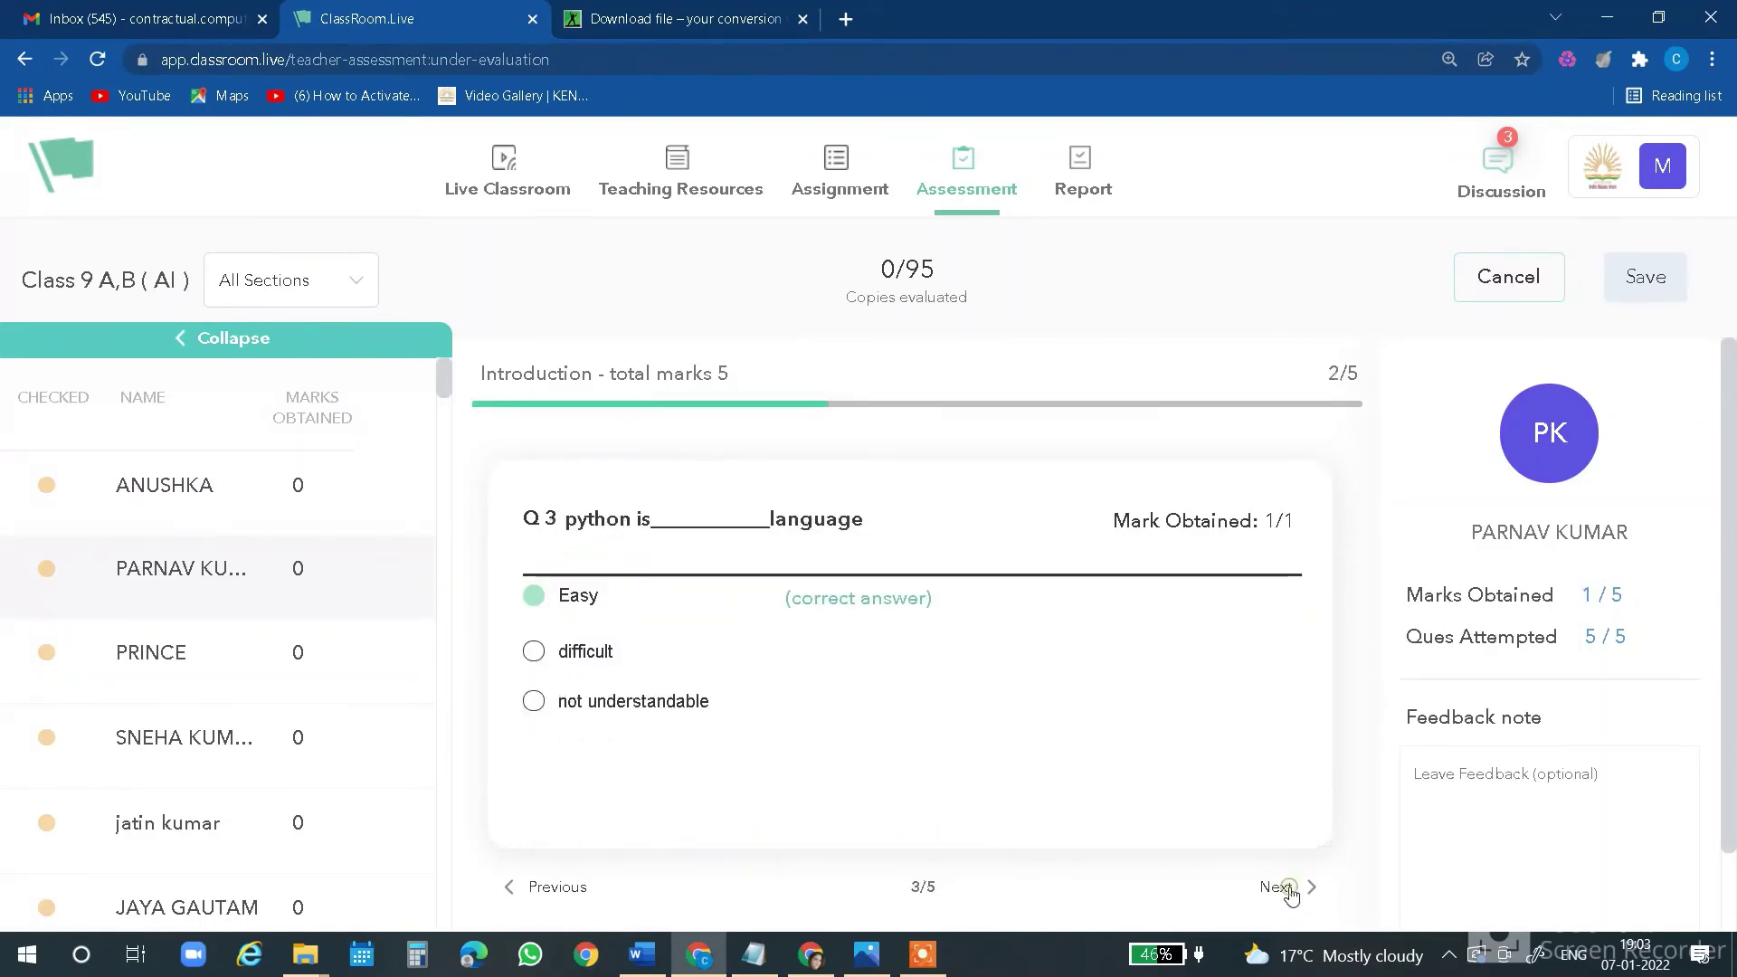
click(1290, 889)
click(1290, 889)
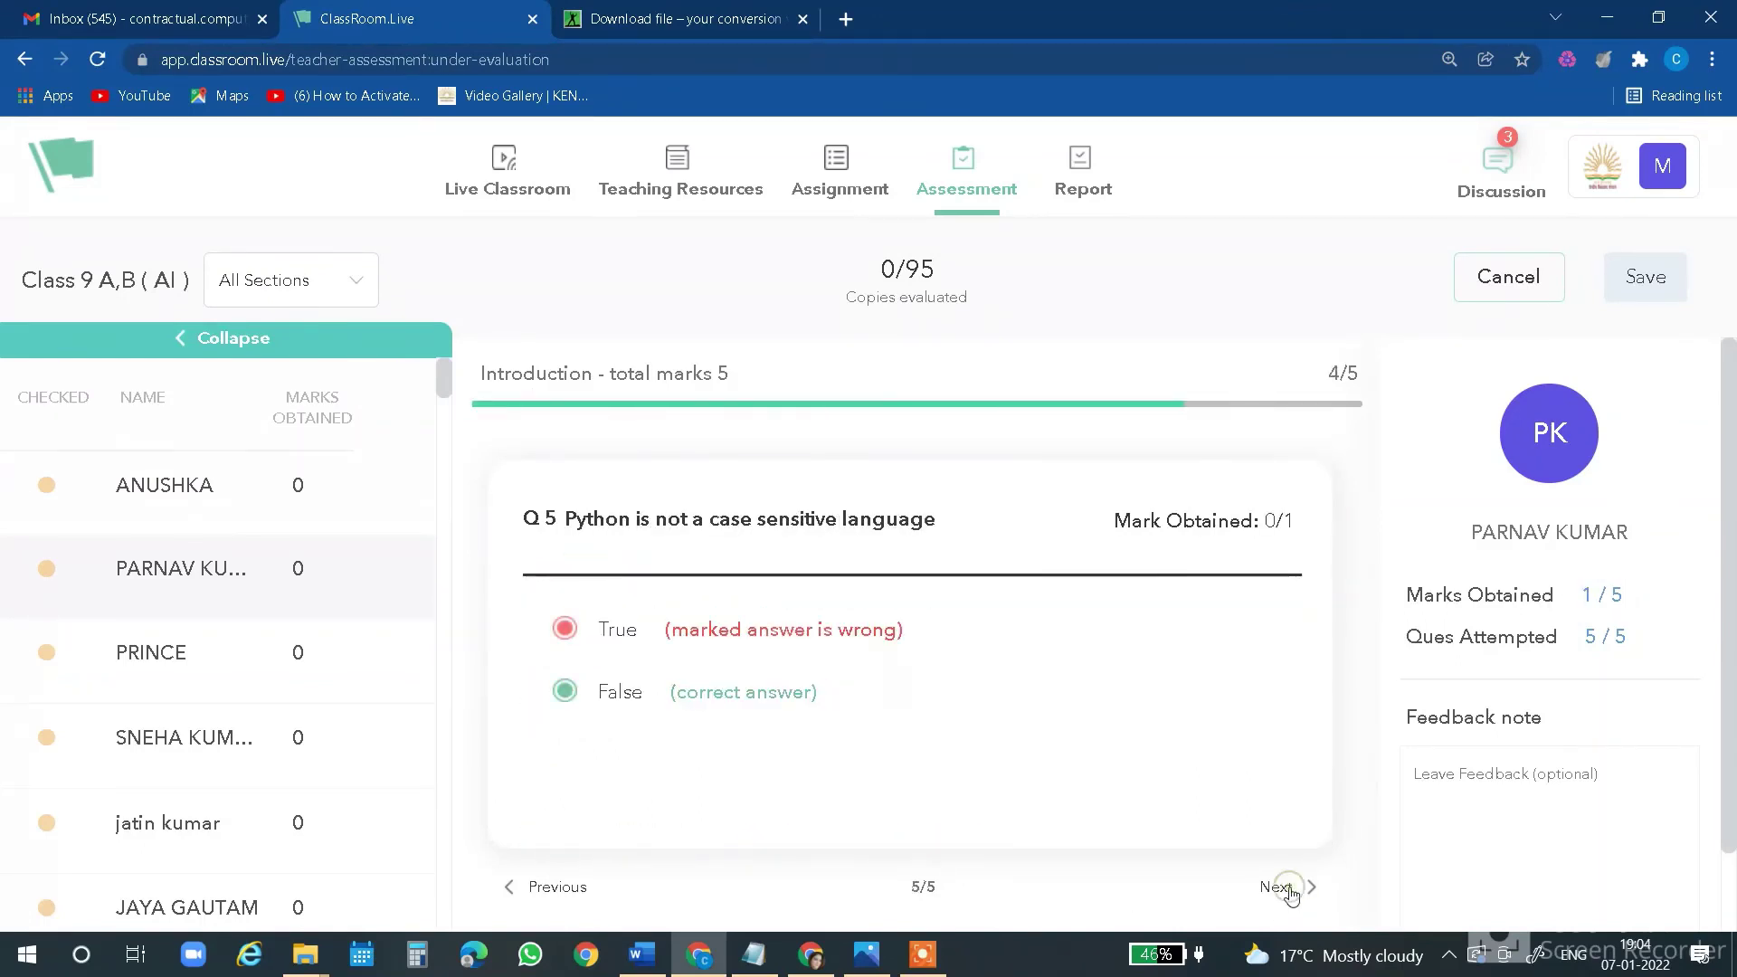
View the answer sheets of the third, fourth and fifth students and look further down the student list
click(171, 657)
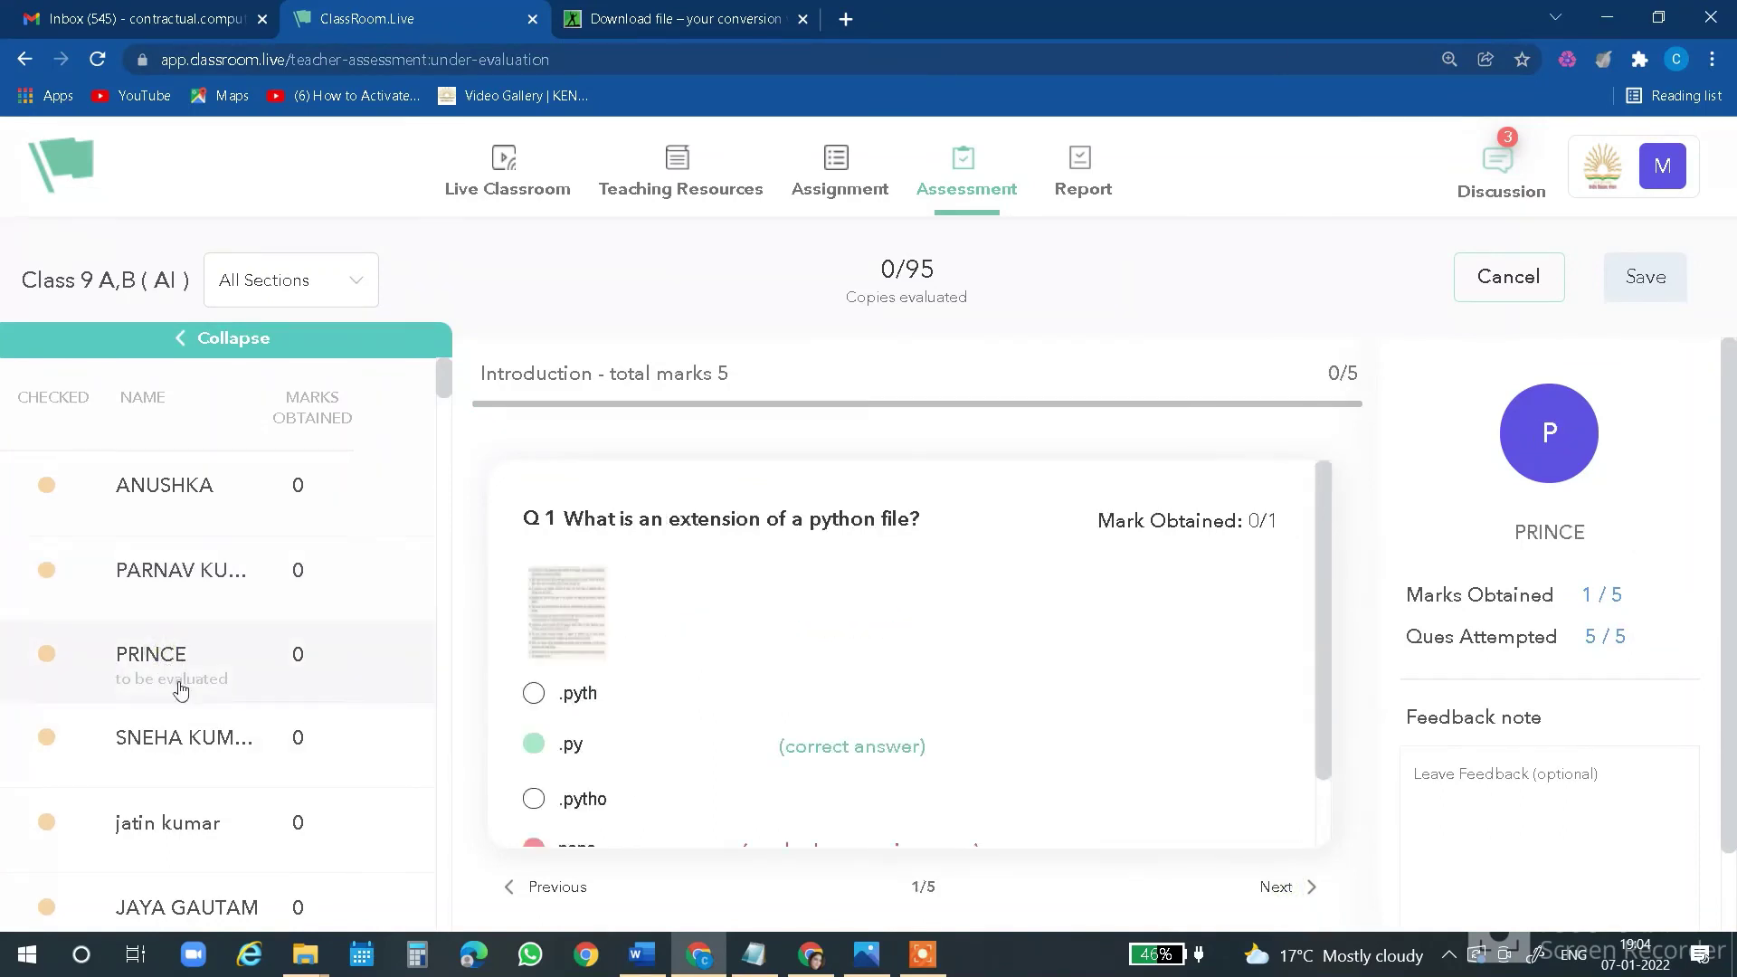
click(189, 744)
click(186, 825)
scroll(222, 749, down, 5)
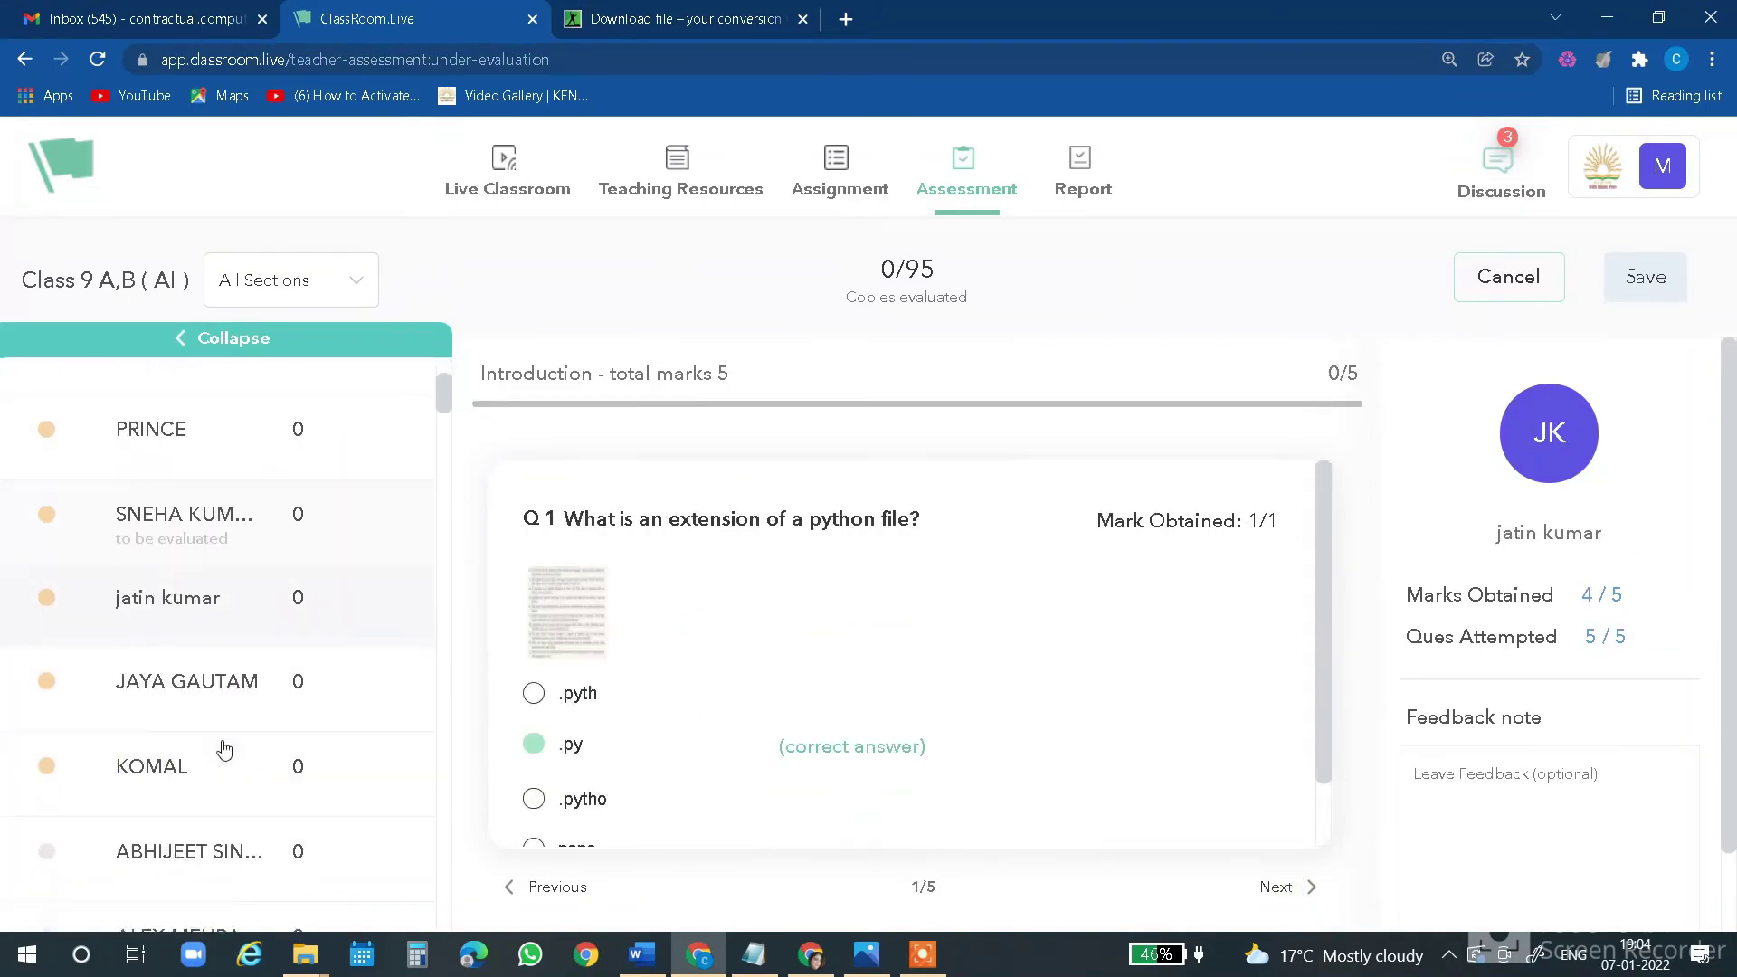
scroll(208, 742, down, 5)
scroll(168, 642, up, 7)
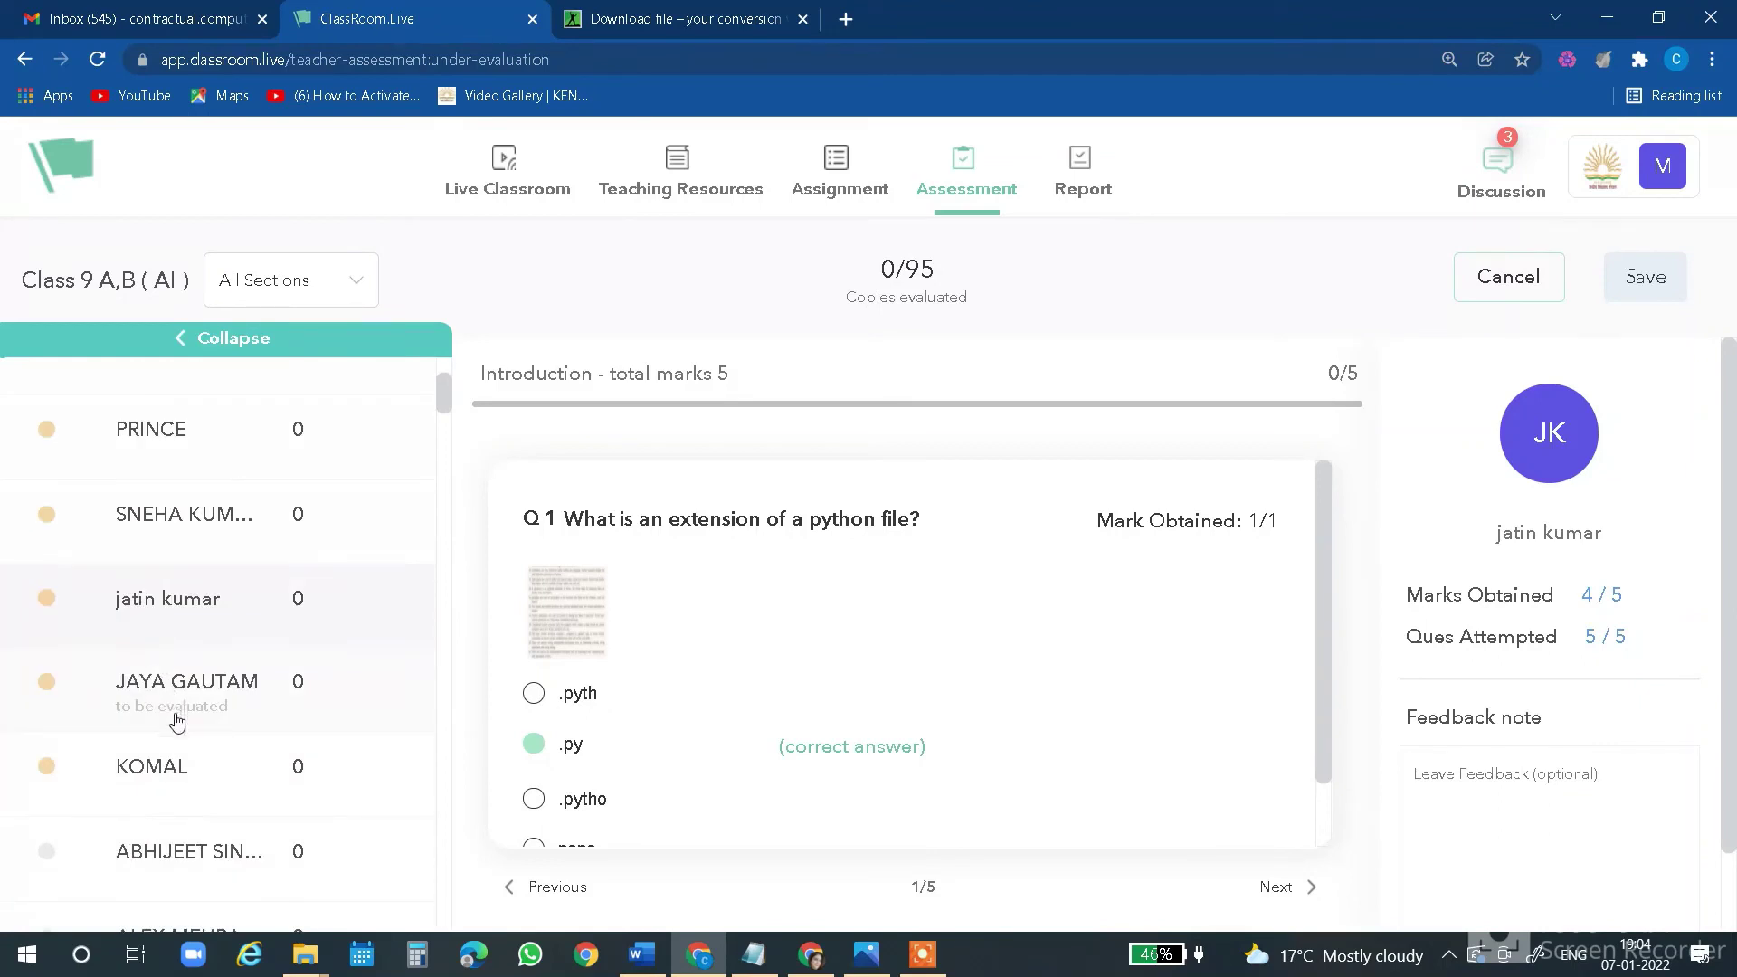
Highlight the fifth student's marks obtained and look through the rest of the student list
click(171, 669)
click(171, 613)
scroll(199, 725, down, 3)
triple_click(1617, 635)
drag(1587, 593, 1671, 588)
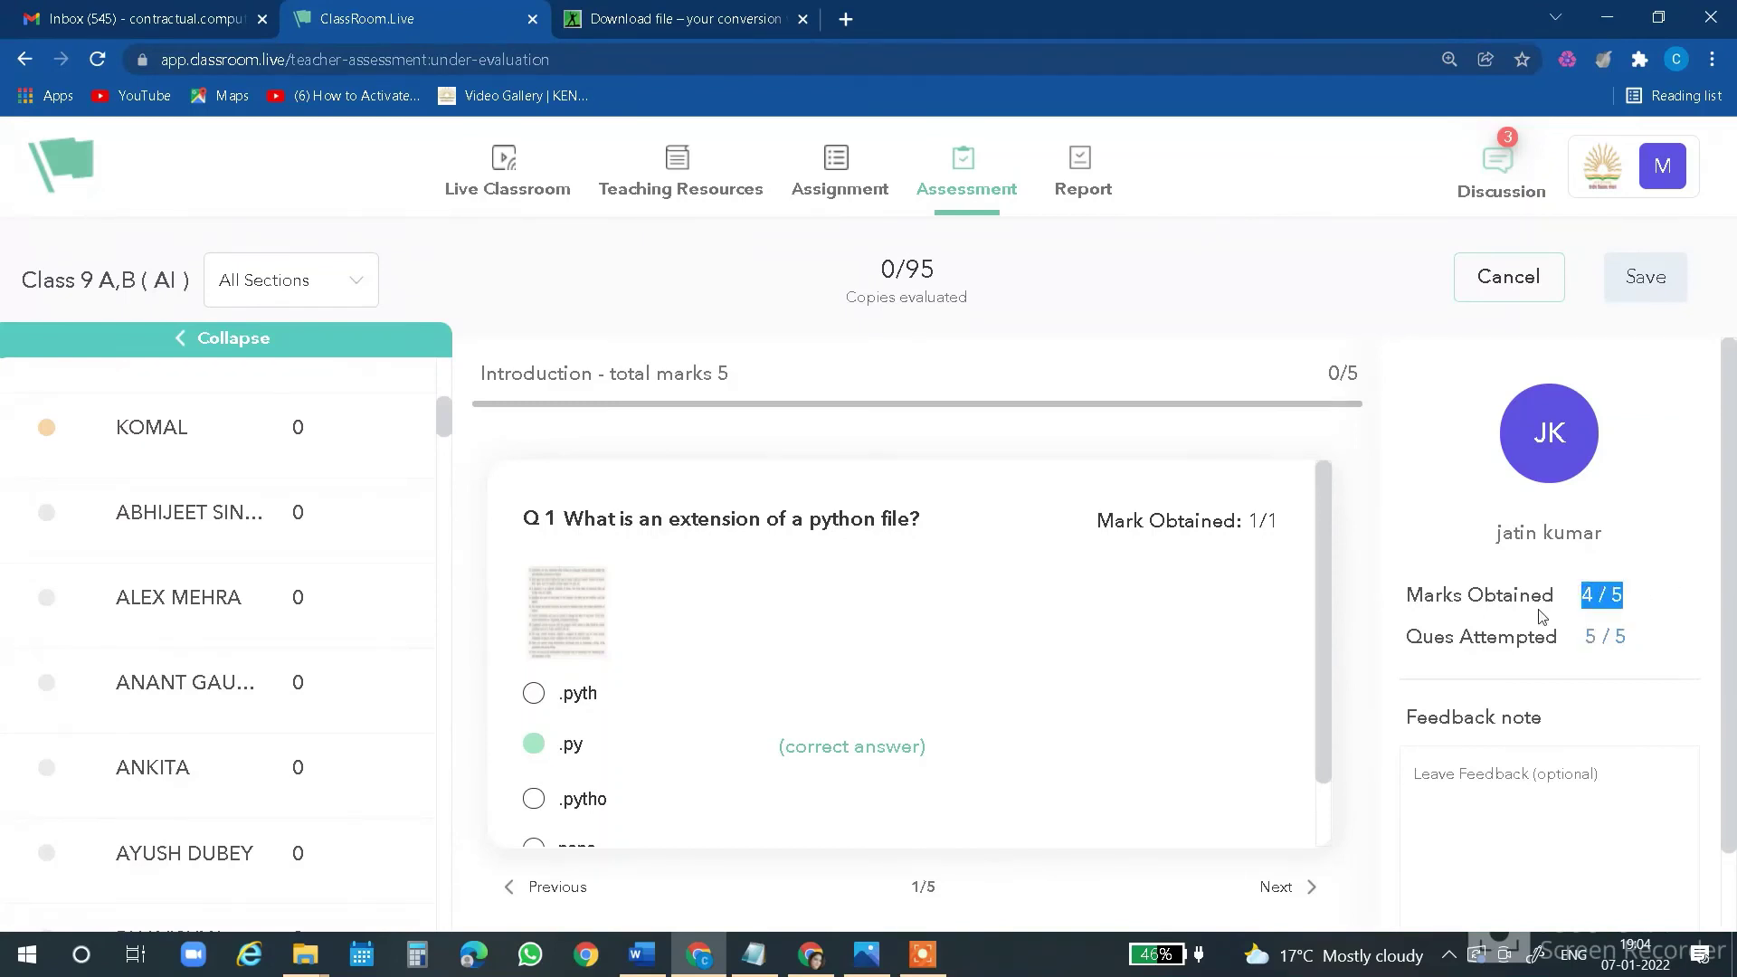
click(1542, 608)
scroll(181, 706, down, 2)
scroll(175, 685, down, 20)
scroll(227, 786, up, 20)
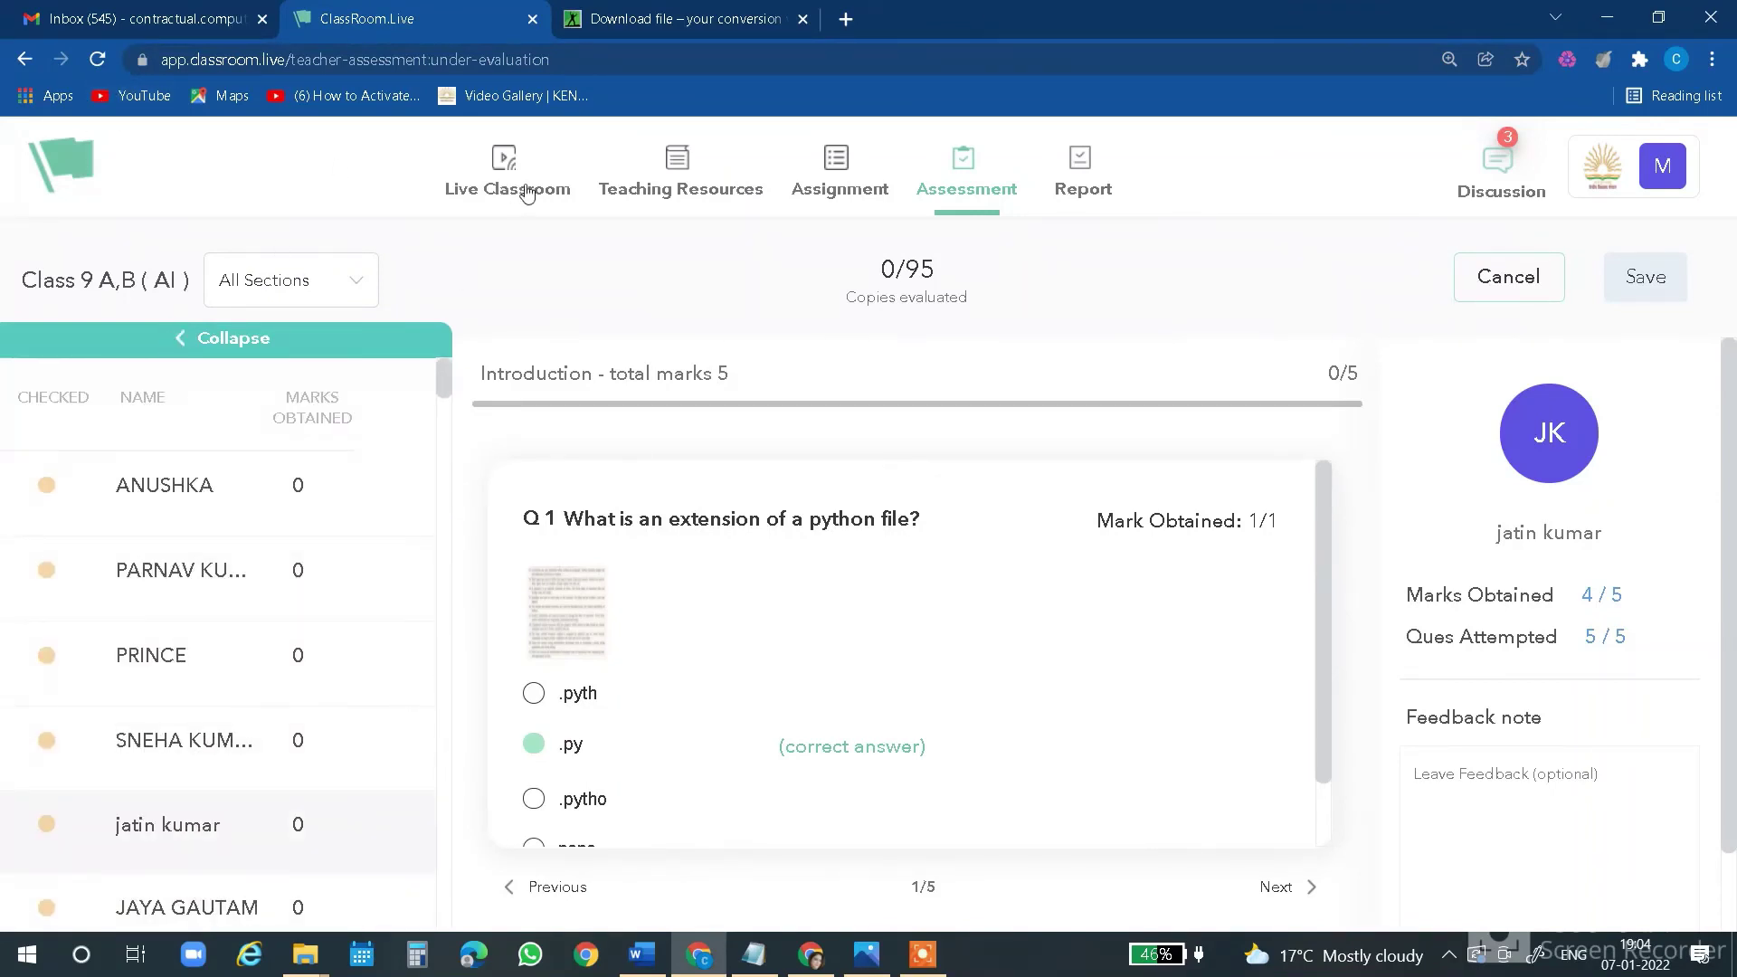
Return to the assessments under evaluation and highlight the AI assessment's received answer sheet count and exam duration
click(960, 195)
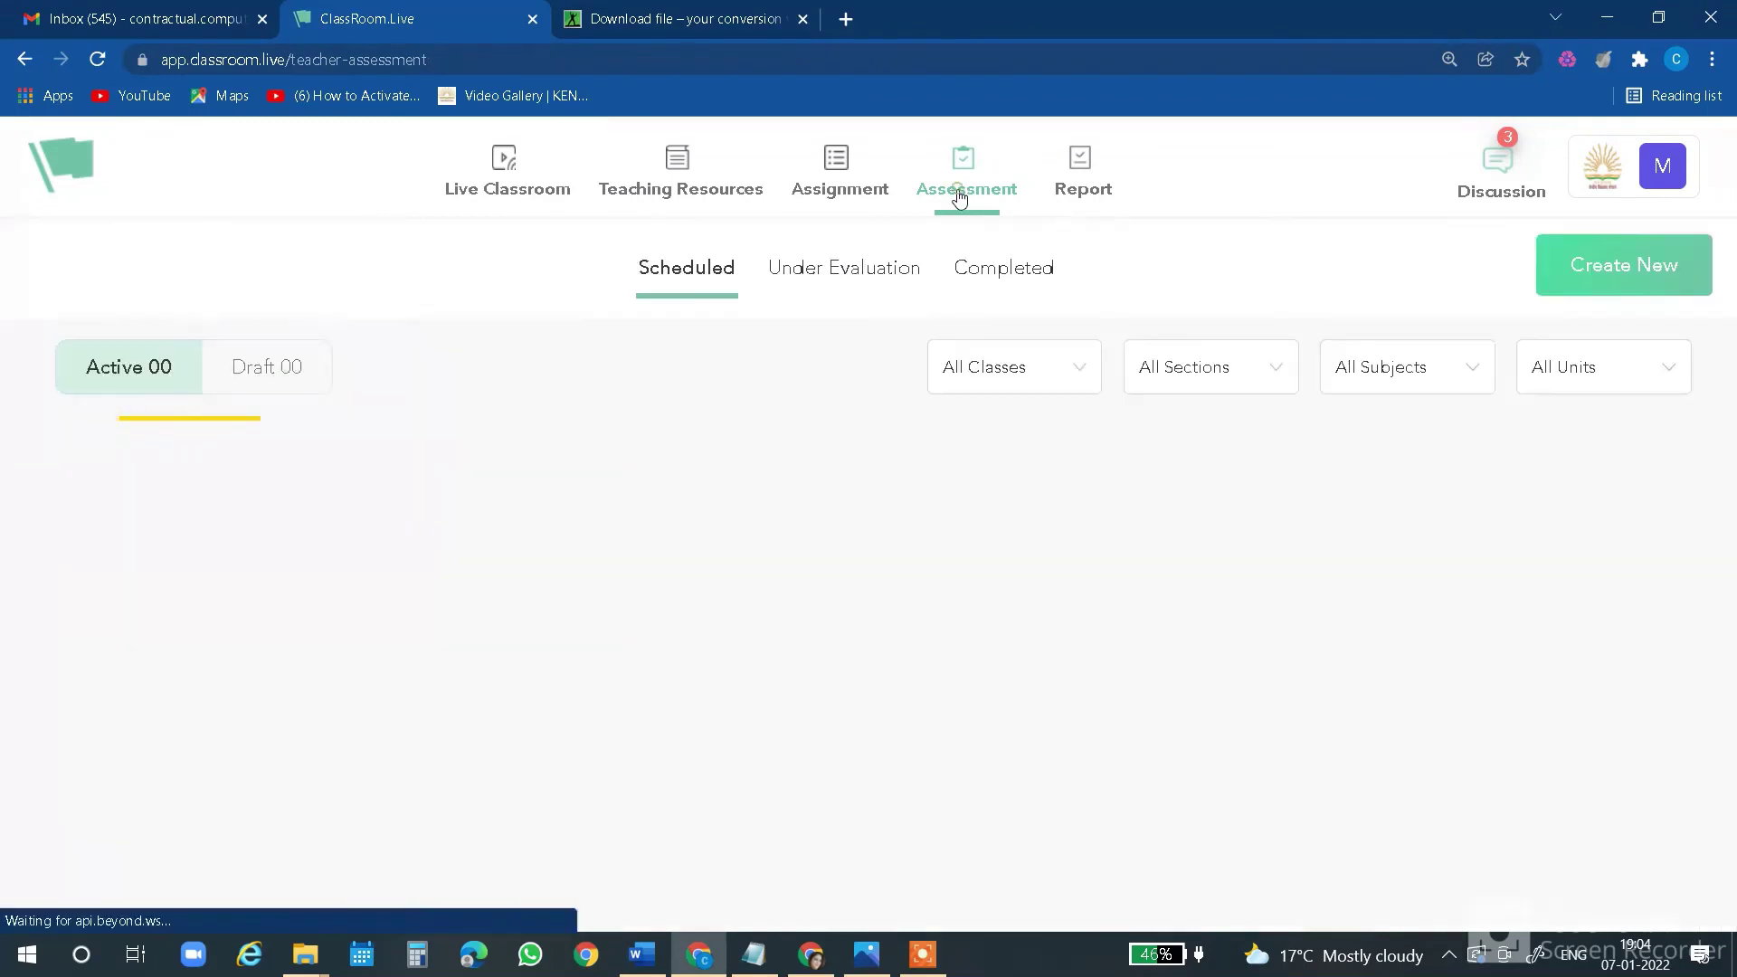
click(267, 364)
click(844, 274)
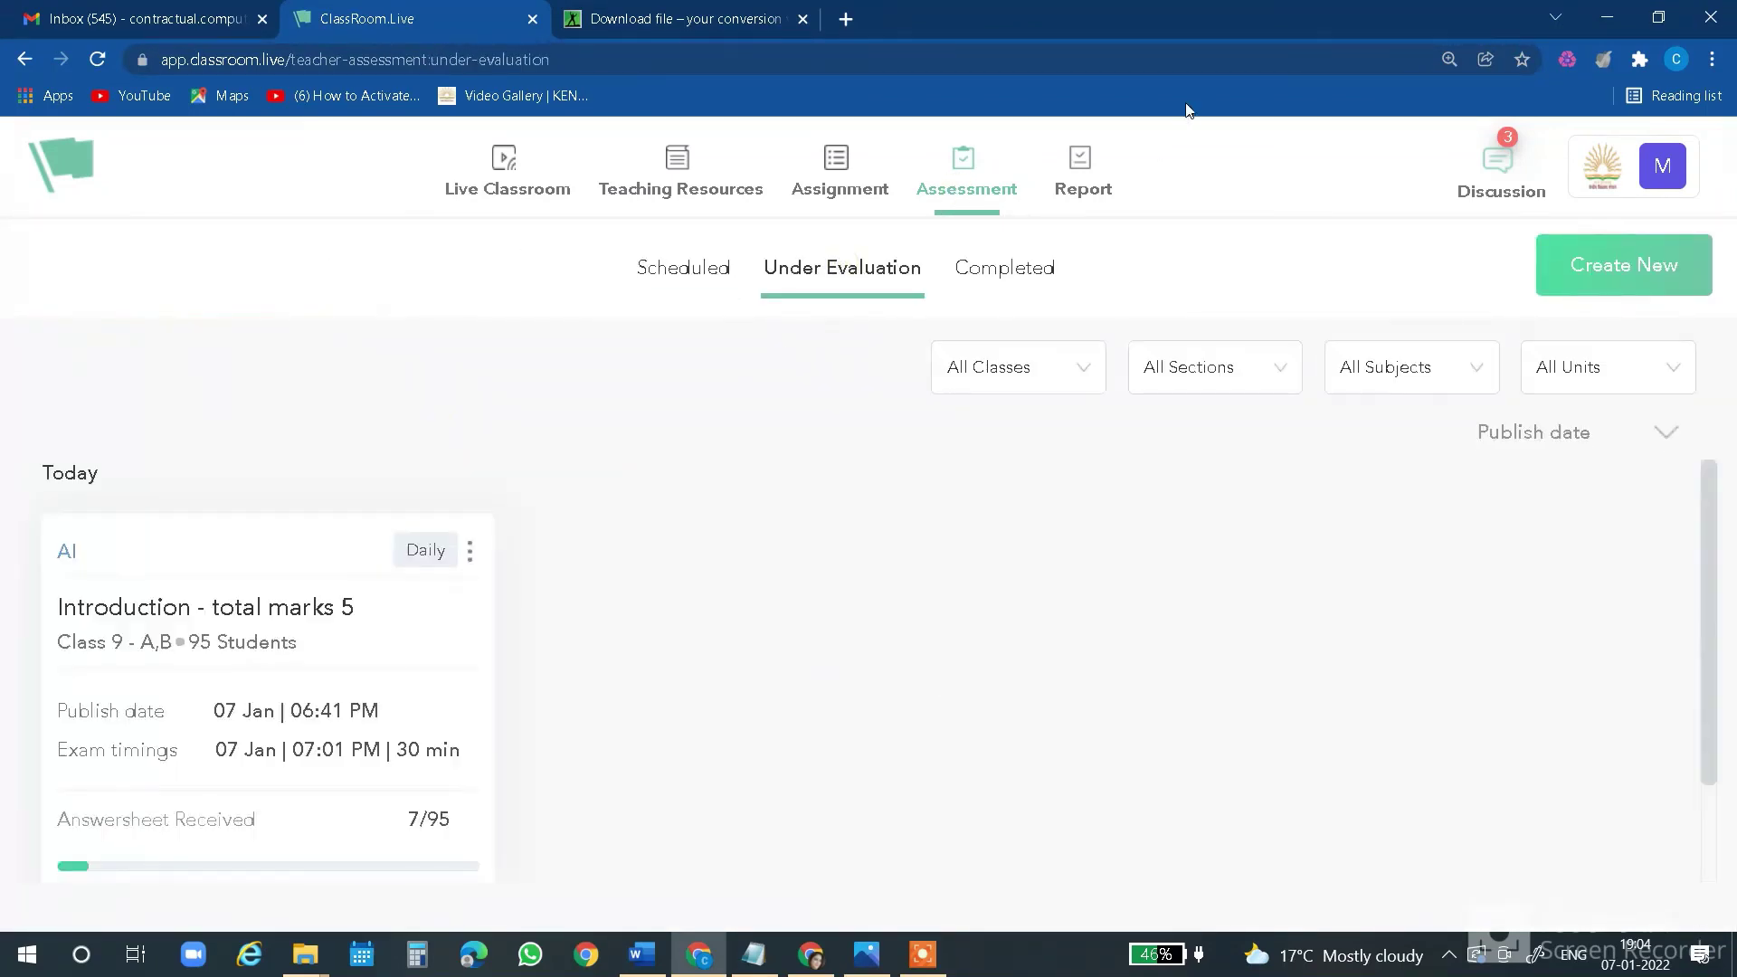
scroll(328, 863, down, 1)
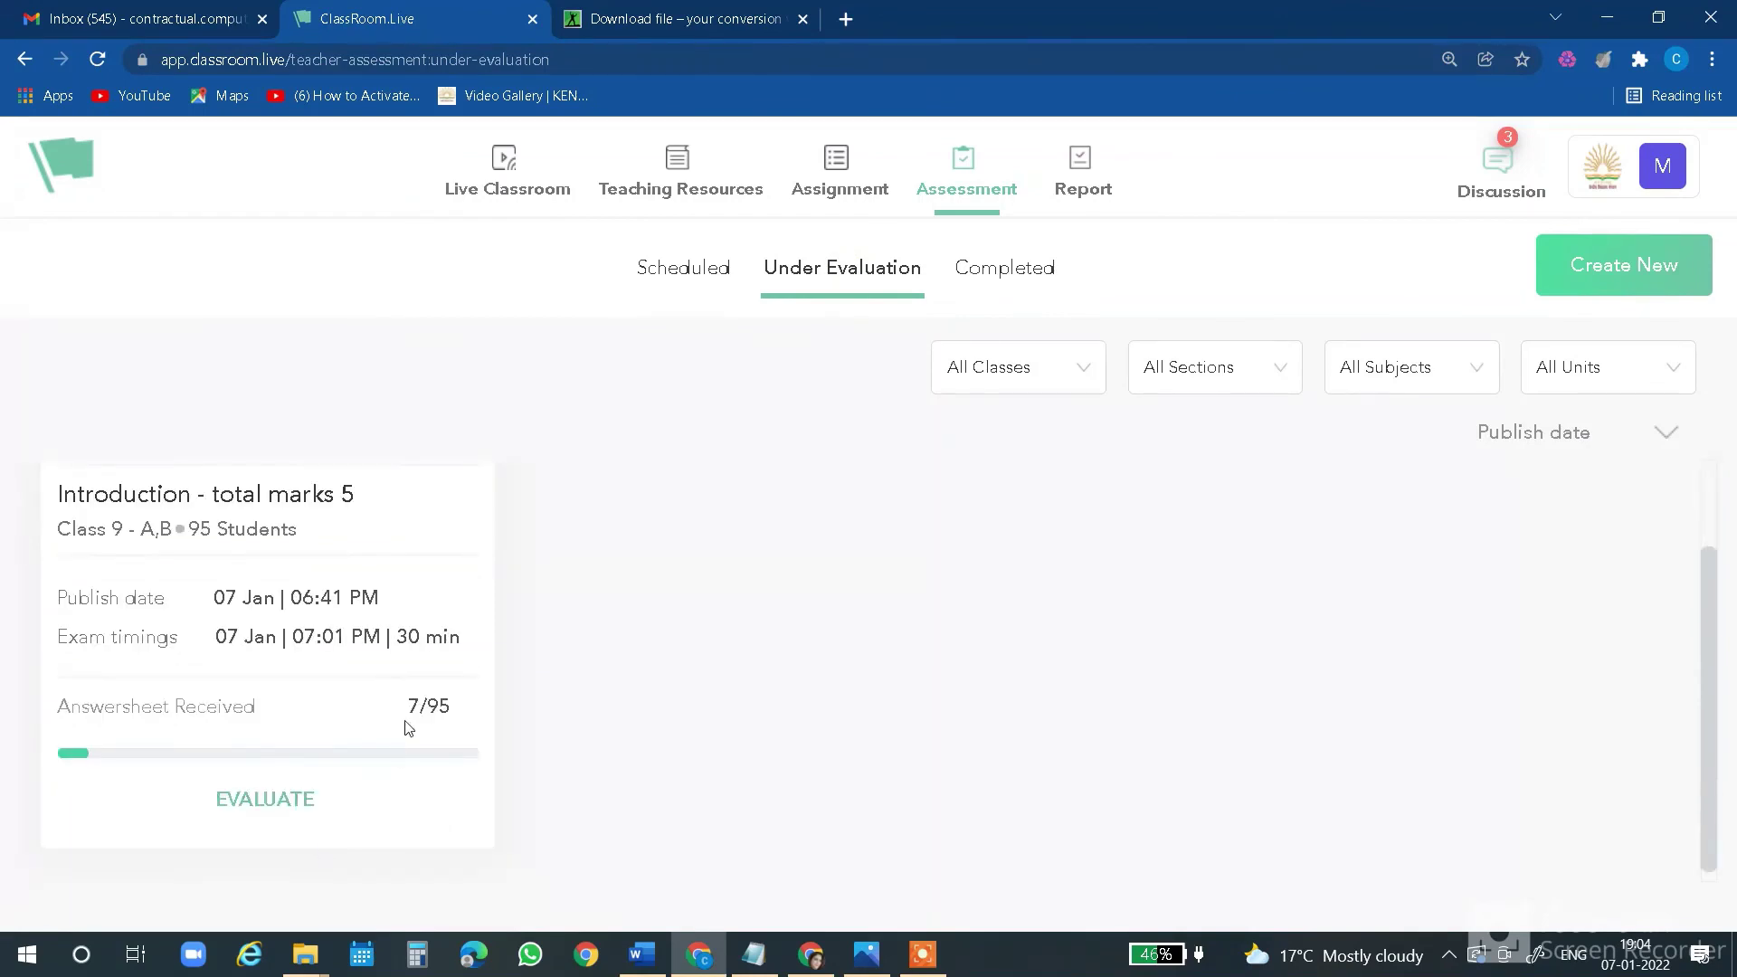
drag(398, 709, 451, 707)
click(401, 723)
drag(408, 634, 470, 643)
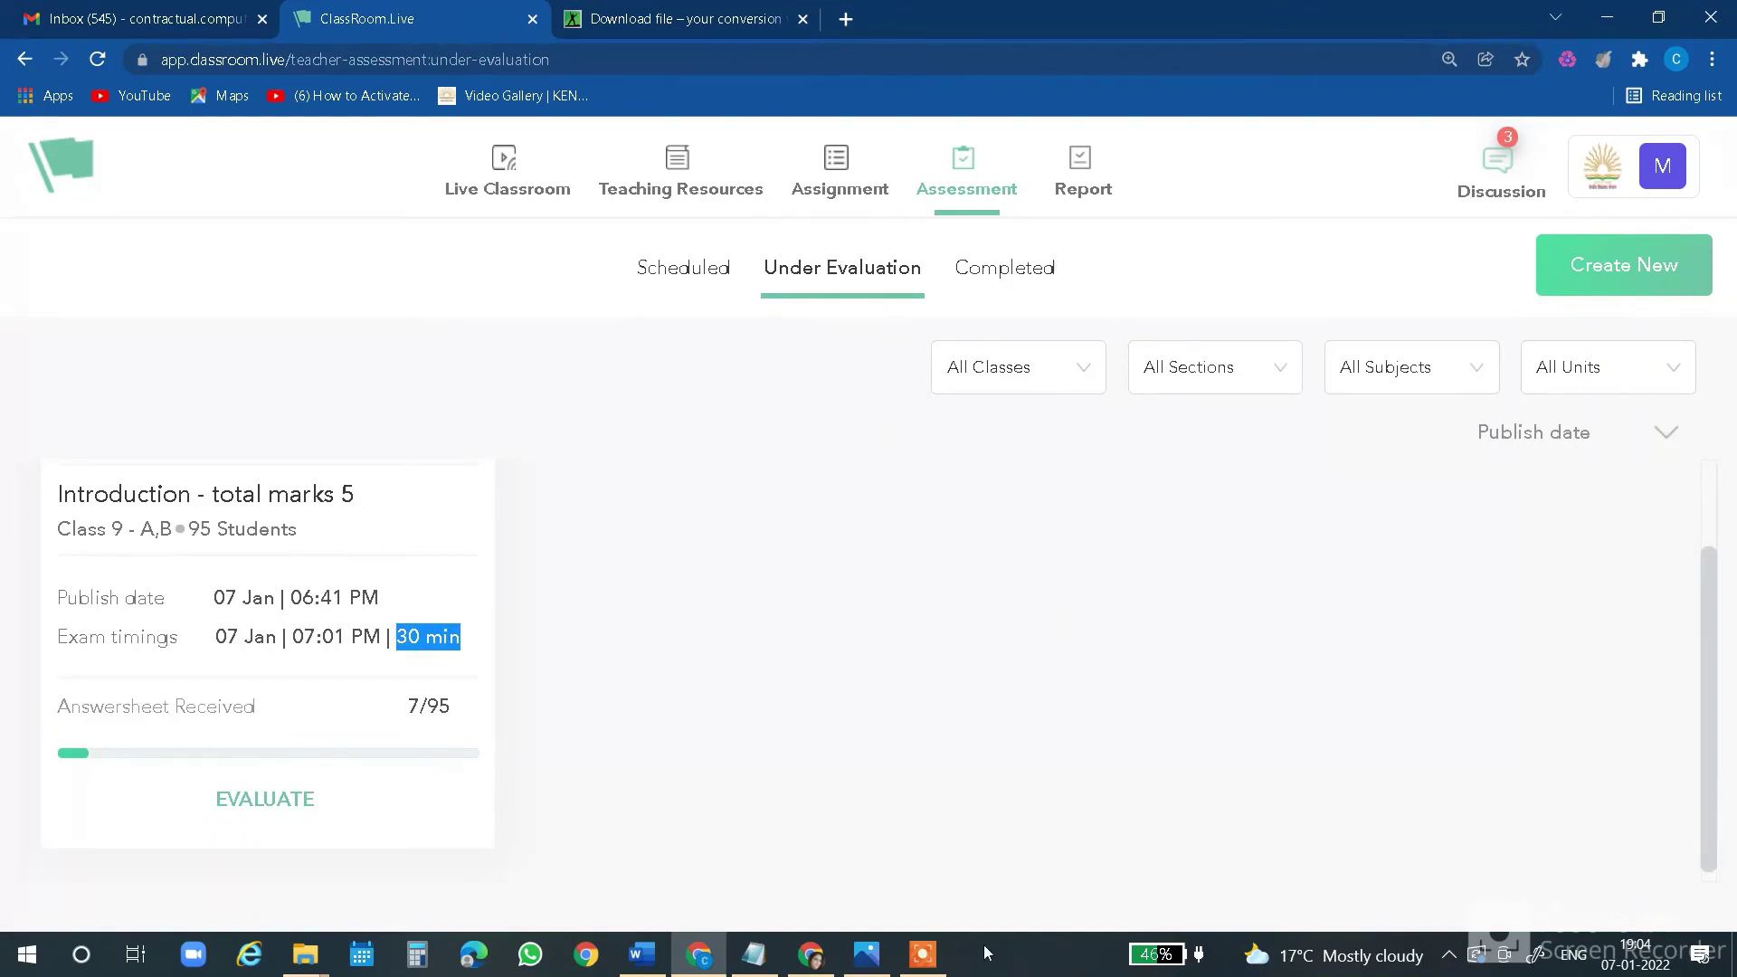
click(923, 953)
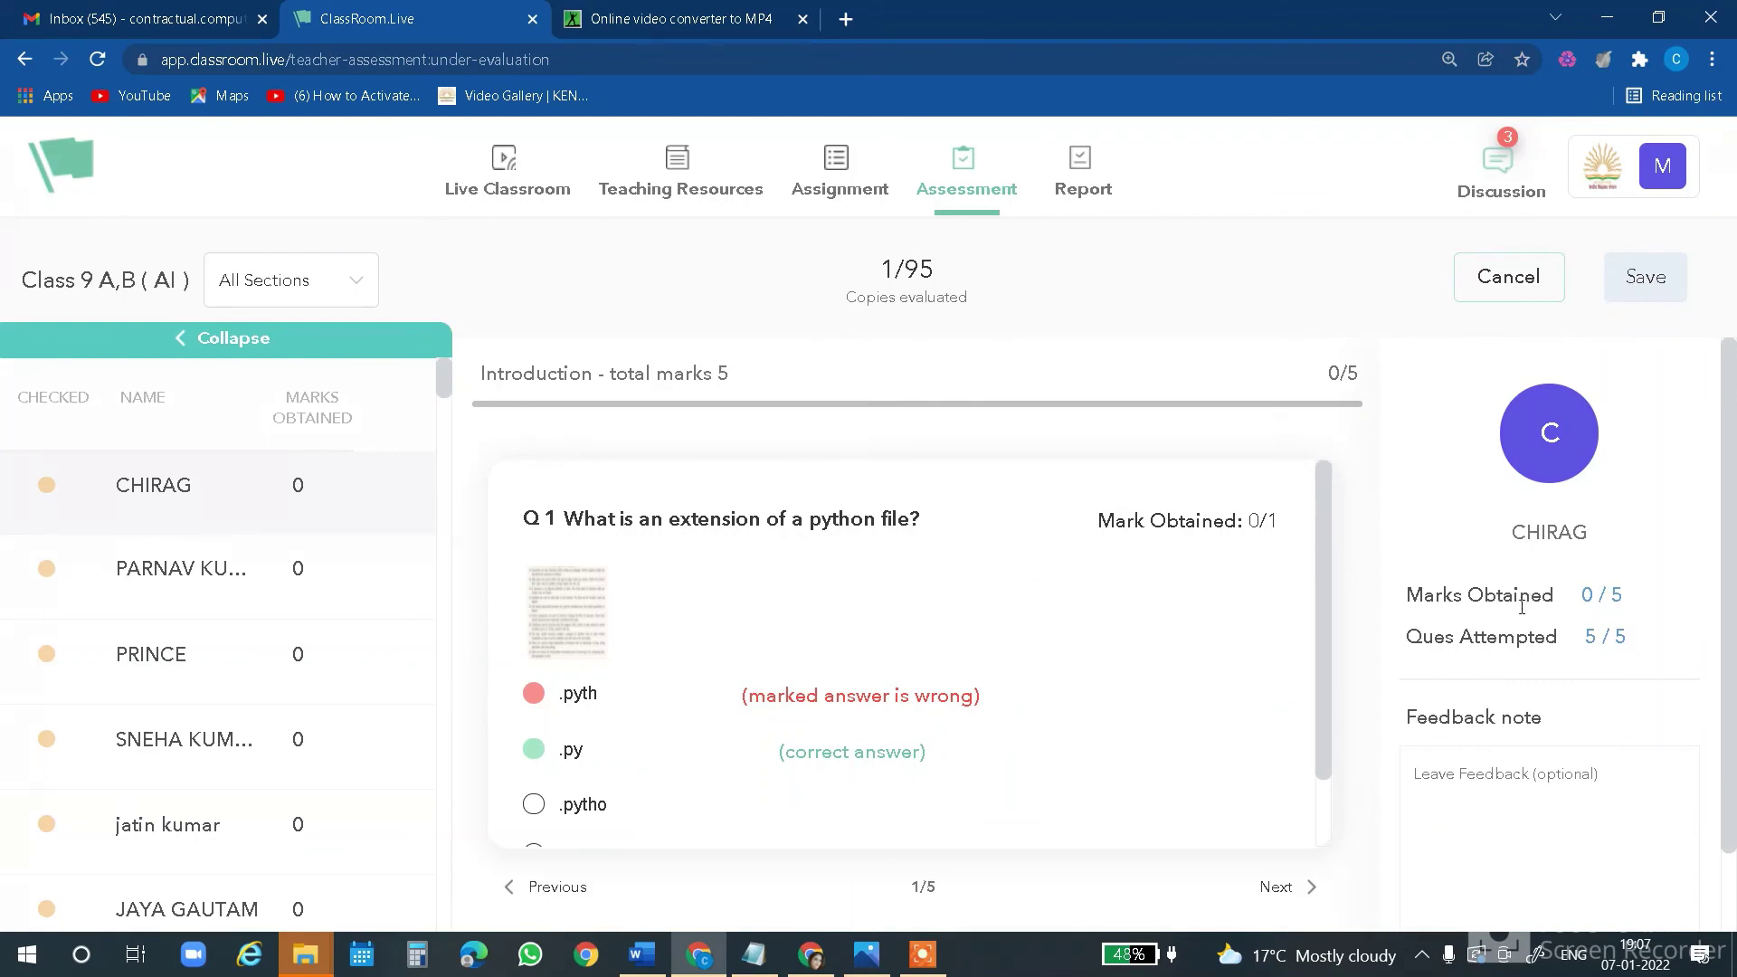
Check the selected student's marks and attempted questions, and page through the answers up to question 4
drag(1588, 637, 1628, 598)
scroll(857, 742, down, 1)
scroll(844, 748, up, 2)
click(1275, 886)
click(1275, 887)
click(1275, 887)
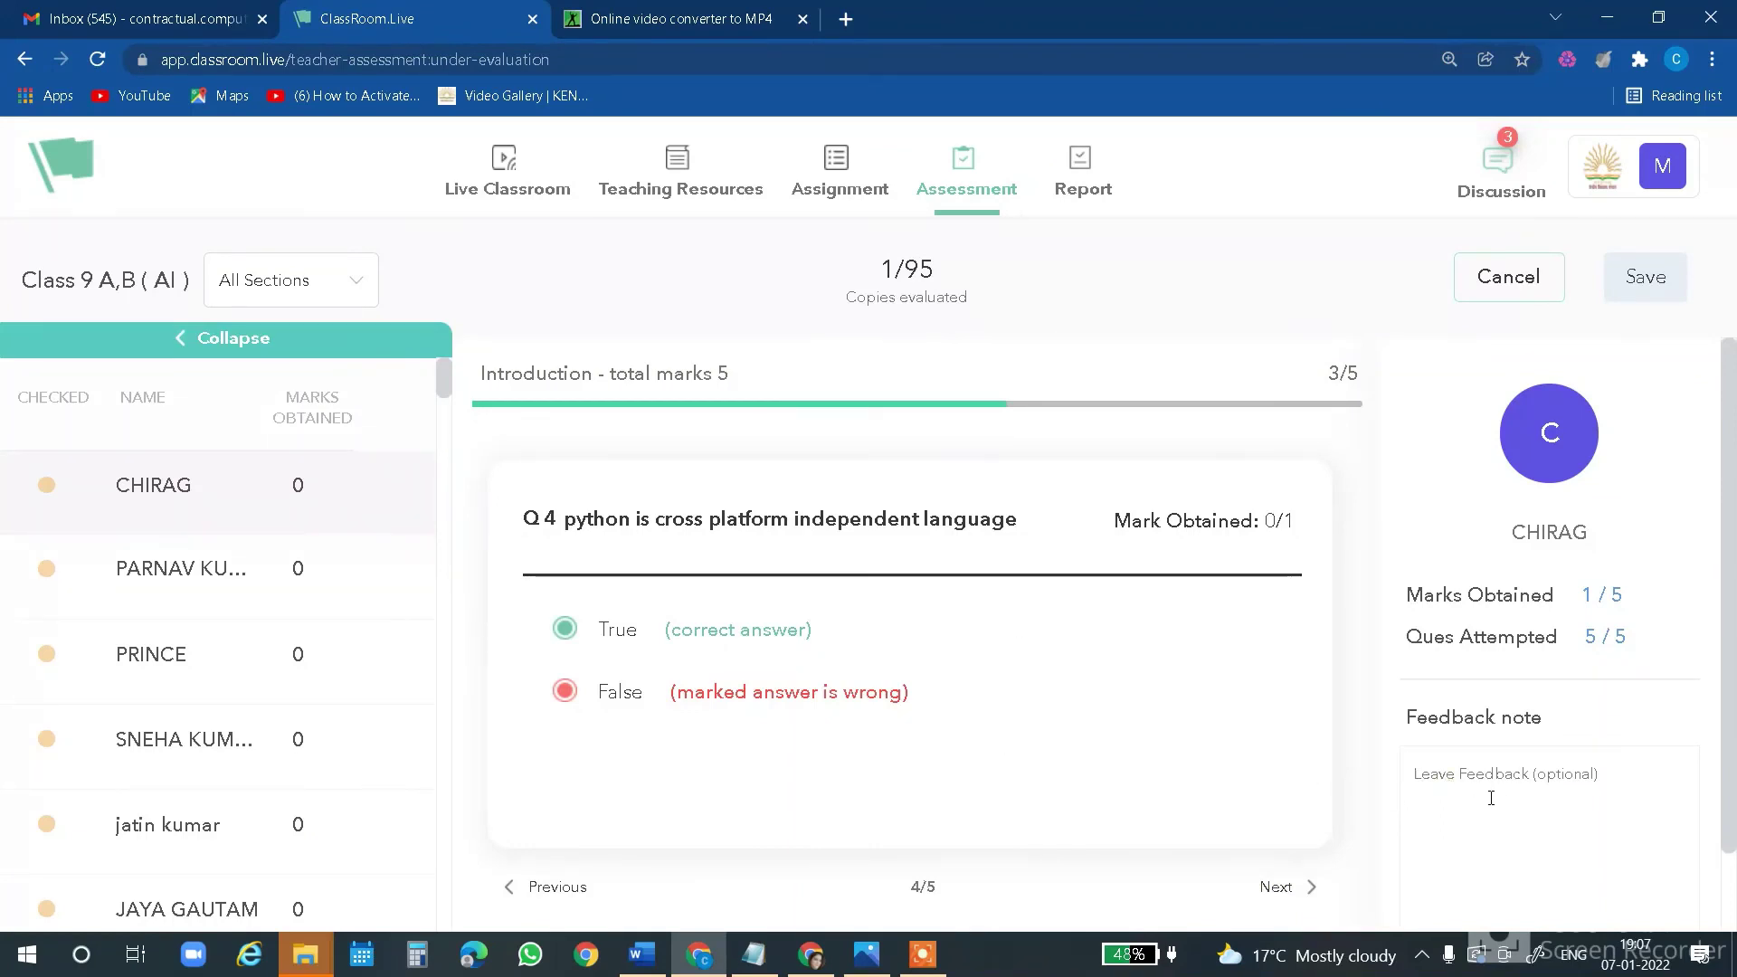
Enter the feedback note "need to work hard" for the selected student and save the evaluation
text(need to work 3)
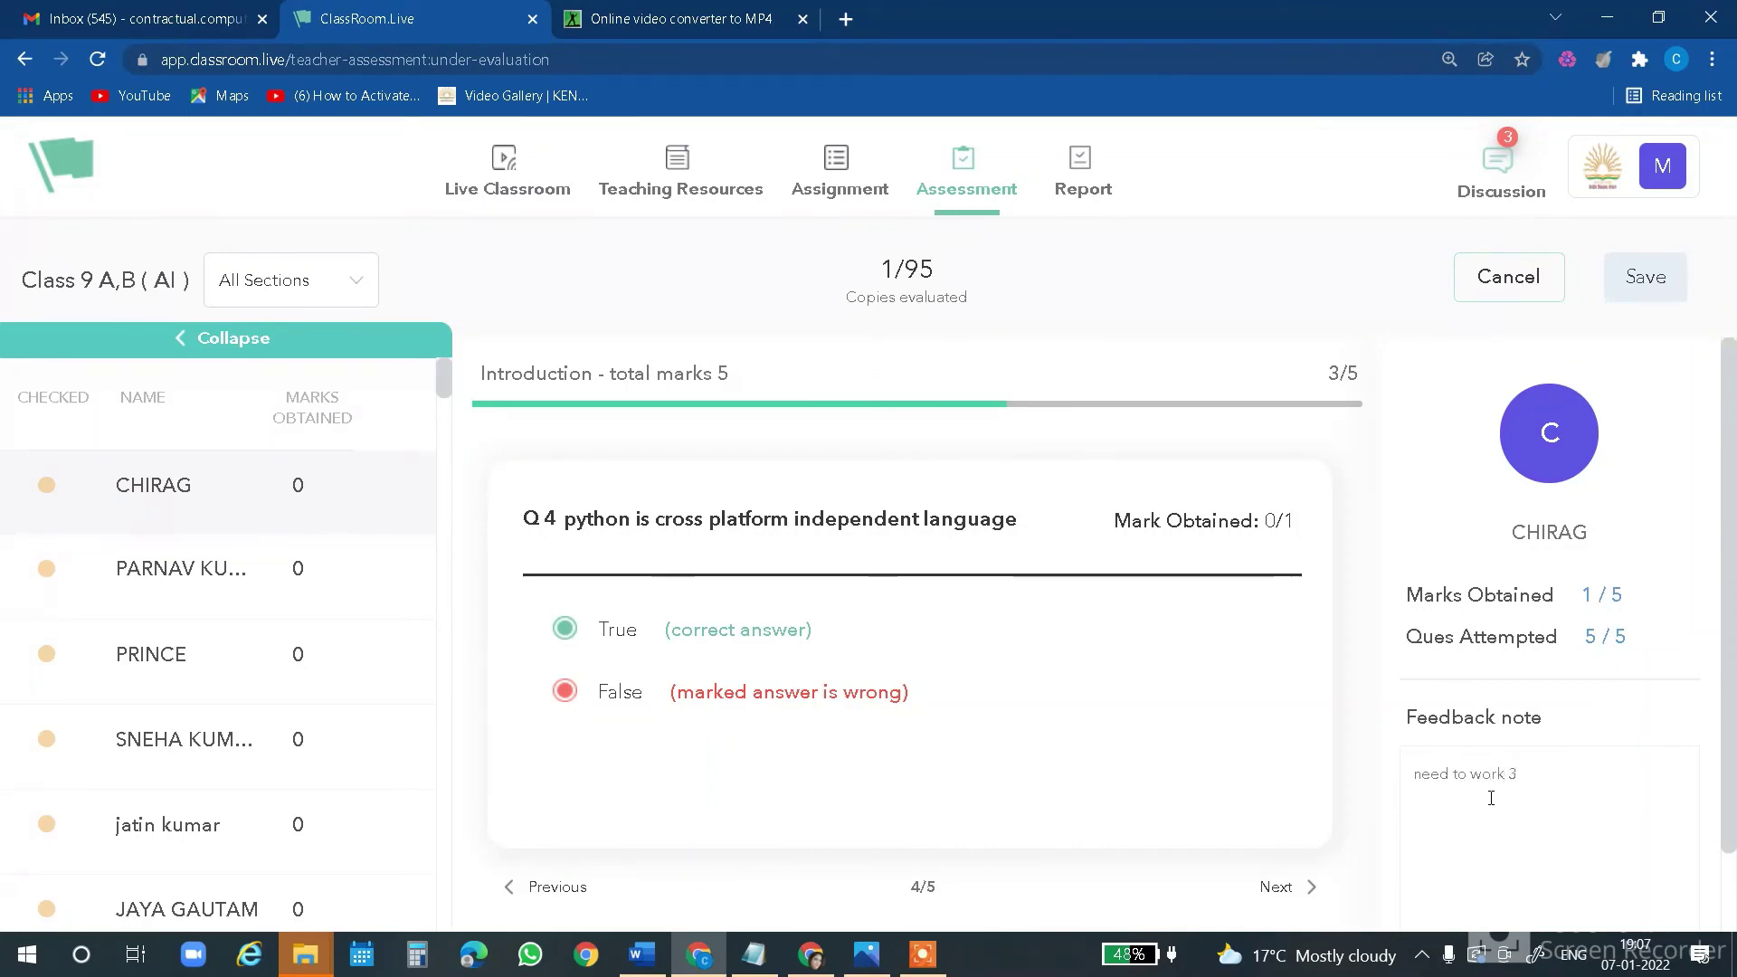
key(BackSpace)
text(hard)
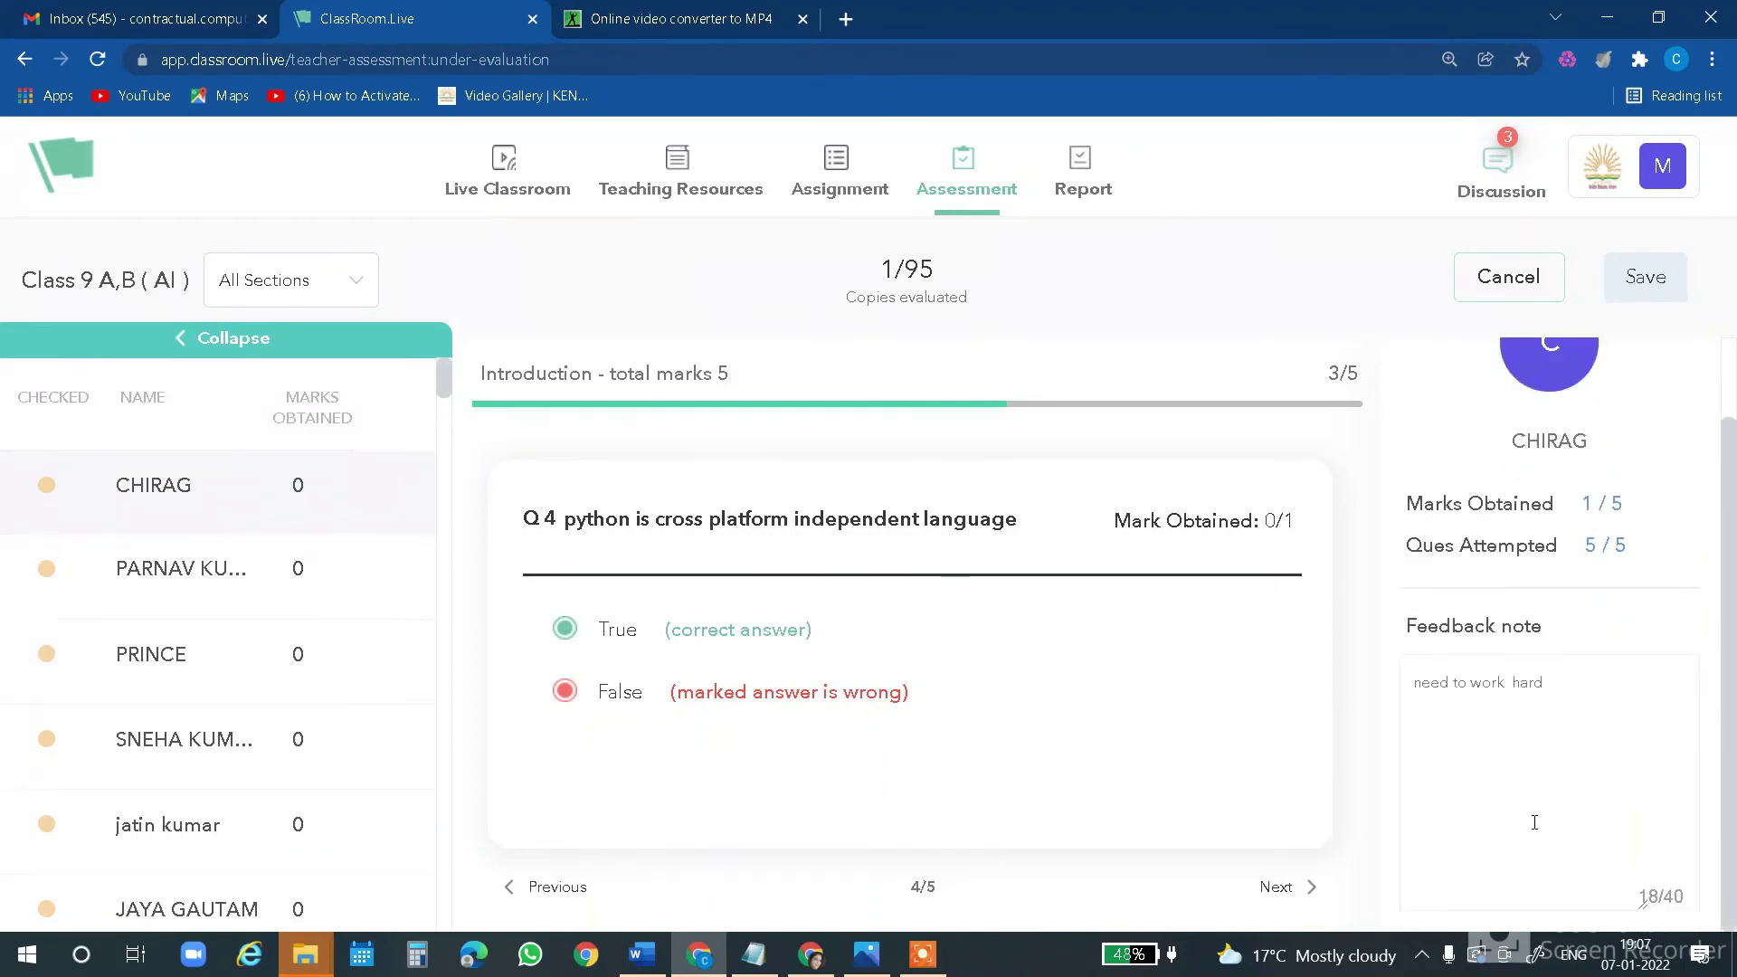
click(1651, 286)
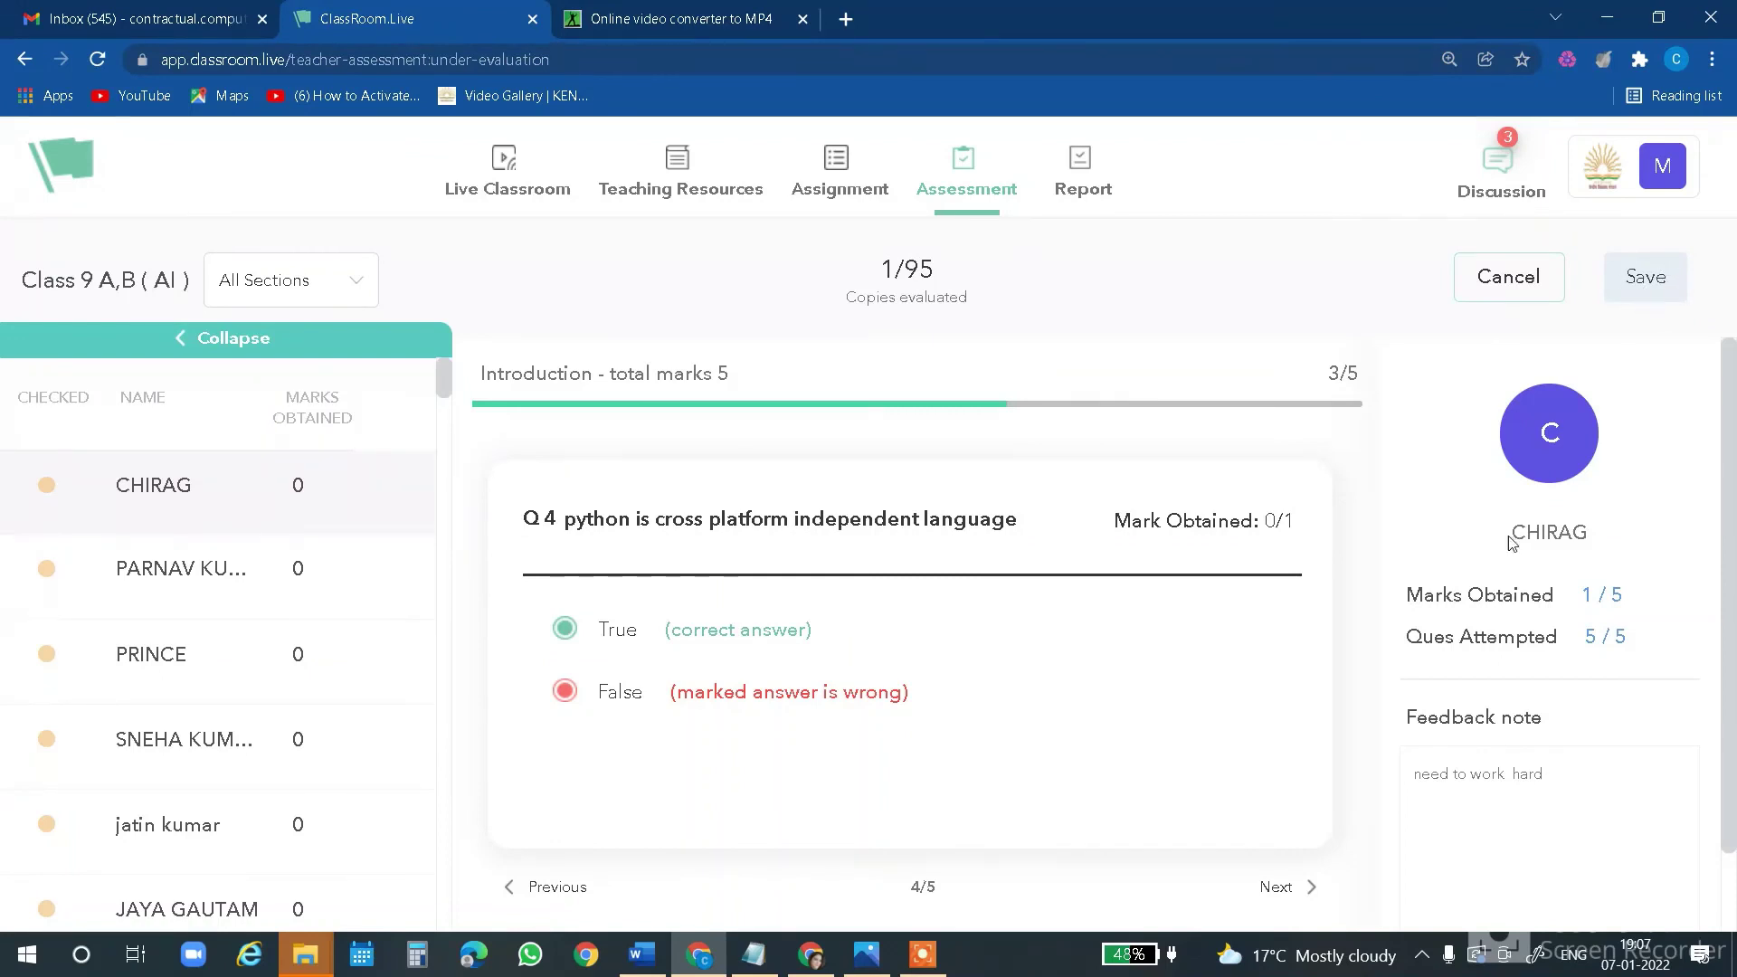
triple_click(1414, 774)
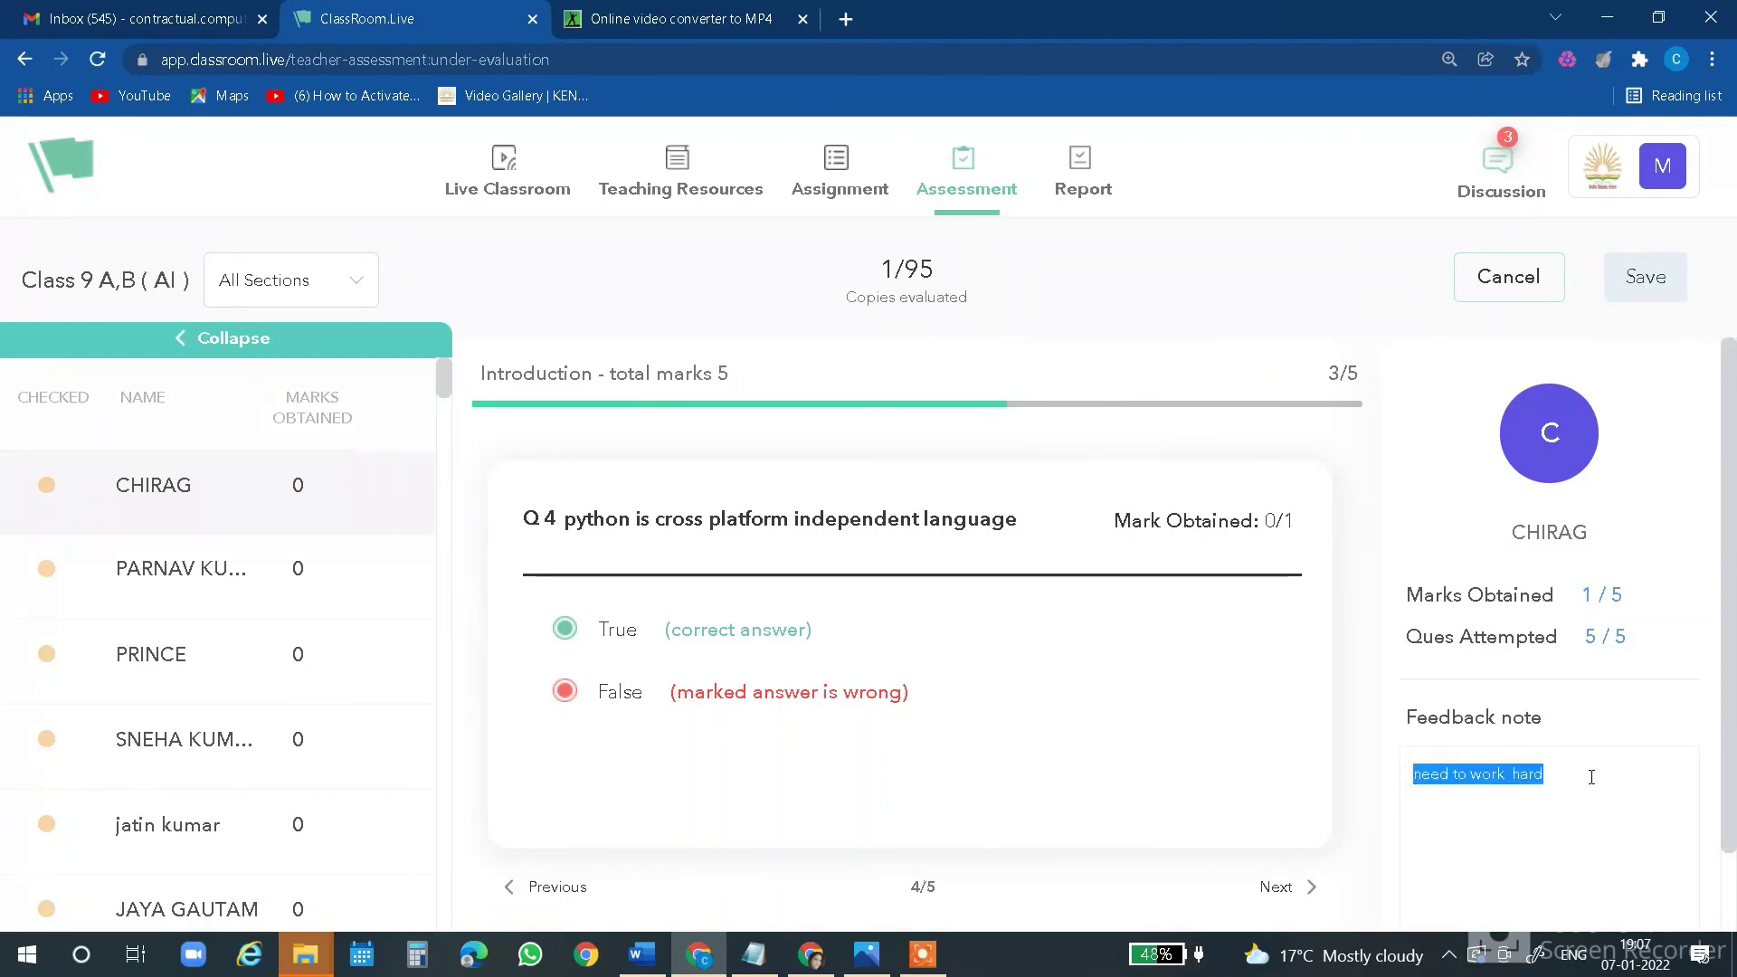
click(1589, 776)
click(1646, 276)
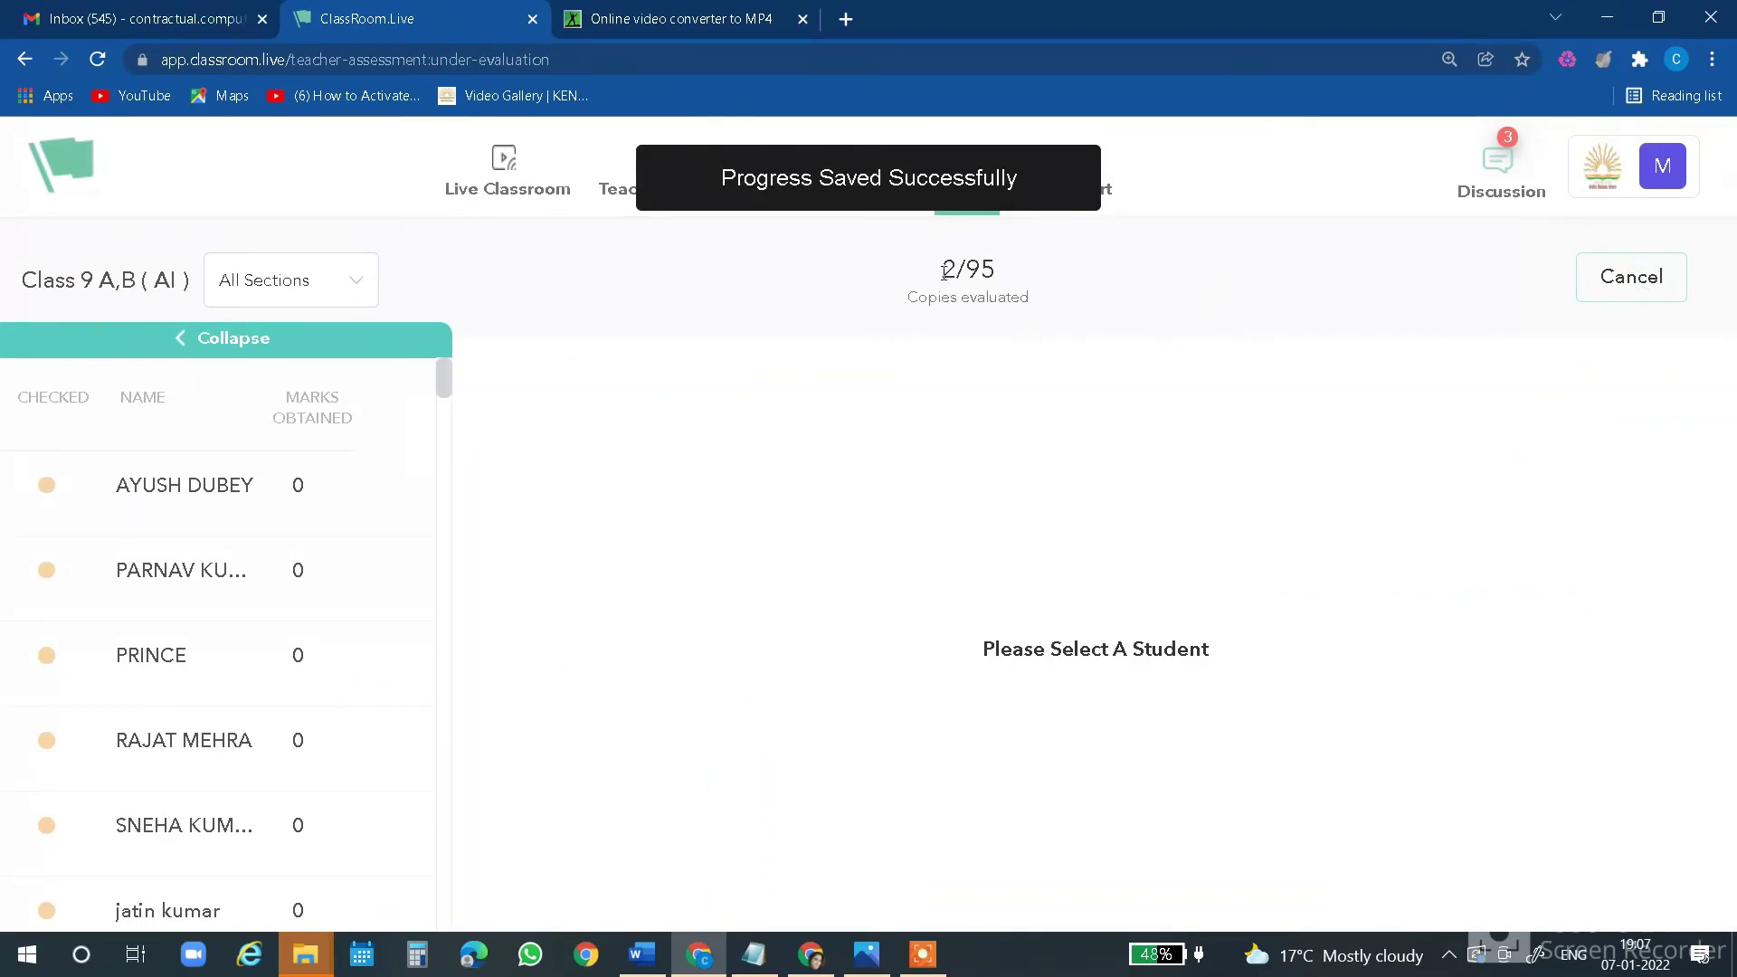
Highlight the number of copies evaluated and view the evaluated students at the end of the list
drag(941, 269, 1058, 307)
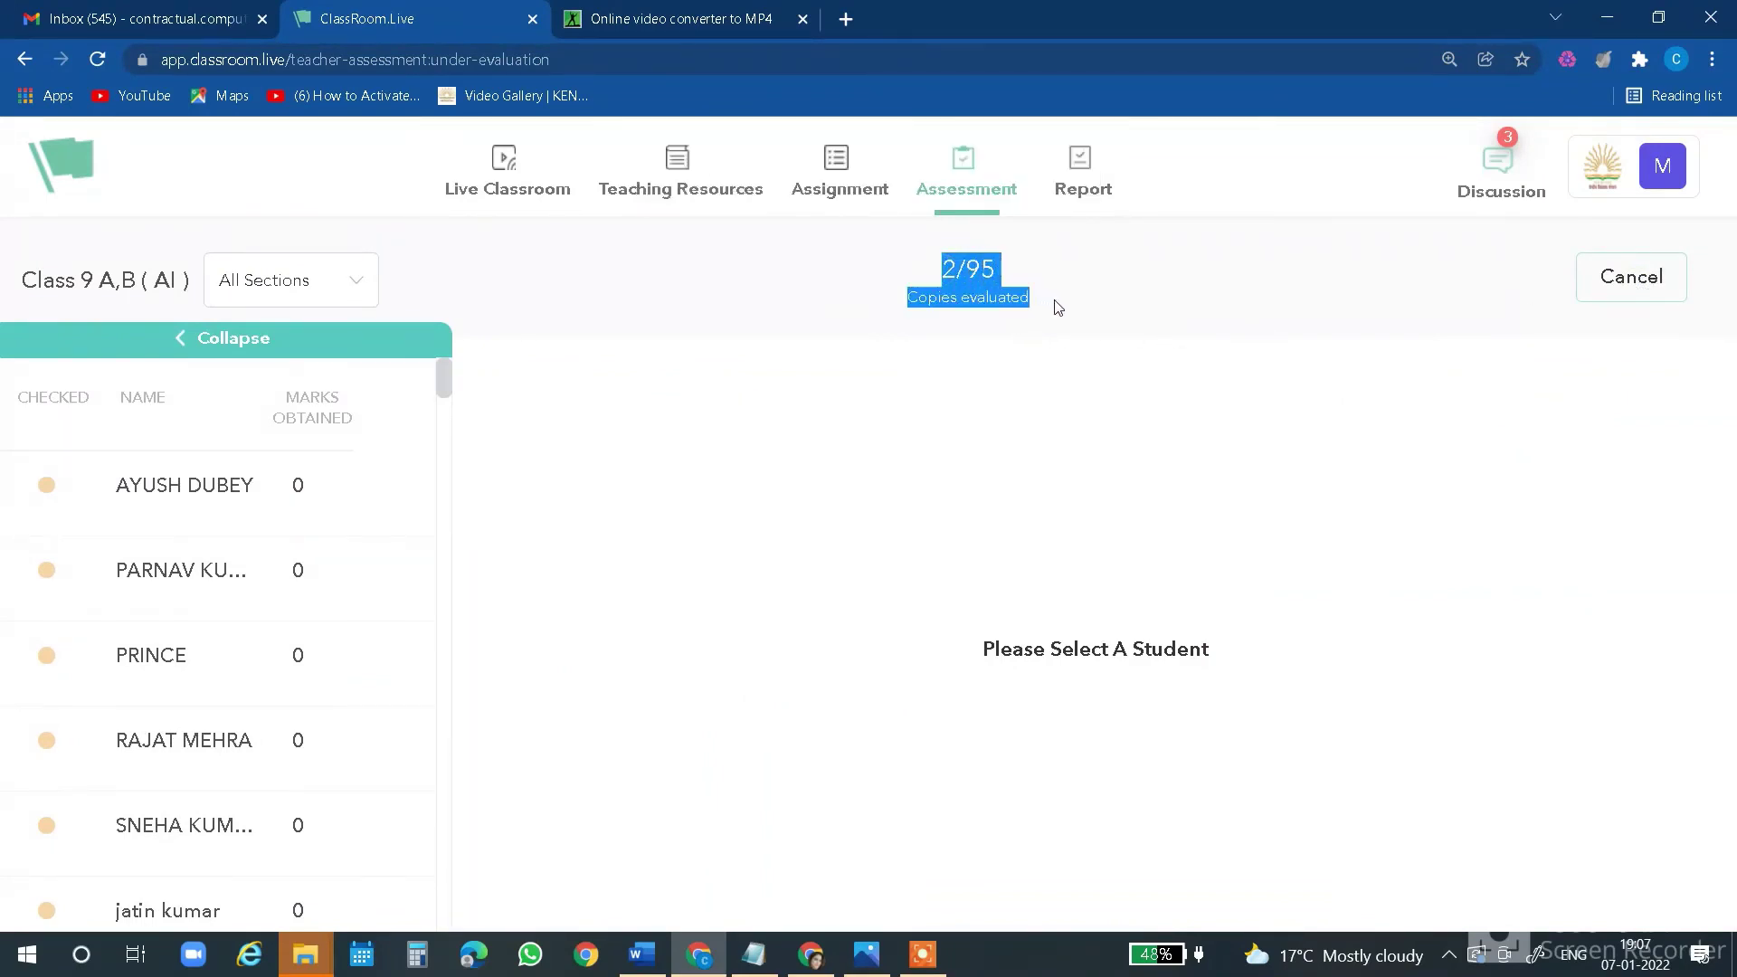
drag(441, 367, 435, 913)
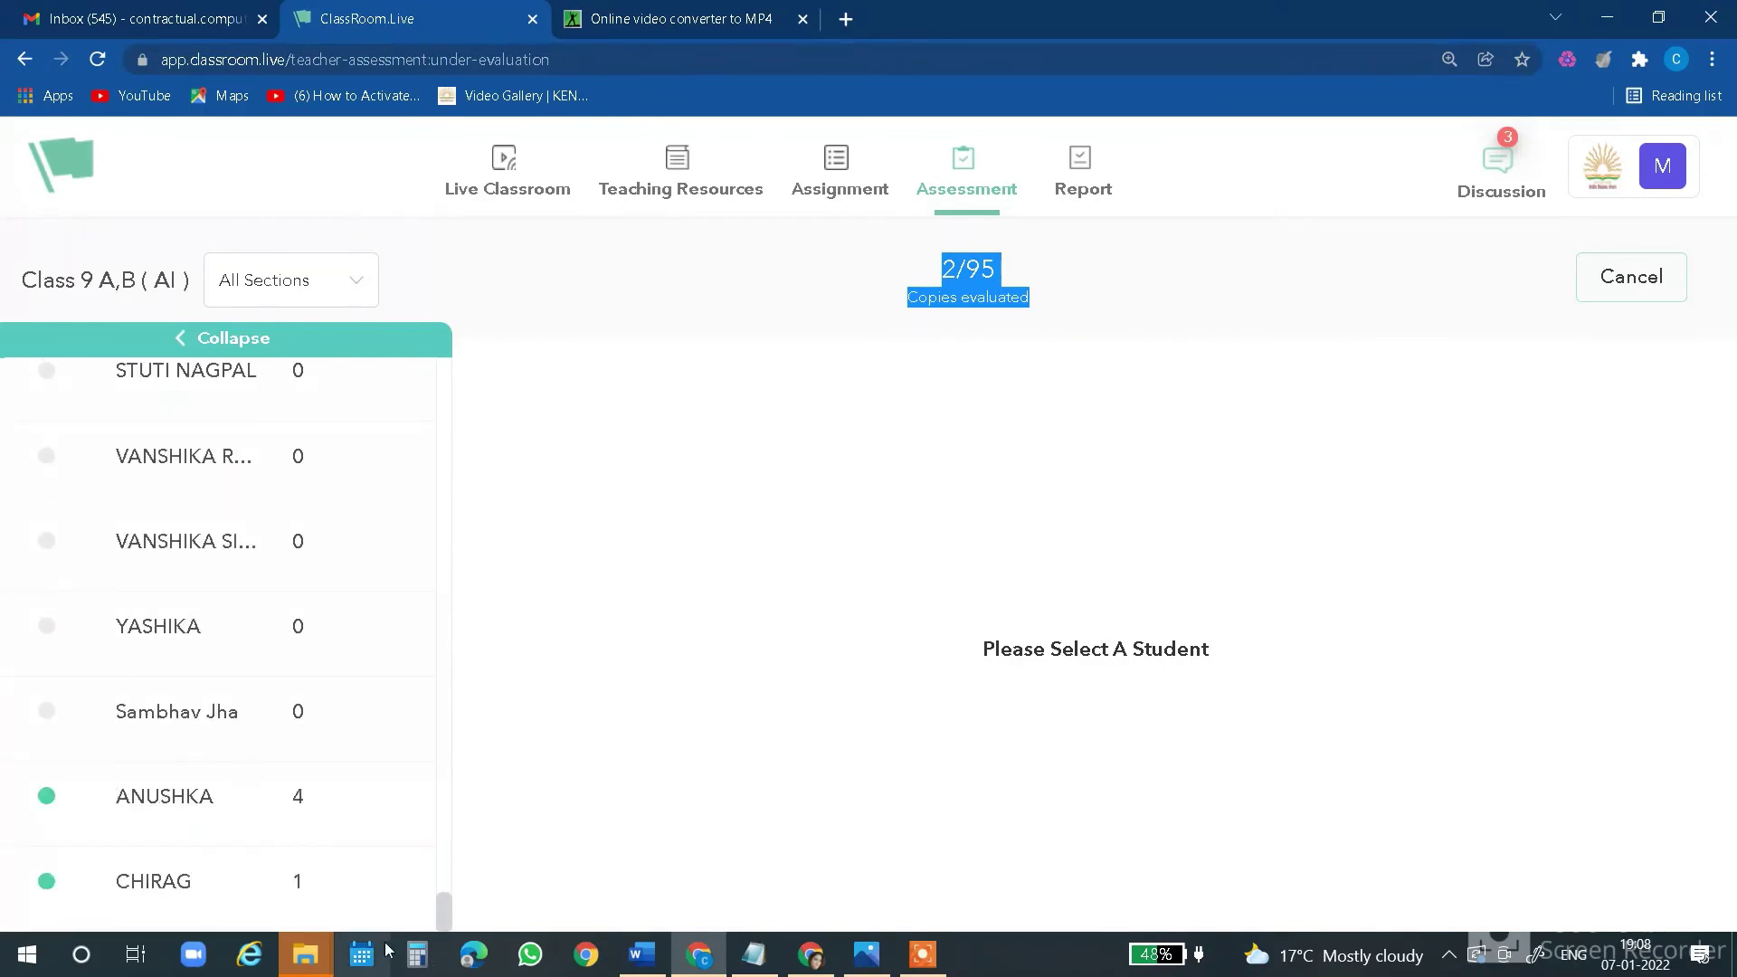
Compare the marks, answers and feedback notes of the two evaluated students at the end of the list
click(172, 800)
click(162, 892)
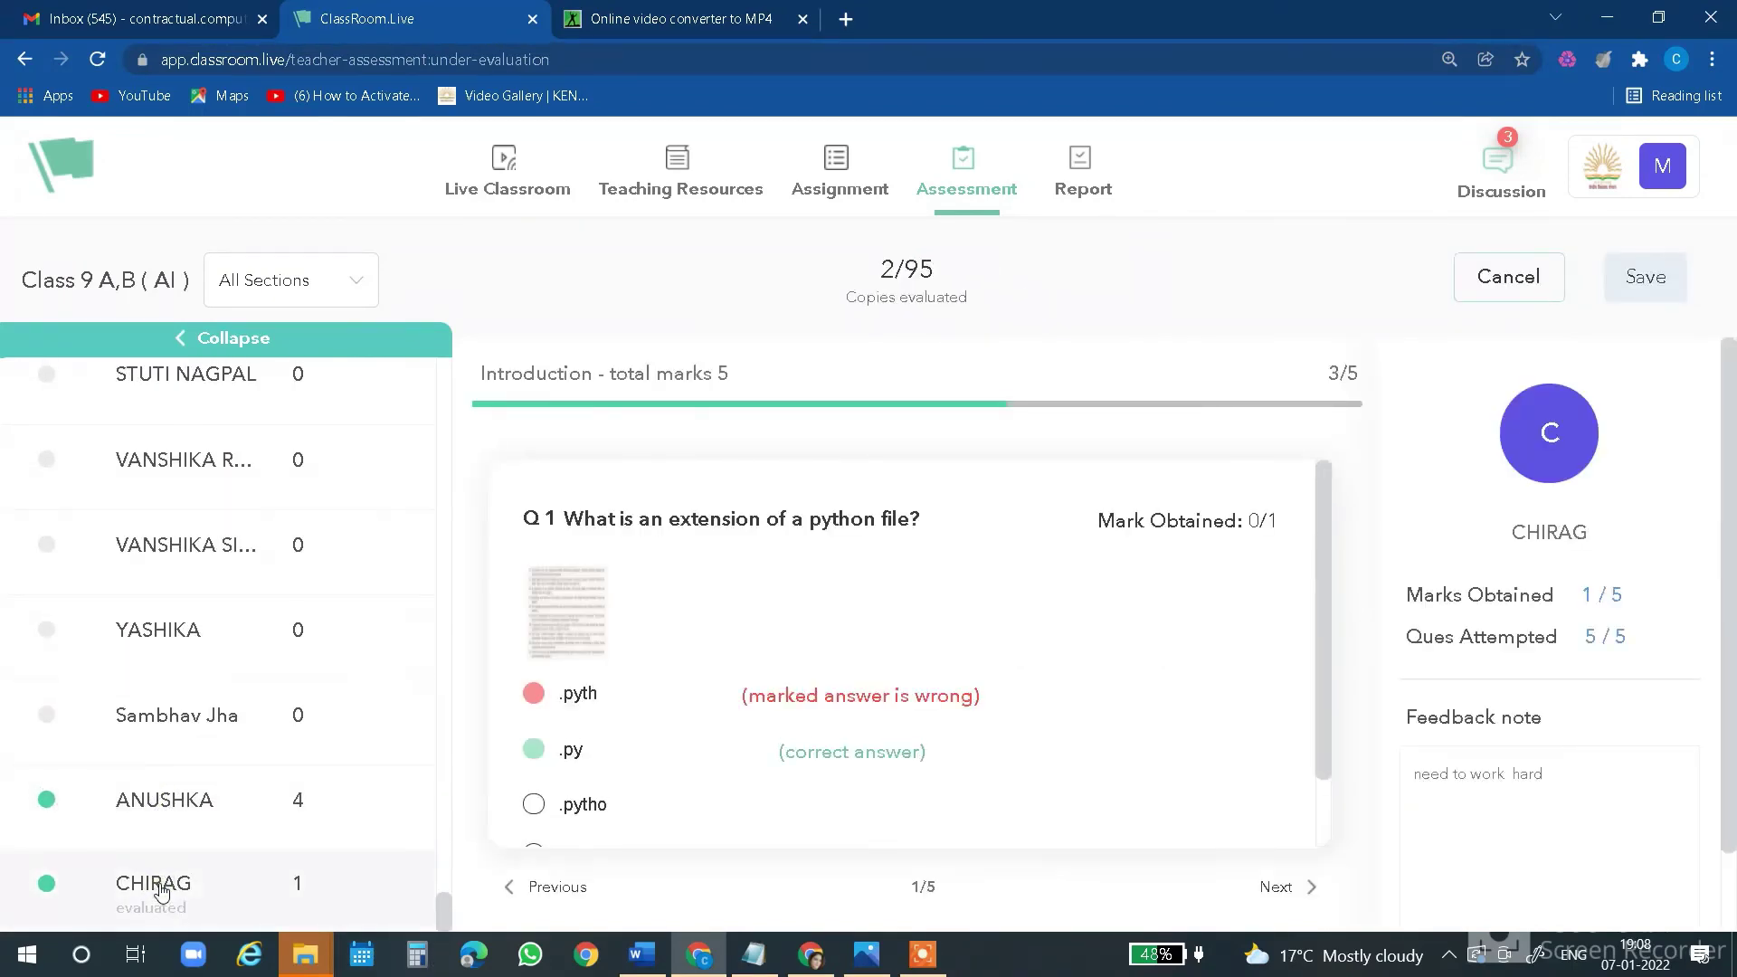
click(164, 798)
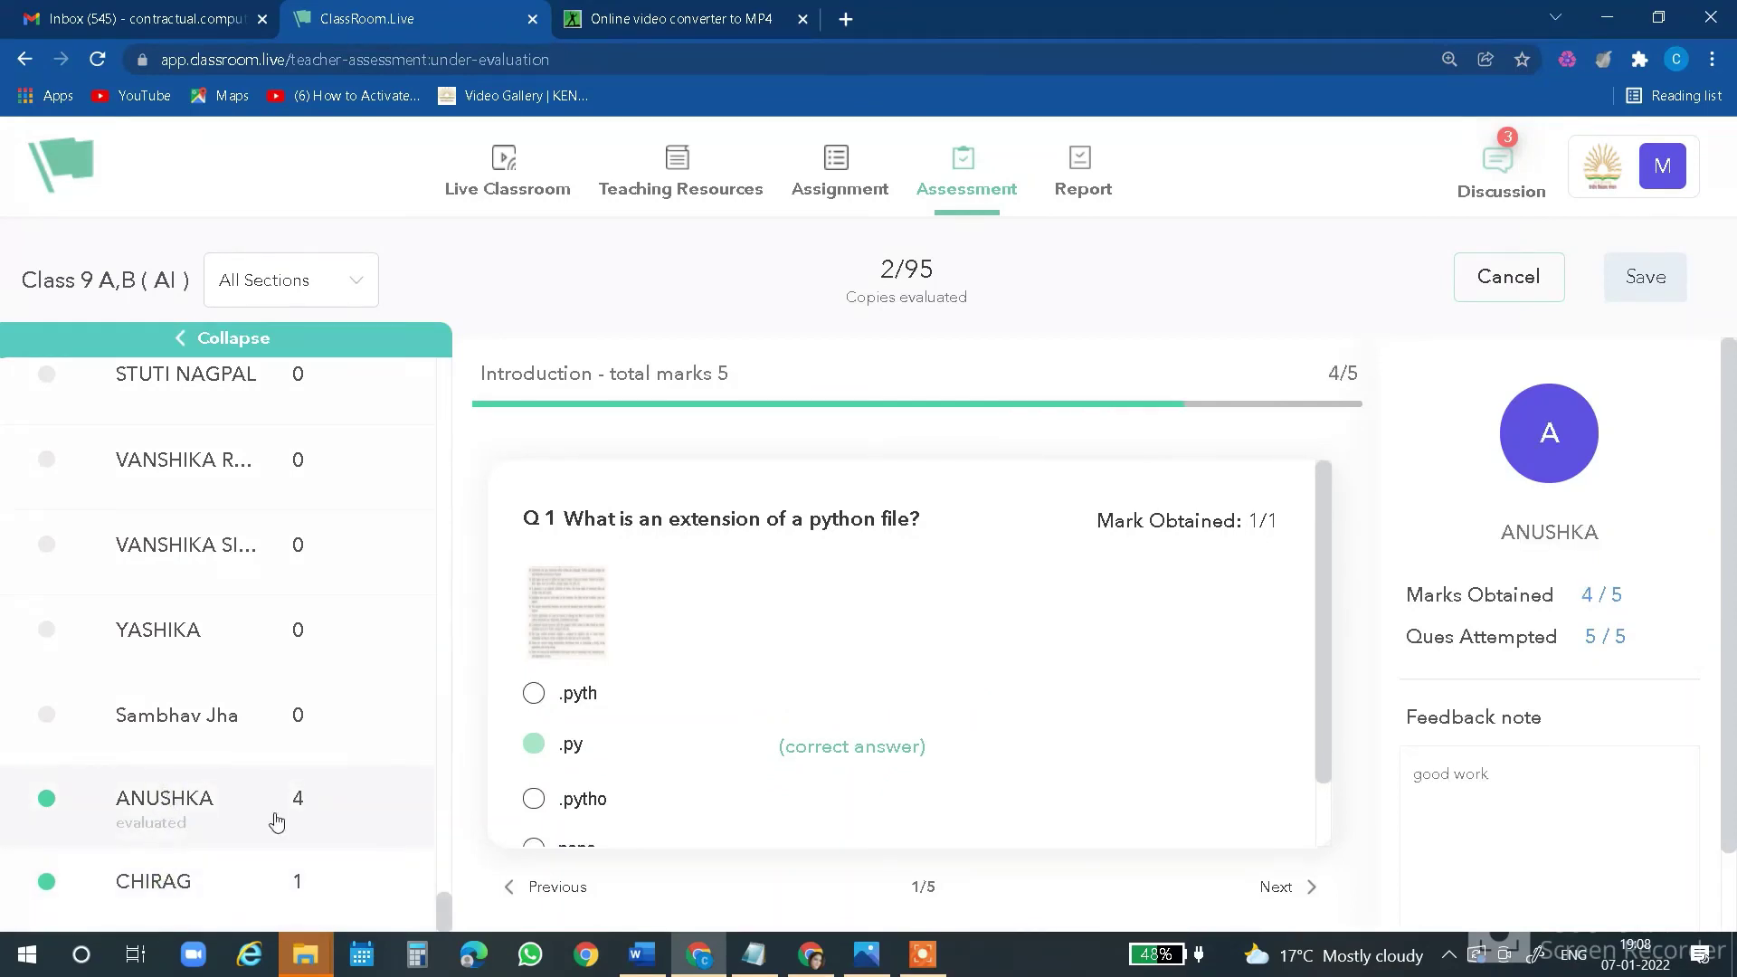
click(191, 883)
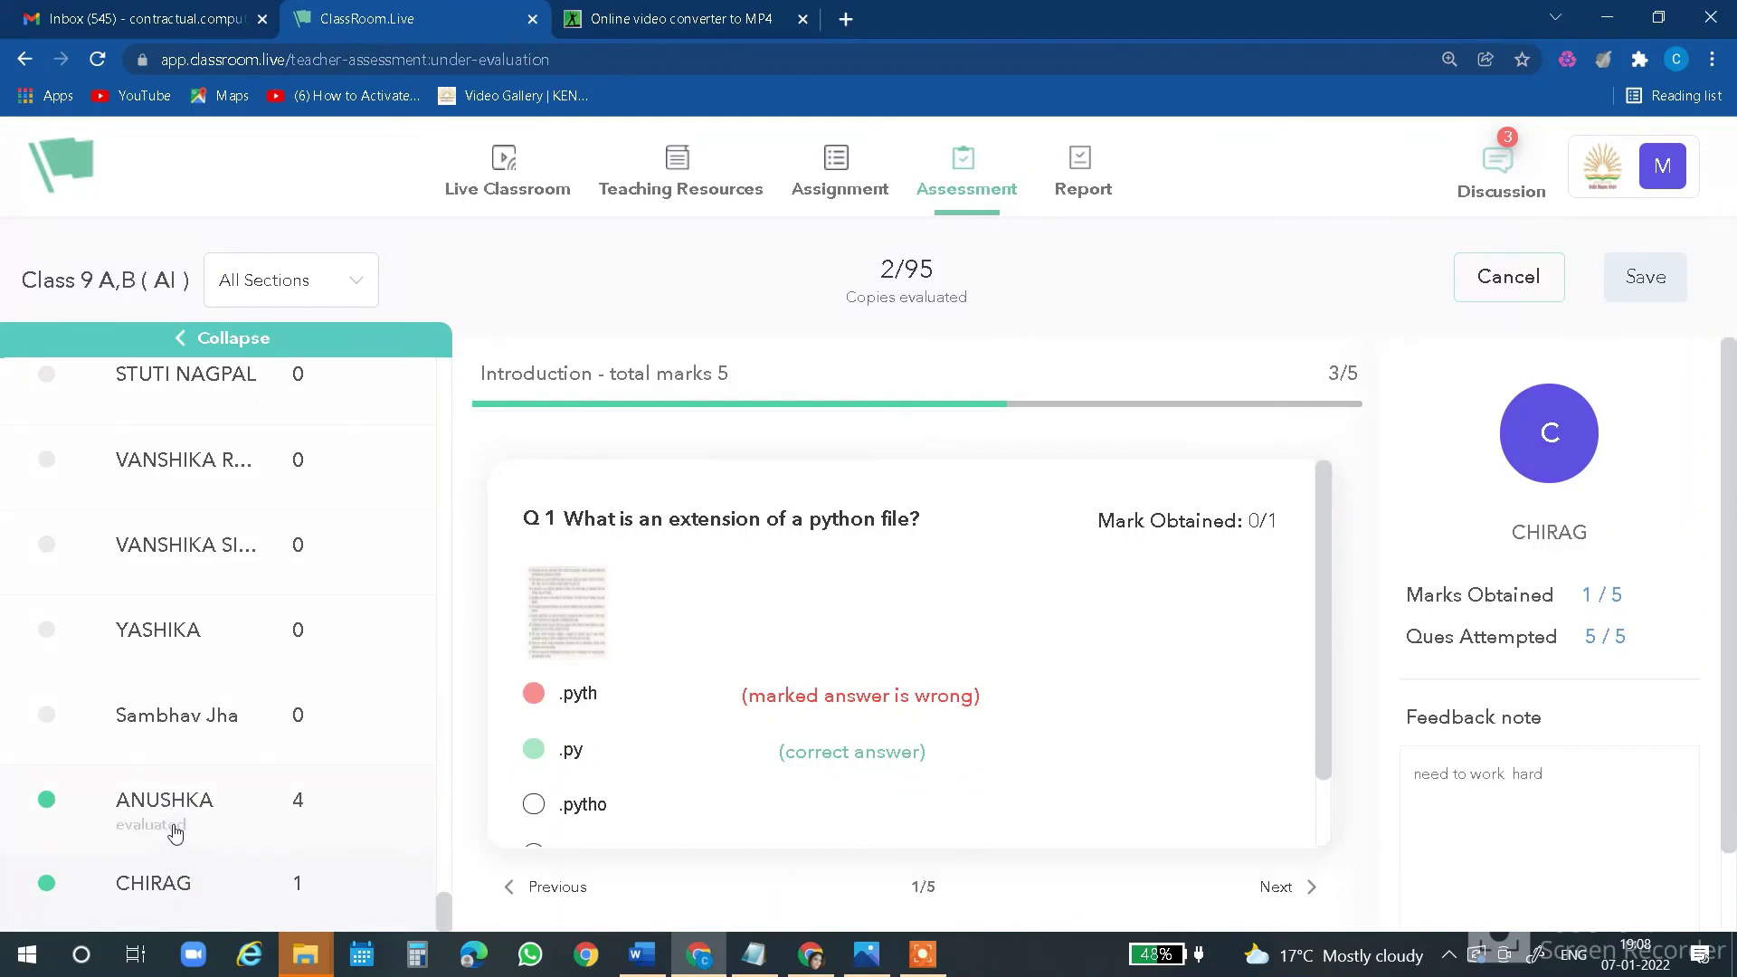
Open the first student still to be evaluated, highlight the attempted questions and marks obtained, and enter the feedback note "fair work"
scroll(250, 775, up, 20)
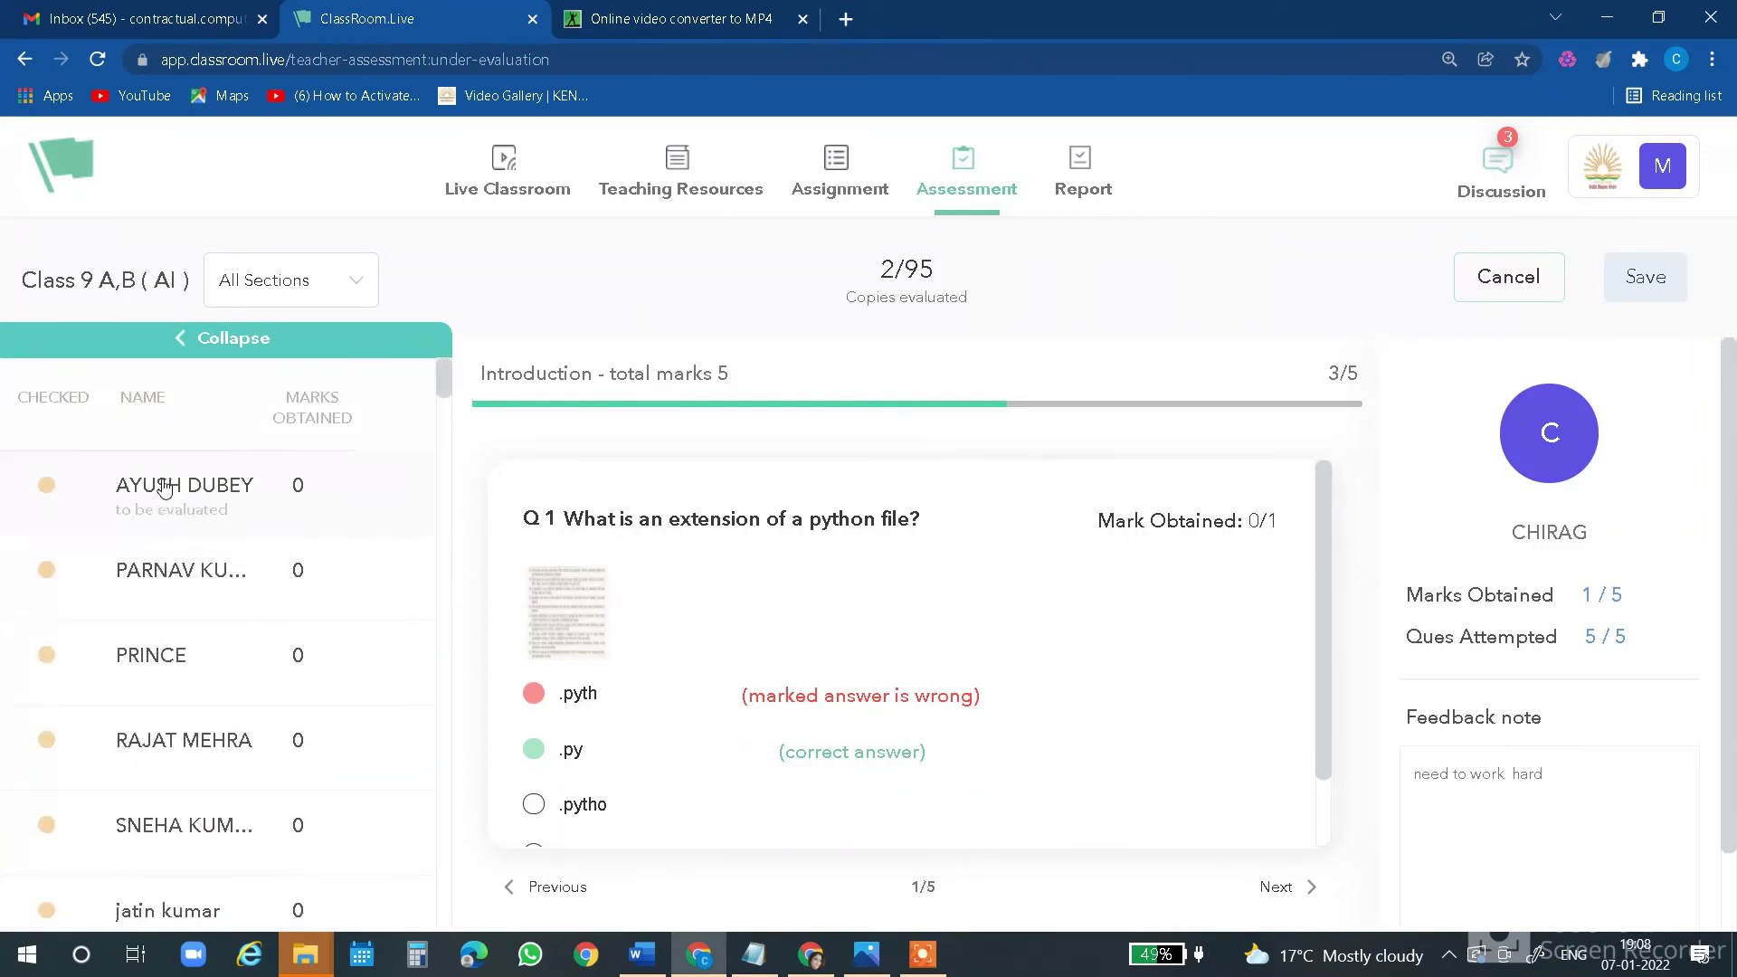
click(164, 488)
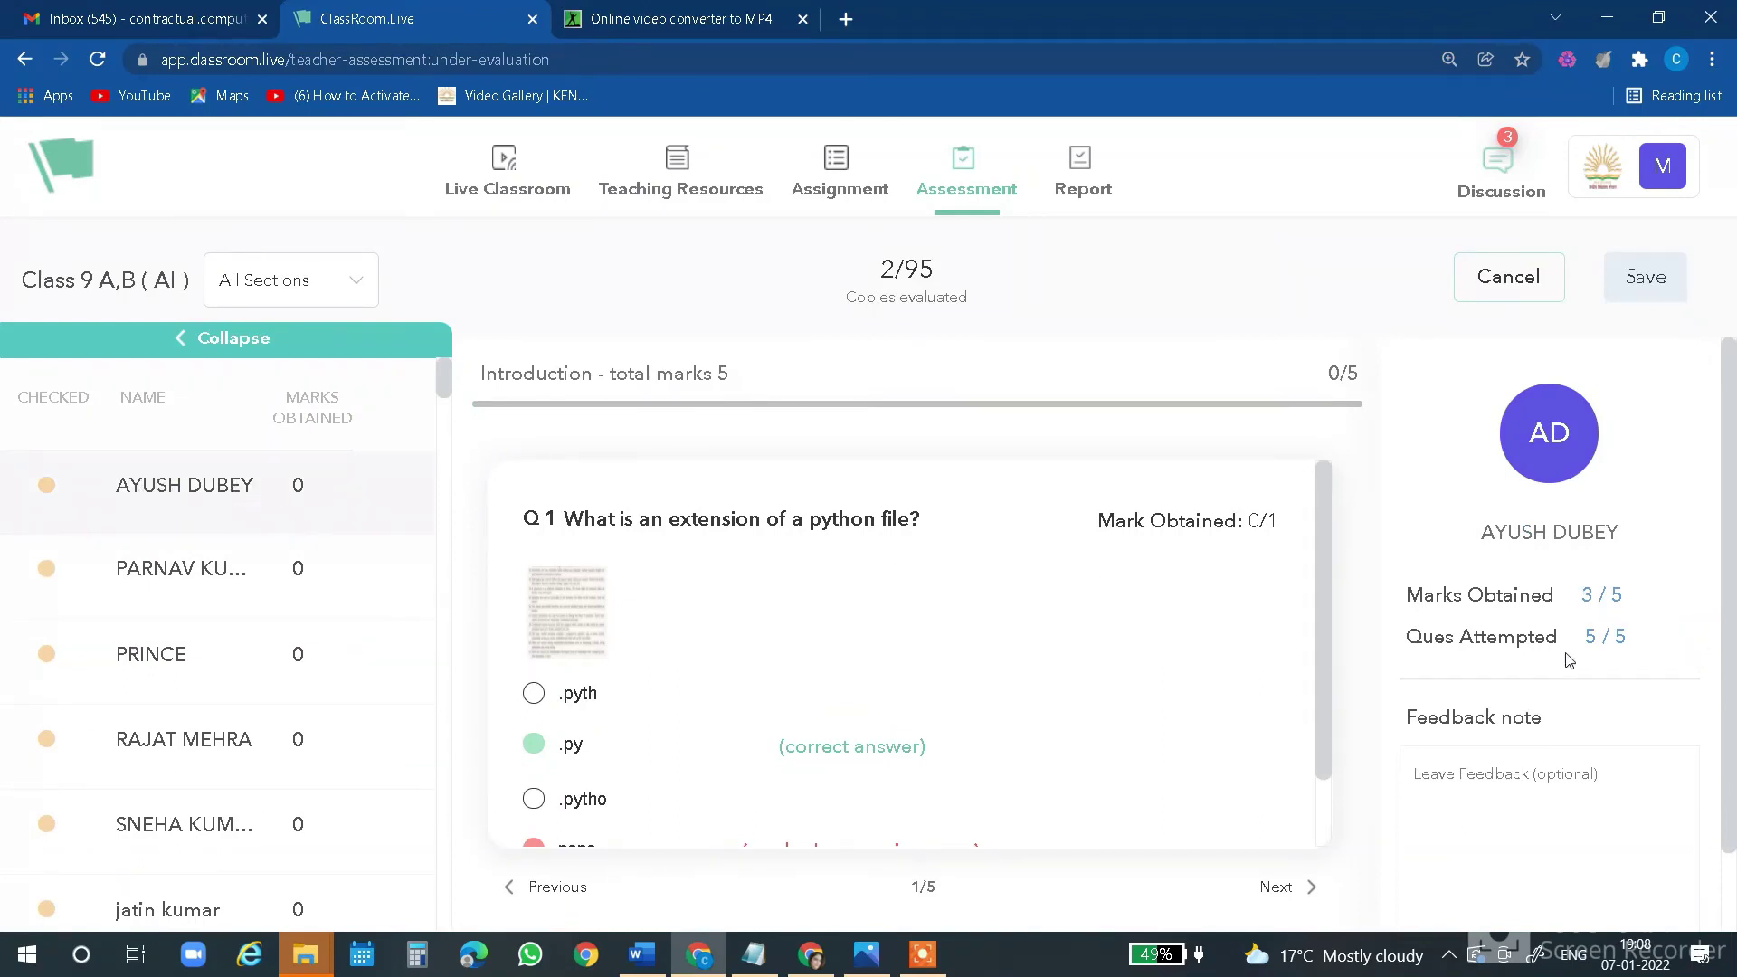
drag(1586, 642, 1671, 640)
drag(1583, 588, 1650, 598)
click(1468, 788)
text(fair work)
Page through the student's remaining answers up to question 5 and save the evaluation
scroll(935, 758, down, 1)
click(1280, 890)
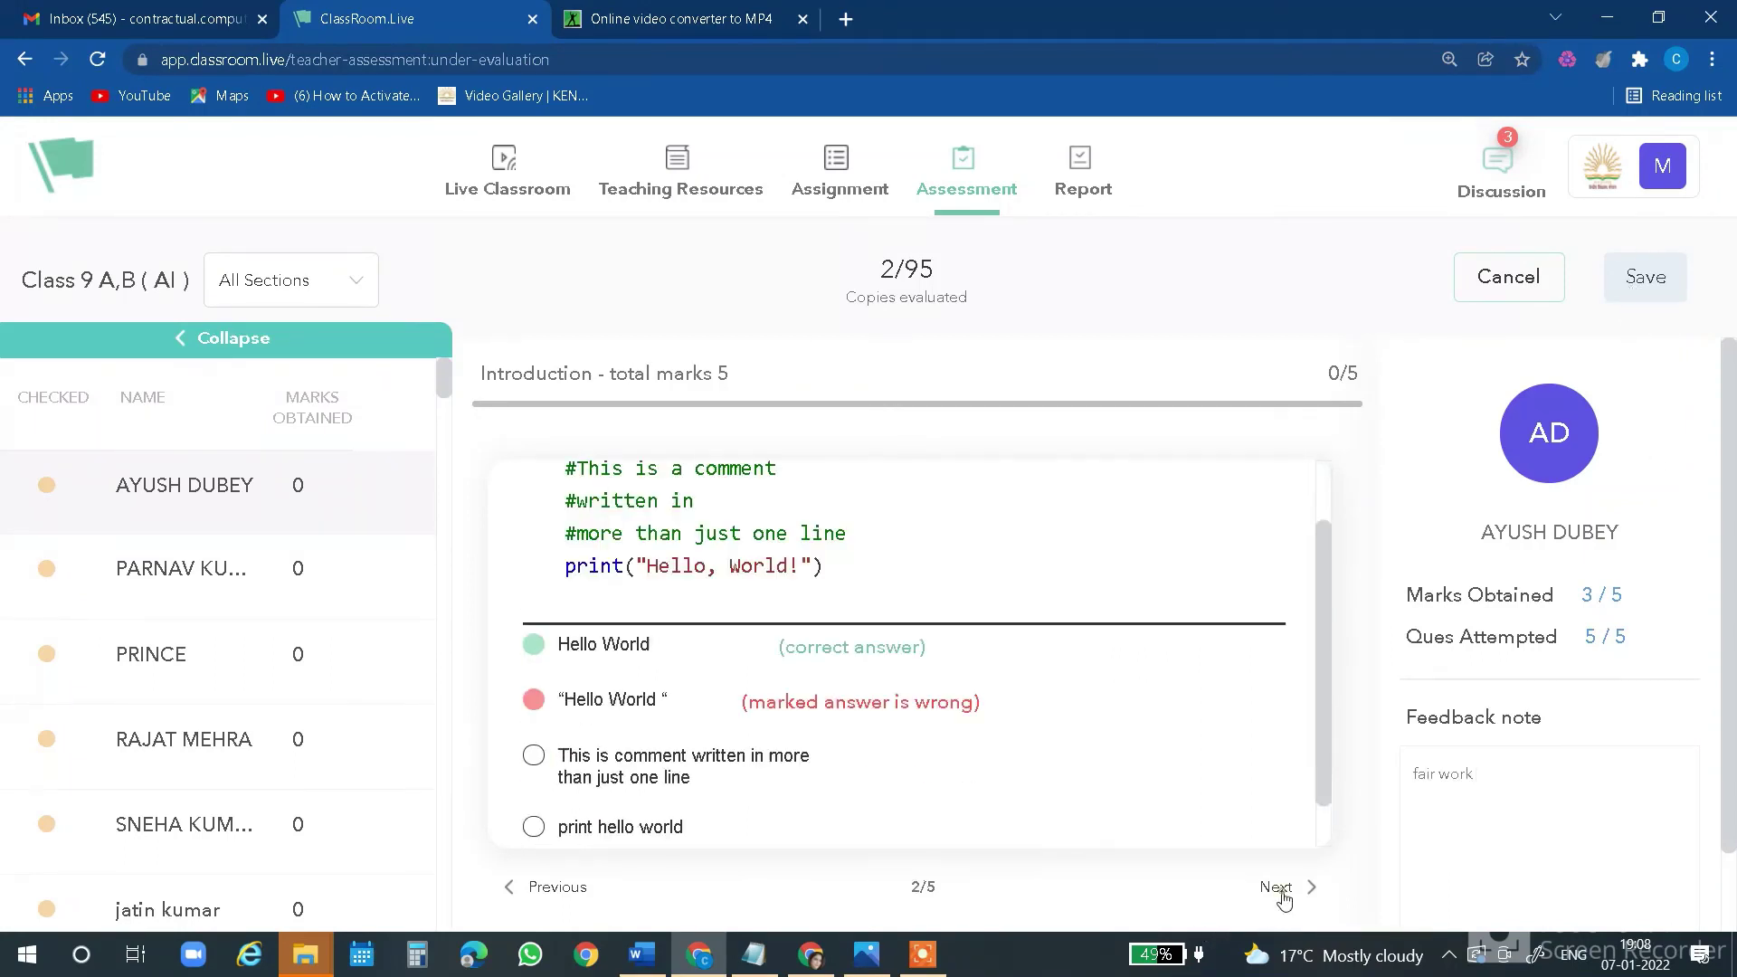
click(1283, 892)
click(1282, 892)
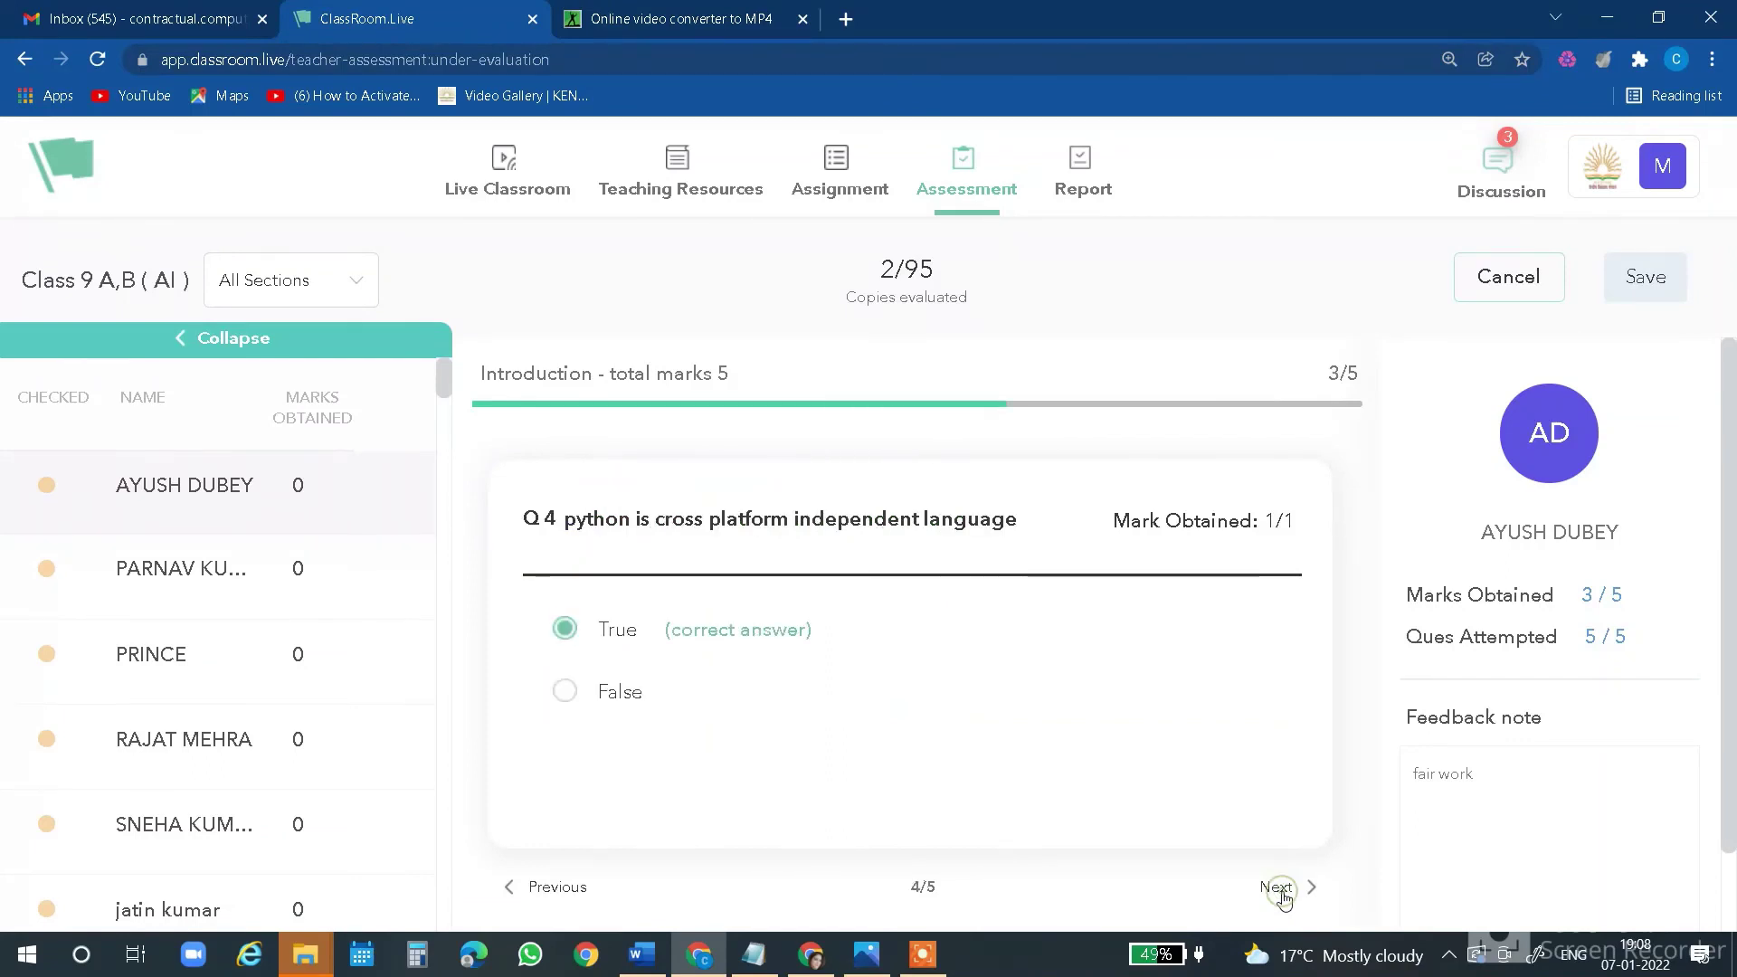
click(1280, 890)
drag(1576, 638, 1657, 635)
click(1626, 286)
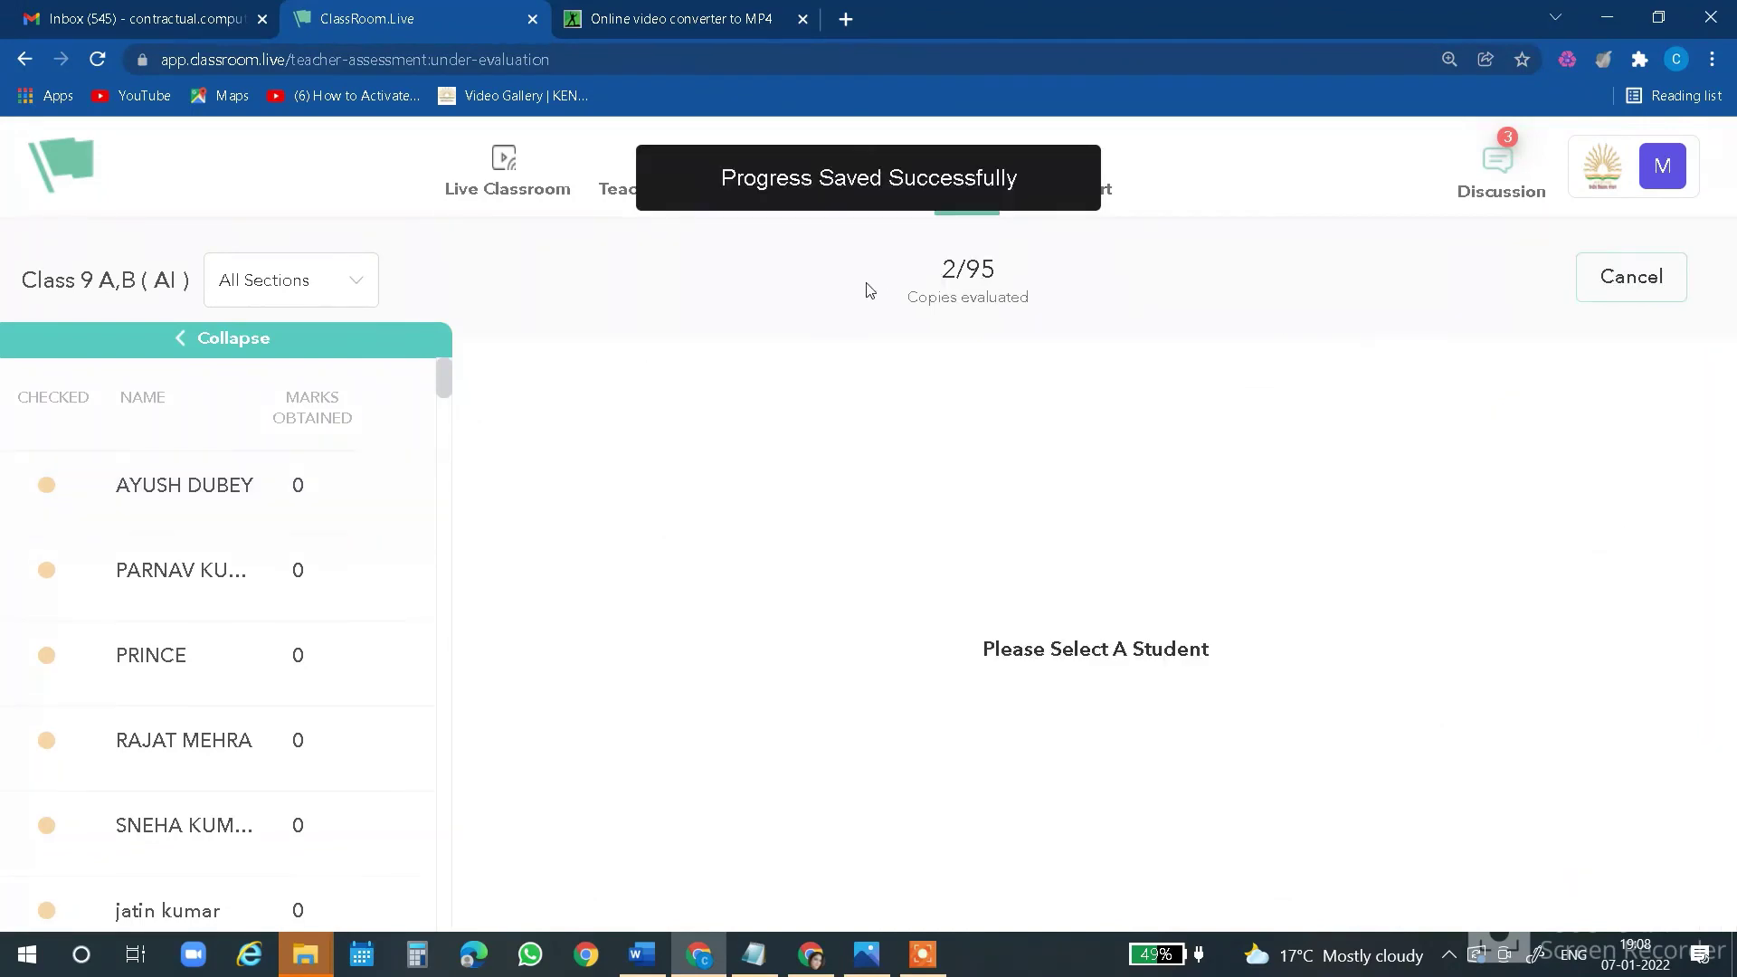
Highlight the number of copies evaluated, check the evaluated students at the list's end, and return to the students awaiting evaluation
drag(944, 263, 1054, 280)
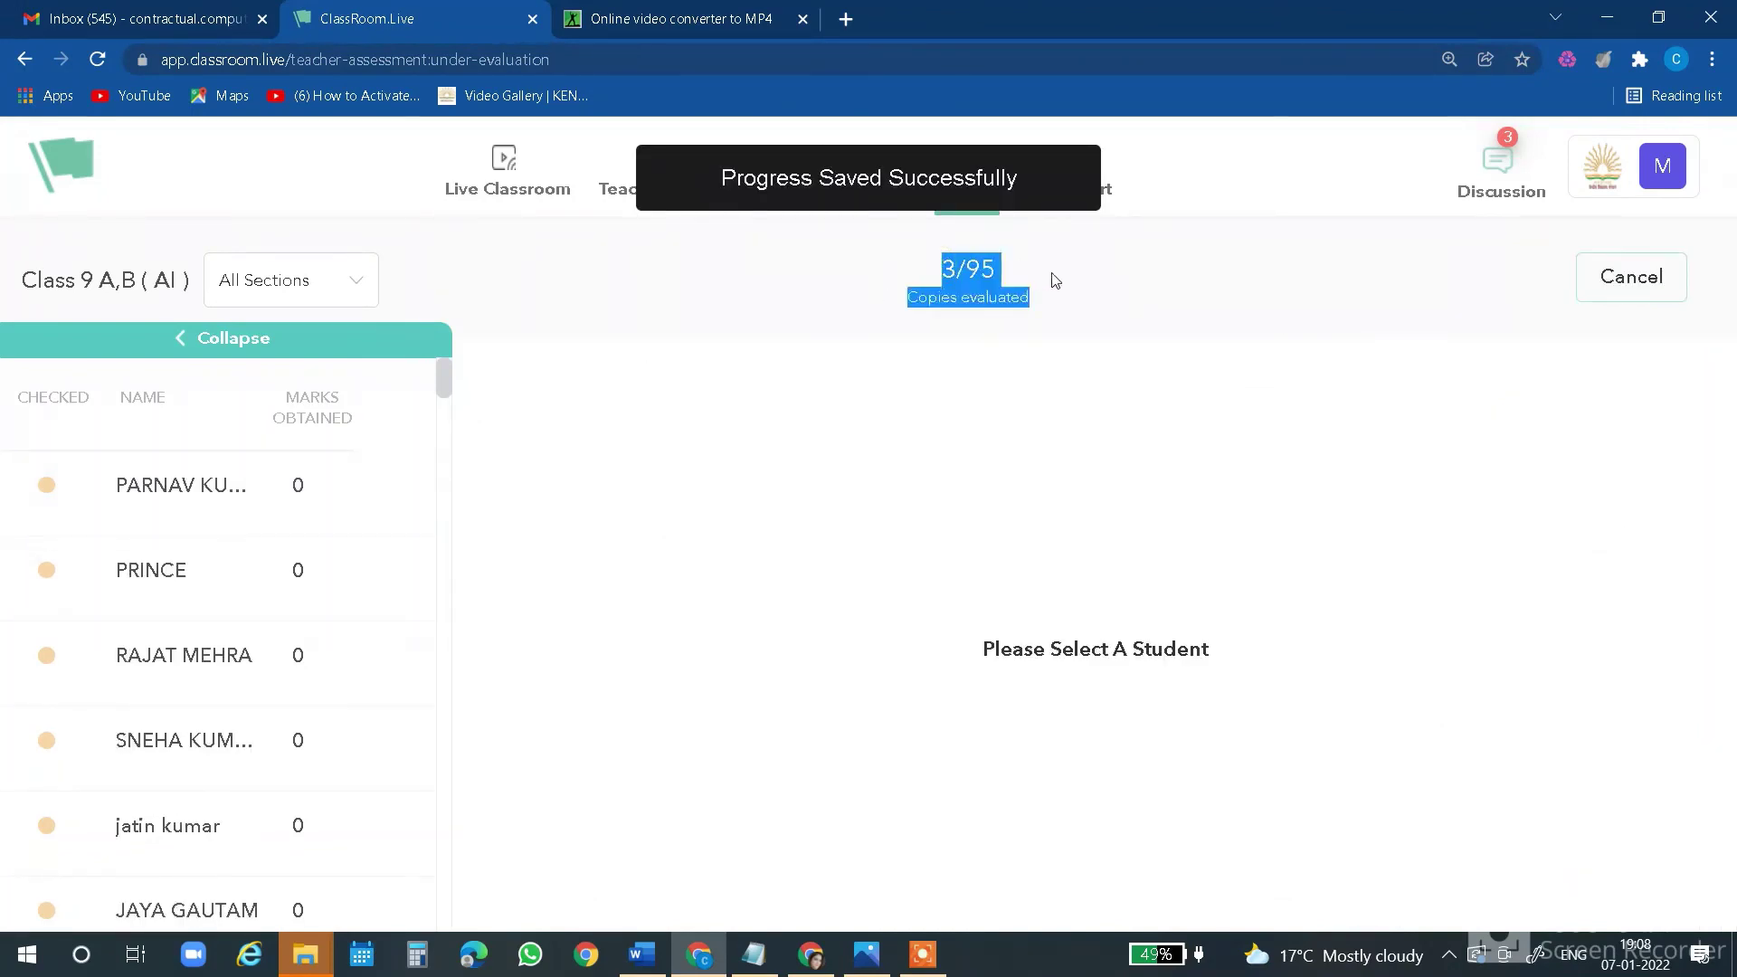
drag(442, 380, 441, 918)
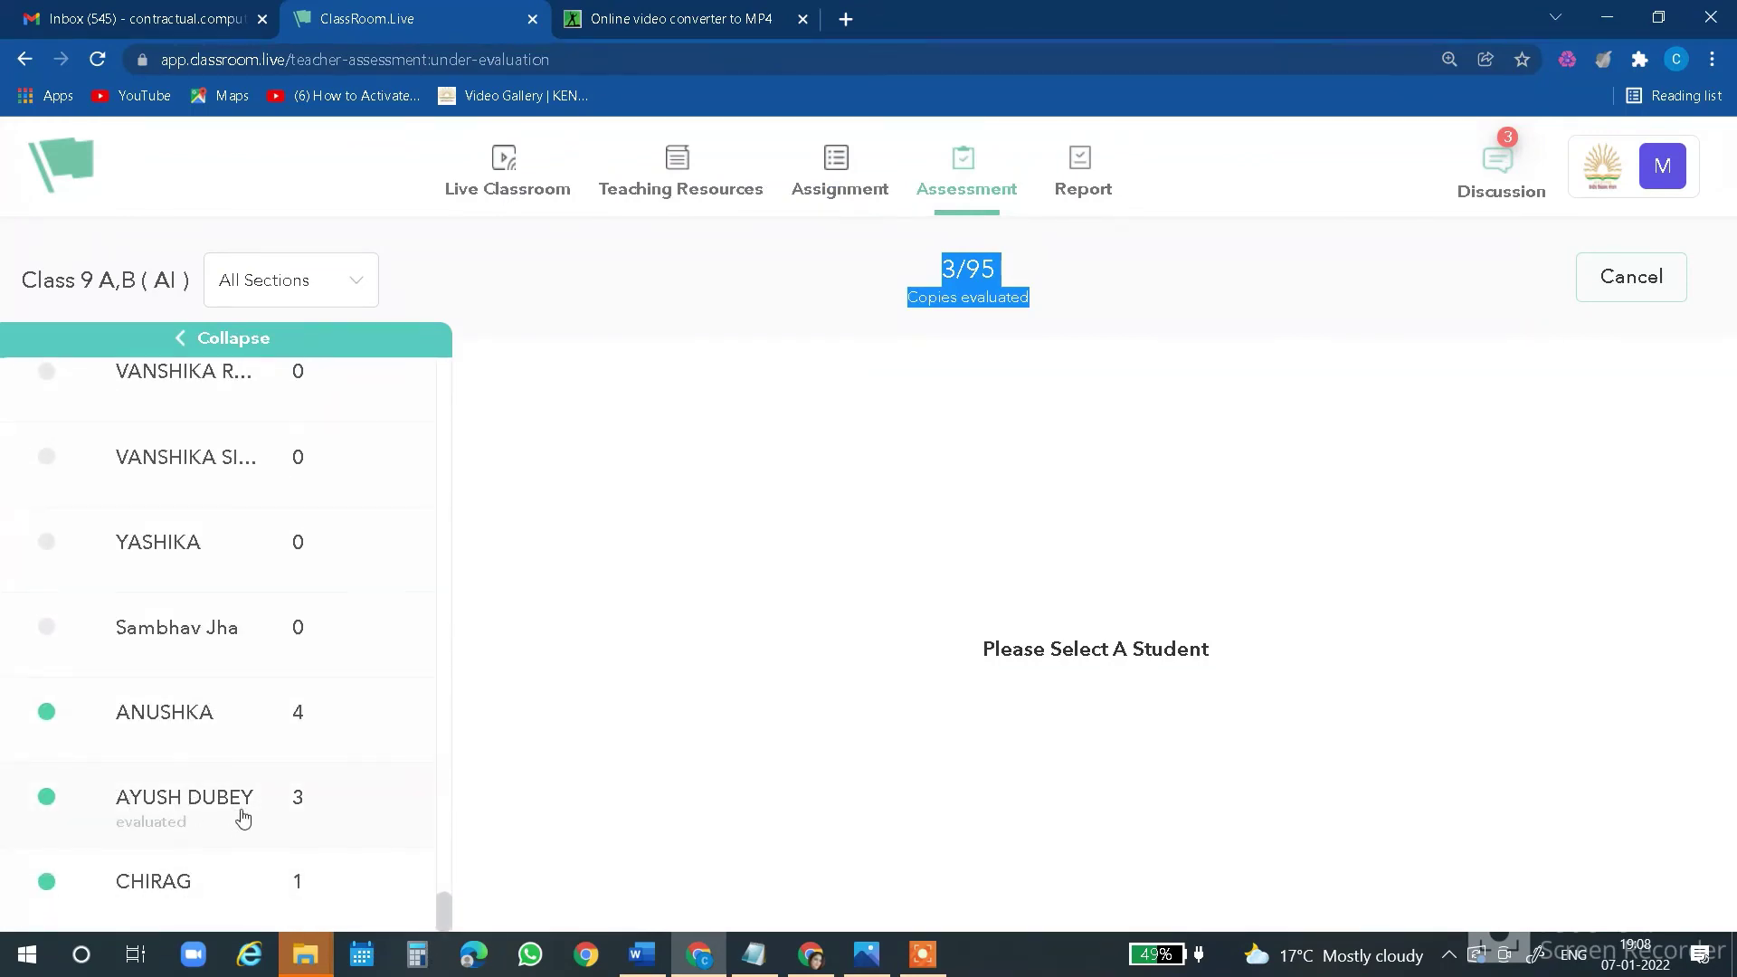
scroll(312, 804, up, 10)
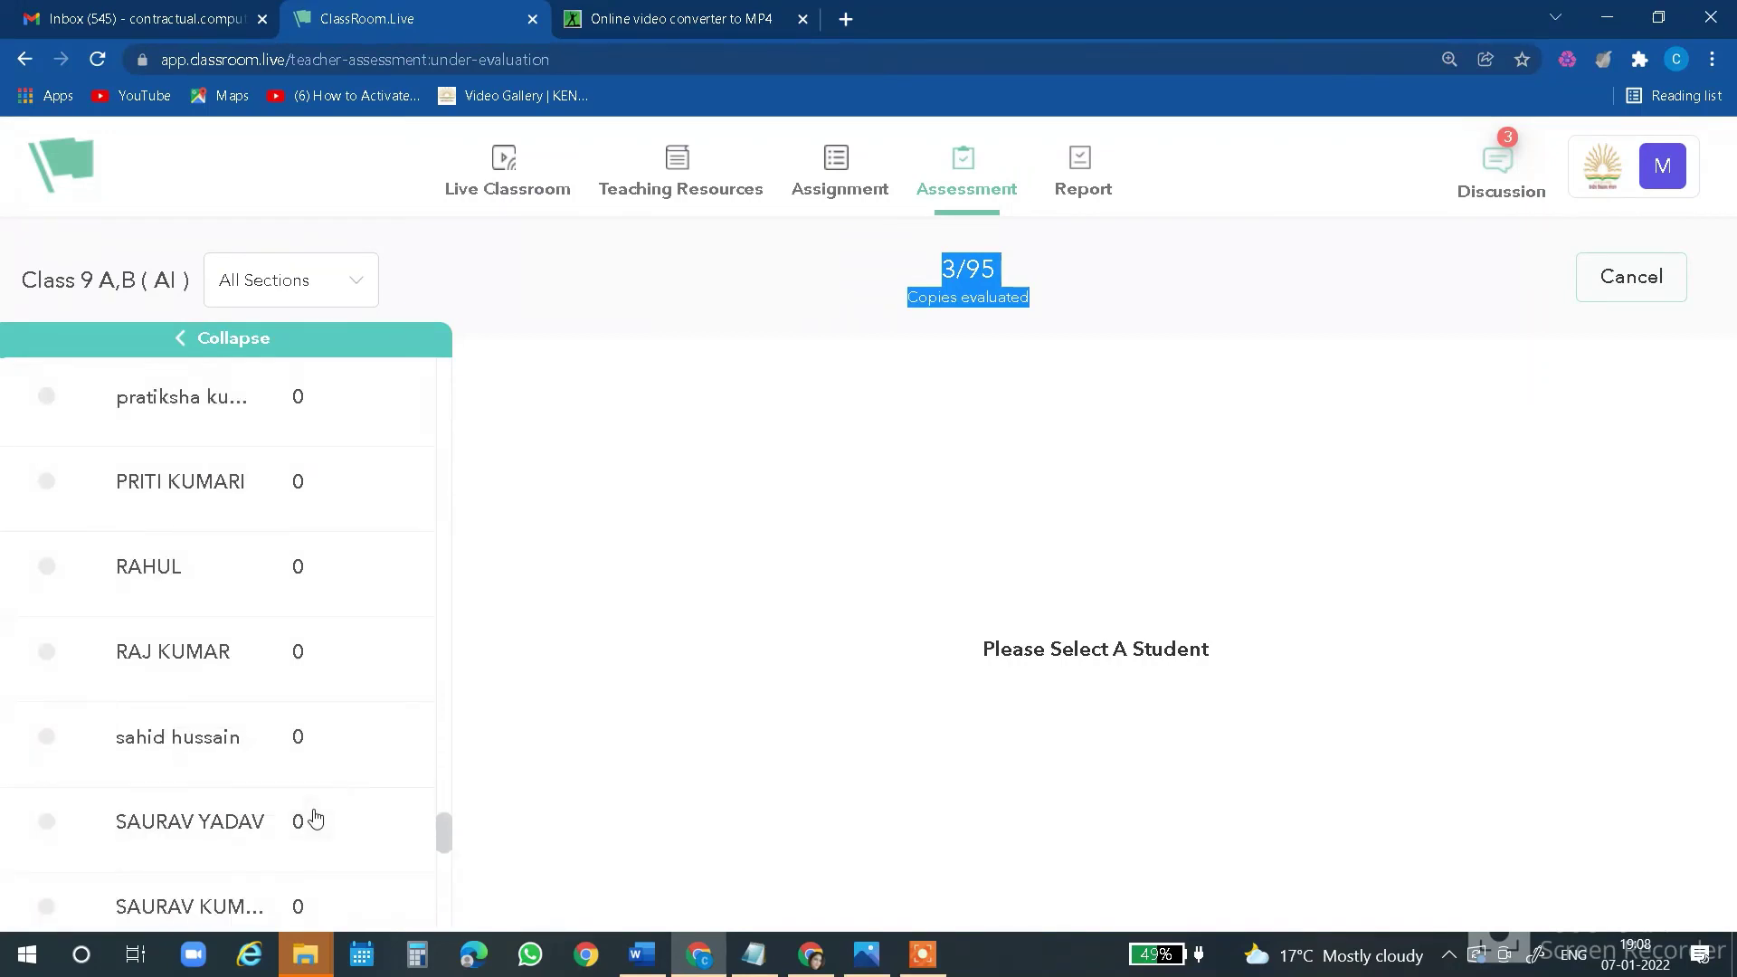
drag(452, 820, 497, 361)
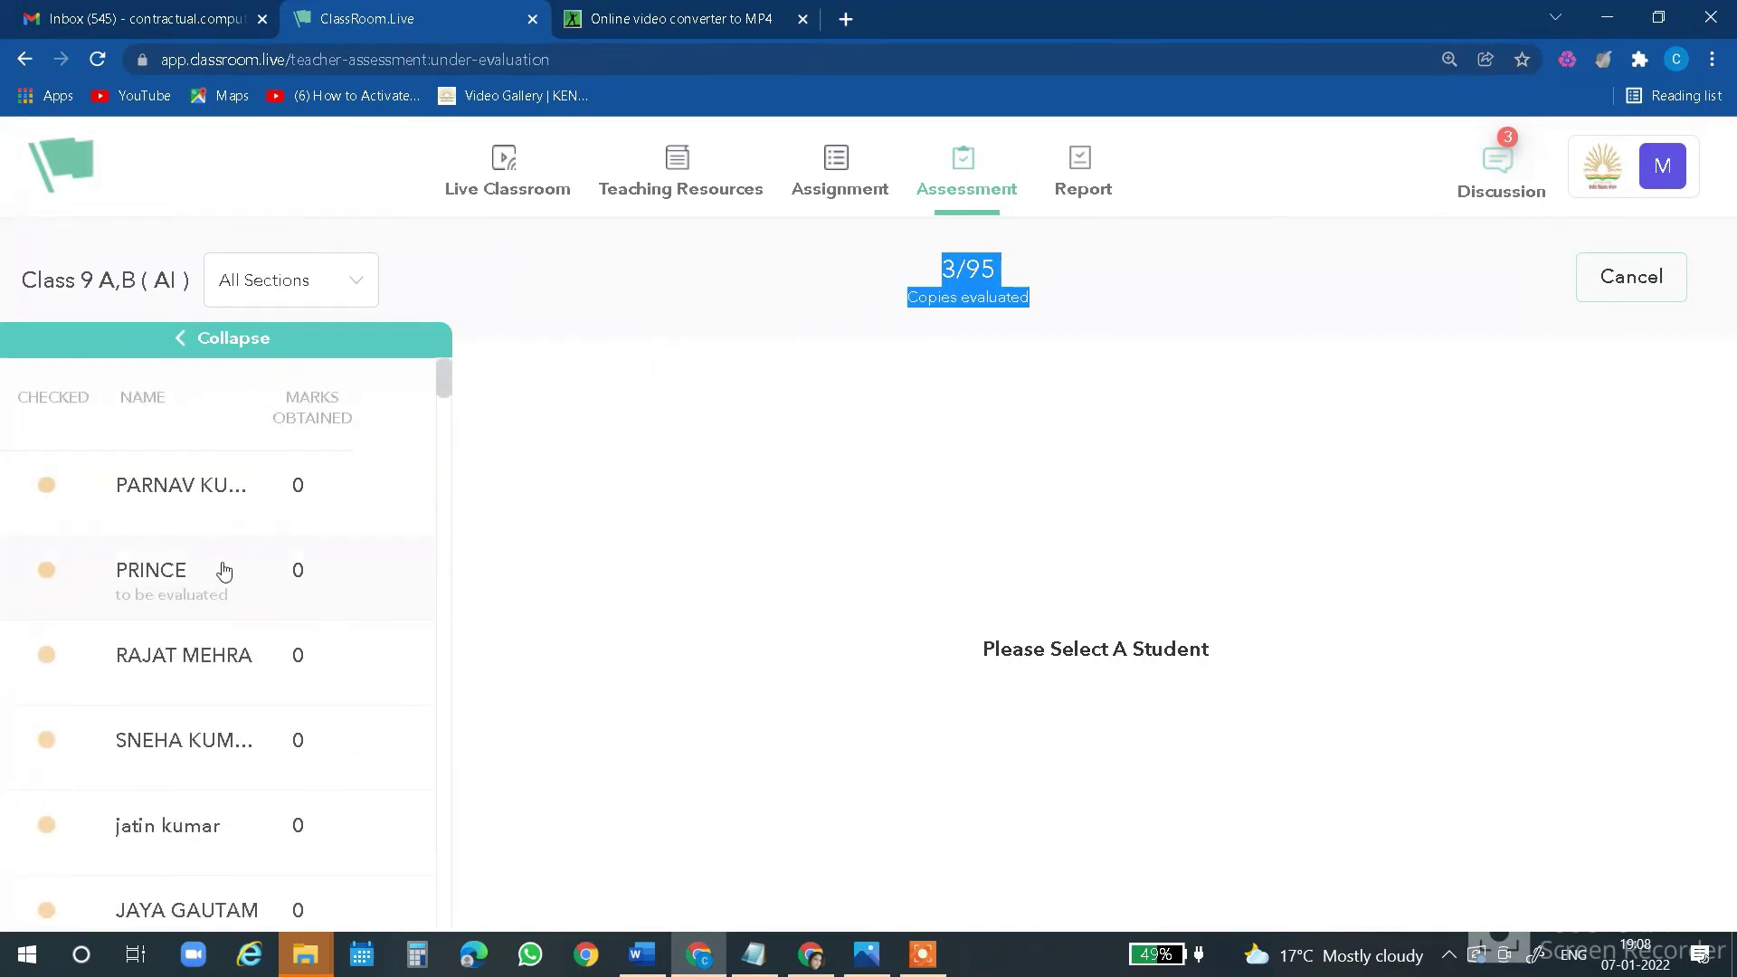
click(870, 448)
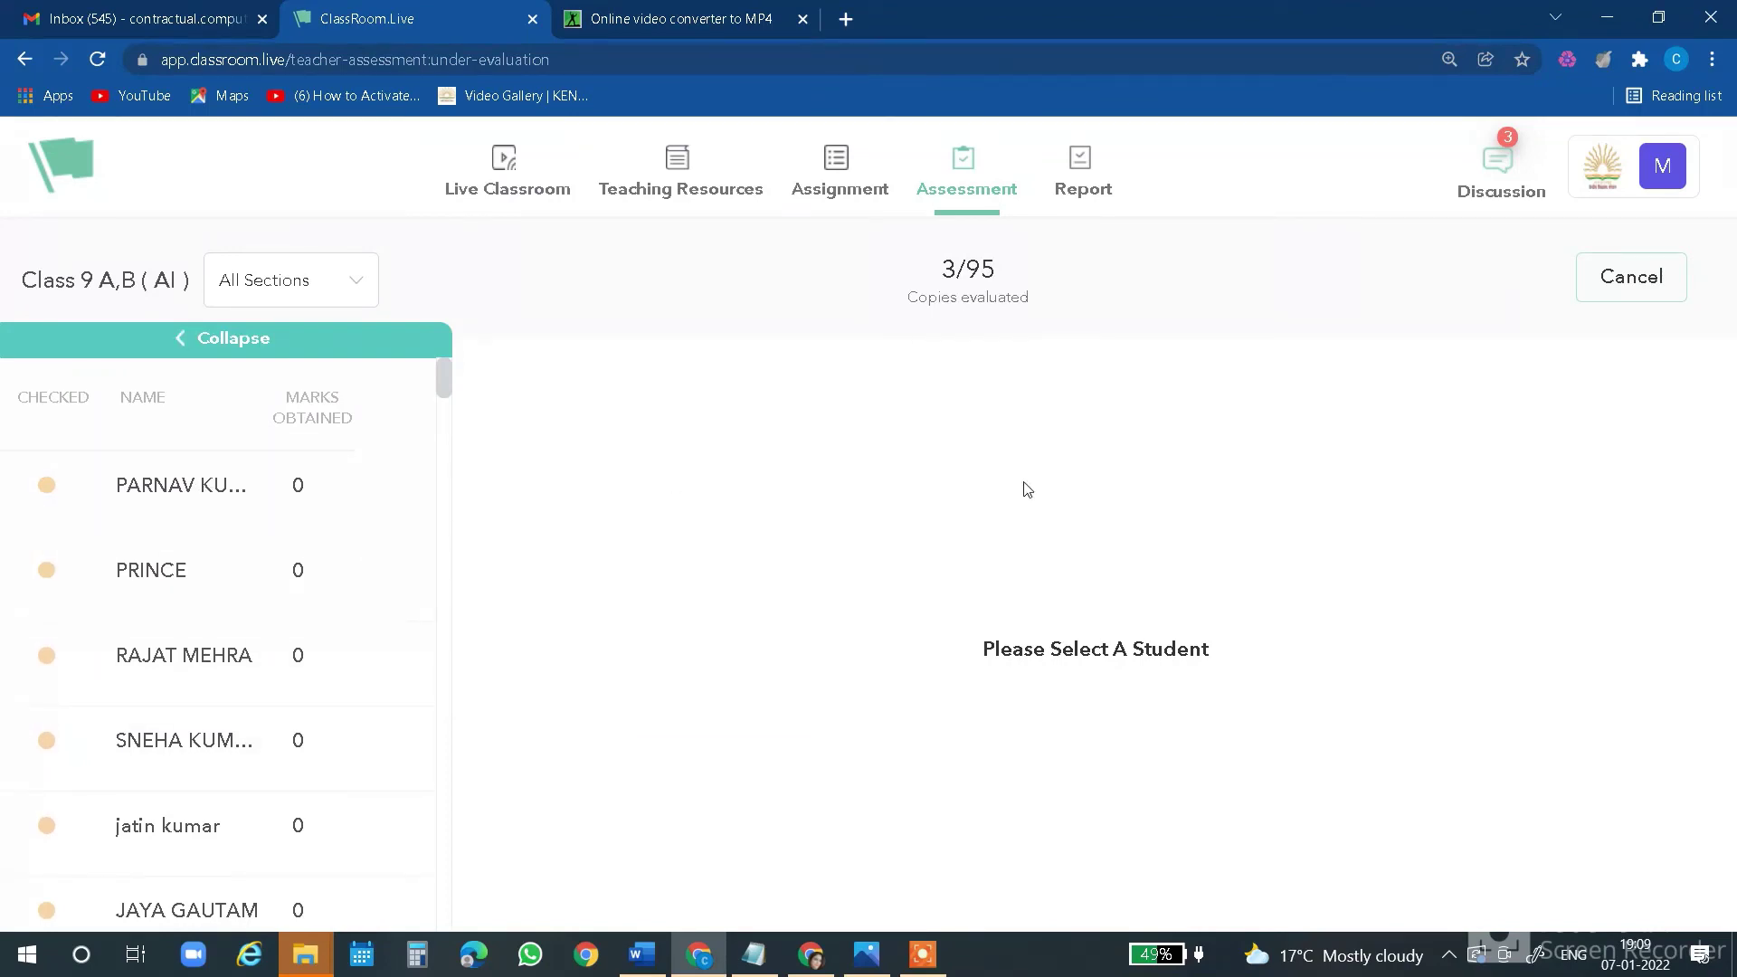
click(923, 955)
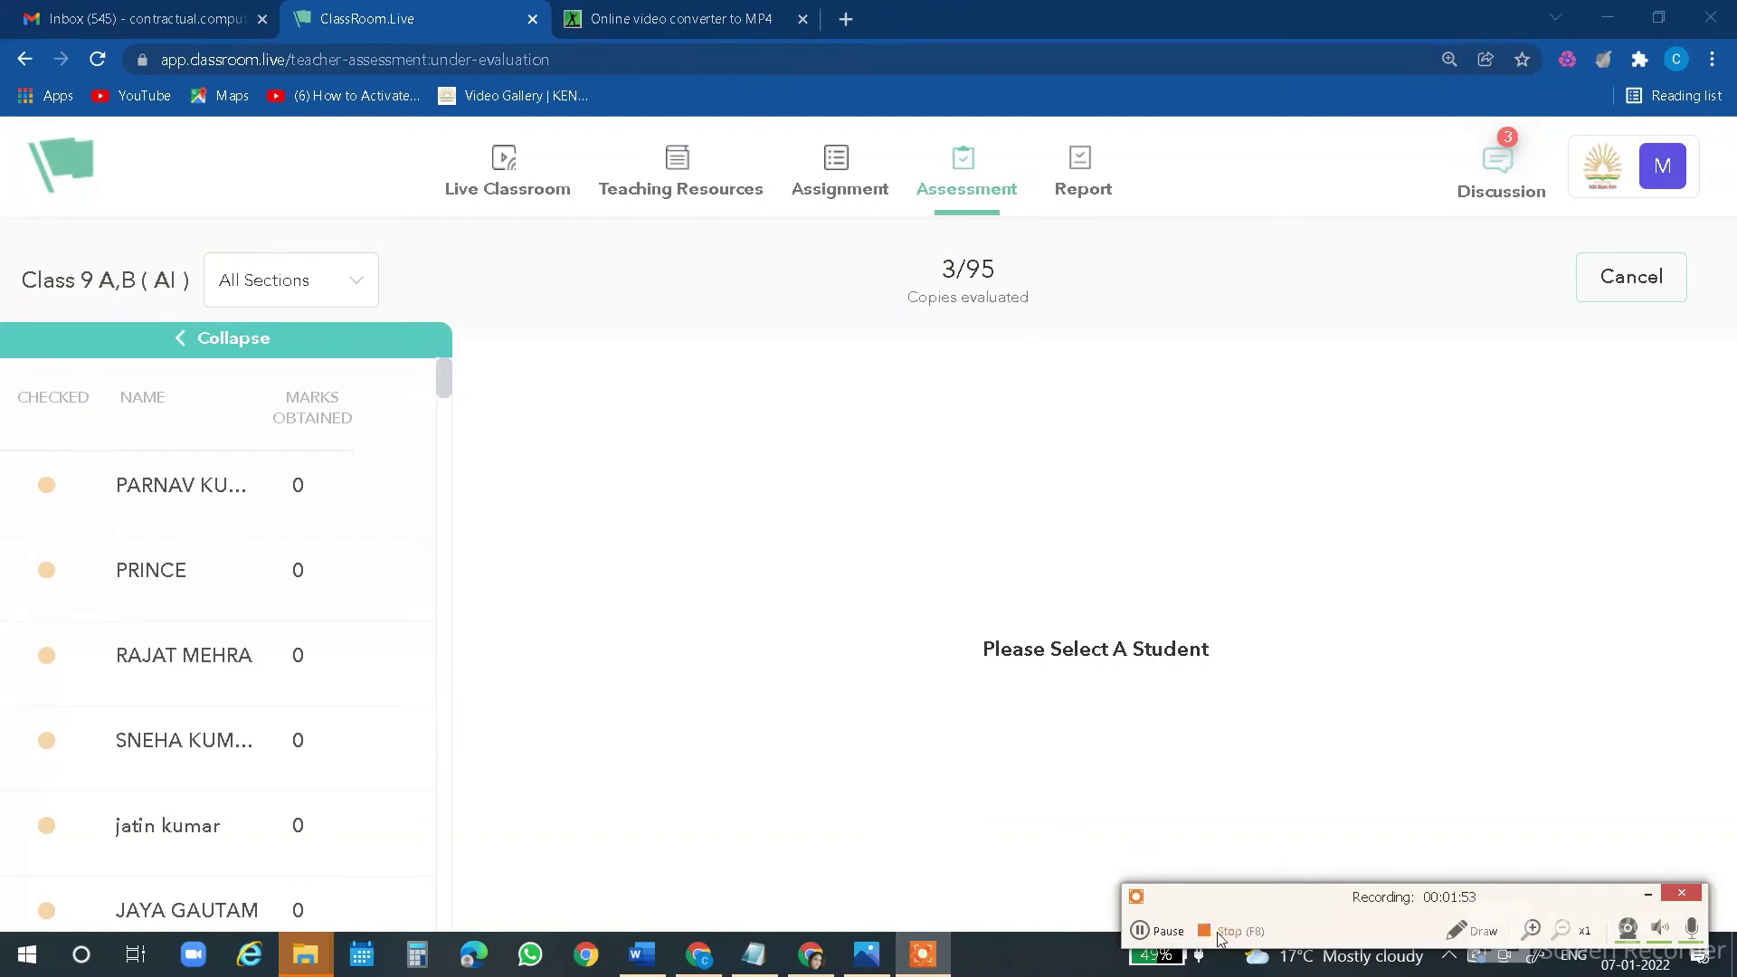